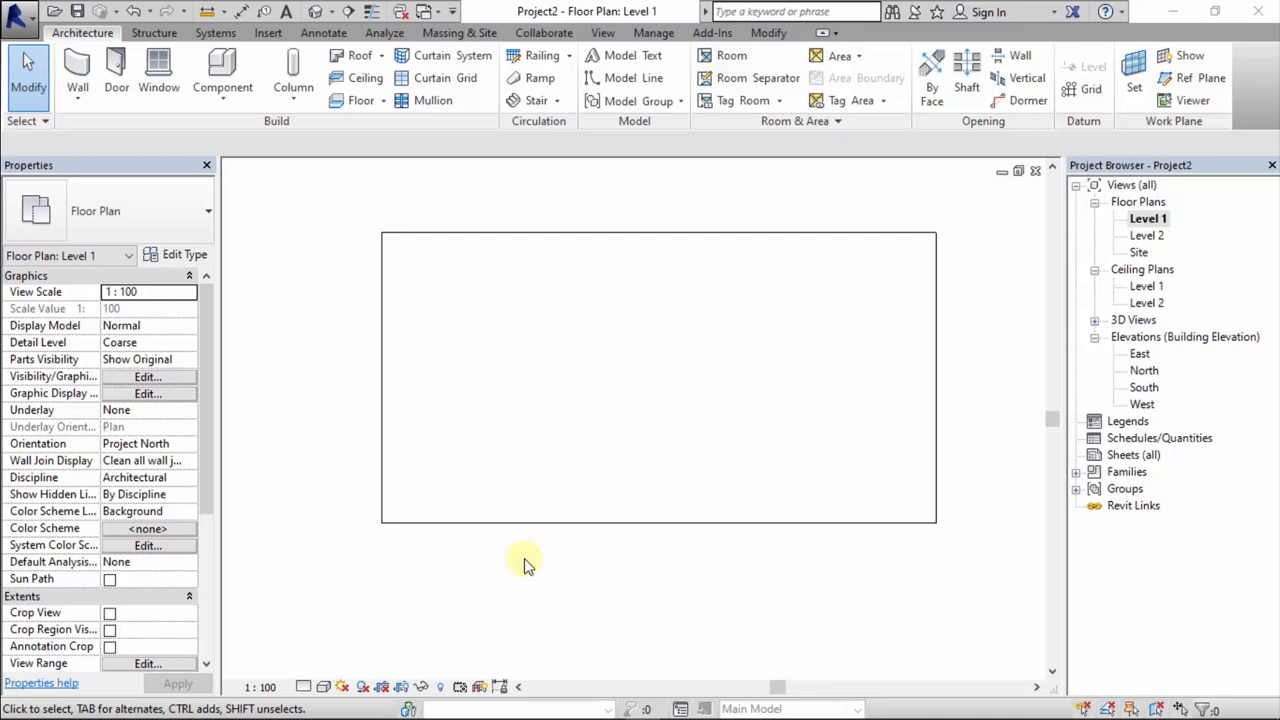
# - Draw a horizontal 7000 mm Generic - 200mm wall just inside the floor's upper edge, with its height up to Level 2
pyautogui.click(80, 65)
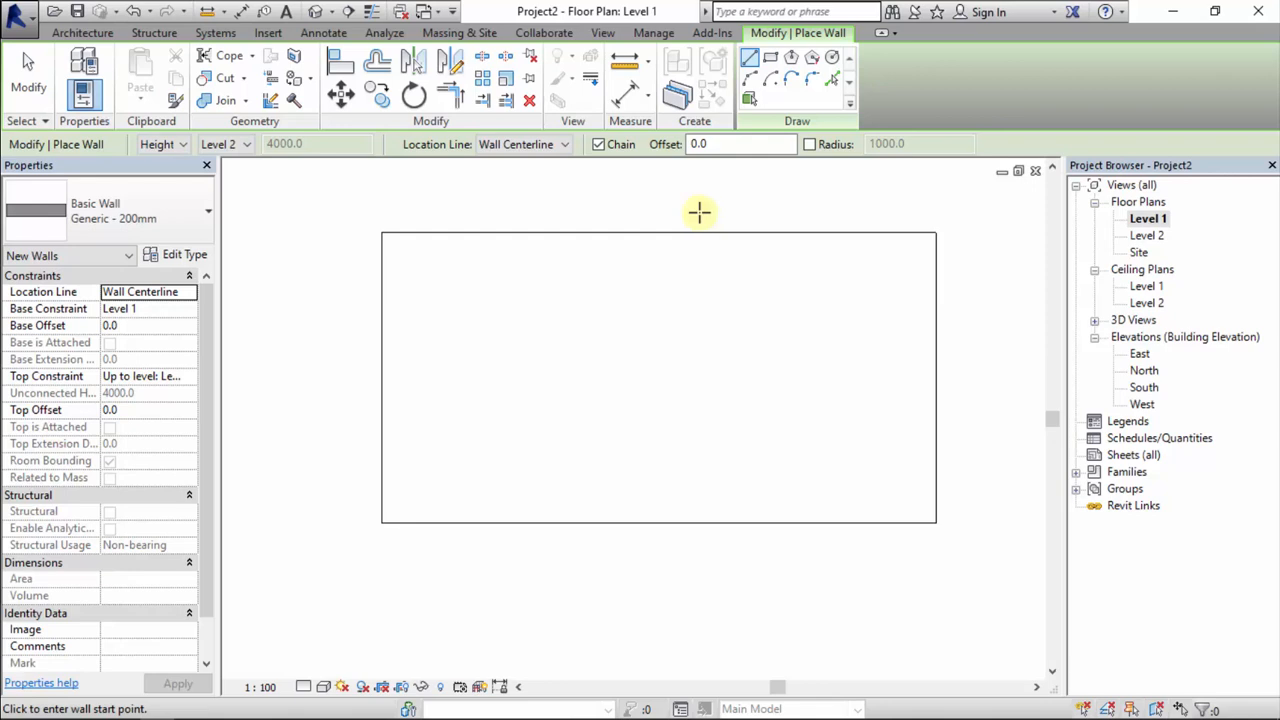
pyautogui.click(160, 146)
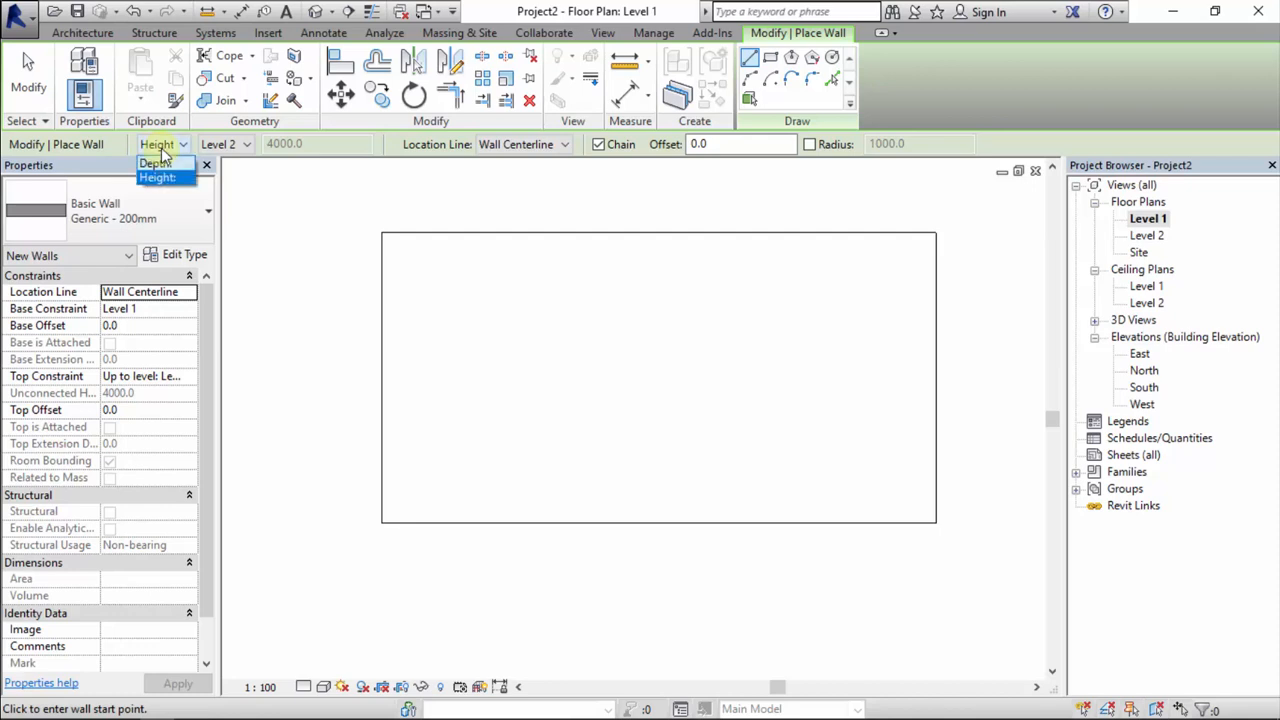
pyautogui.click(169, 148)
pyautogui.click(172, 148)
pyautogui.click(171, 147)
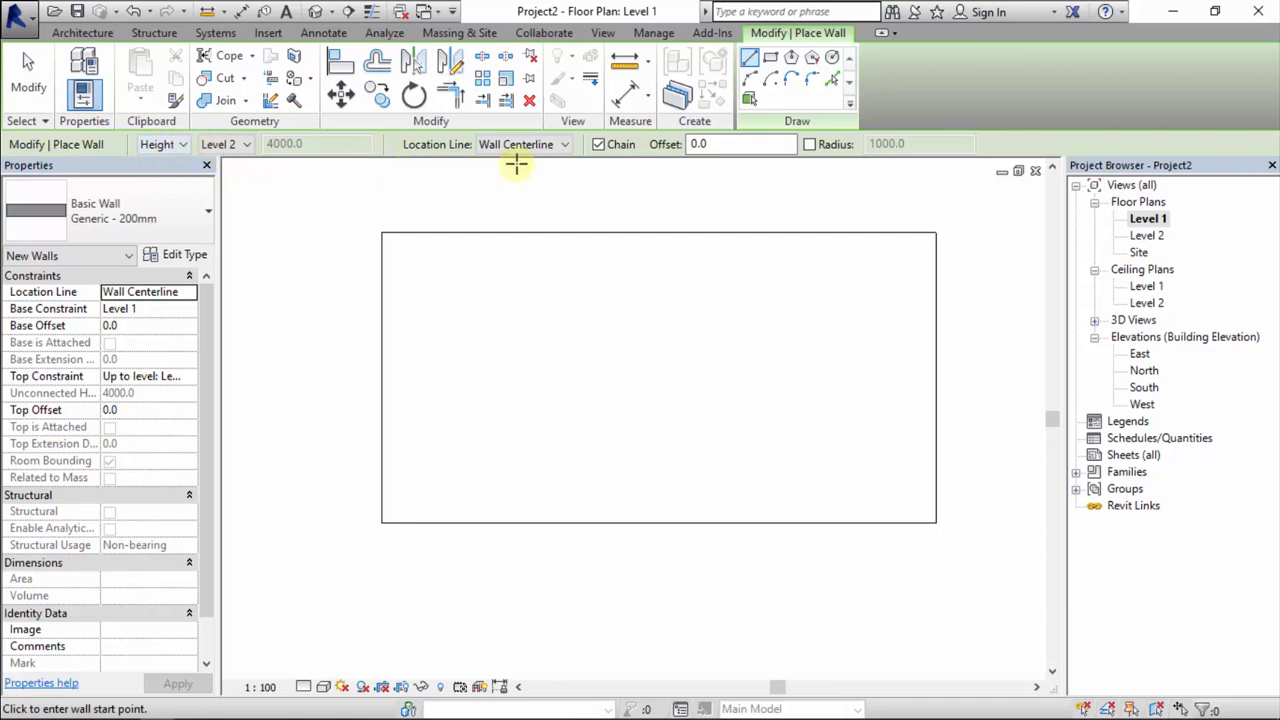
pyautogui.click(459, 256)
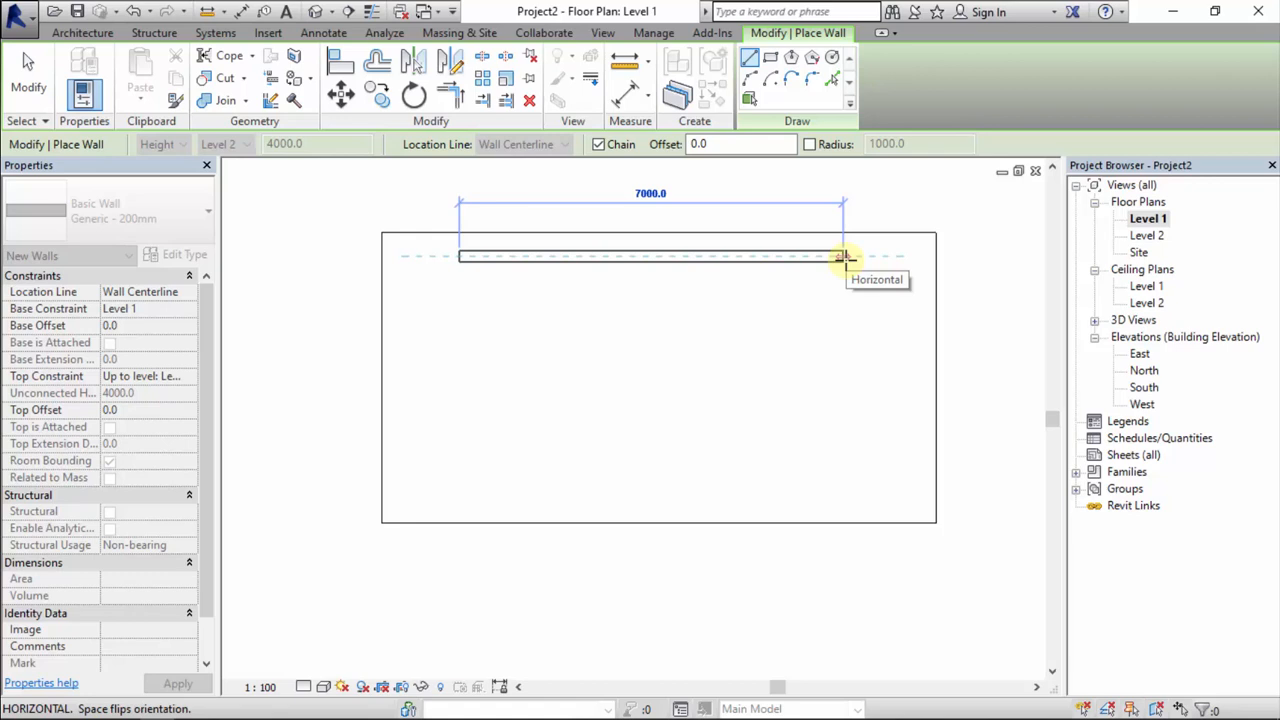
pyautogui.click(845, 257)
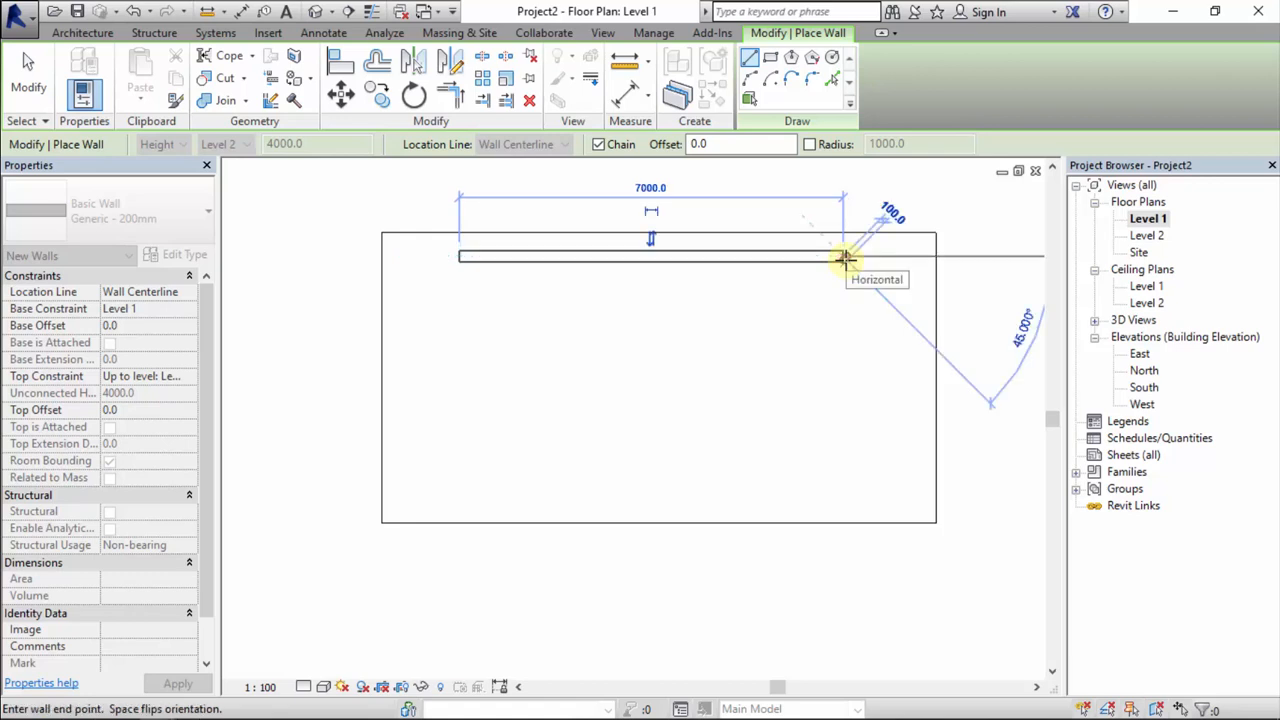
pyautogui.press('Escape')
pyautogui.press('Escape')
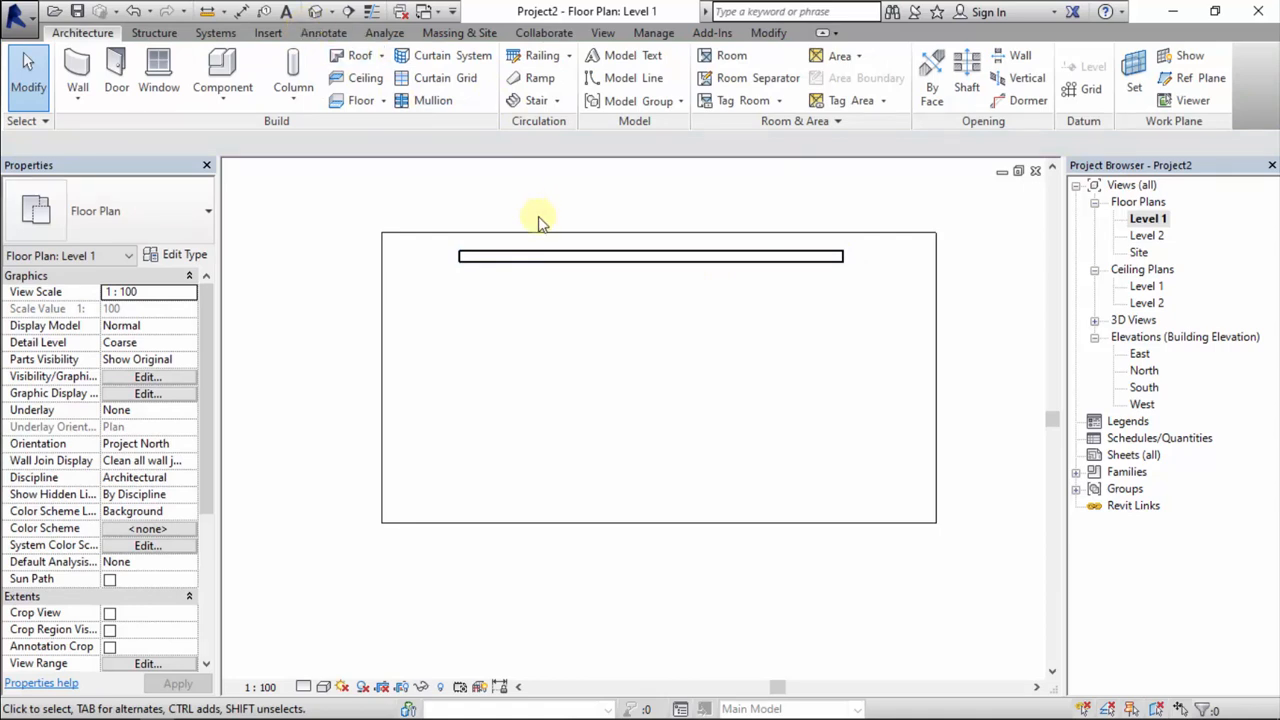
pyautogui.click(556, 268)
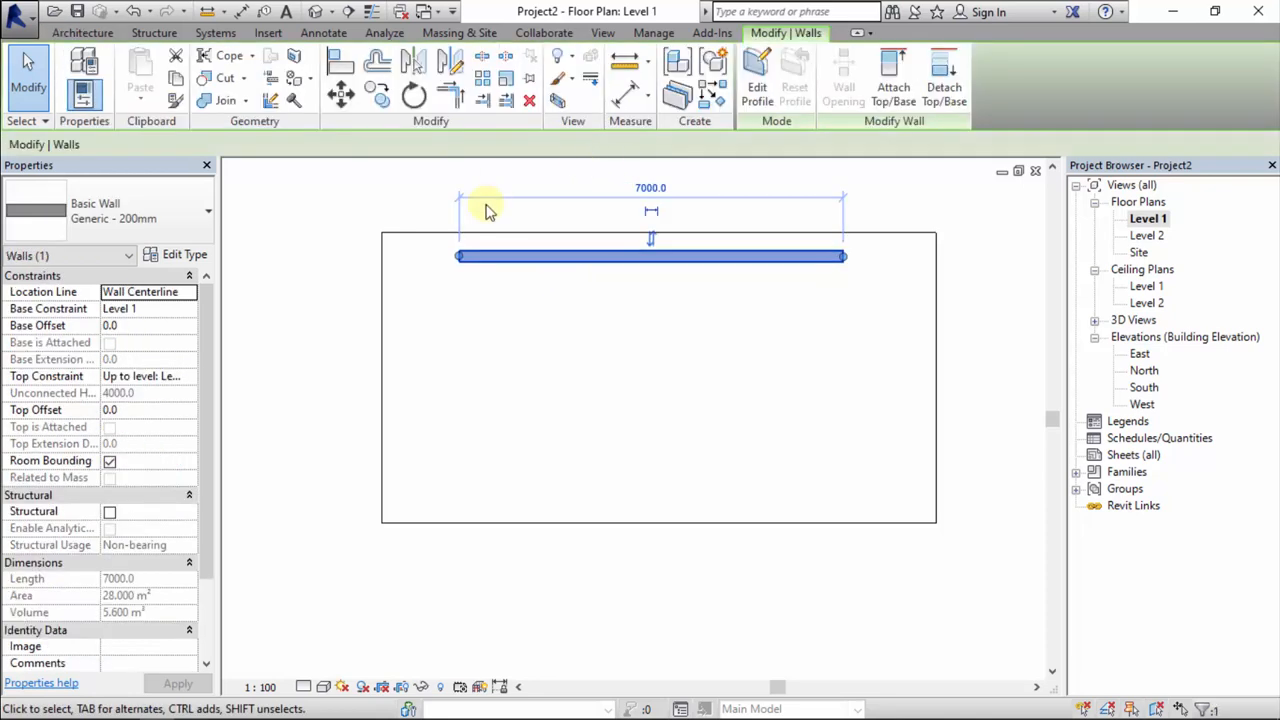
pyautogui.click(536, 341)
# - Draw a parallel 7000 mm wall just below the first one, using an unconnected depth of 2000 mm
pyautogui.press('w')
pyautogui.press('a')
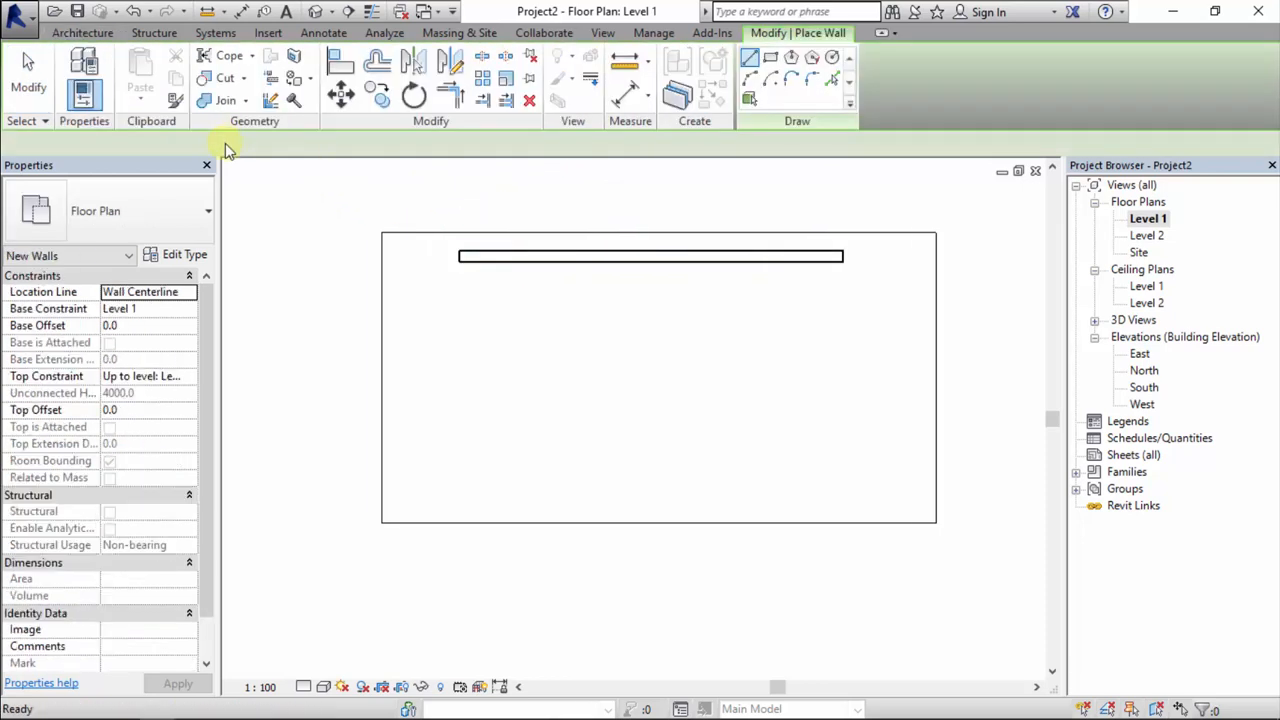
pyautogui.click(181, 146)
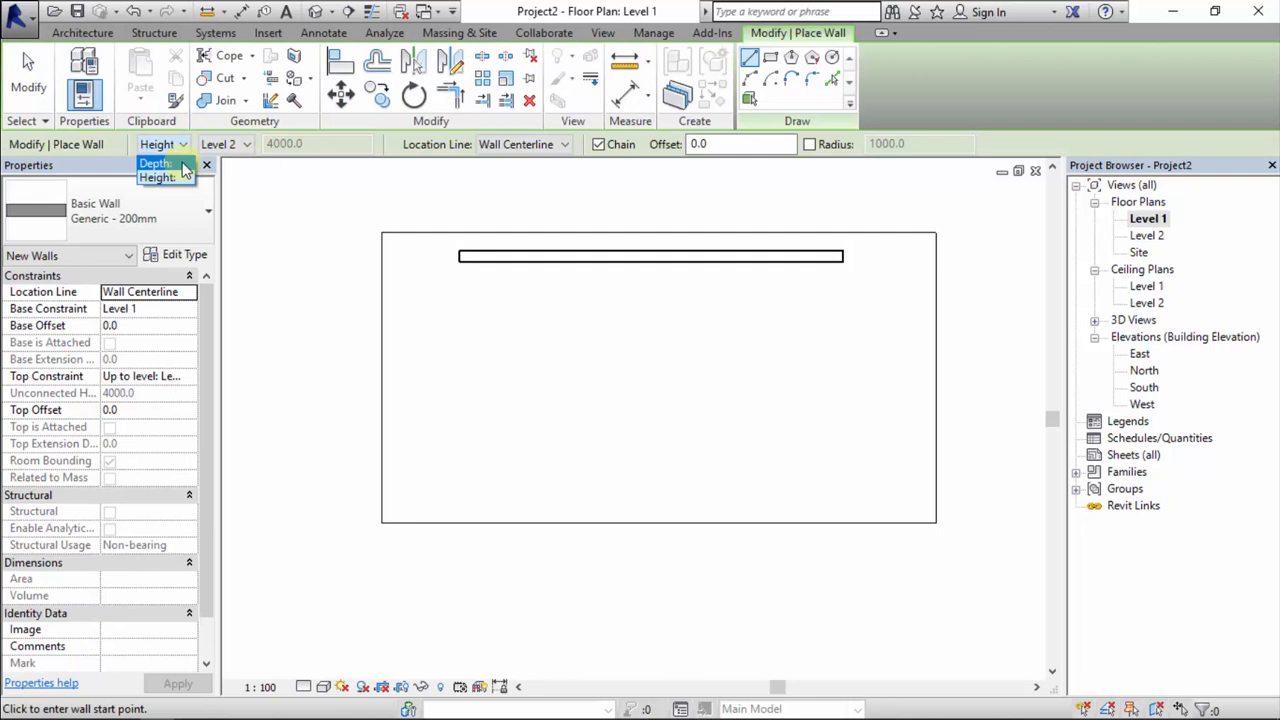
pyautogui.click(182, 164)
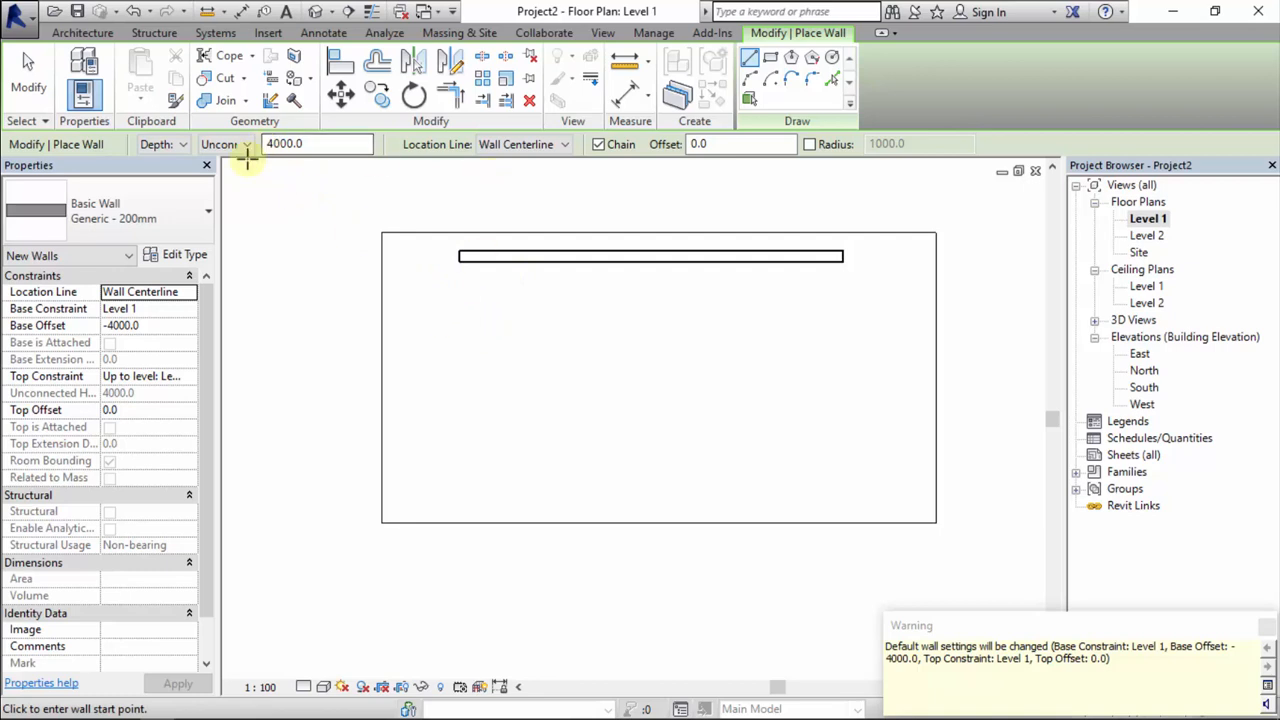
pyautogui.moveTo(274, 145); pyautogui.dragTo(257, 151)
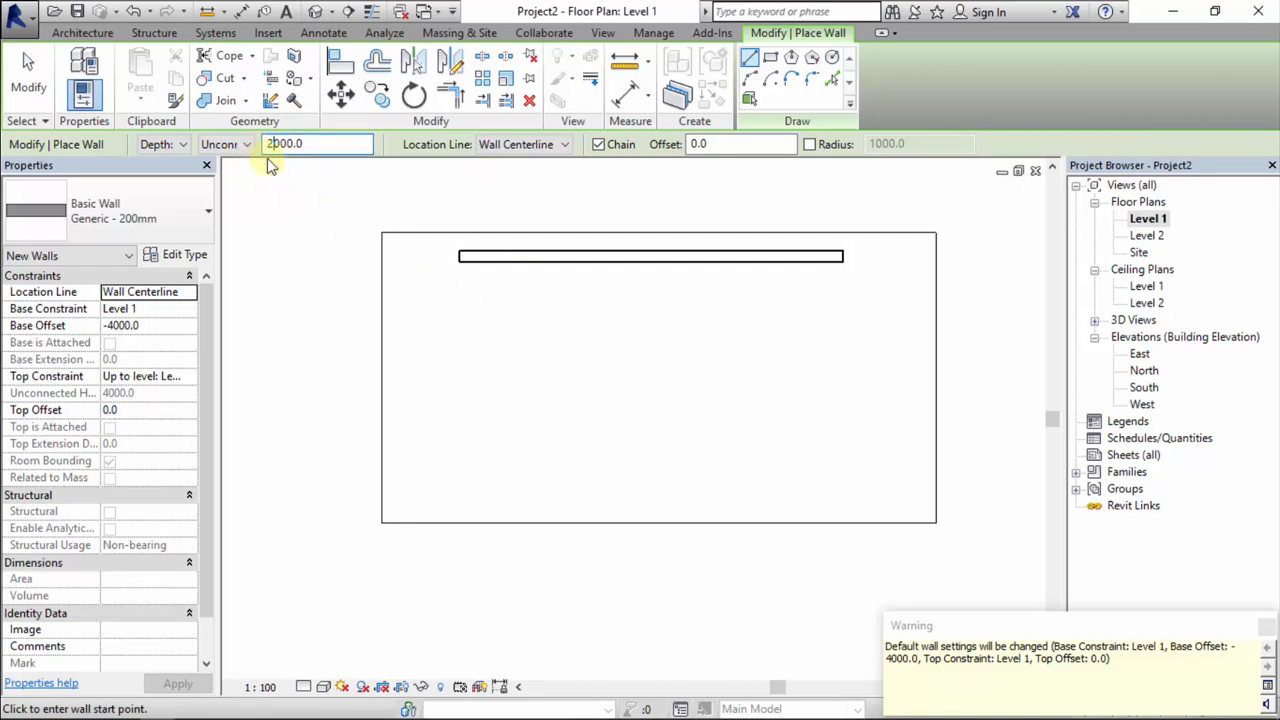
pyautogui.click(460, 289)
pyautogui.click(833, 289)
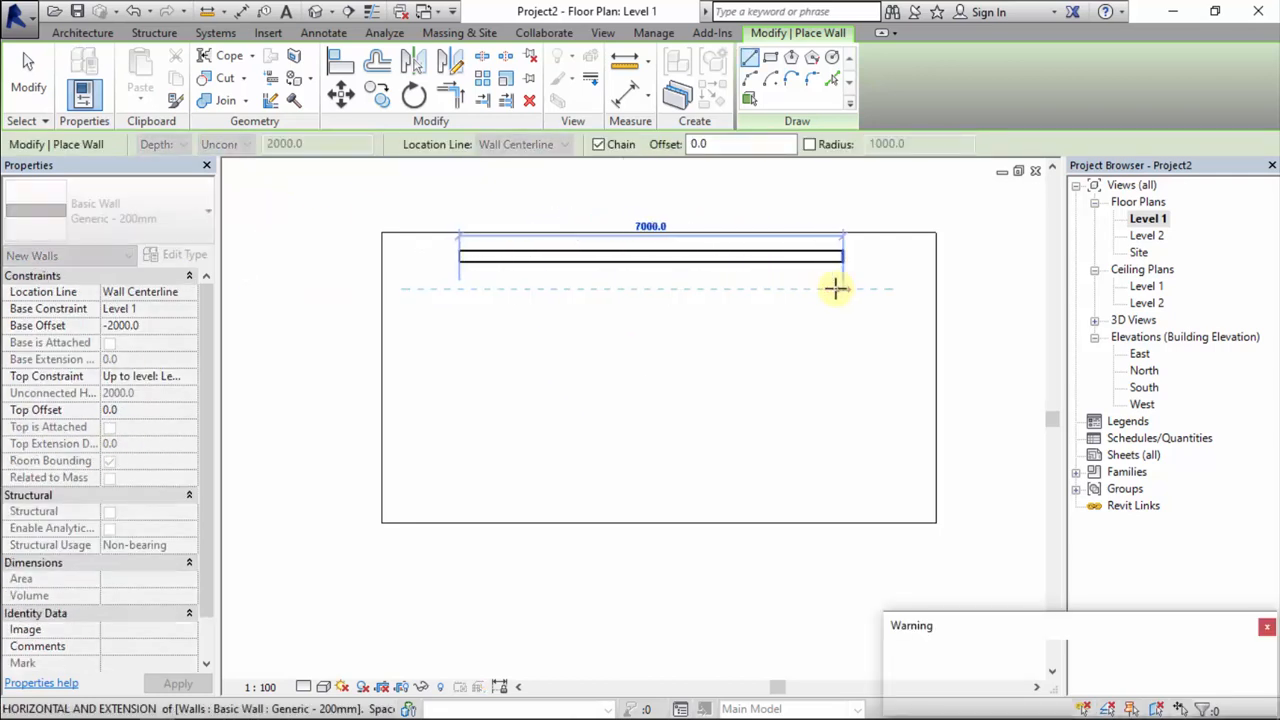
pyautogui.press('Escape')
pyautogui.press('Escape')
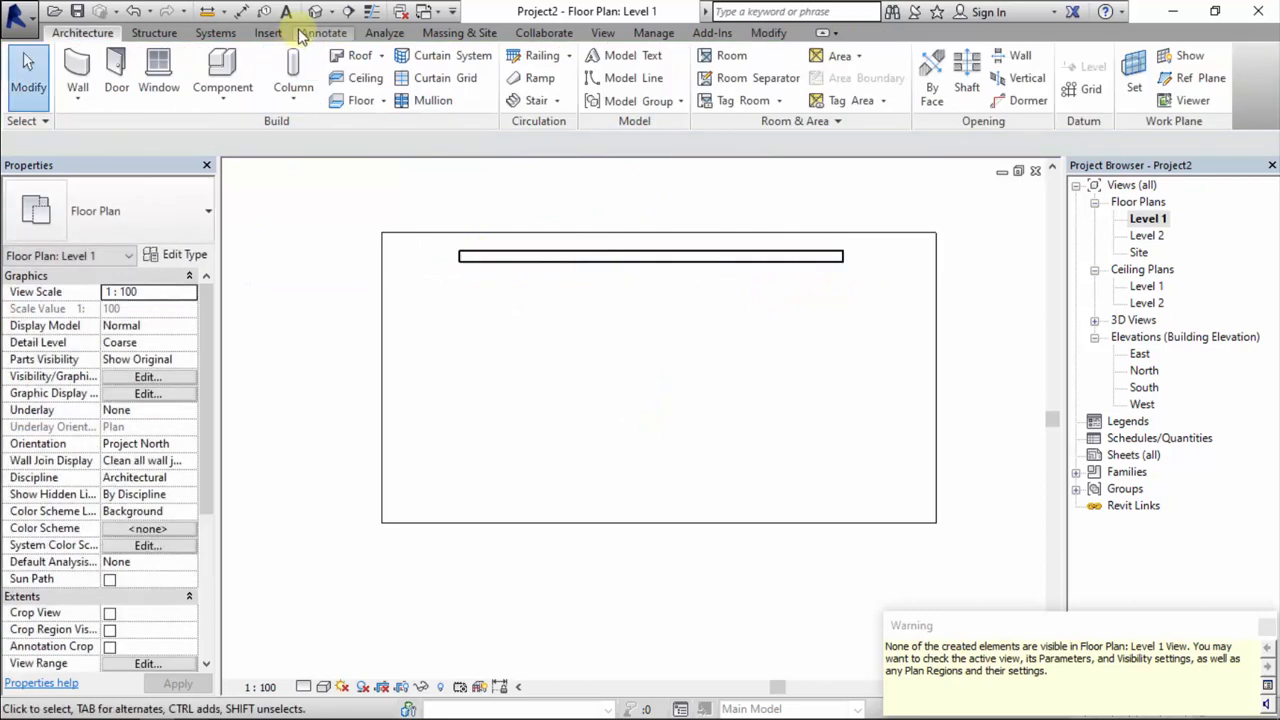
# - Examine in the 3D view how the height-based and depth-based walls sit relative to the floor slab
pyautogui.click(314, 12)
pyautogui.scroll(-5, 656, 413)
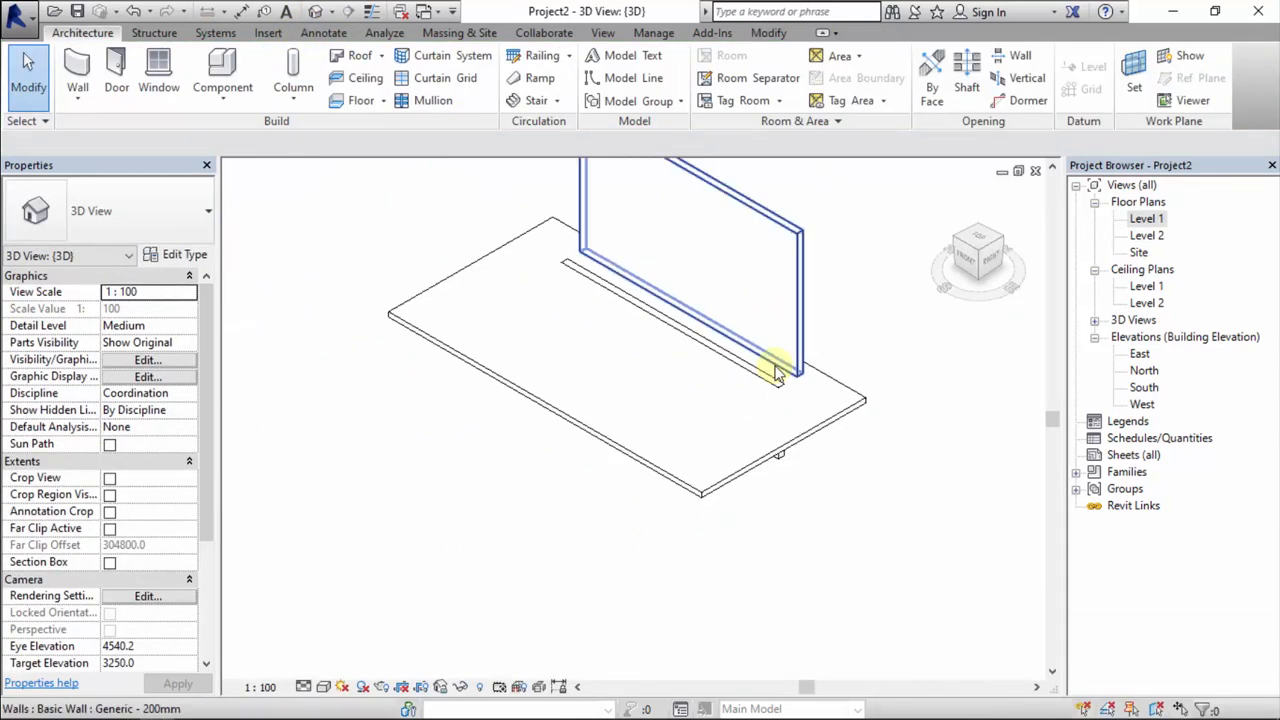
pyautogui.keyDown('shift'); pyautogui.moveTo(729, 429); pyautogui.dragTo(681, 403, button='middle'); pyautogui.keyUp('shift')
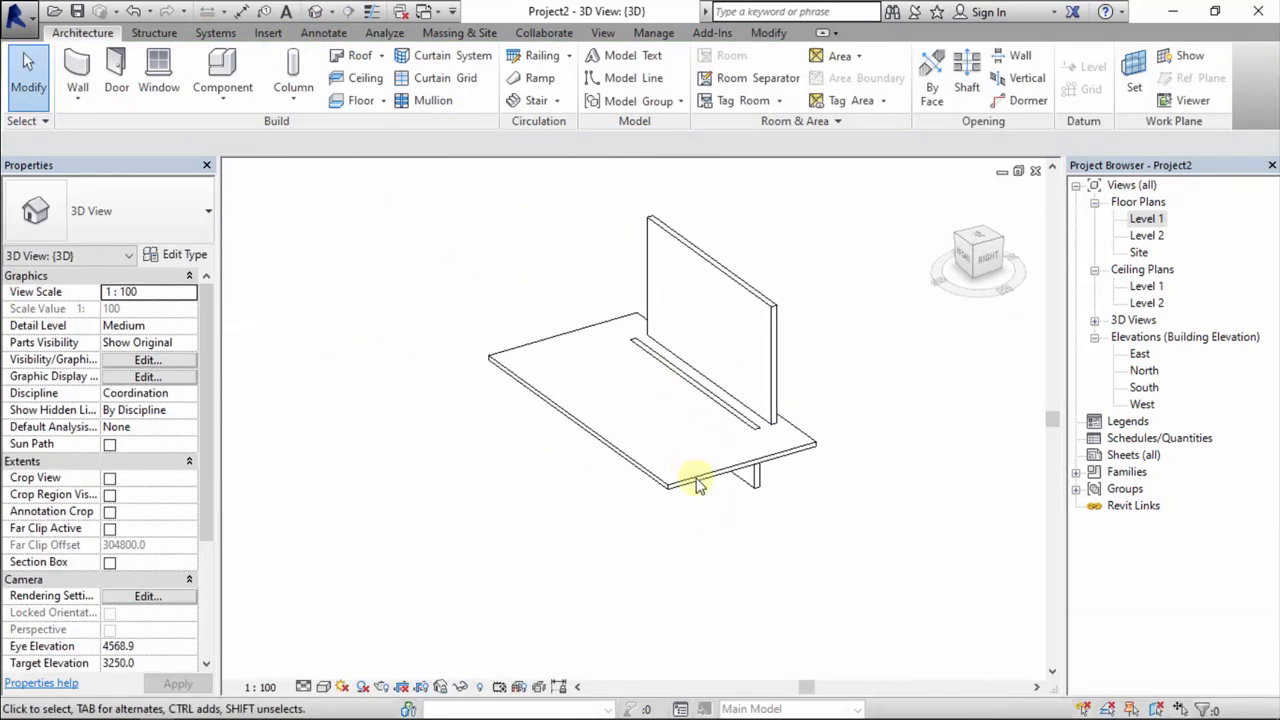
pyautogui.moveTo(511, 443); pyautogui.dragTo(393, 439, button='middle')
pyautogui.click(646, 306)
pyautogui.keyDown('shift'); pyautogui.moveTo(651, 286); pyautogui.dragTo(614, 400, button='middle'); pyautogui.keyUp('shift')
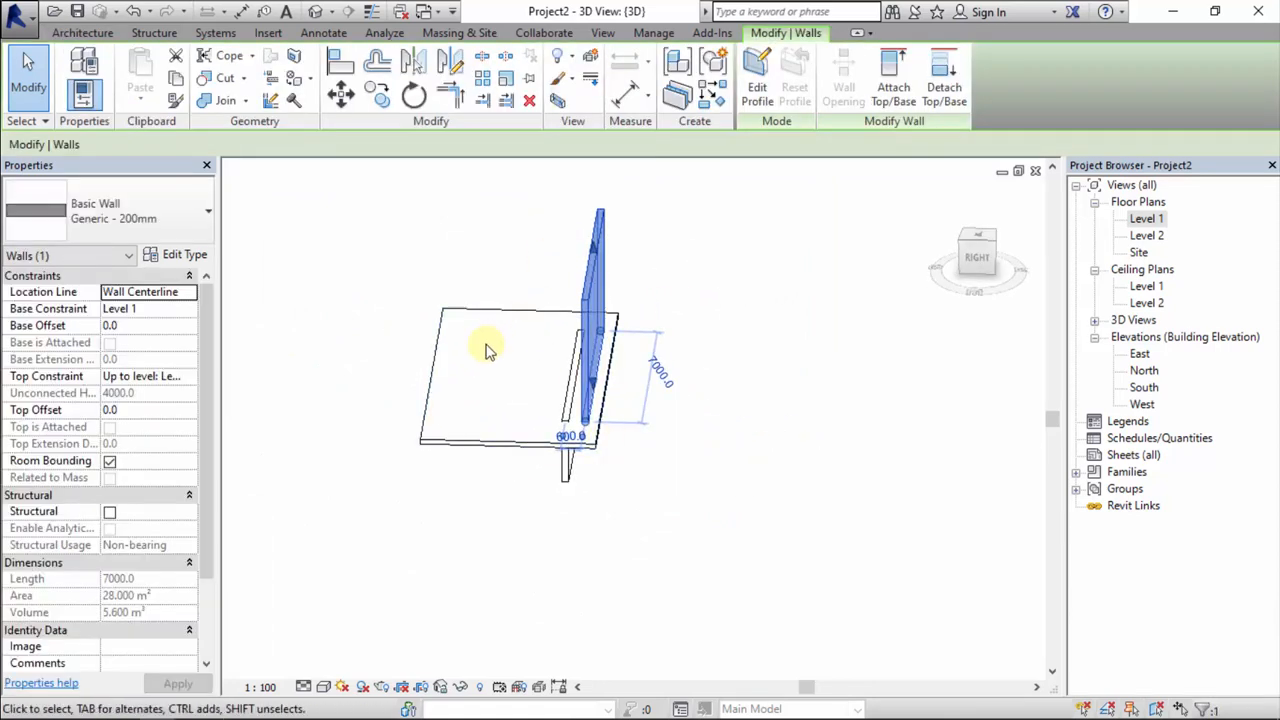
pyautogui.keyDown('shift'); pyautogui.moveTo(486, 344); pyautogui.dragTo(667, 316, button='middle'); pyautogui.keyUp('shift')
pyautogui.click(729, 512)
pyautogui.scroll(2, 674, 478)
pyautogui.click(686, 457)
pyautogui.keyDown('shift'); pyautogui.moveTo(686, 457); pyautogui.dragTo(616, 408, button='middle'); pyautogui.keyUp('shift')
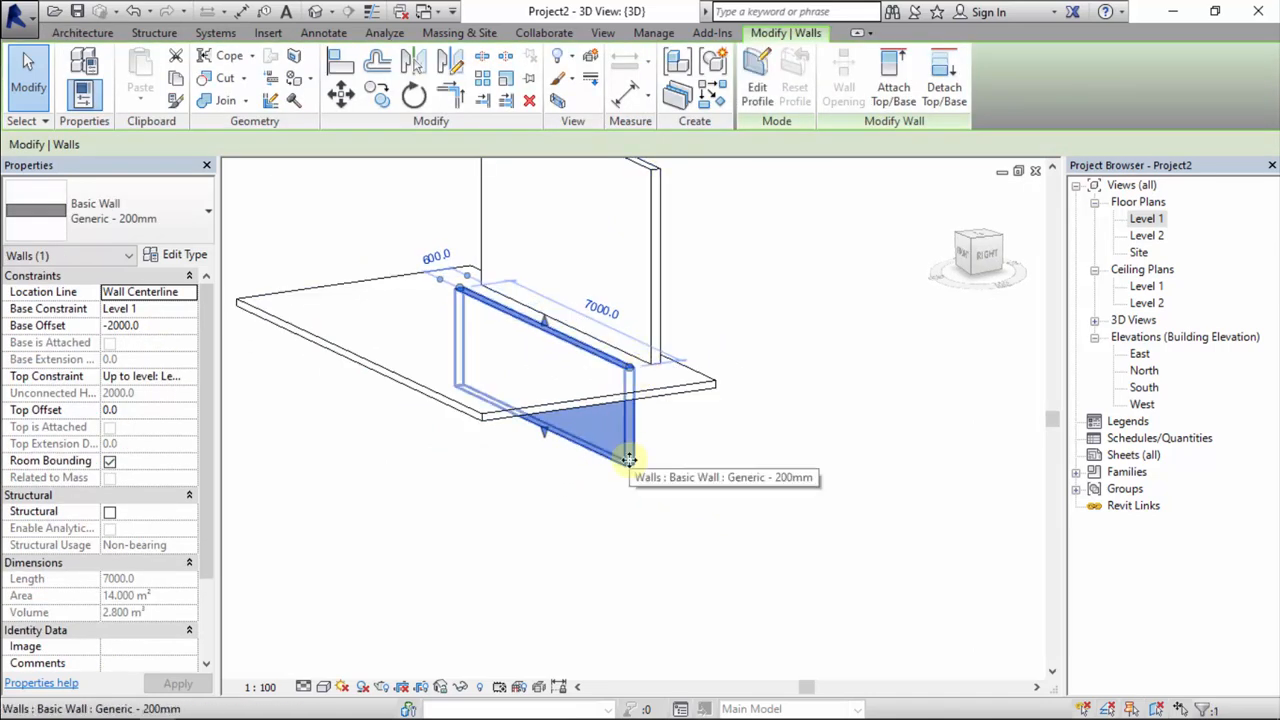
pyautogui.moveTo(738, 329); pyautogui.dragTo(735, 348, button='middle')
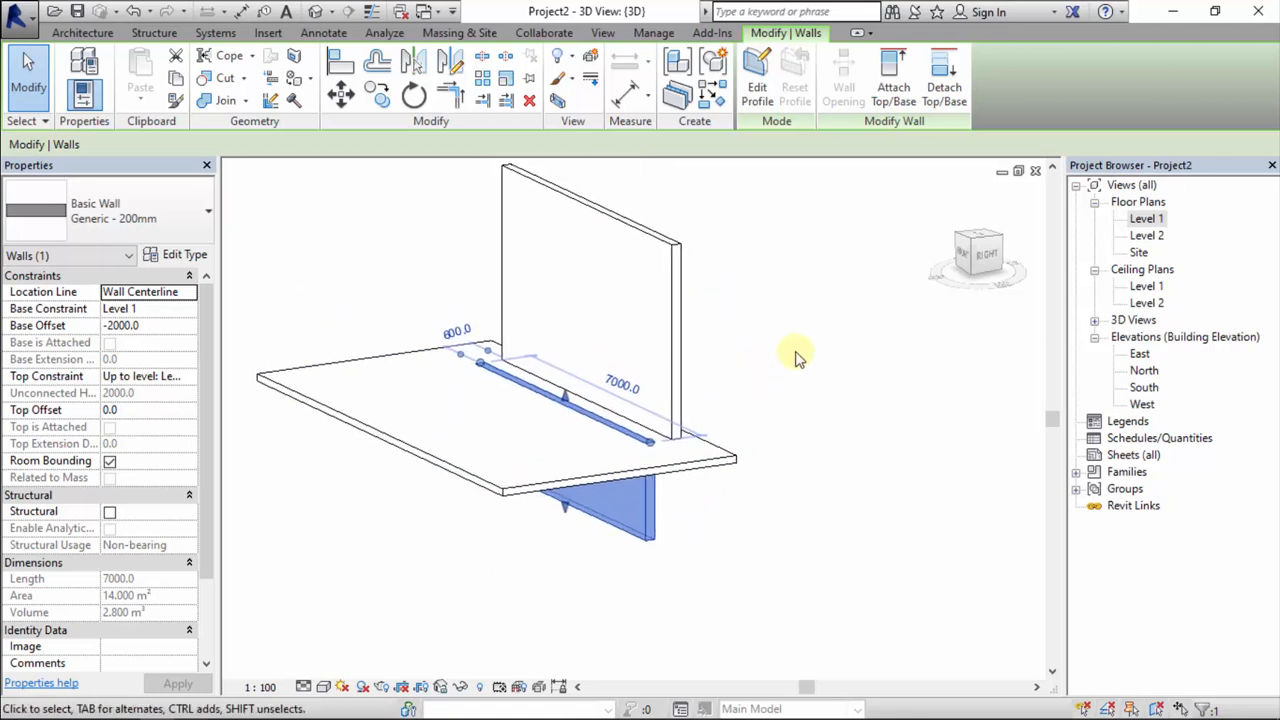
pyautogui.click(794, 368)
# - Return to the Level 1 floor plan and set new walls to use Height up to Level 2
pyautogui.doubleClick(1146, 218)
pyautogui.moveTo(558, 324); pyautogui.dragTo(549, 366, button='middle')
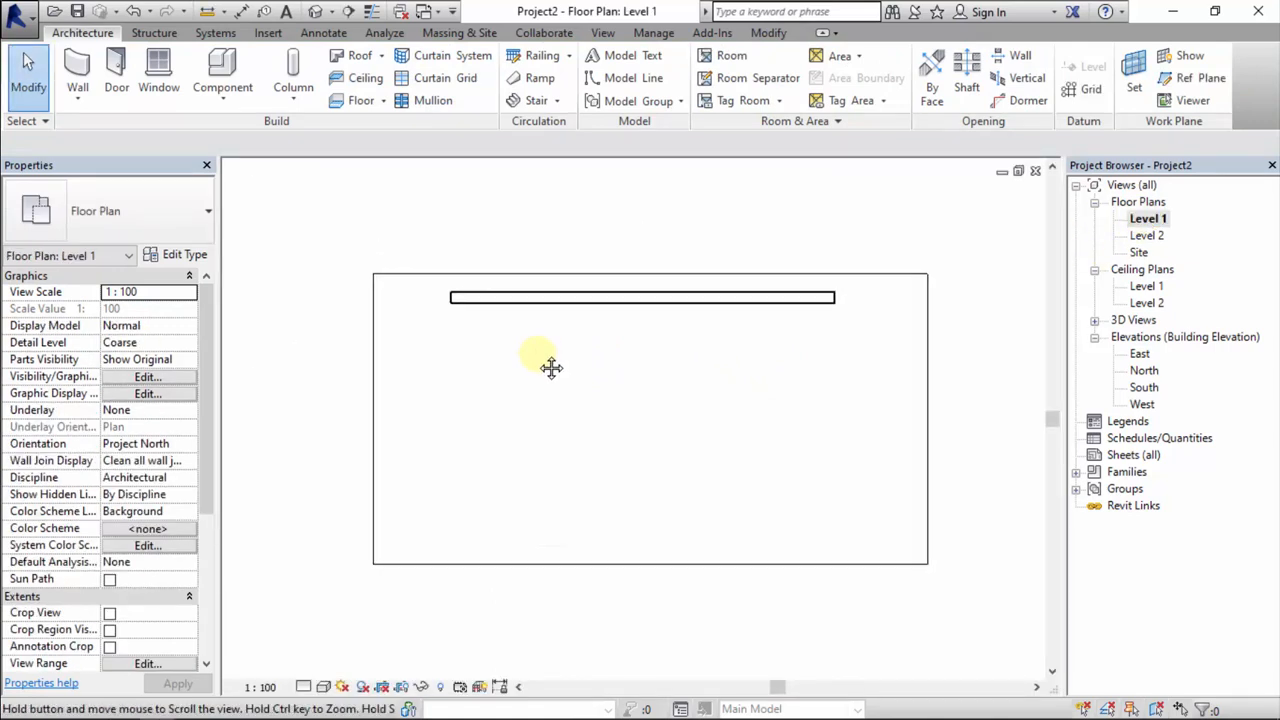
pyautogui.press('w')
pyautogui.press('a')
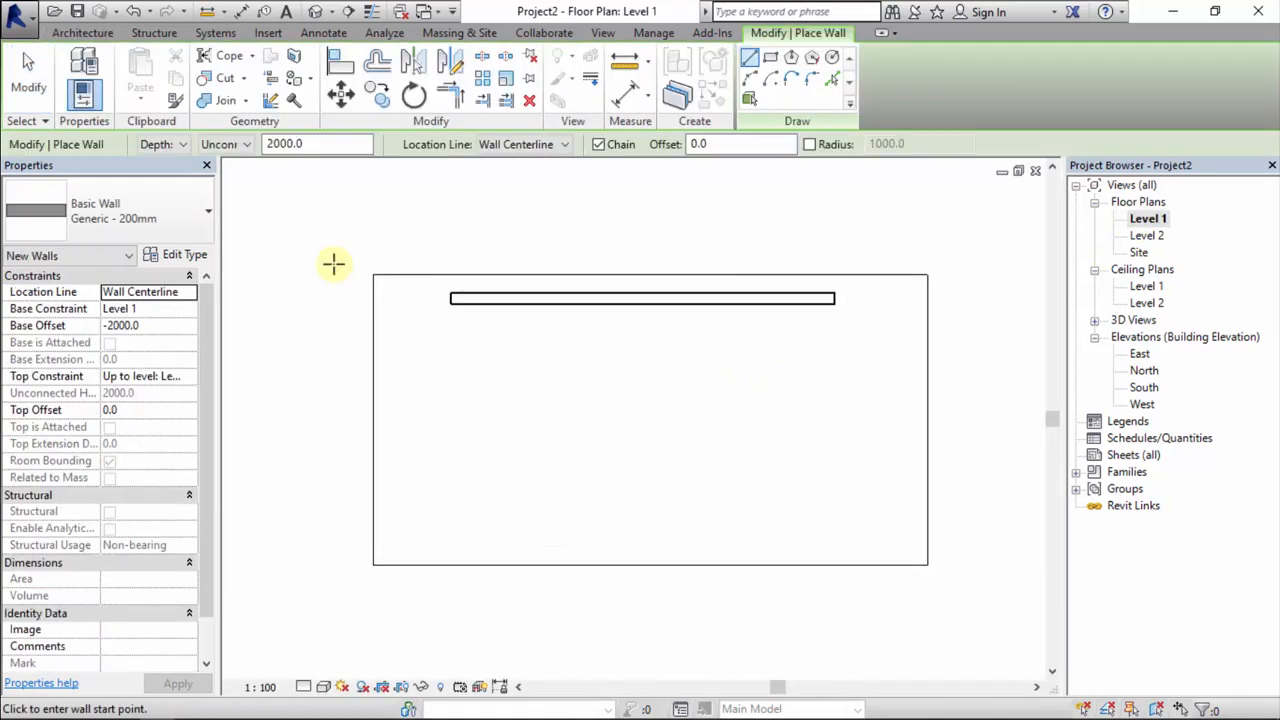
pyautogui.click(178, 144)
pyautogui.click(160, 177)
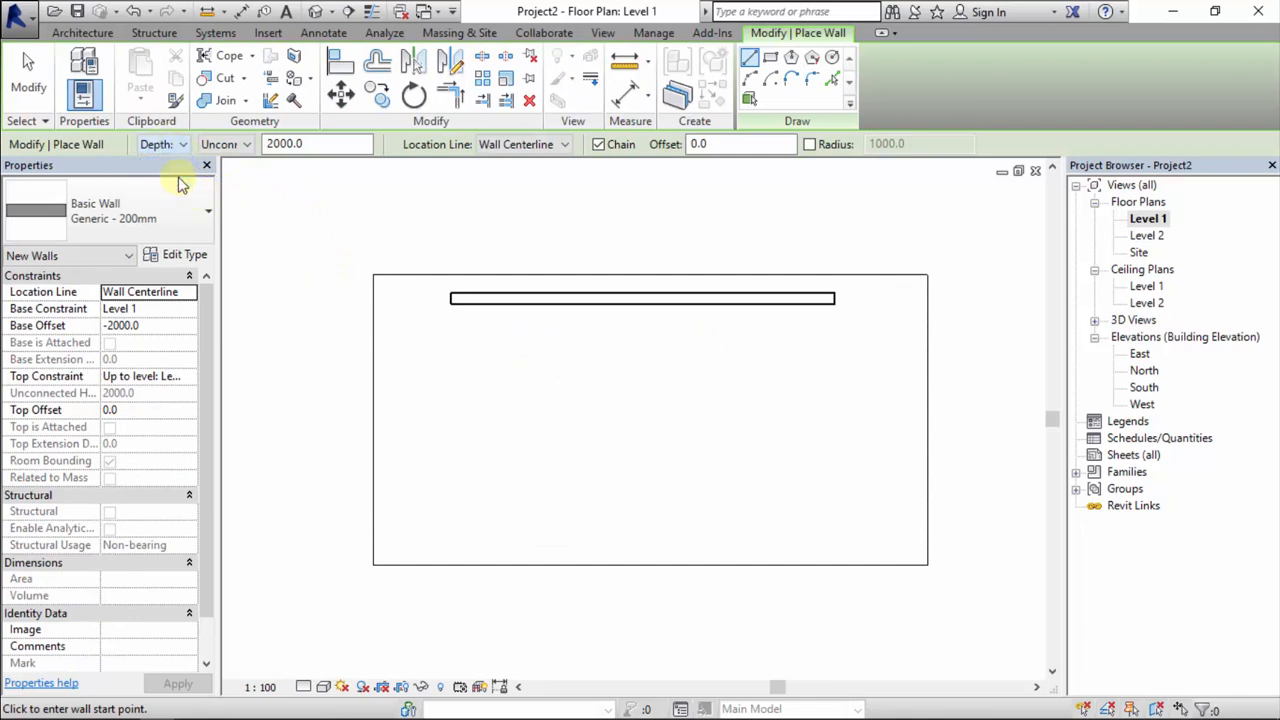
pyautogui.click(240, 147)
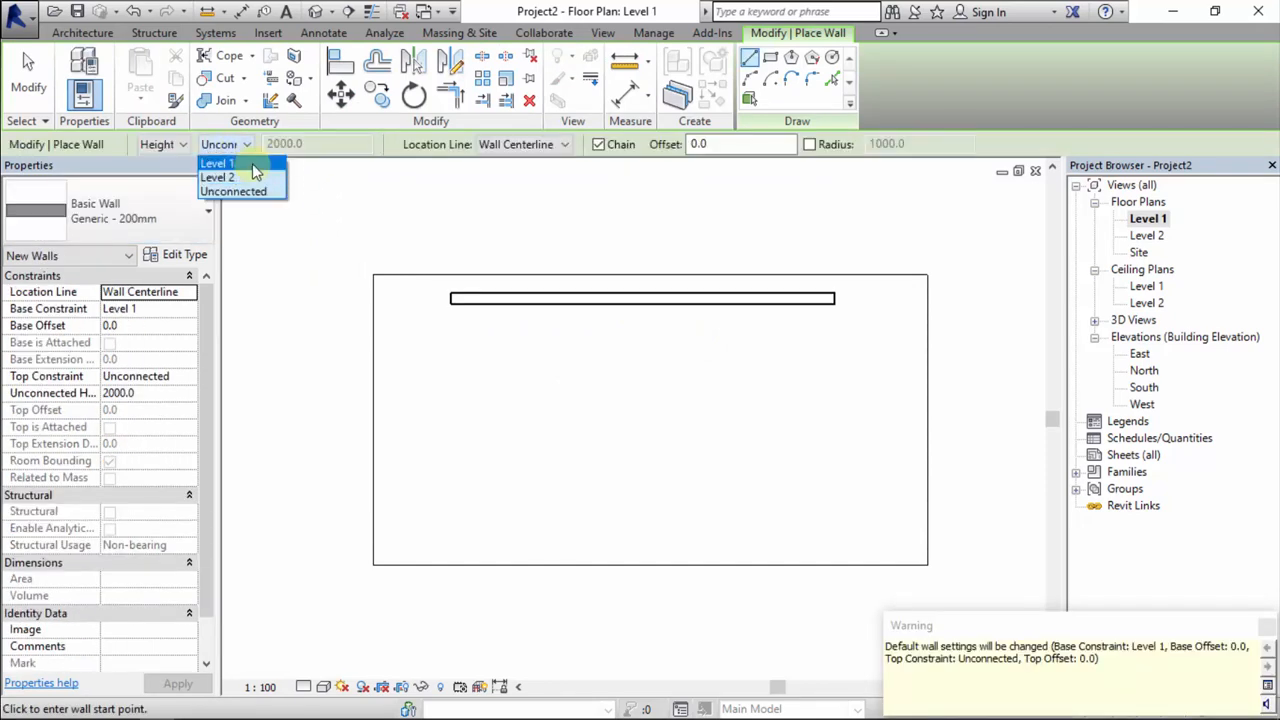
pyautogui.click(252, 174)
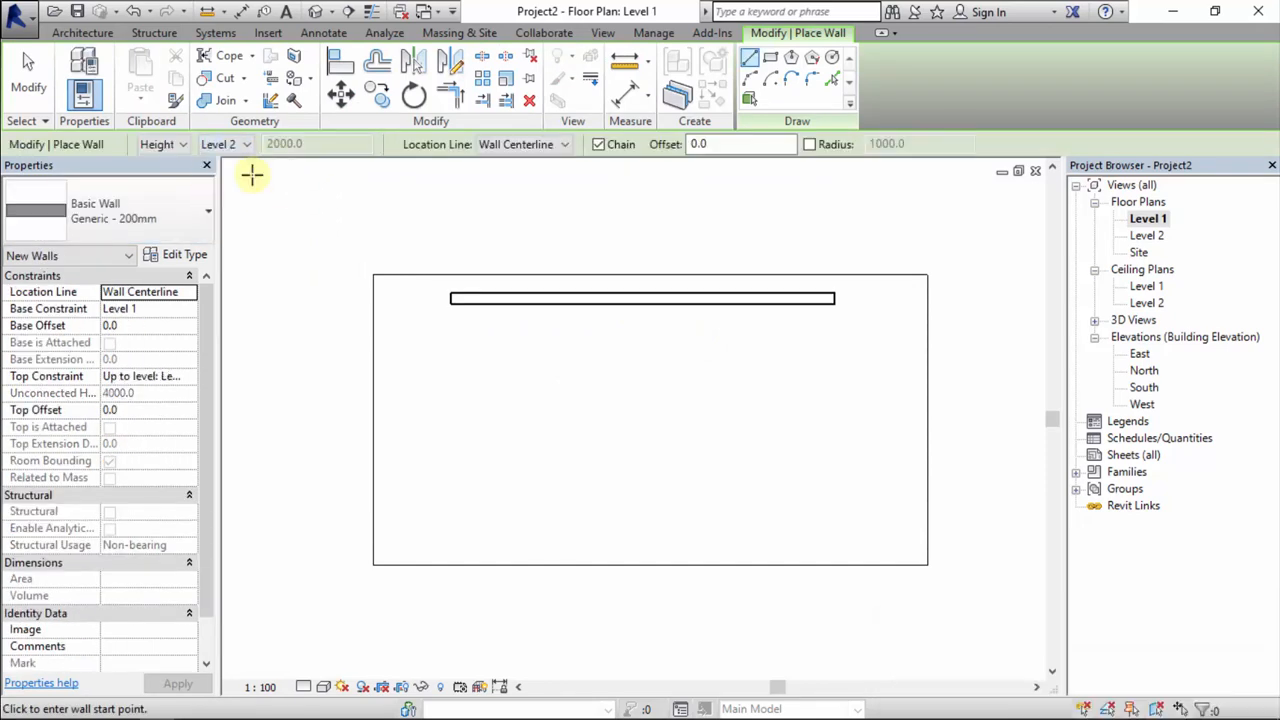
# - Draw a 2900 mm wall centred on the floor's upper edge, using the Wall Centerline location line
pyautogui.click(519, 150)
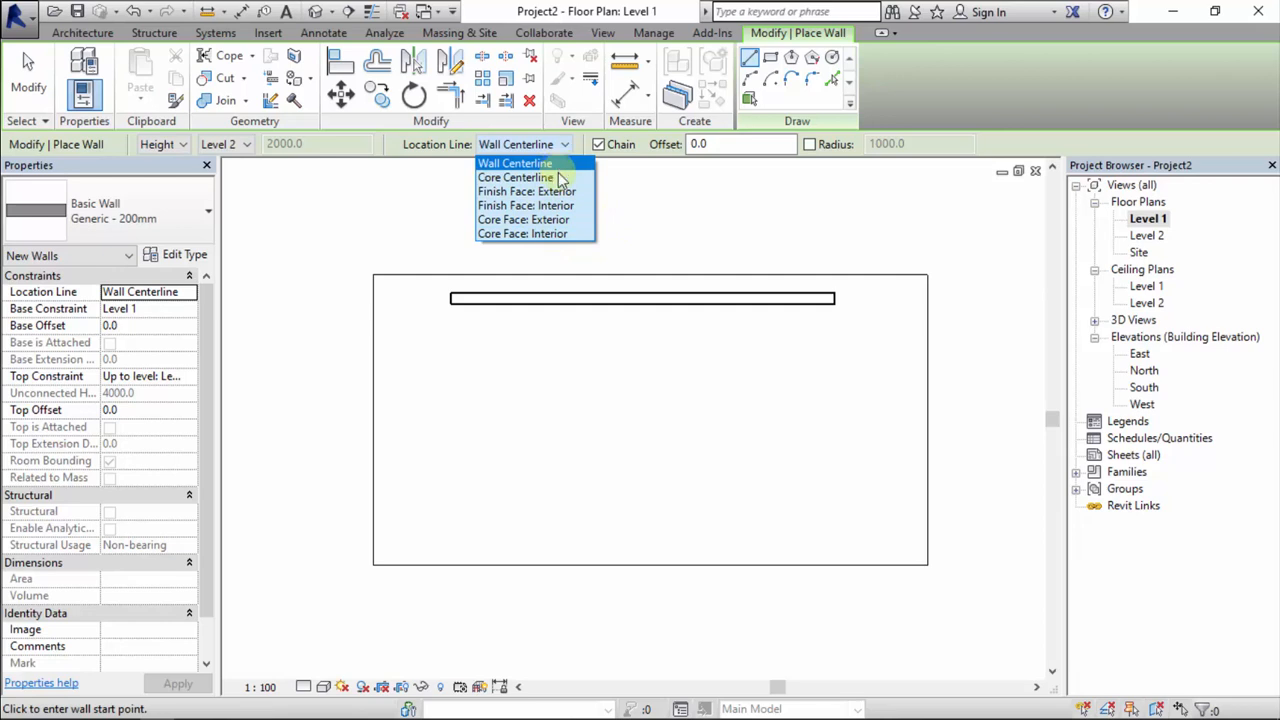
pyautogui.click(512, 164)
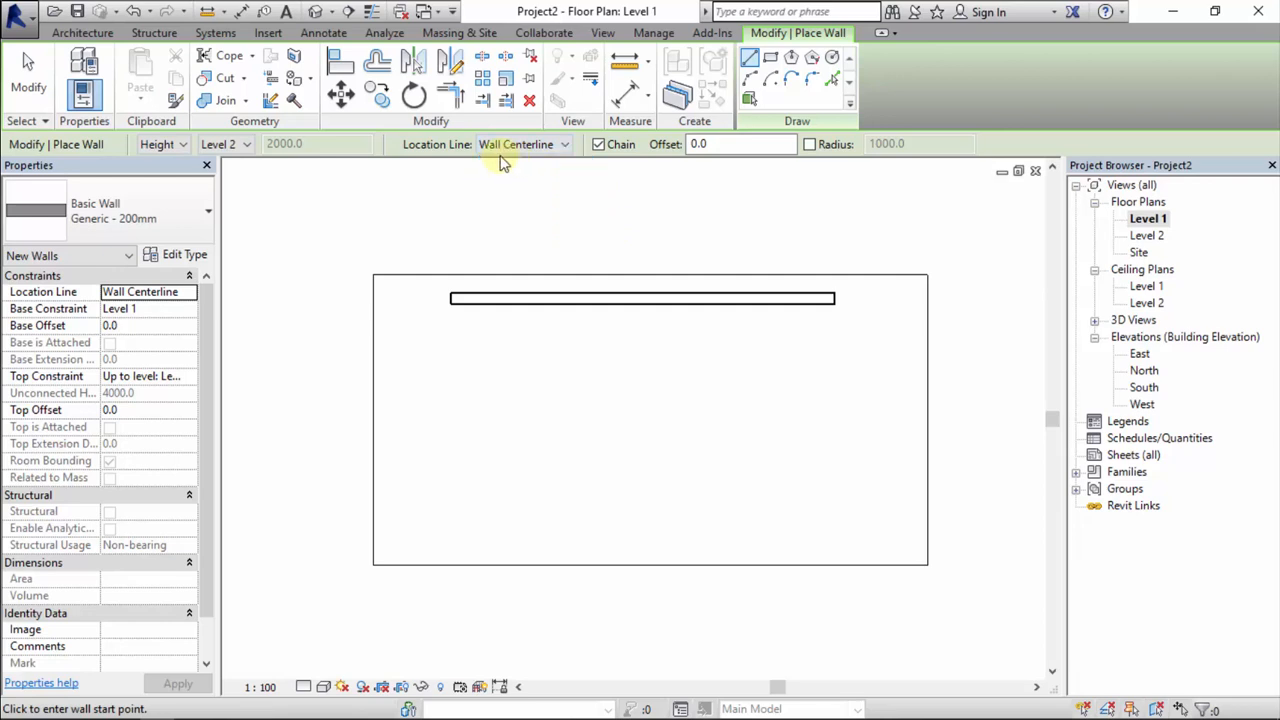
pyautogui.scroll(4, 406, 246)
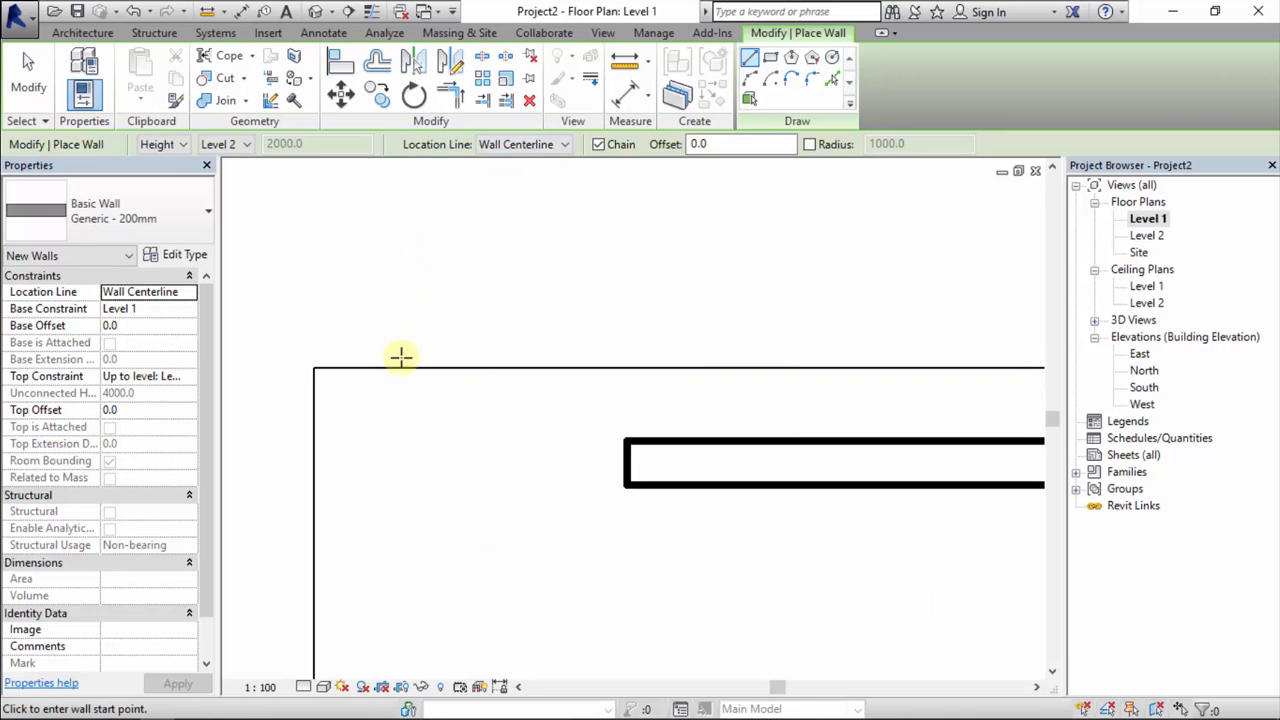
pyautogui.moveTo(400, 366); pyautogui.dragTo(326, 337, button='middle')
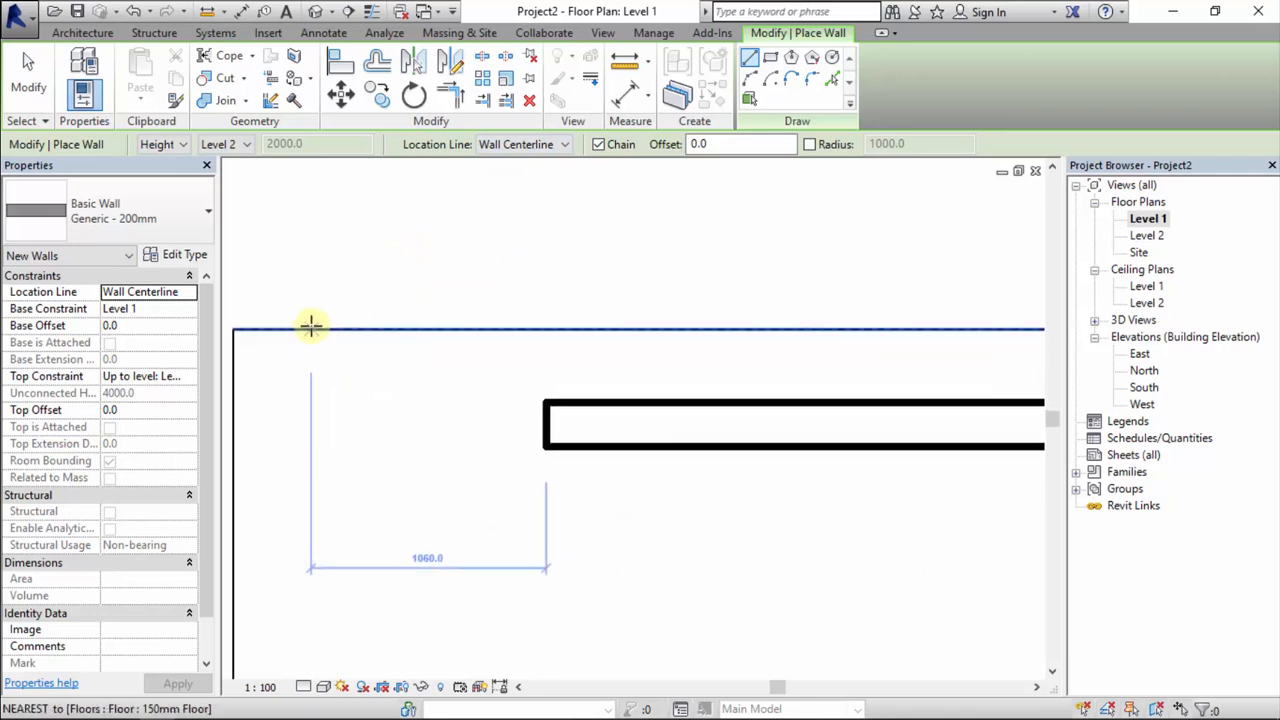
pyautogui.scroll(-1, 310, 325)
pyautogui.click(310, 327)
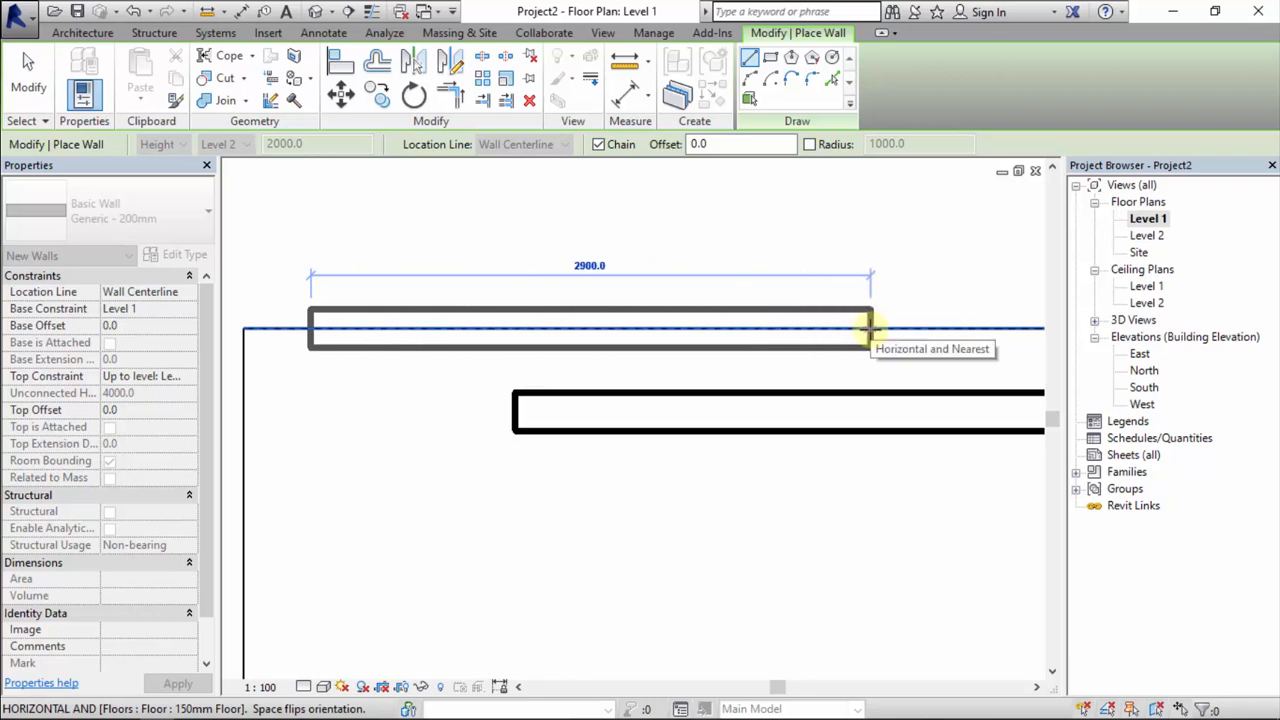
pyautogui.click(870, 329)
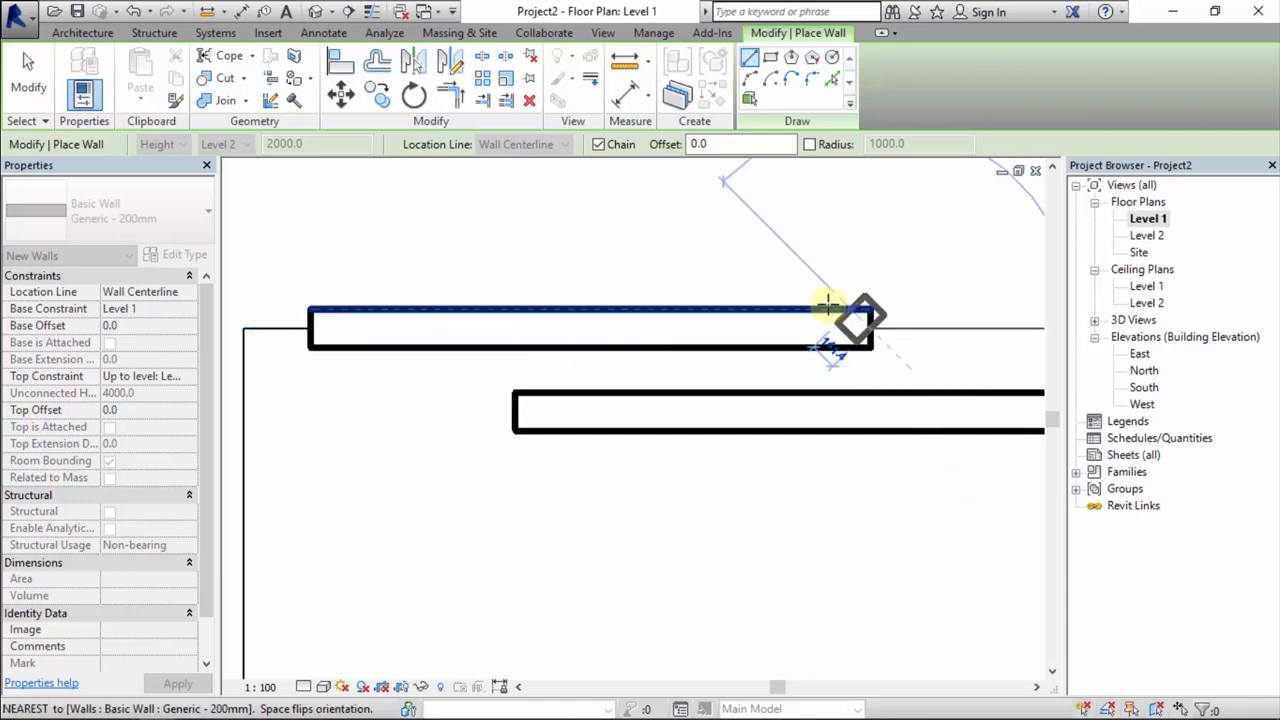
pyautogui.press('Escape')
# - Draw another wall farther along the floor's upper edge with location line Finish Face: Exterior, keeping its body inside the floor
pyautogui.scroll(-3, 837, 286)
pyautogui.moveTo(829, 272); pyautogui.dragTo(577, 275, button='middle')
pyautogui.click(563, 144)
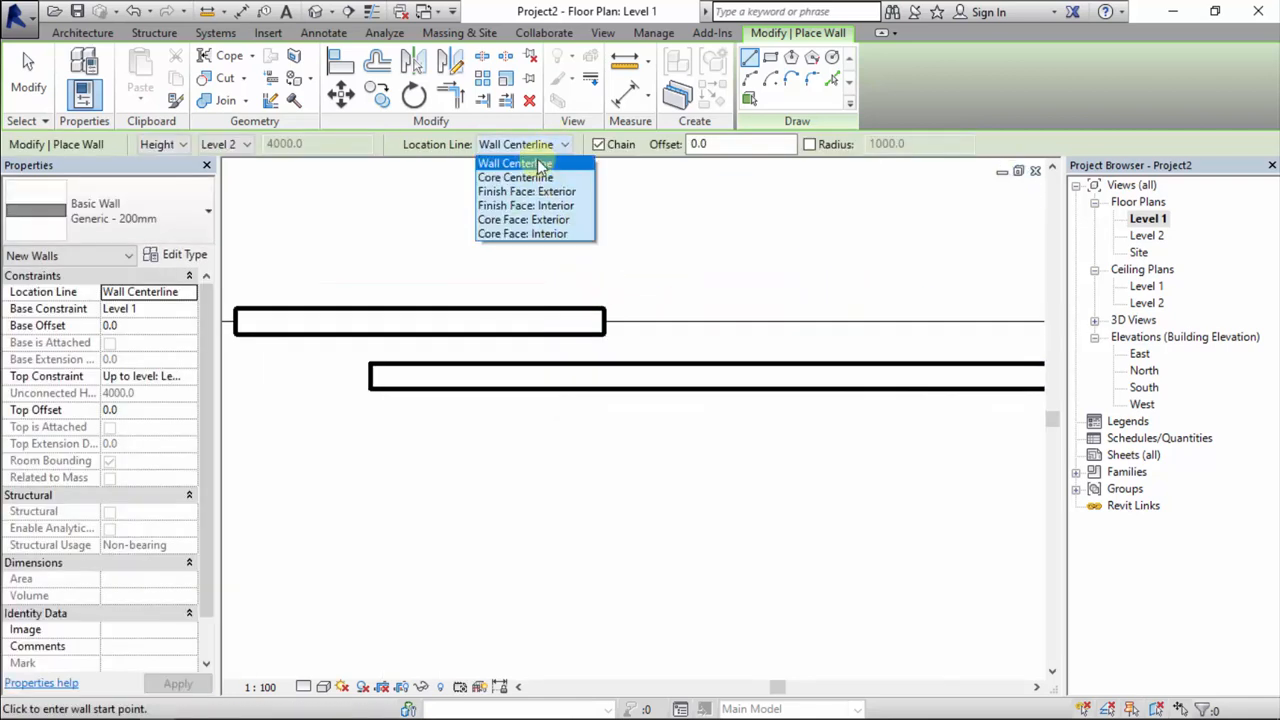
pyautogui.click(560, 190)
pyautogui.moveTo(703, 246); pyautogui.dragTo(514, 277, button='middle')
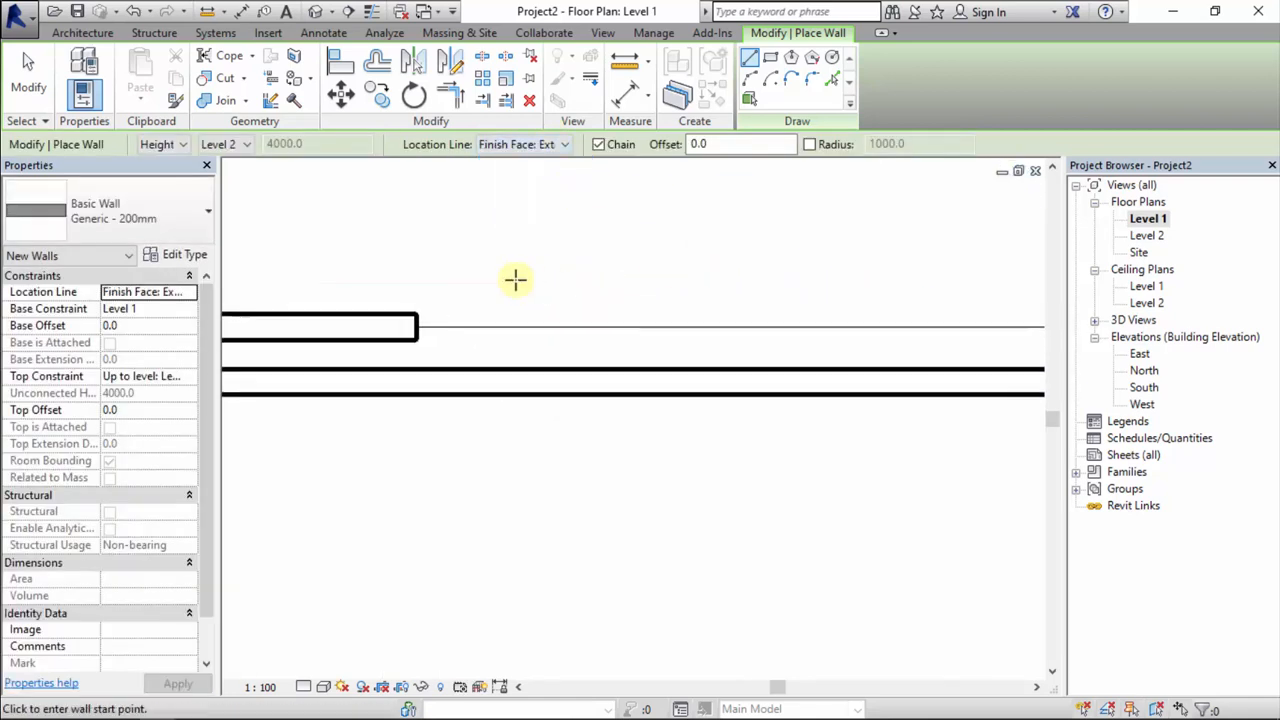
pyautogui.click(490, 327)
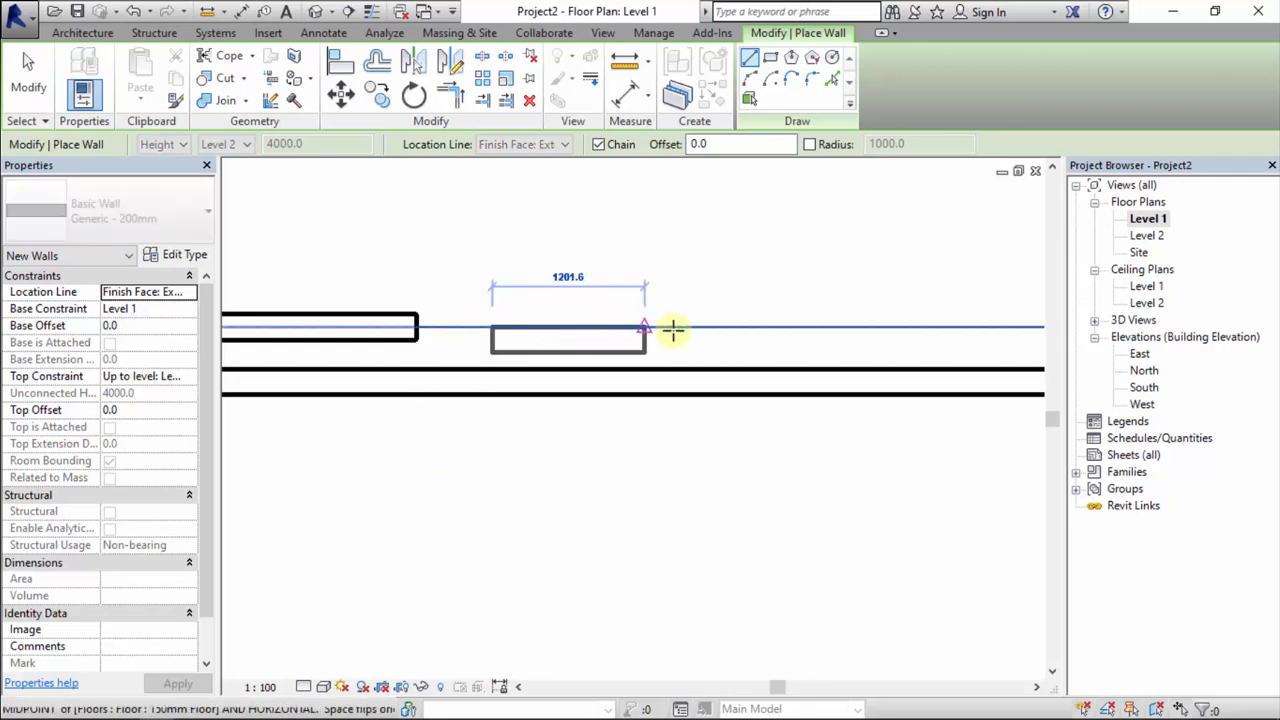
pyautogui.press('space')
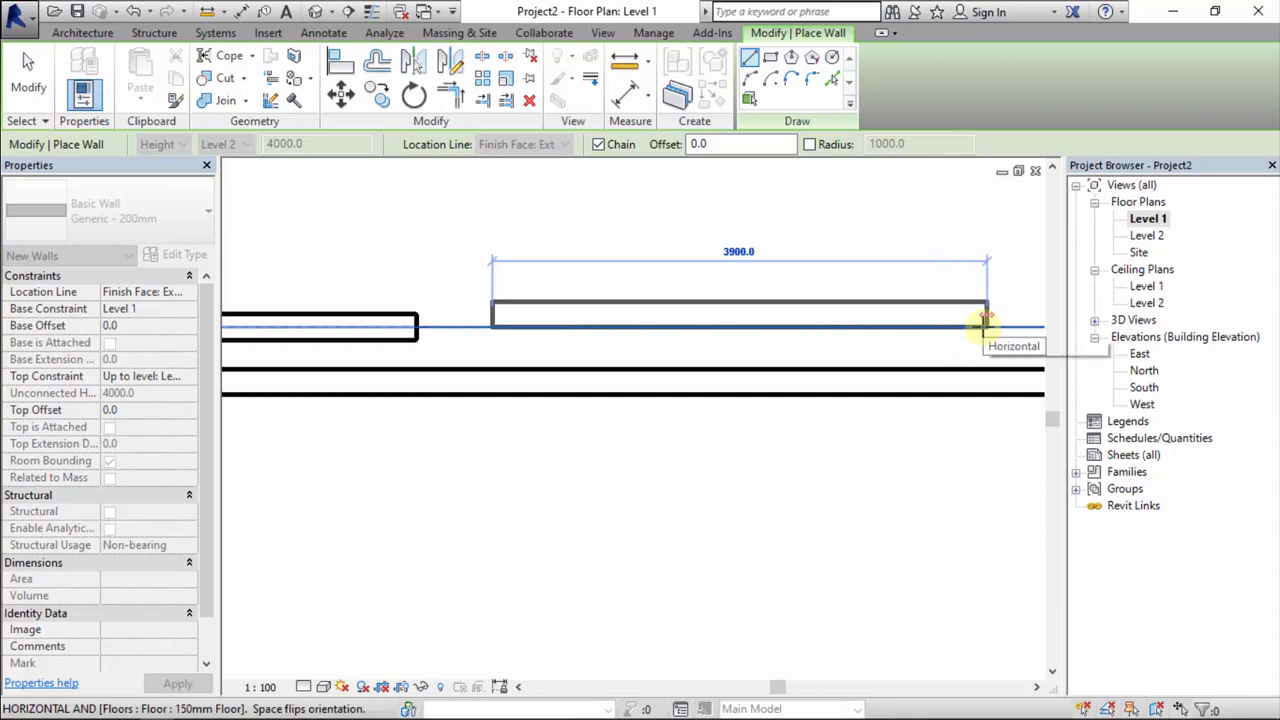
pyautogui.moveTo(983, 321); pyautogui.dragTo(888, 337, button='middle')
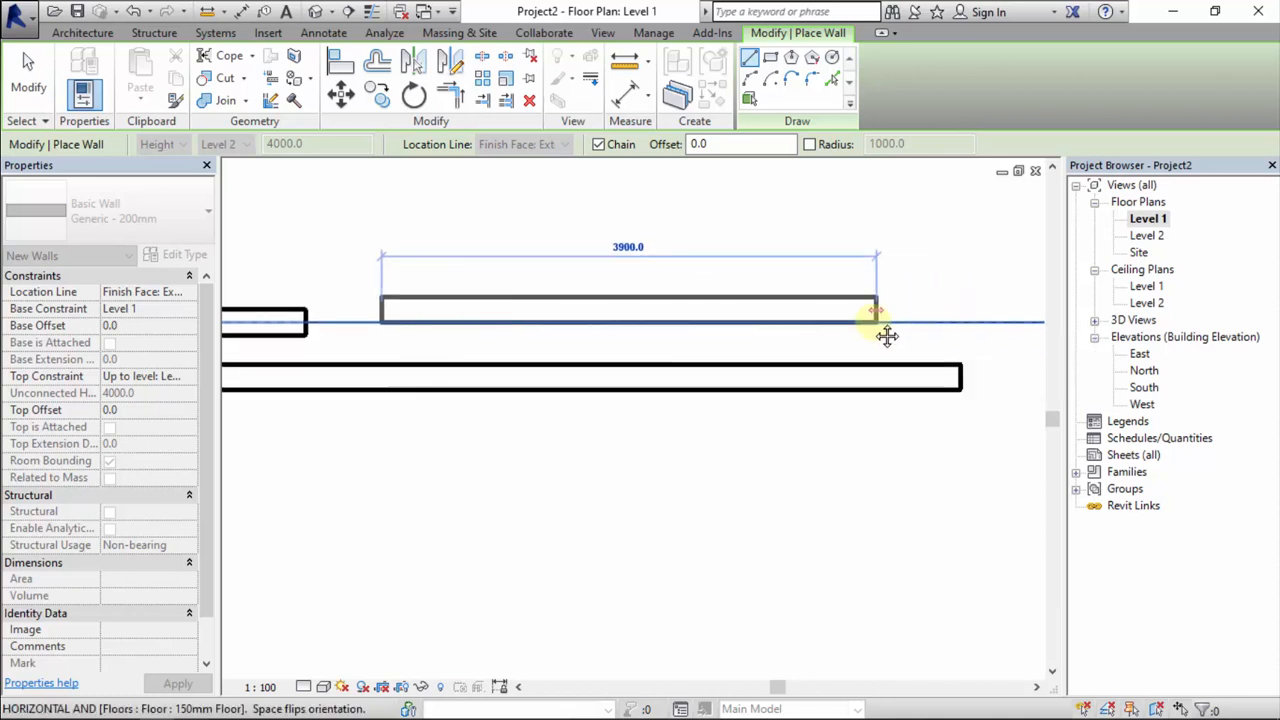
pyautogui.click(992, 318)
pyautogui.press('Escape')
# - Draw a 3400 mm wall down the floor's right edge with location line Finish Face: Interior, keeping its body inside the floor
pyautogui.scroll(1, 786, 257)
pyautogui.scroll(-3, 796, 265)
pyautogui.moveTo(766, 288); pyautogui.dragTo(481, 284, button='middle')
pyautogui.click(523, 145)
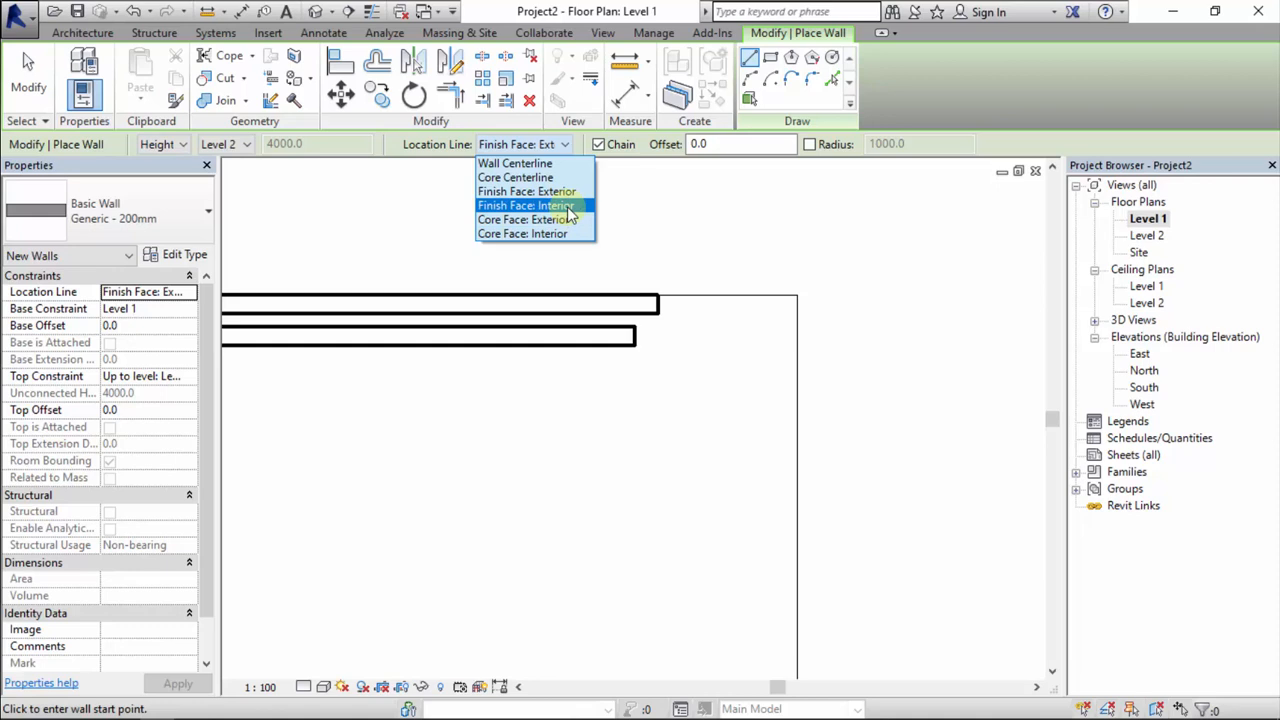
pyautogui.click(564, 206)
pyautogui.click(797, 325)
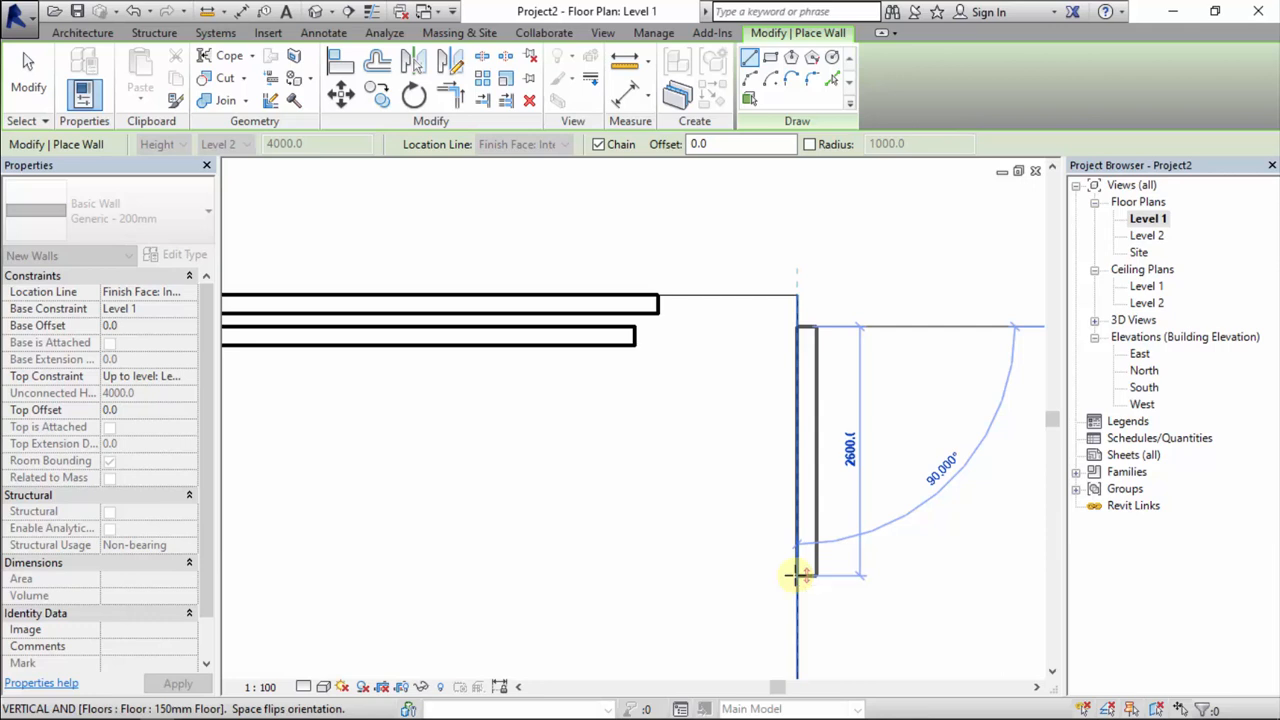
pyautogui.moveTo(777, 571); pyautogui.dragTo(806, 348, button='middle')
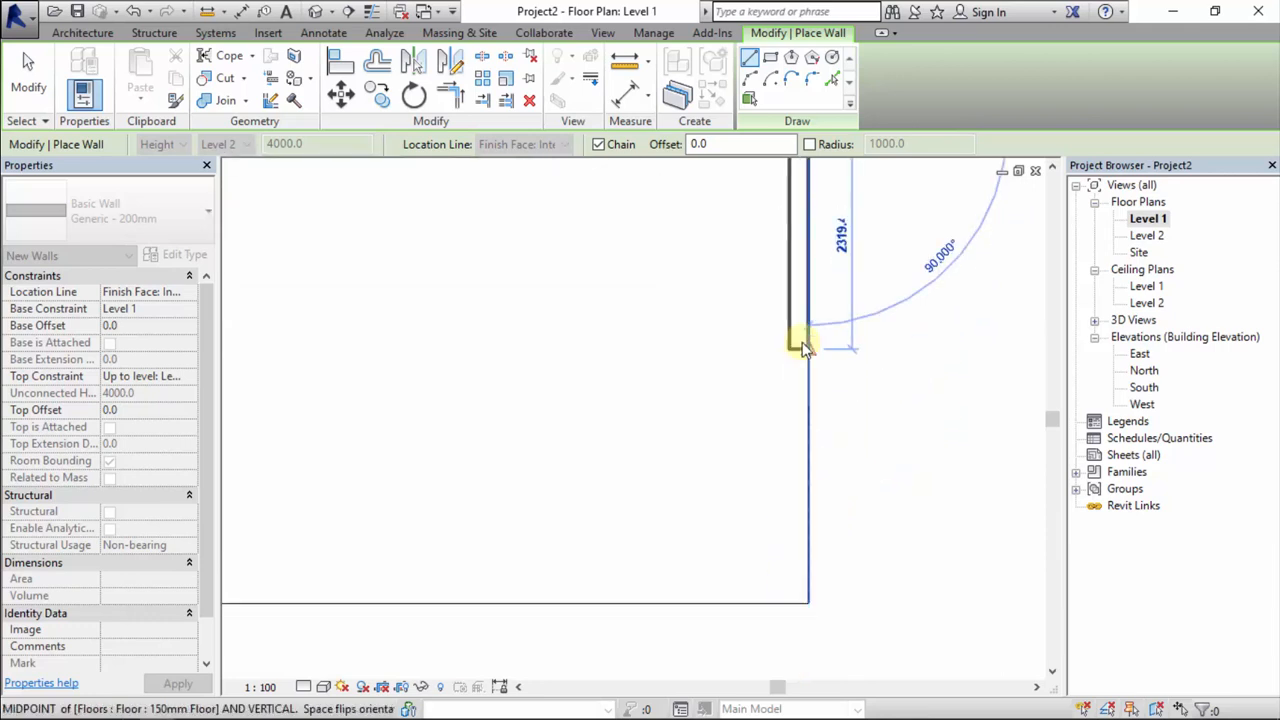
pyautogui.click(813, 456)
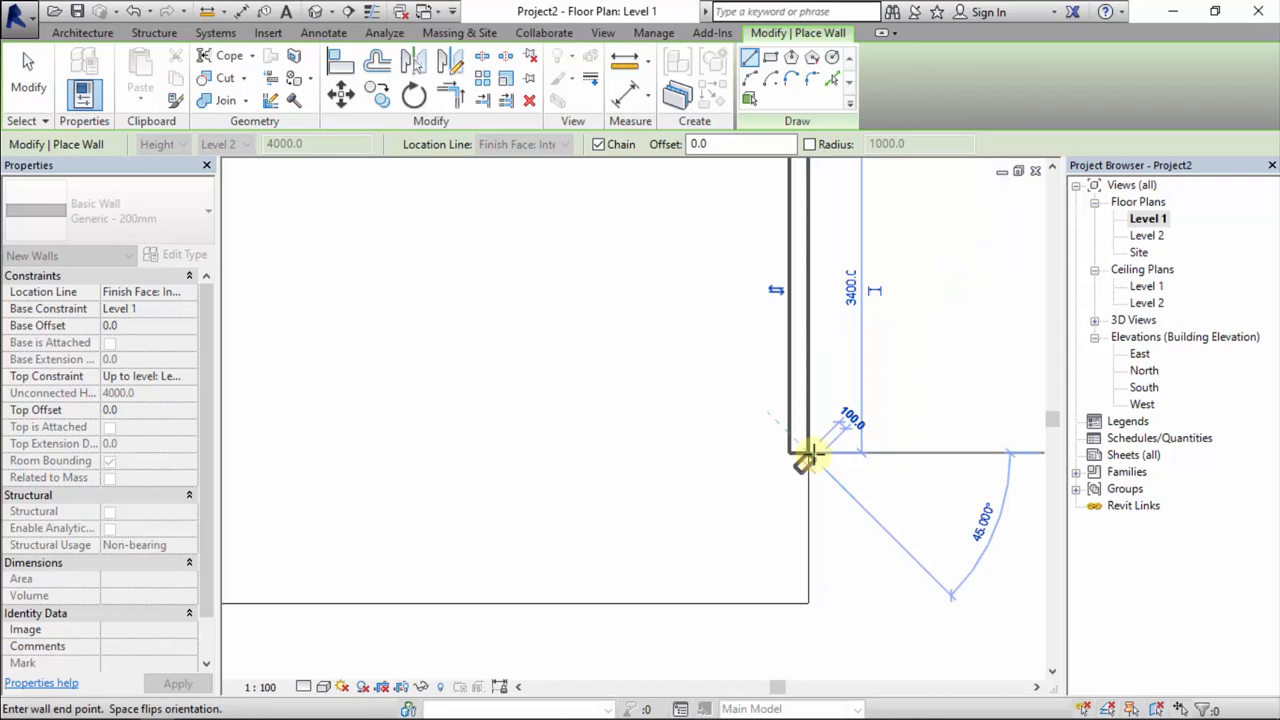
pyautogui.press('Escape')
pyautogui.press('Escape')
# - Examine how the walls drawn by their finish faces sit against the floor's upper and right edges
pyautogui.scroll(-1, 813, 445)
pyautogui.moveTo(806, 296); pyautogui.dragTo(821, 344, button='middle')
pyautogui.scroll(1, 790, 246)
pyautogui.moveTo(781, 295); pyautogui.dragTo(791, 301, button='middle')
pyautogui.scroll(1, 781, 284)
pyautogui.scroll(1, 783, 283)
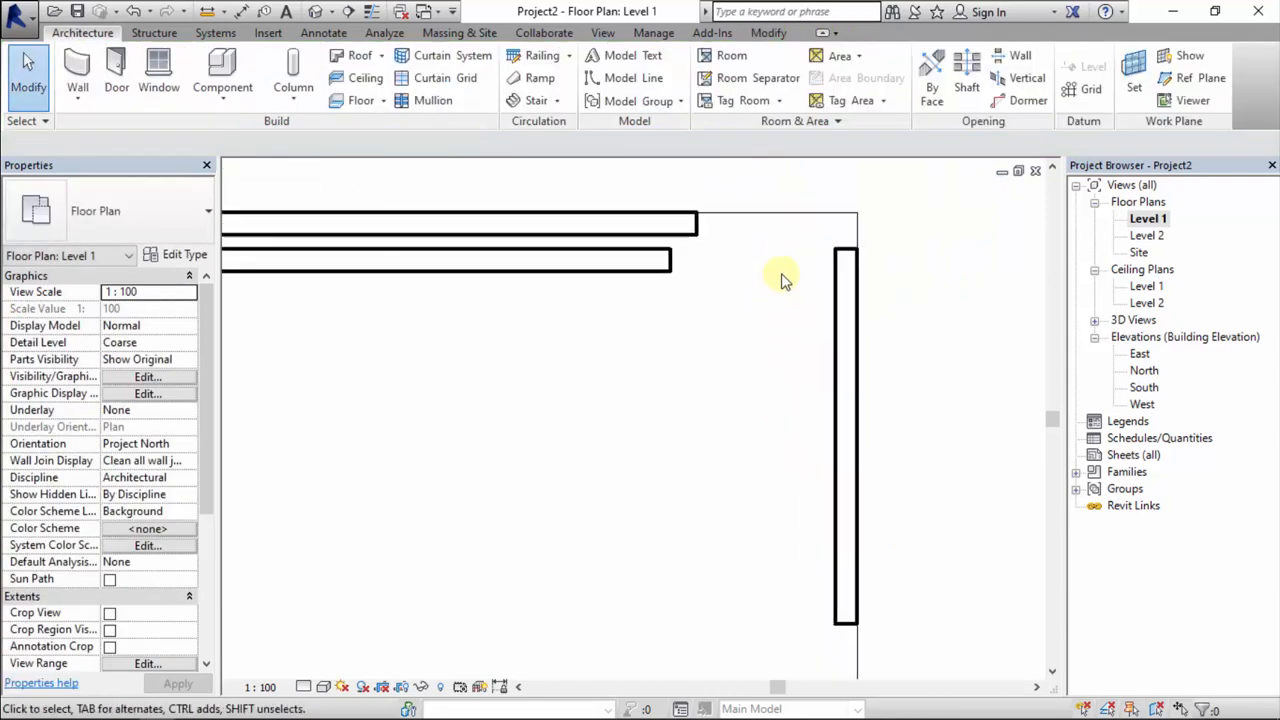
pyautogui.moveTo(729, 282); pyautogui.dragTo(788, 320, button='middle')
pyautogui.click(757, 278)
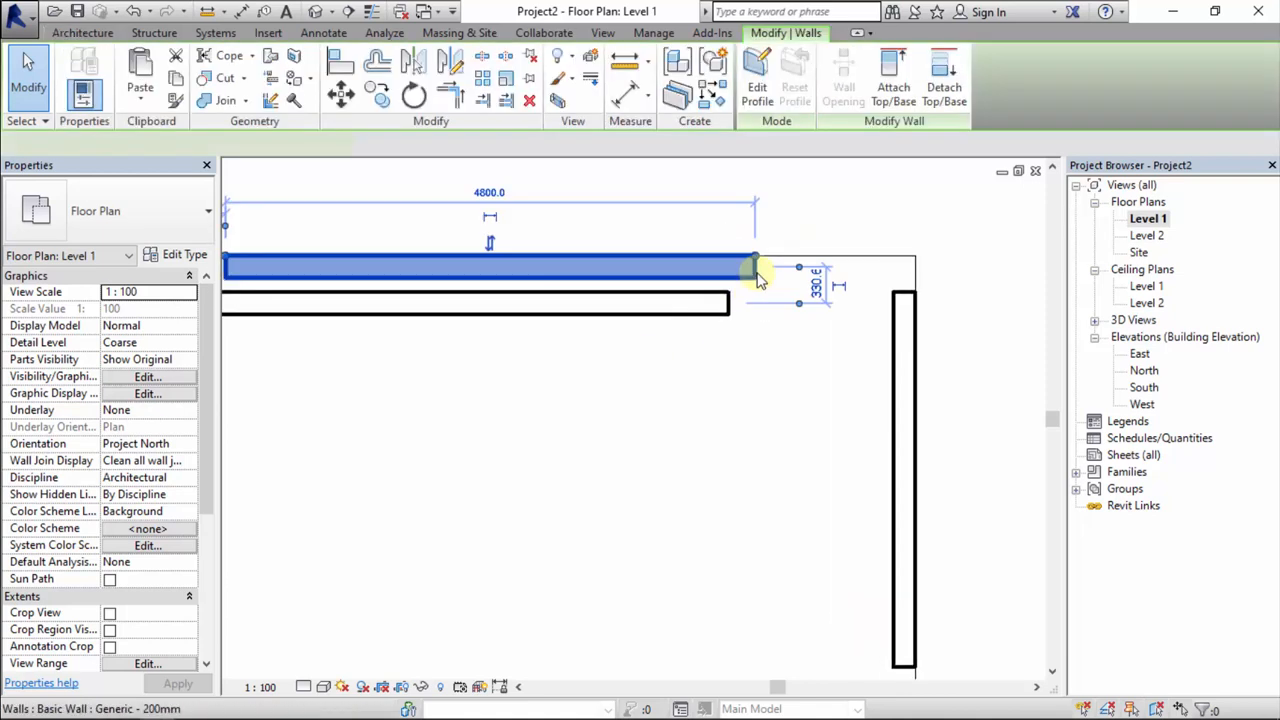
pyautogui.click(766, 388)
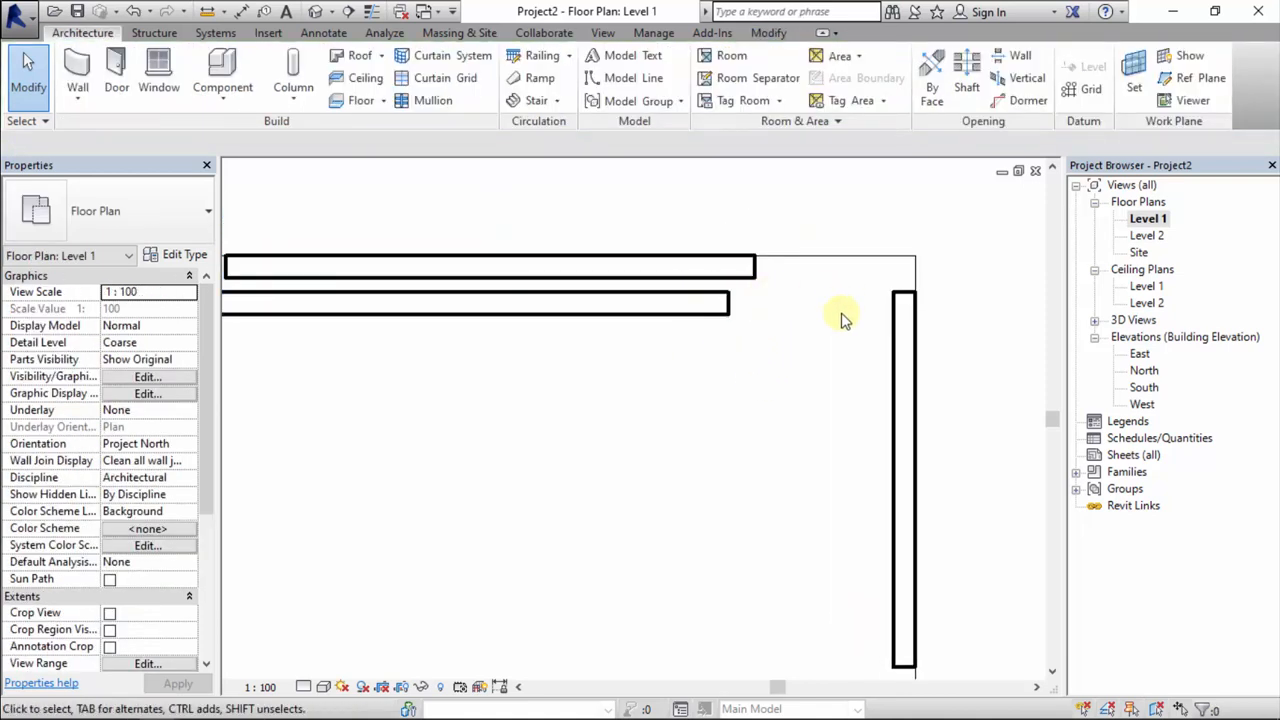
# - Delete the vertical wall on the floor's right edge and the Finish Face: Exterior wall on its upper edge
pyautogui.click(892, 313)
pyautogui.press('Delete')
pyautogui.click(748, 271)
pyautogui.press('Delete')
pyautogui.scroll(-2, 812, 370)
pyautogui.scroll(-1, 812, 366)
pyautogui.moveTo(531, 208); pyautogui.dragTo(621, 221, button='middle')
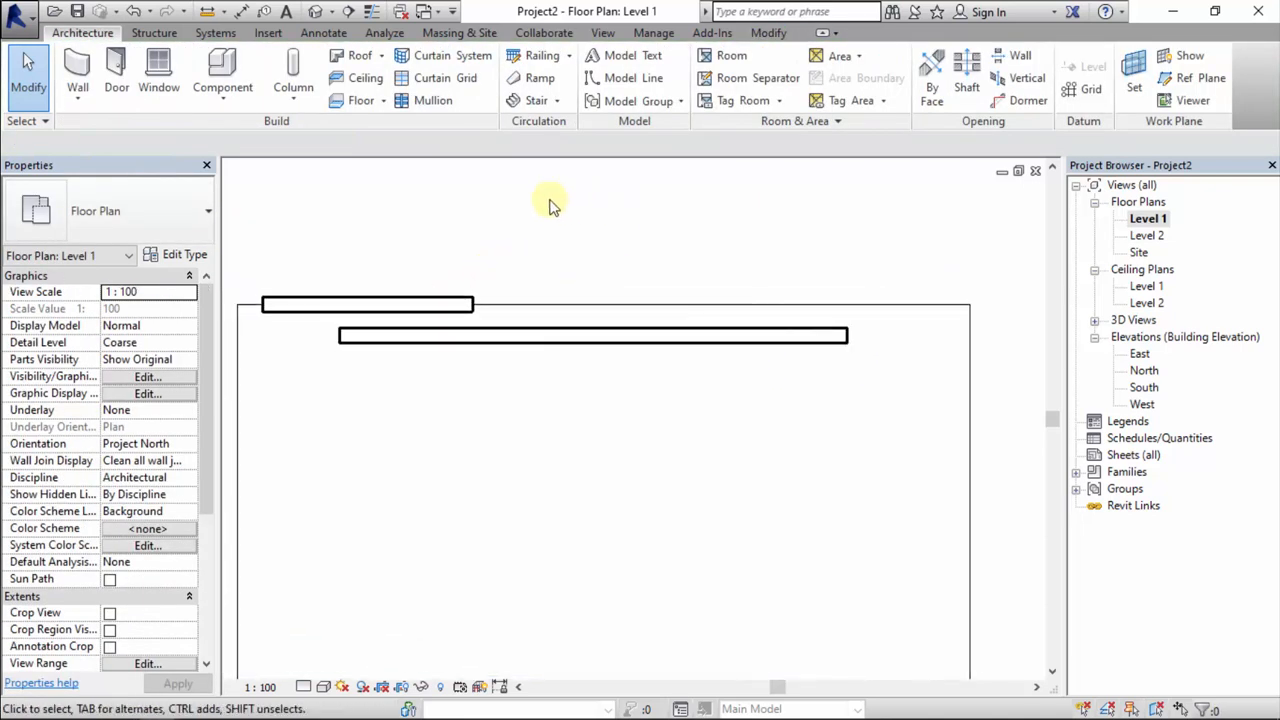
# - Draw three chained walls forming a U inside the floor, about 4600 mm by 2300 mm, using the Wall Centerline location line
pyautogui.click(78, 72)
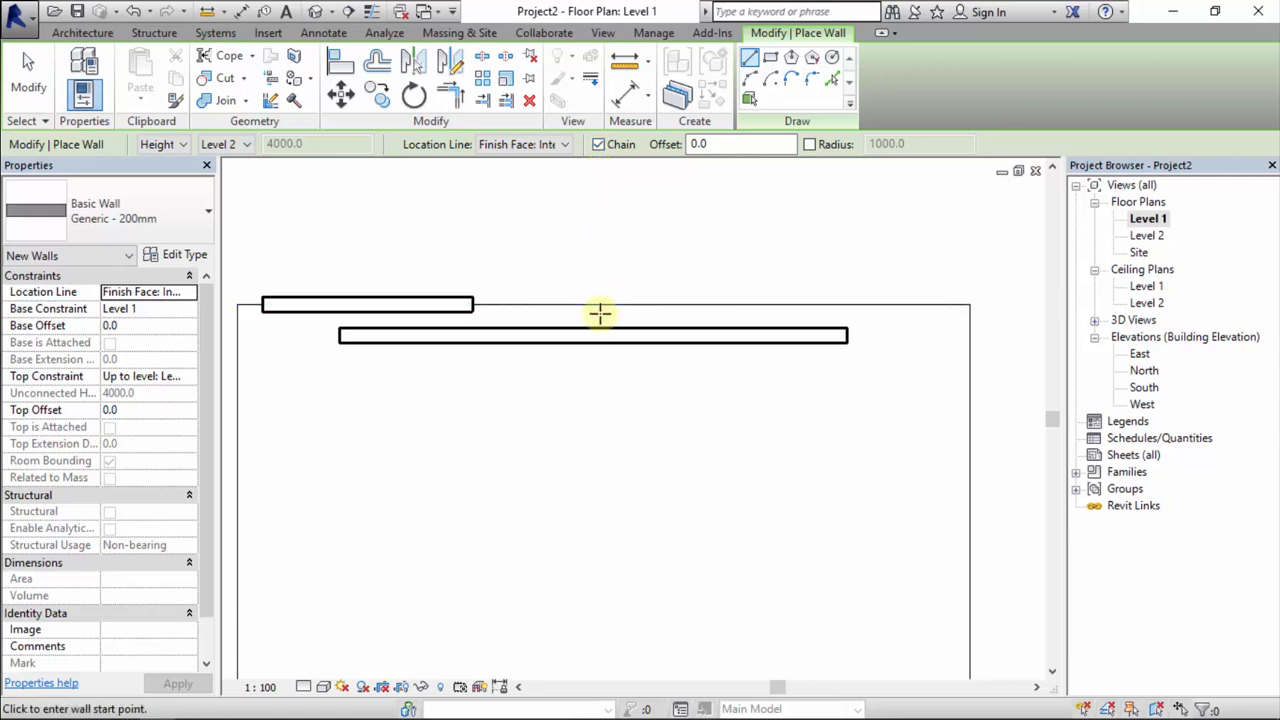
pyautogui.moveTo(478, 402); pyautogui.dragTo(503, 309, button='middle')
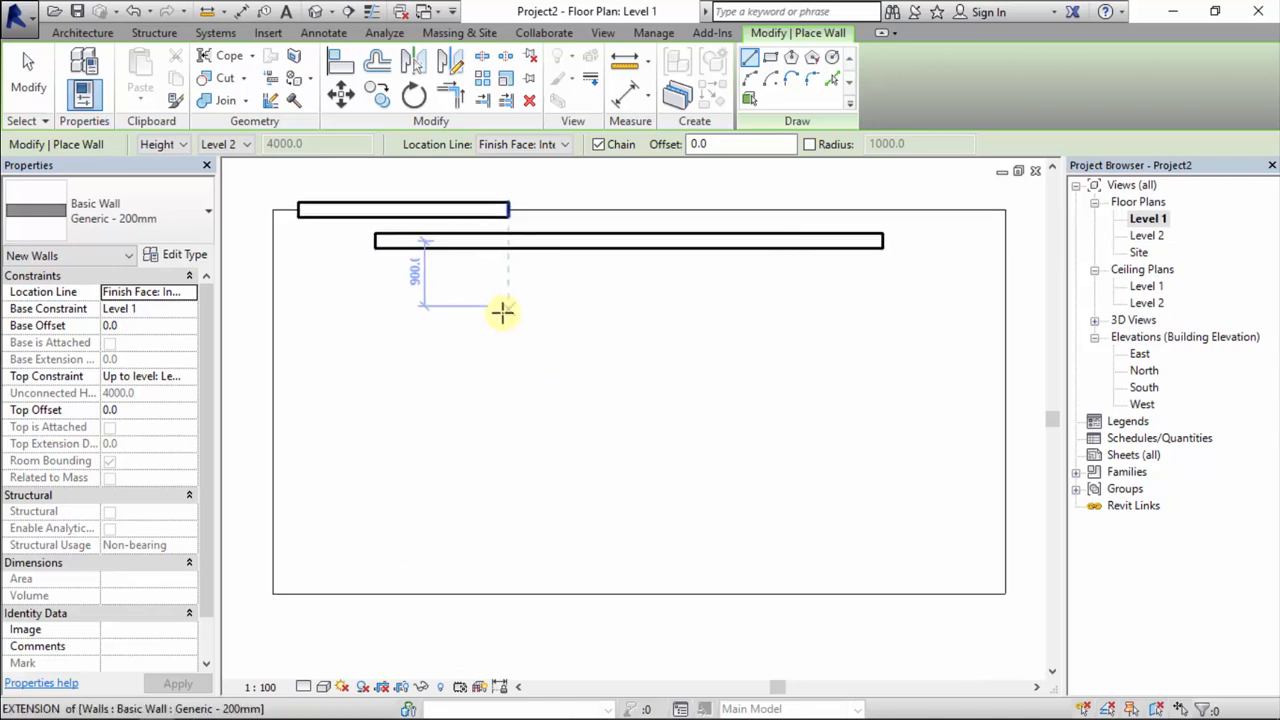
pyautogui.click(500, 343)
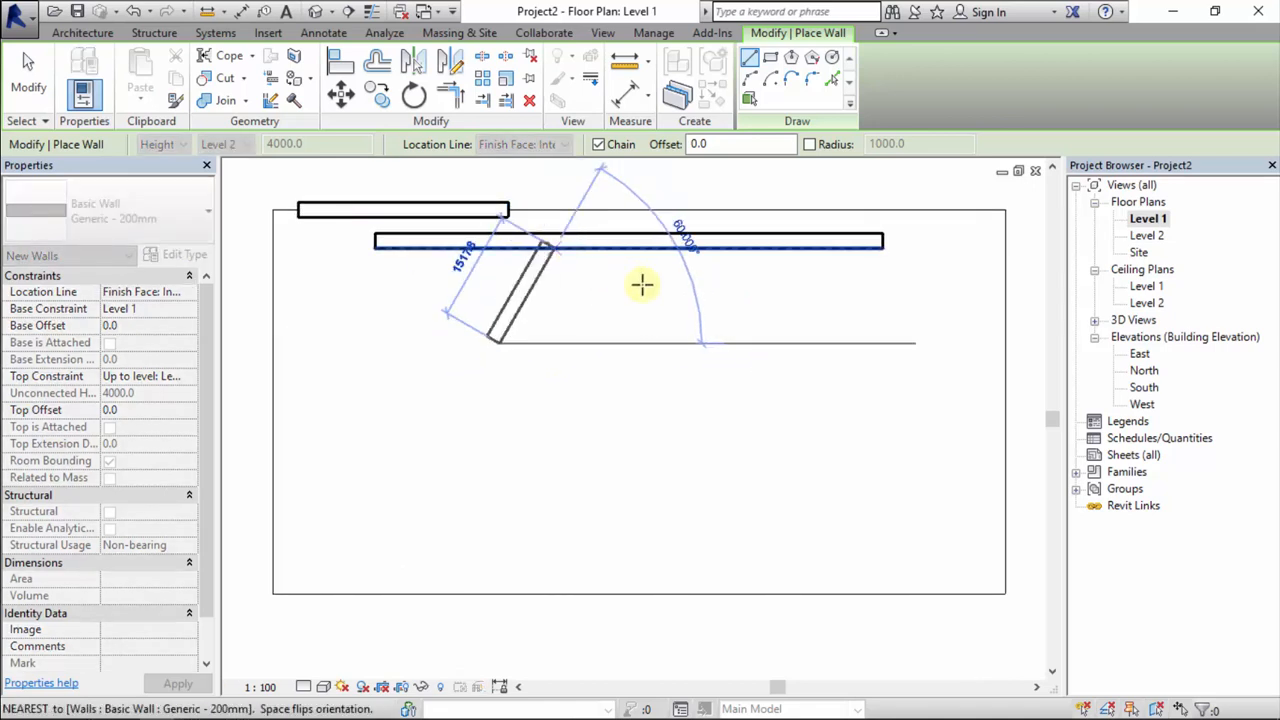
pyautogui.press('Escape')
pyautogui.click(540, 147)
pyautogui.click(510, 163)
pyautogui.click(467, 307)
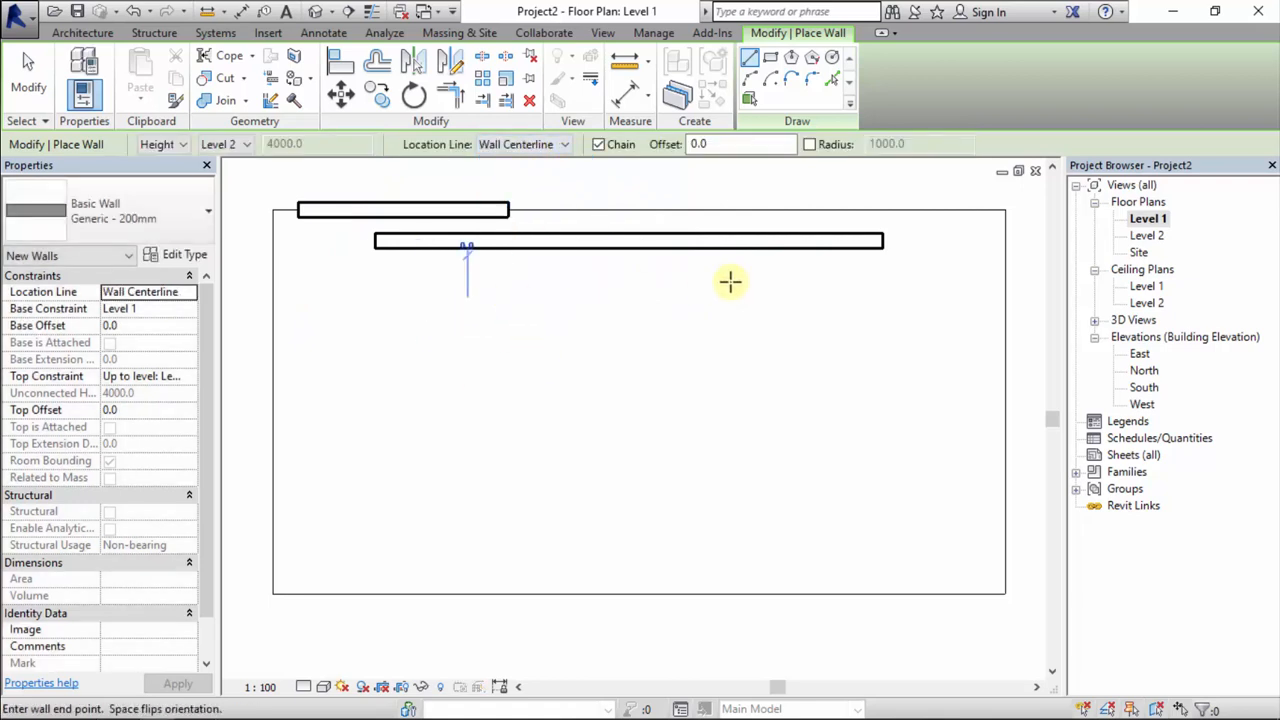
pyautogui.click(798, 307)
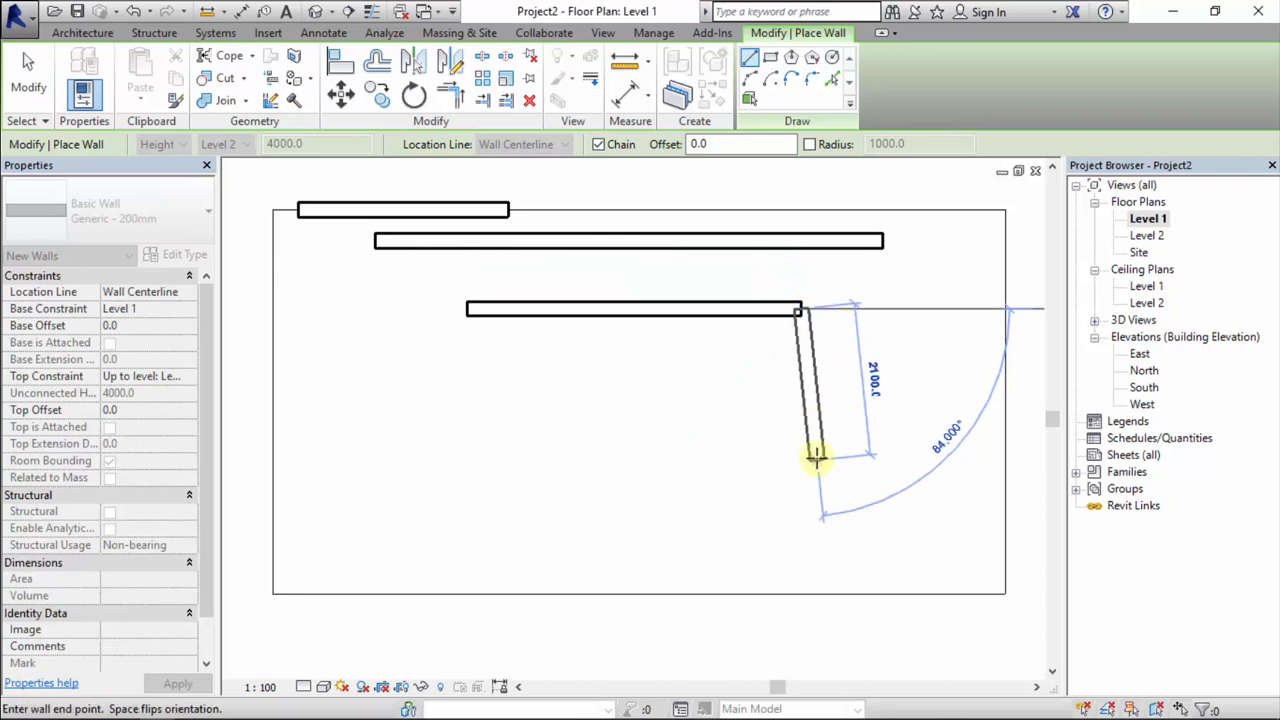
pyautogui.click(809, 474)
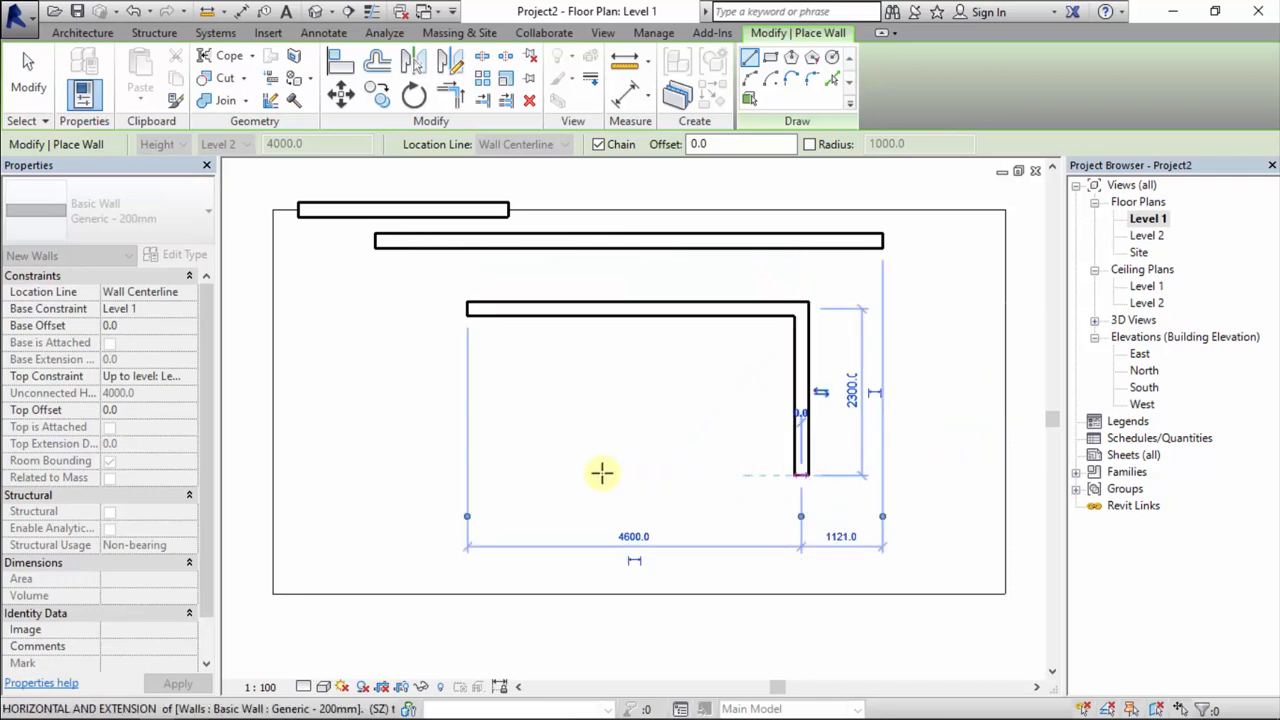
pyautogui.click(472, 475)
pyautogui.press('Escape')
pyautogui.press('Escape')
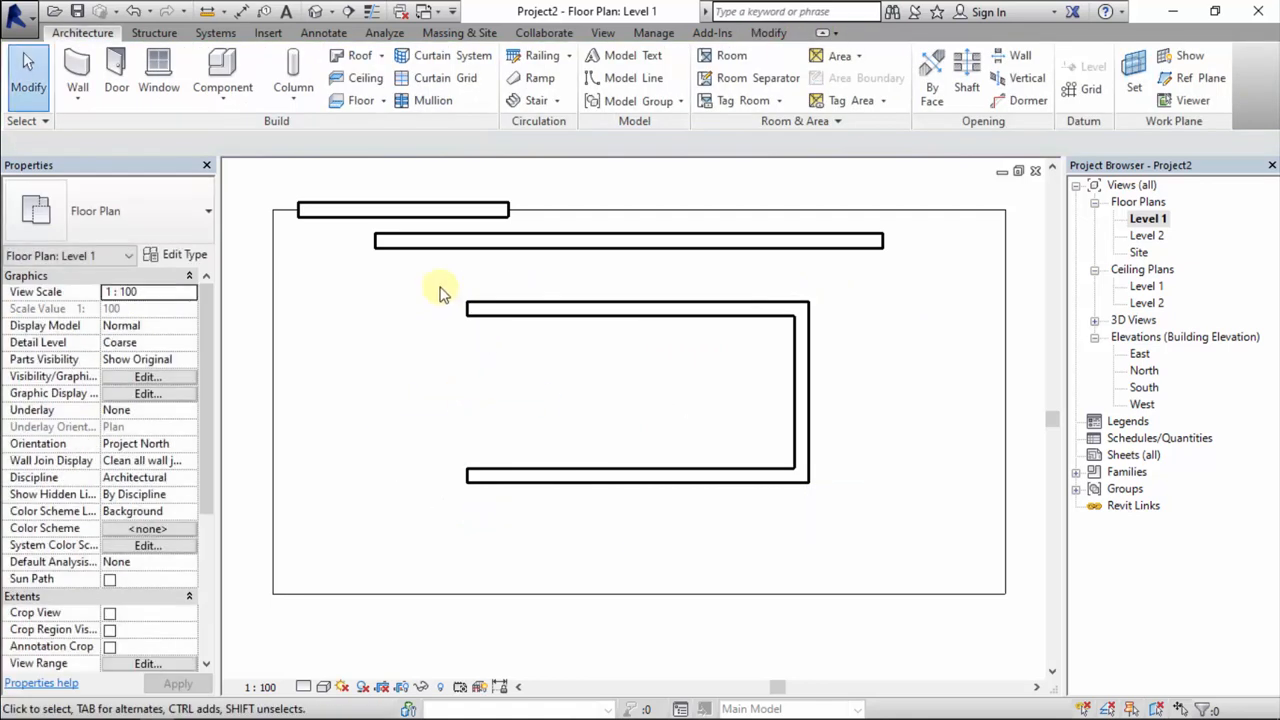
# - Turn off Chain and draw two separate walls below the U, 2300 mm horizontal and 700 mm vertical, meeting at a corner
pyautogui.press('w')
pyautogui.press('a')
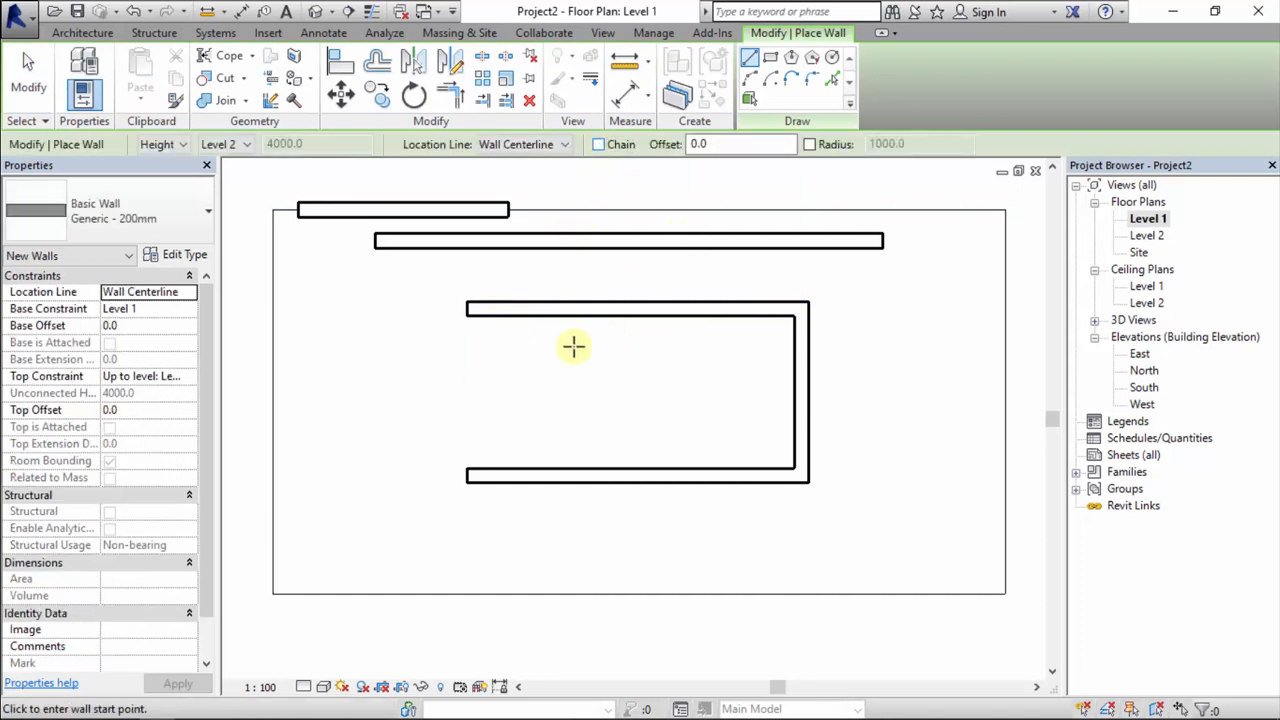
pyautogui.moveTo(574, 347); pyautogui.dragTo(538, 257, button='middle')
pyautogui.click(495, 422)
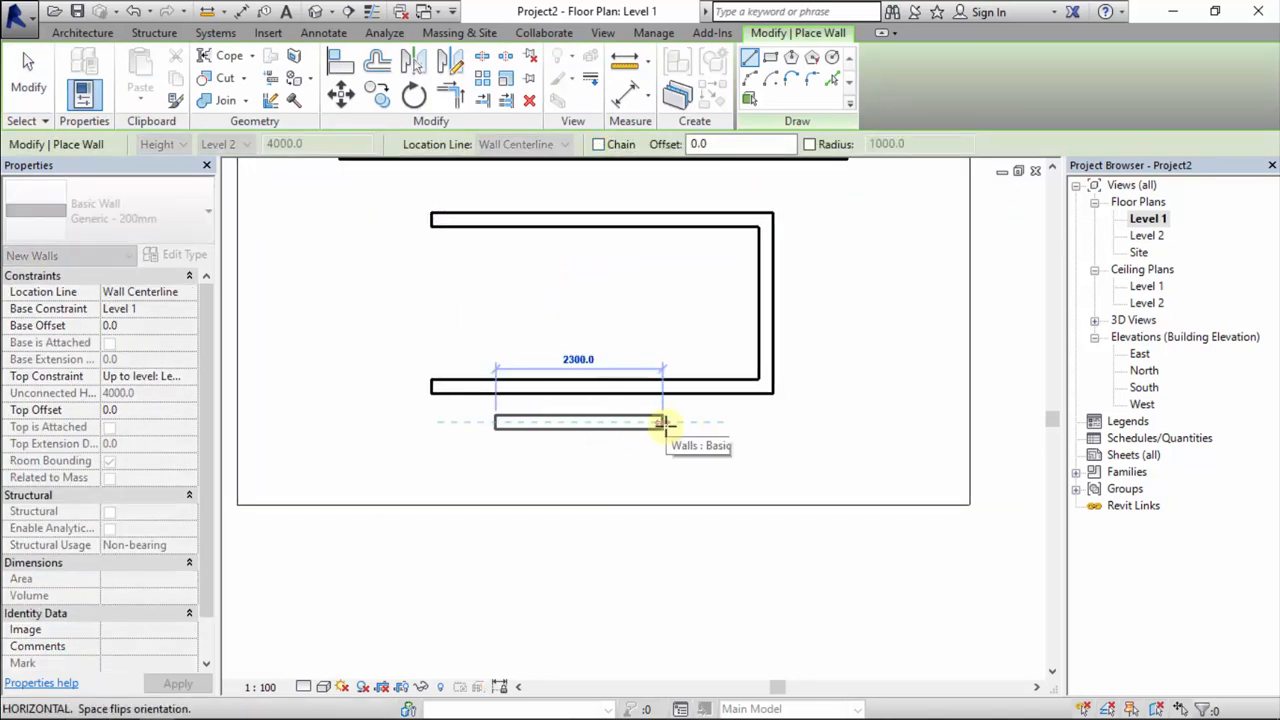
pyautogui.click(662, 423)
pyautogui.click(661, 422)
pyautogui.click(665, 468)
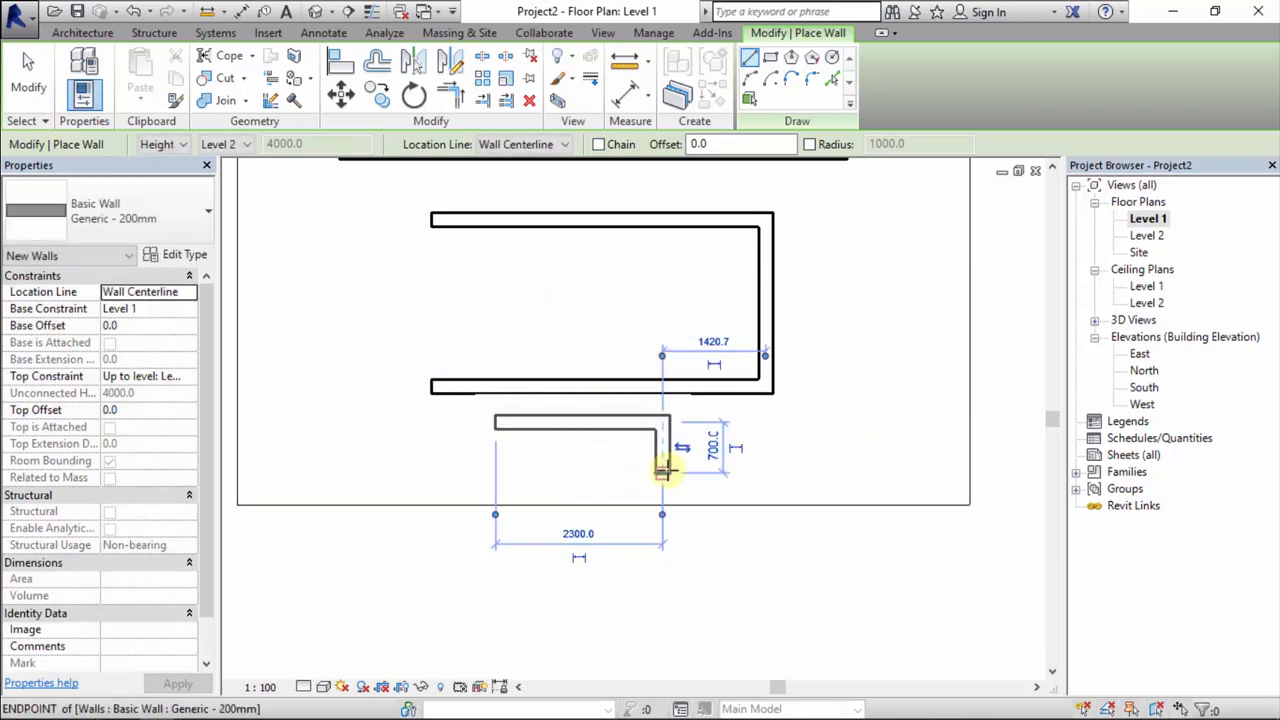
pyautogui.press('Escape')
pyautogui.press('Escape')
# - Delete the U-shaped walls and the L-shaped pair of walls inside the floor
pyautogui.moveTo(697, 457); pyautogui.dragTo(731, 474, button='middle')
pyautogui.scroll(-2, 843, 490)
pyautogui.moveTo(843, 490); pyautogui.dragTo(491, 290)
pyautogui.press('Delete')
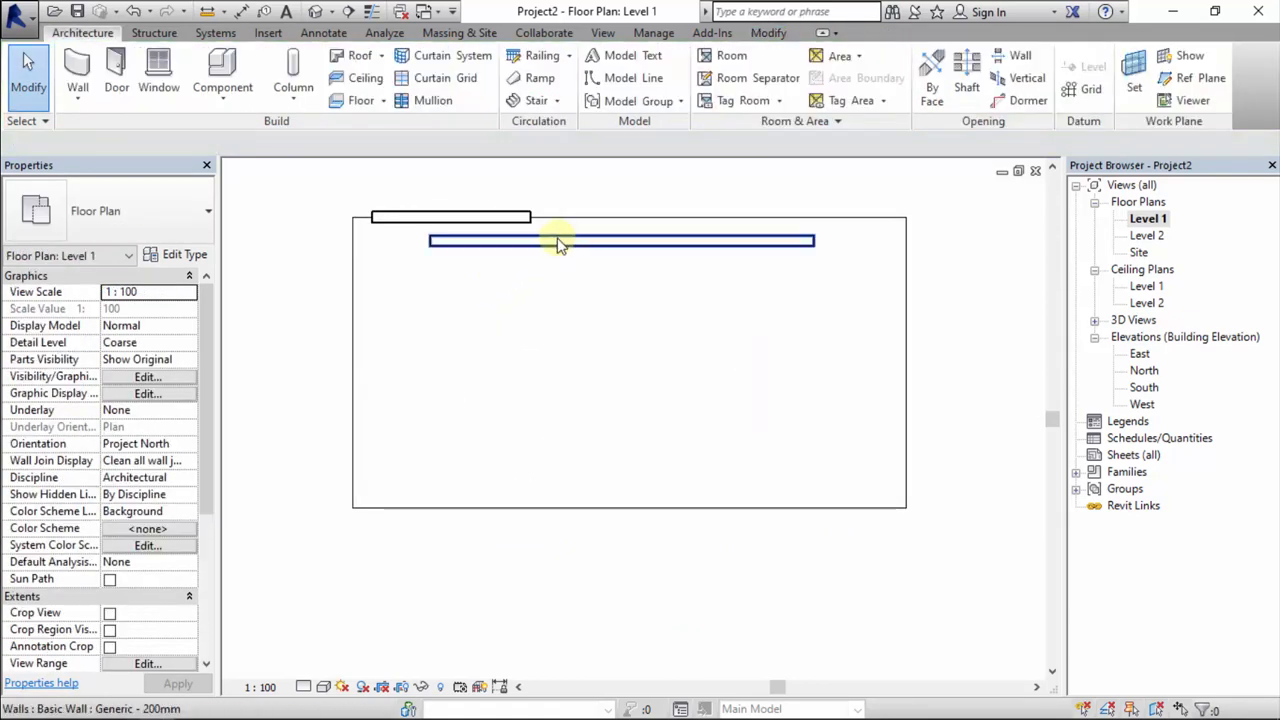
# - Set the wall offset to 1000 and draw a 7000 mm wall by tracing the long horizontal wall from end to end
pyautogui.press('w')
pyautogui.press('a')
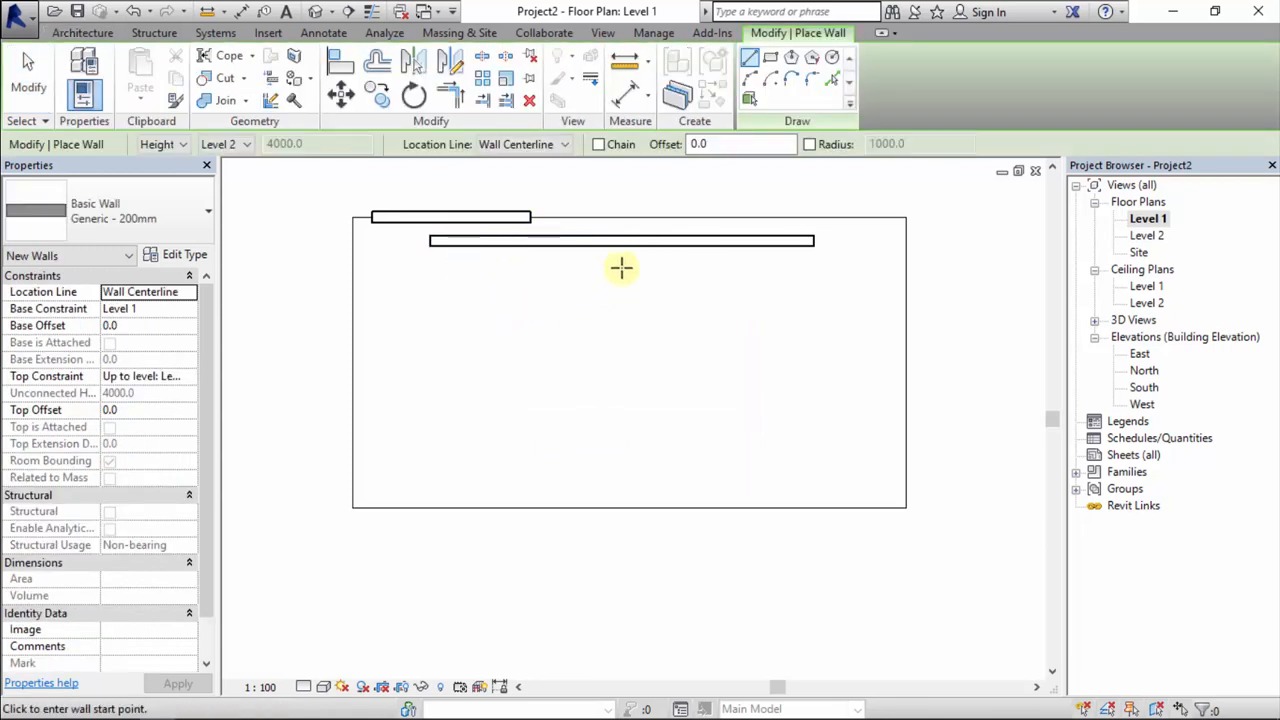
pyautogui.click(690, 144)
pyautogui.scroll(3, 606, 349)
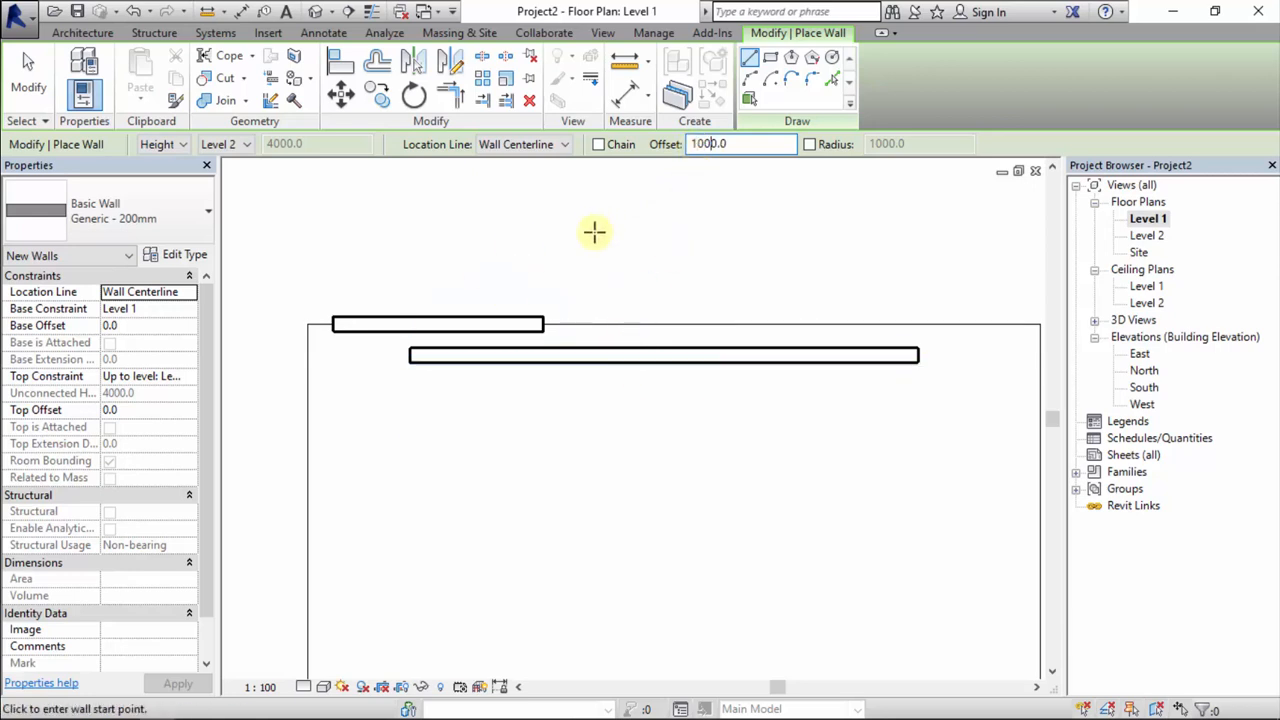
pyautogui.click(409, 357)
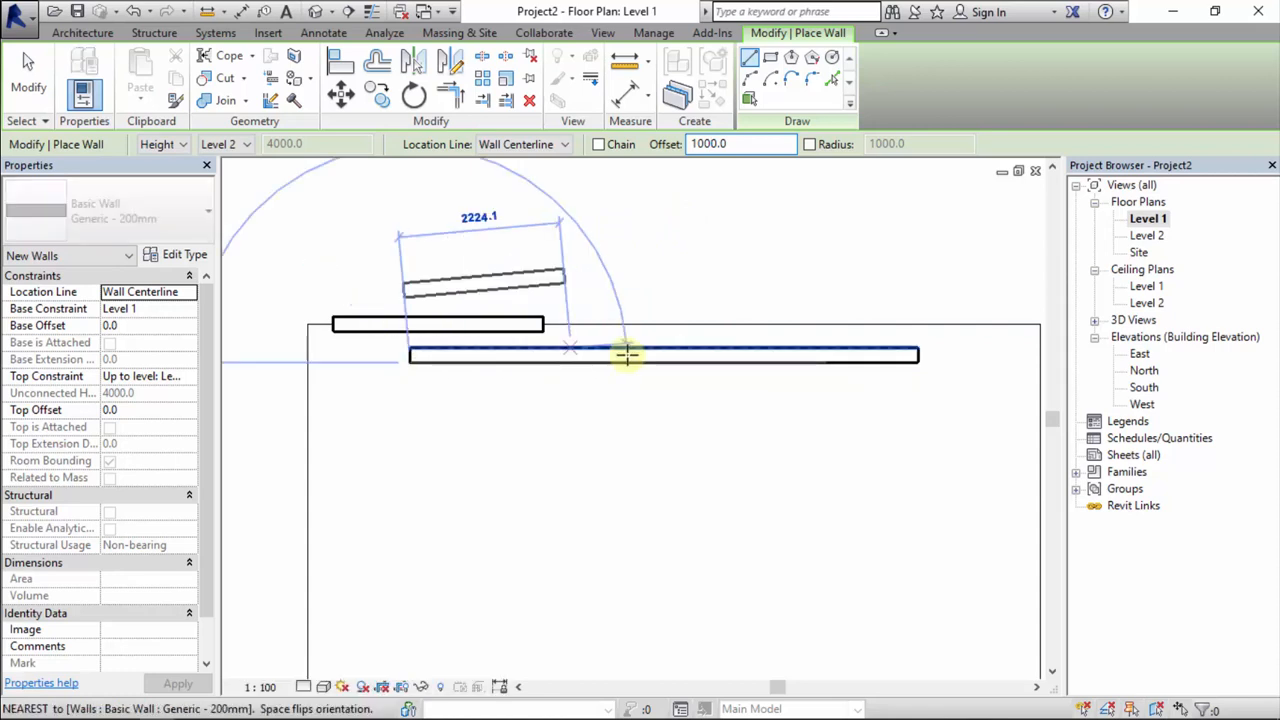
pyautogui.click(917, 356)
pyautogui.press('Escape')
pyautogui.press('Escape')
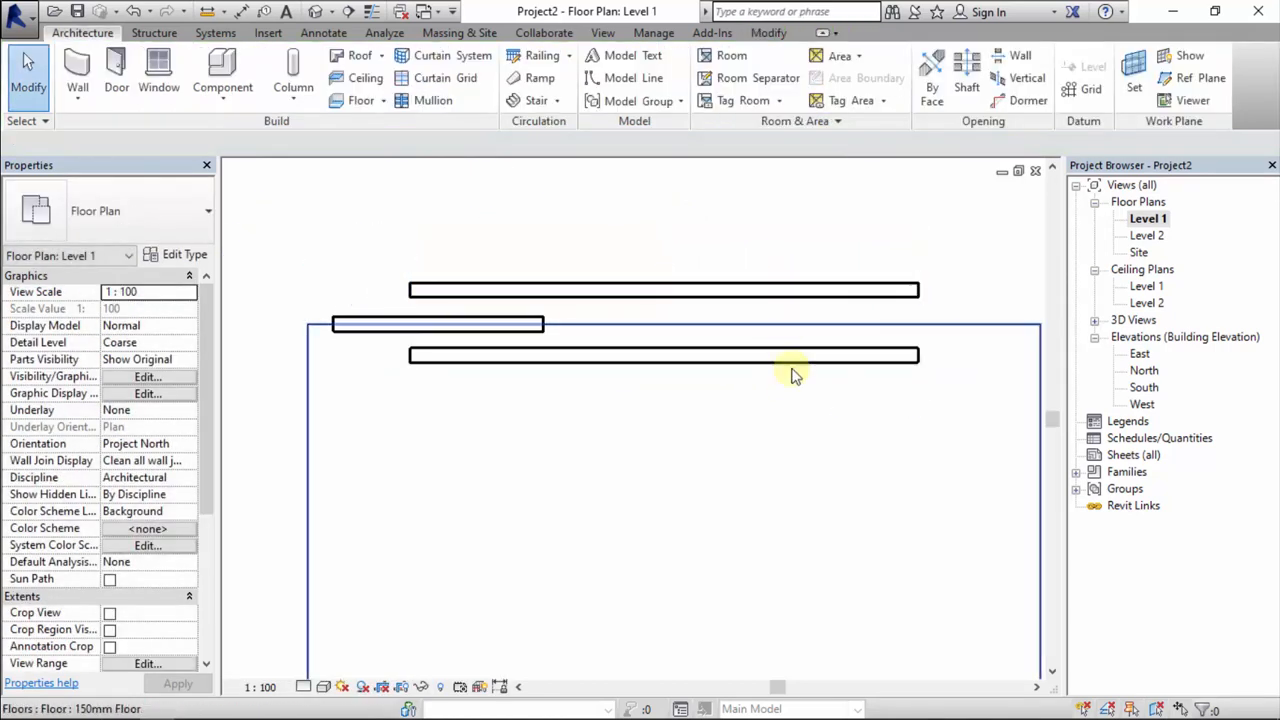
# - Delete the offset wall outside the floor's upper edge
pyautogui.moveTo(838, 260); pyautogui.dragTo(800, 304, button='middle')
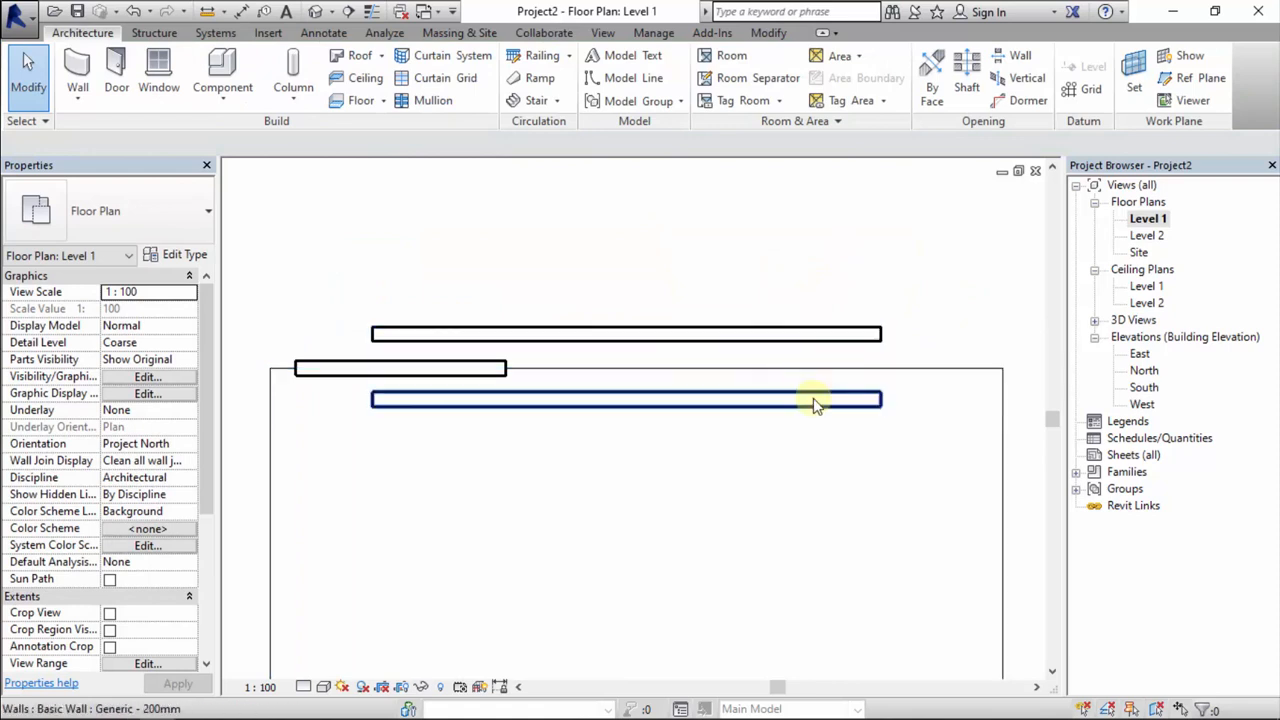
pyautogui.scroll(-2, 828, 345)
pyautogui.click(846, 334)
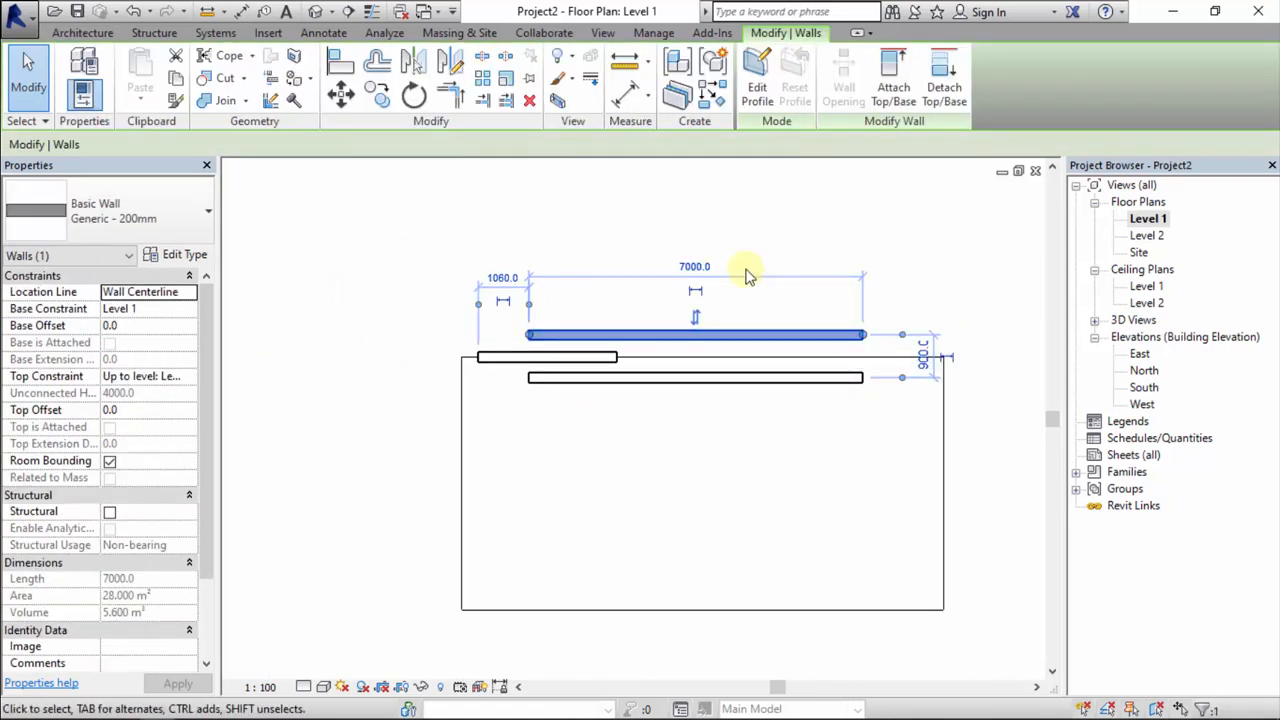
pyautogui.press('Escape')
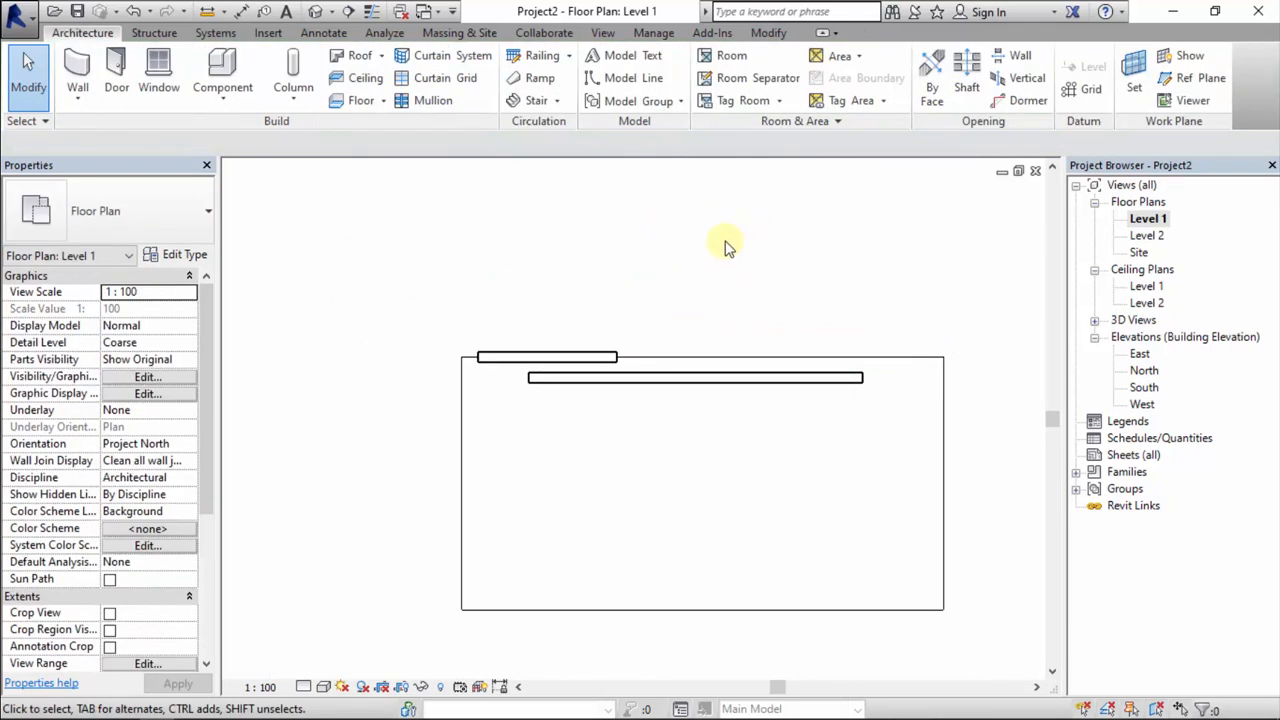
# - Duplicate the Generic - 200mm basic wall type for new walls and name the copy "230mm Wall"
pyautogui.press('w')
pyautogui.press('a')
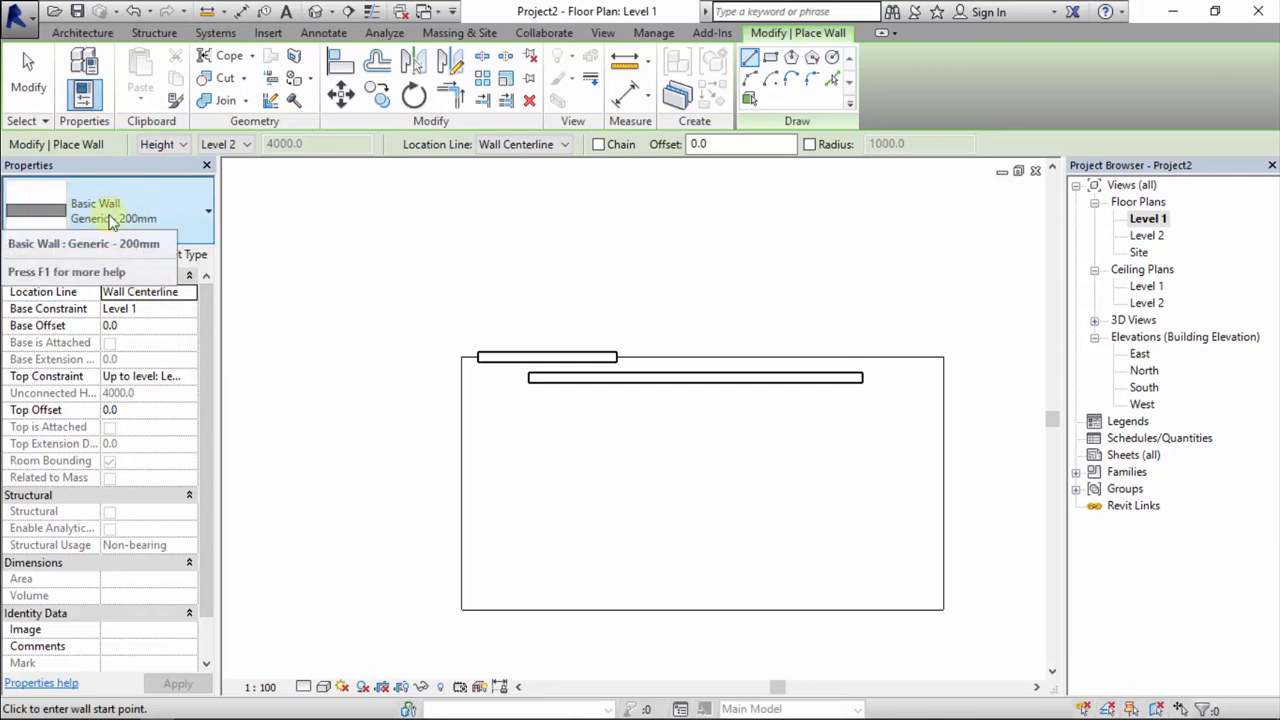
pyautogui.click(197, 258)
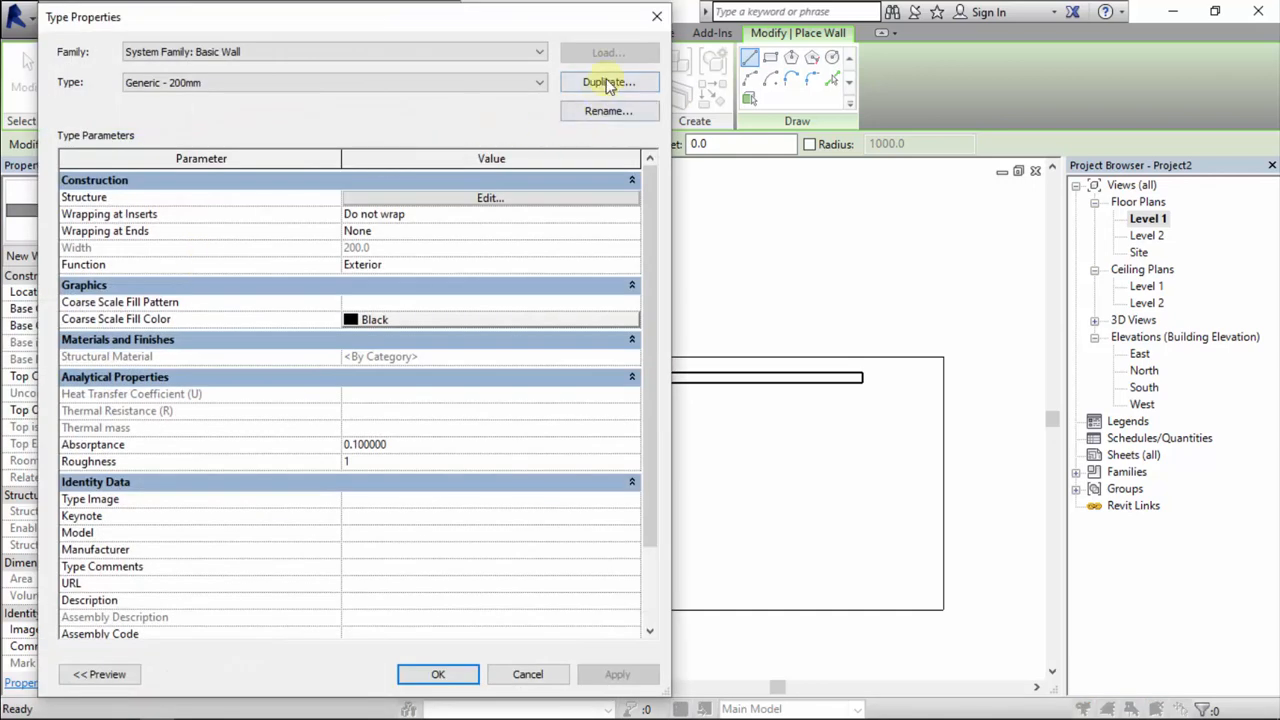
pyautogui.click(607, 84)
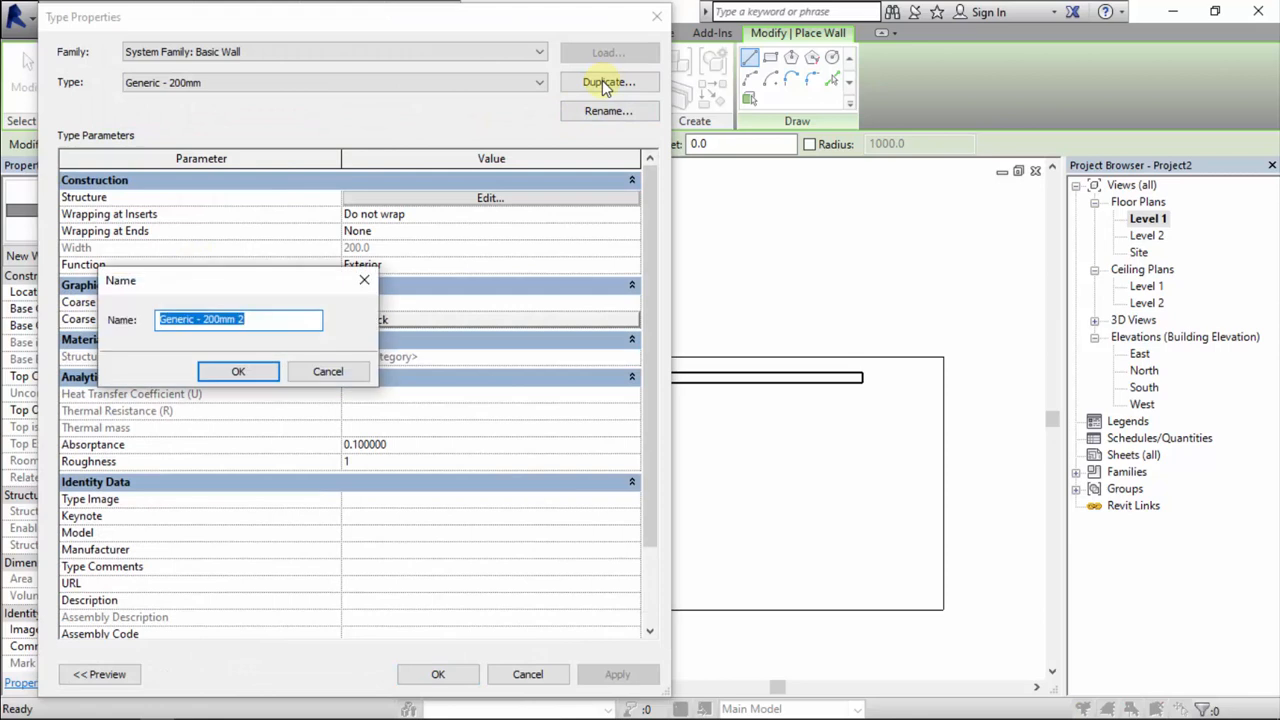
pyautogui.write('230mm Wall')
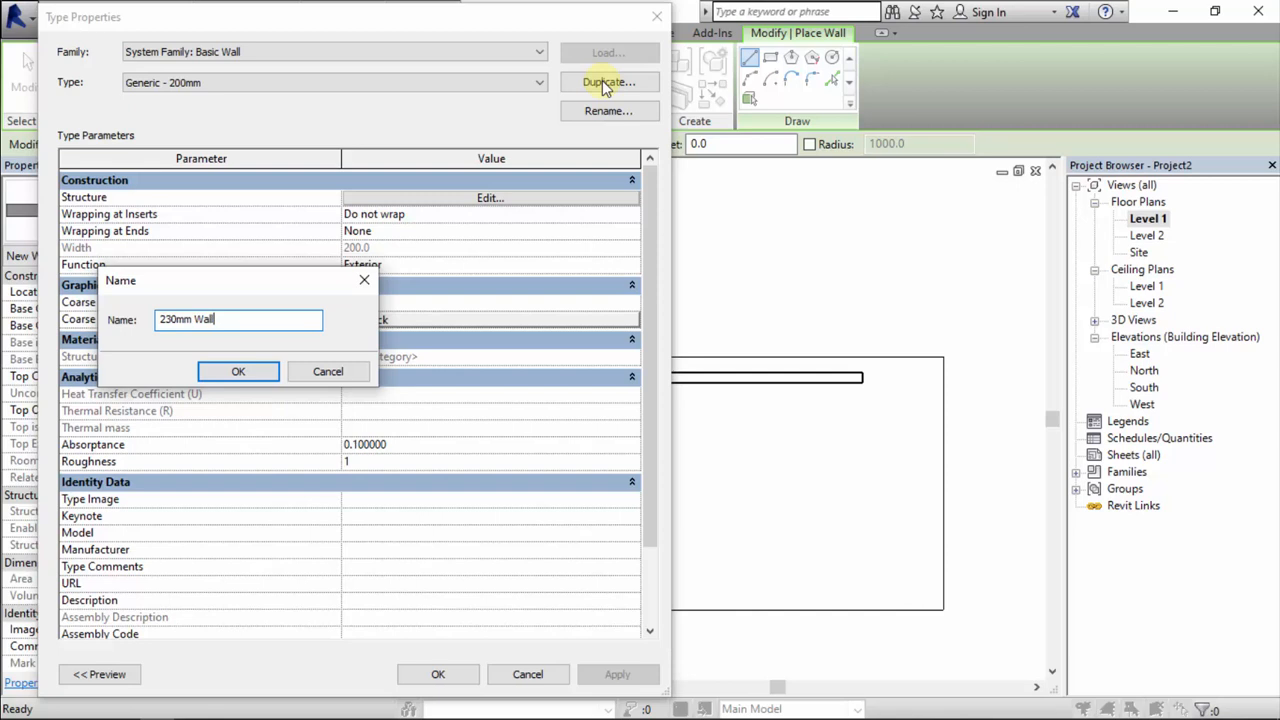
pyautogui.press('Return')
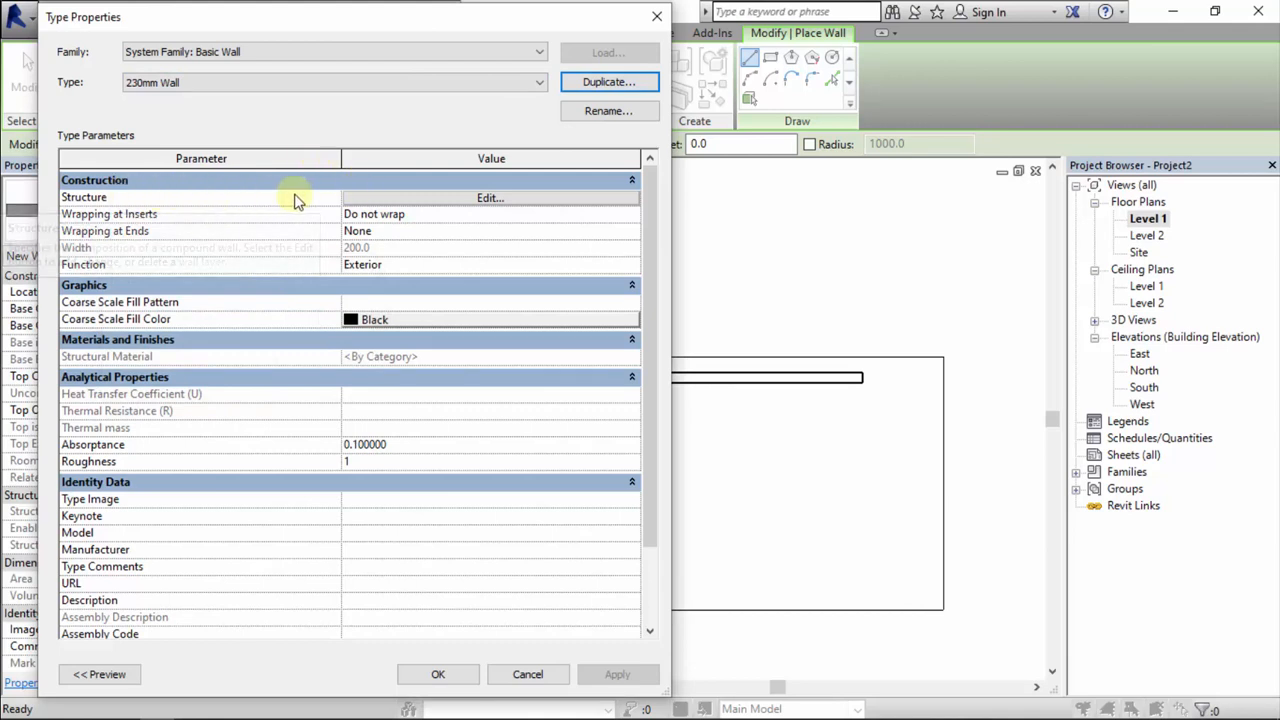
# - Set the Structure [1] layer thickness of the 230mm Wall type to 230 and accept the type properties
pyautogui.click(405, 196)
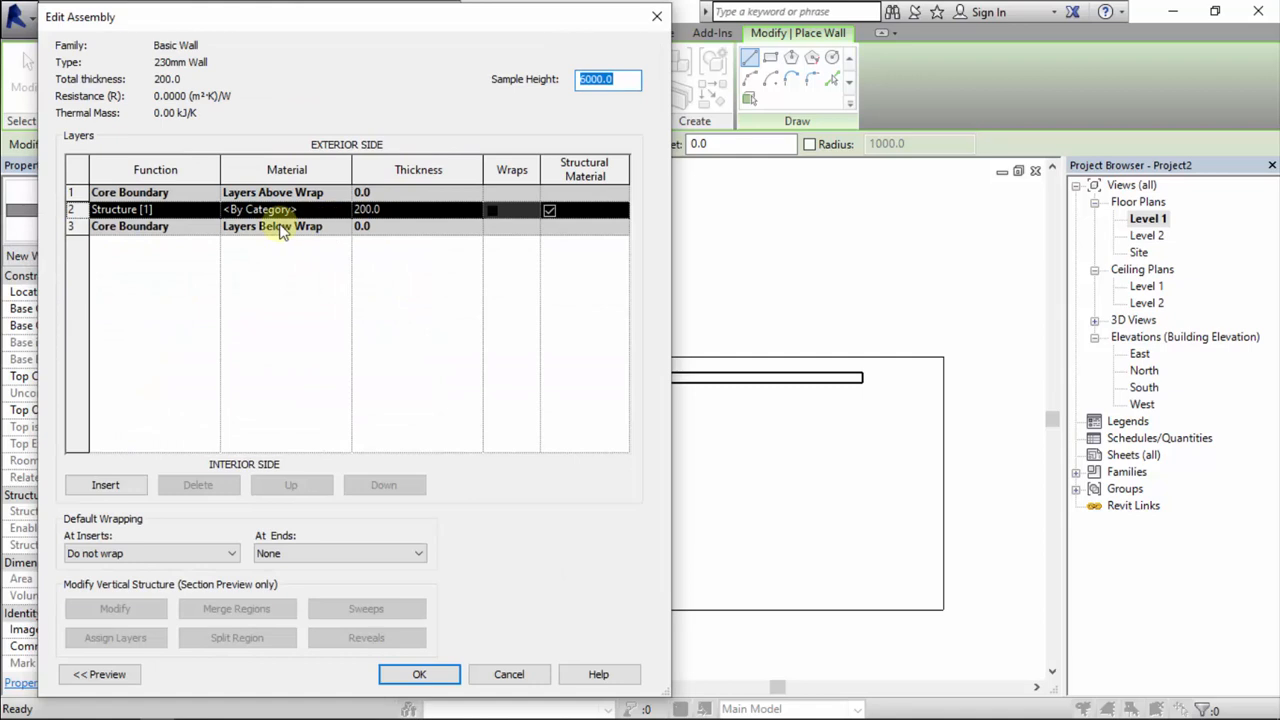
pyautogui.click(394, 210)
pyautogui.write('230')
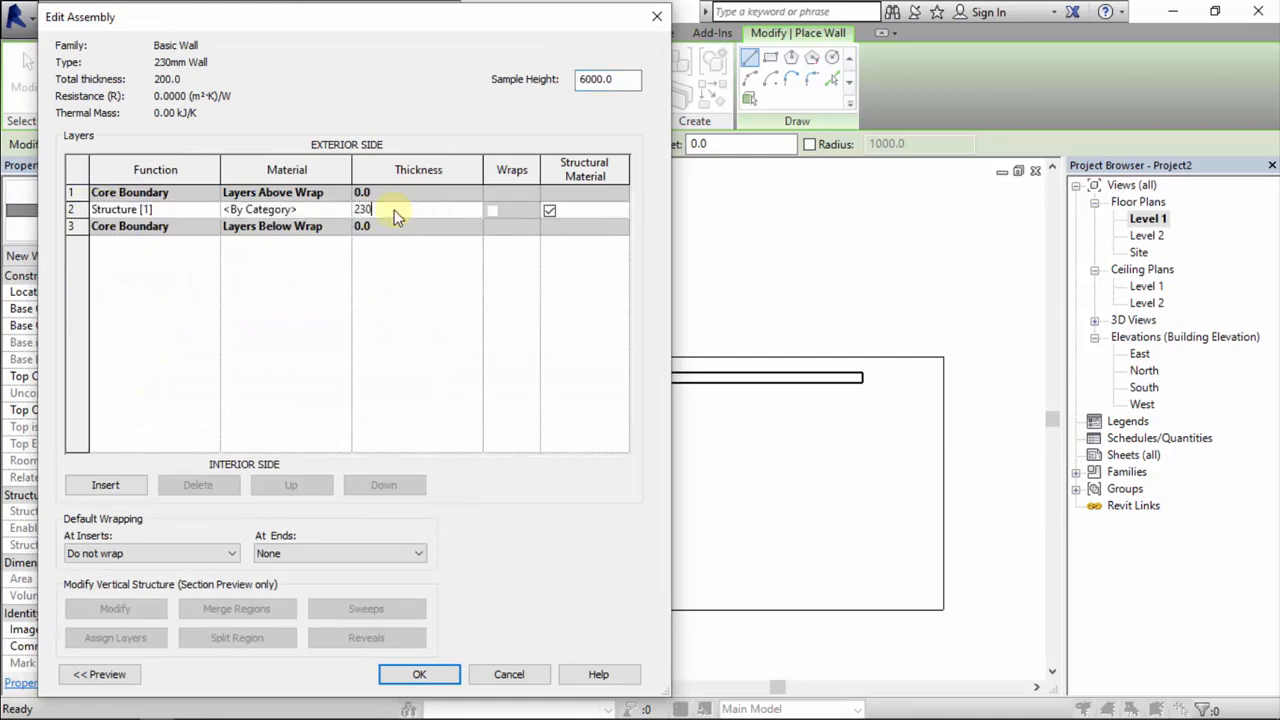
pyautogui.click(434, 674)
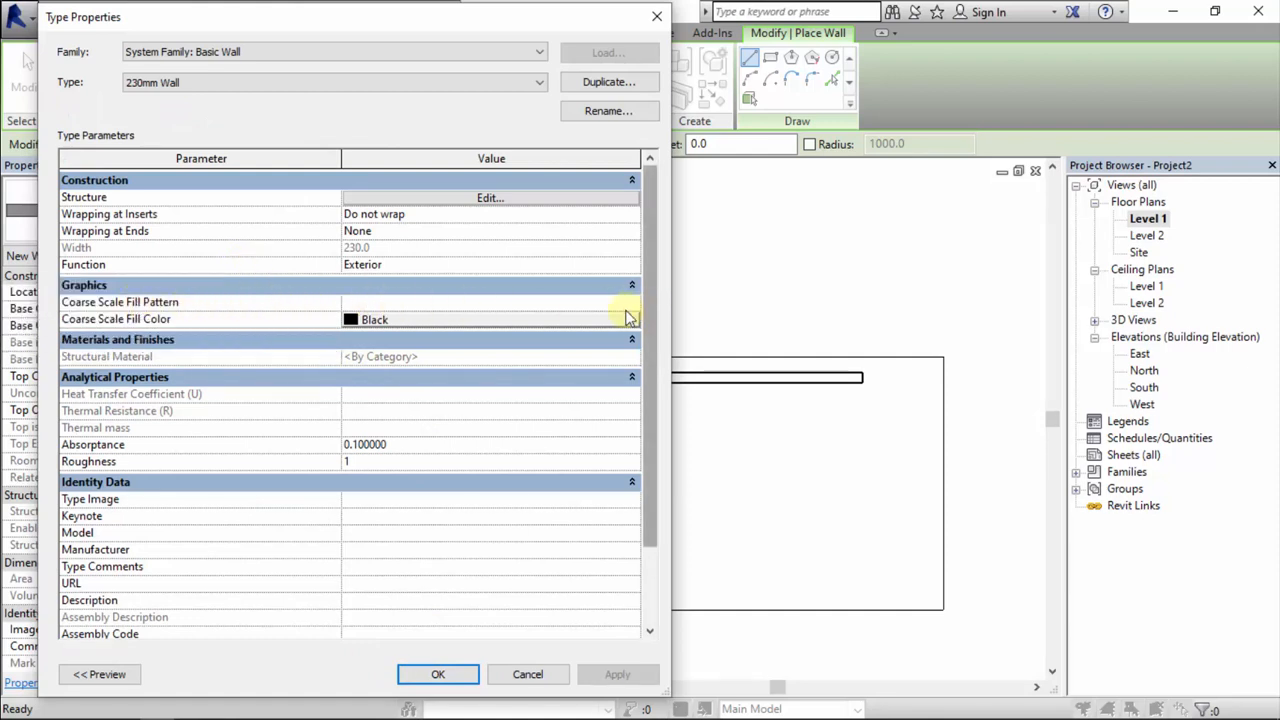
pyautogui.moveTo(643, 312); pyautogui.dragTo(651, 403)
pyautogui.click(438, 675)
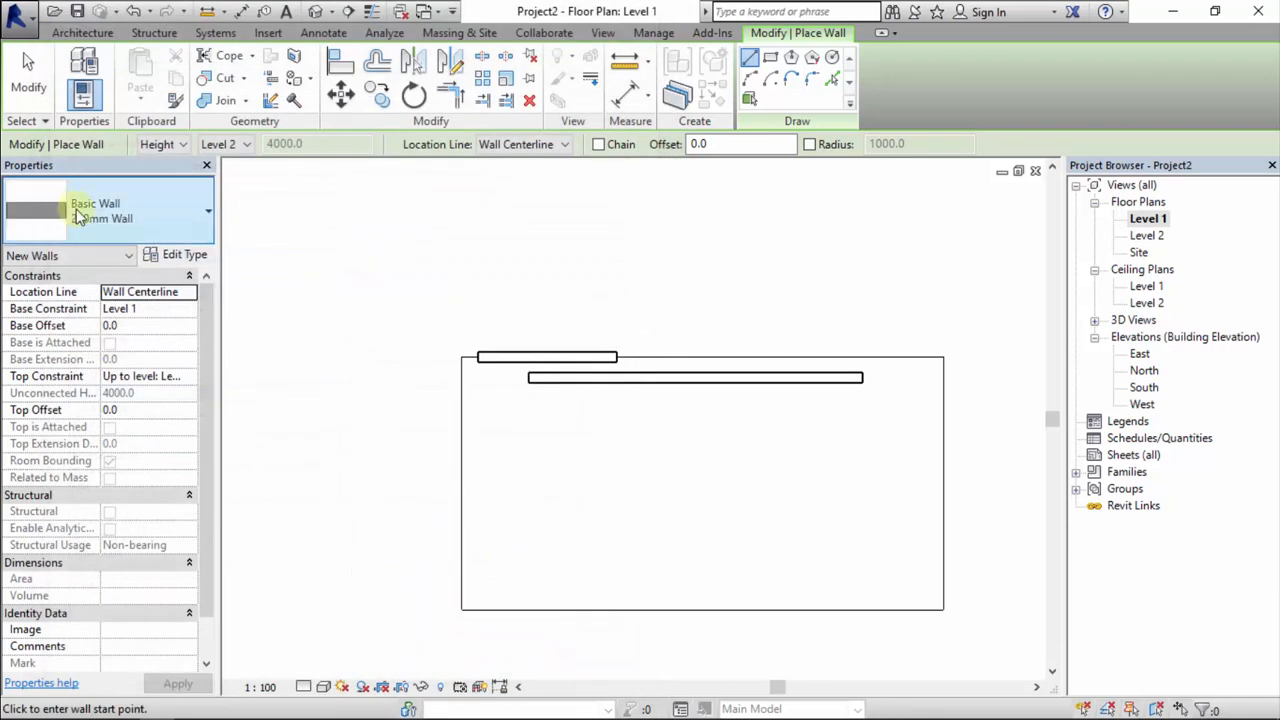
# - Draw a horizontal 4000 mm wall of type 230mm Wall inside the floor, below the long horizontal wall
pyautogui.click(540, 449)
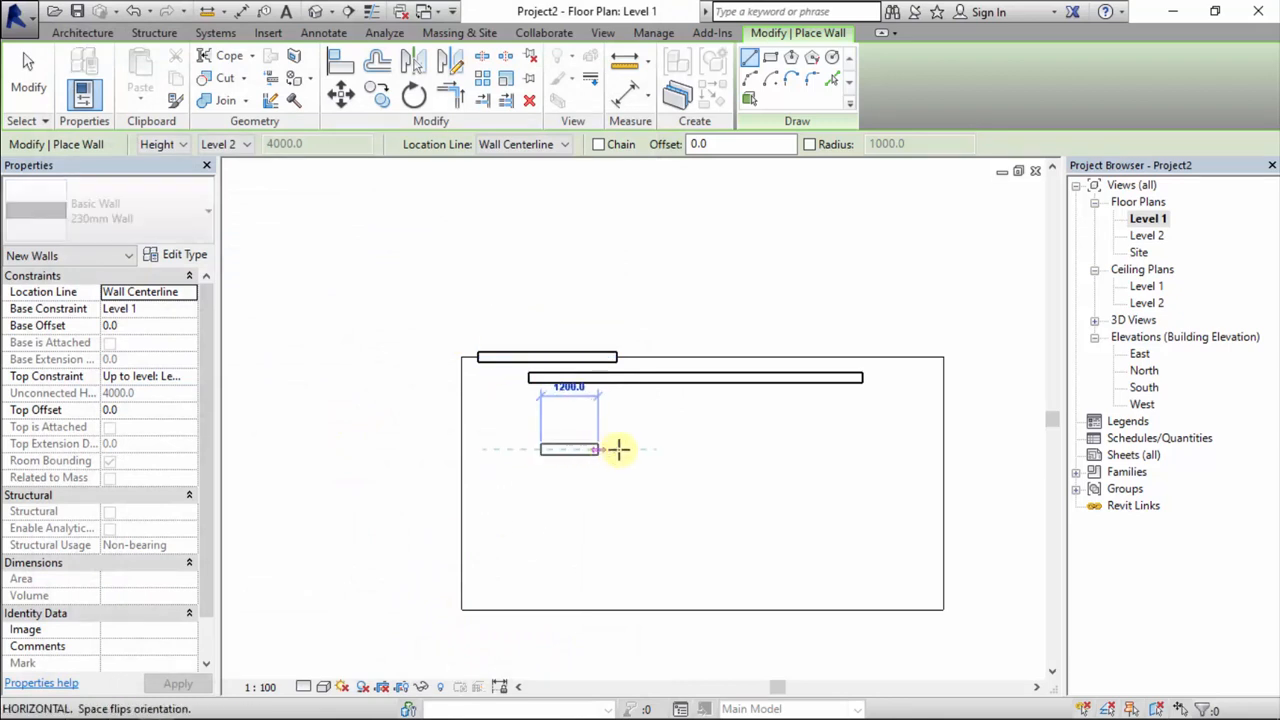
pyautogui.click(731, 449)
pyautogui.press('Escape')
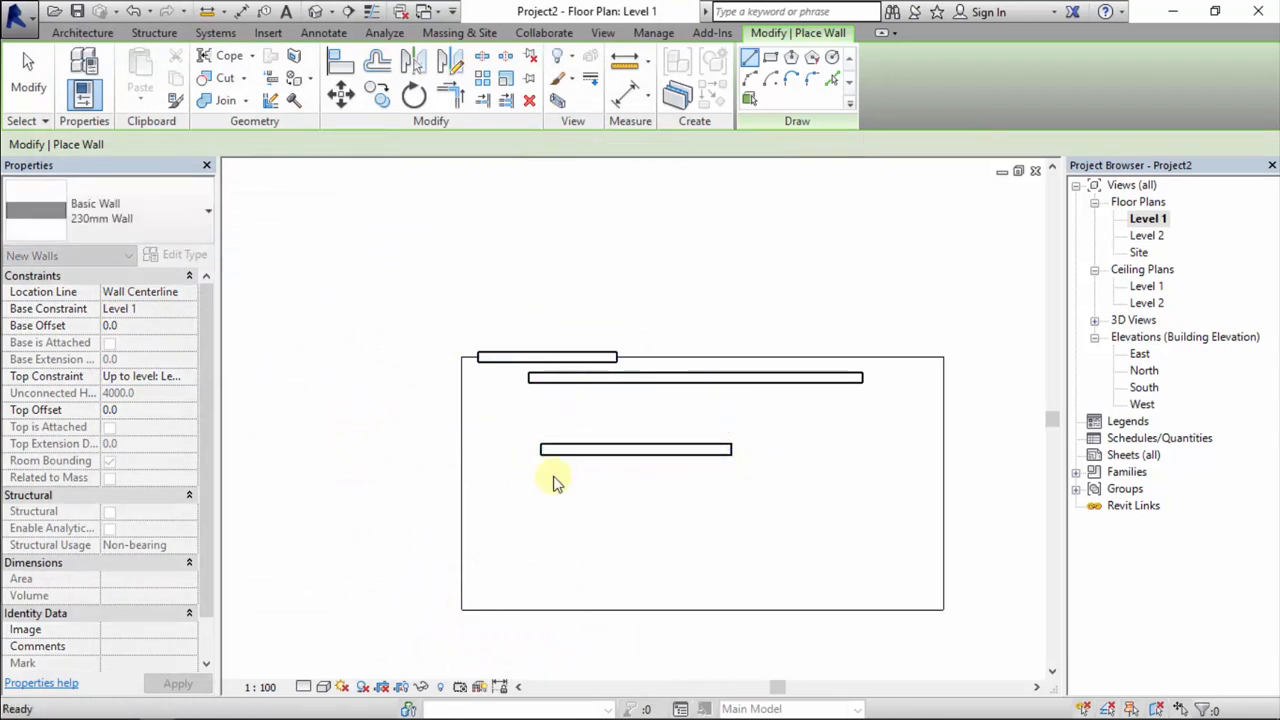
pyautogui.press('Escape')
# - Dimension the new wall's thickness with an aligned dimension that references wall faces, placed beside the wall's left end
pyautogui.scroll(4, 552, 470)
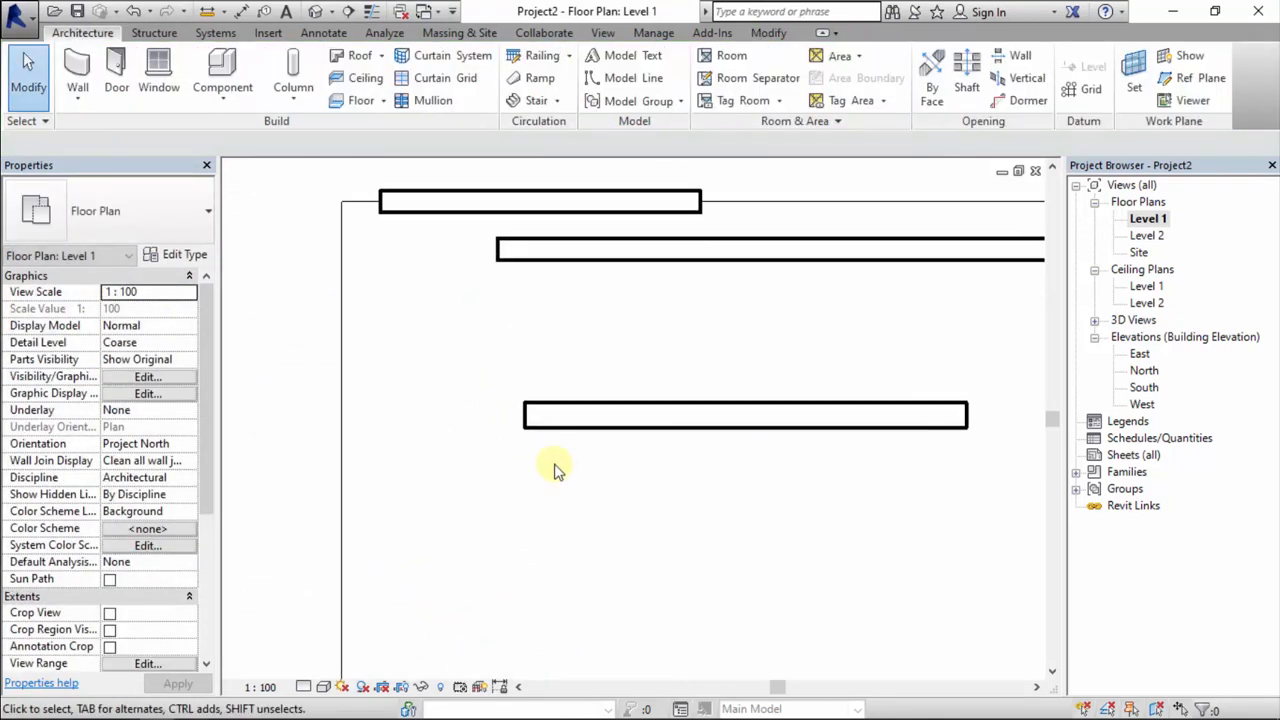
pyautogui.click(241, 11)
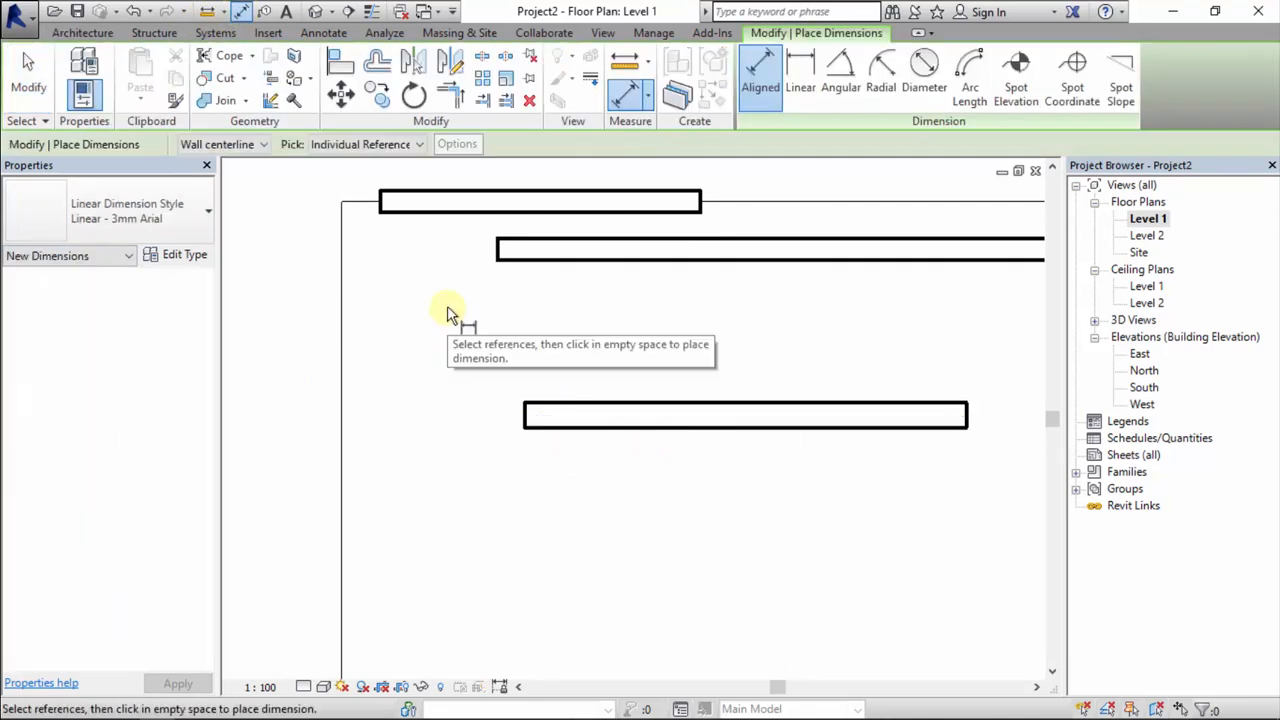
pyautogui.click(562, 415)
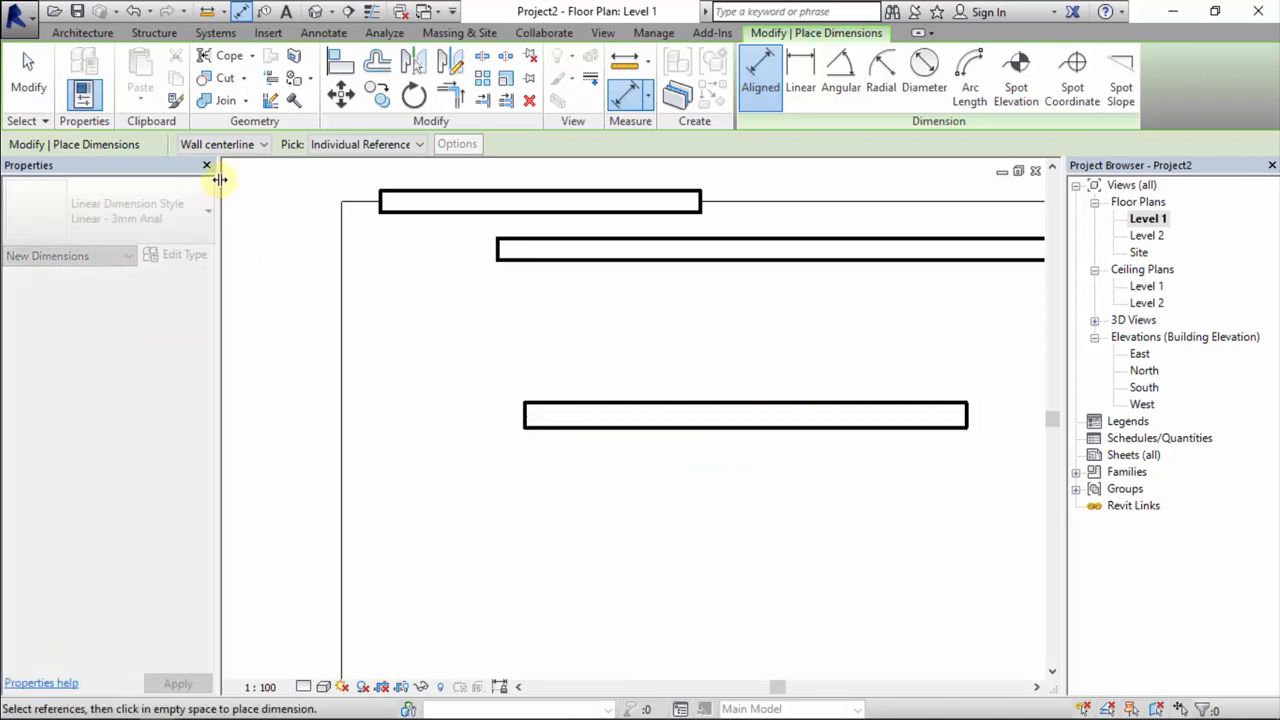
pyautogui.click(212, 147)
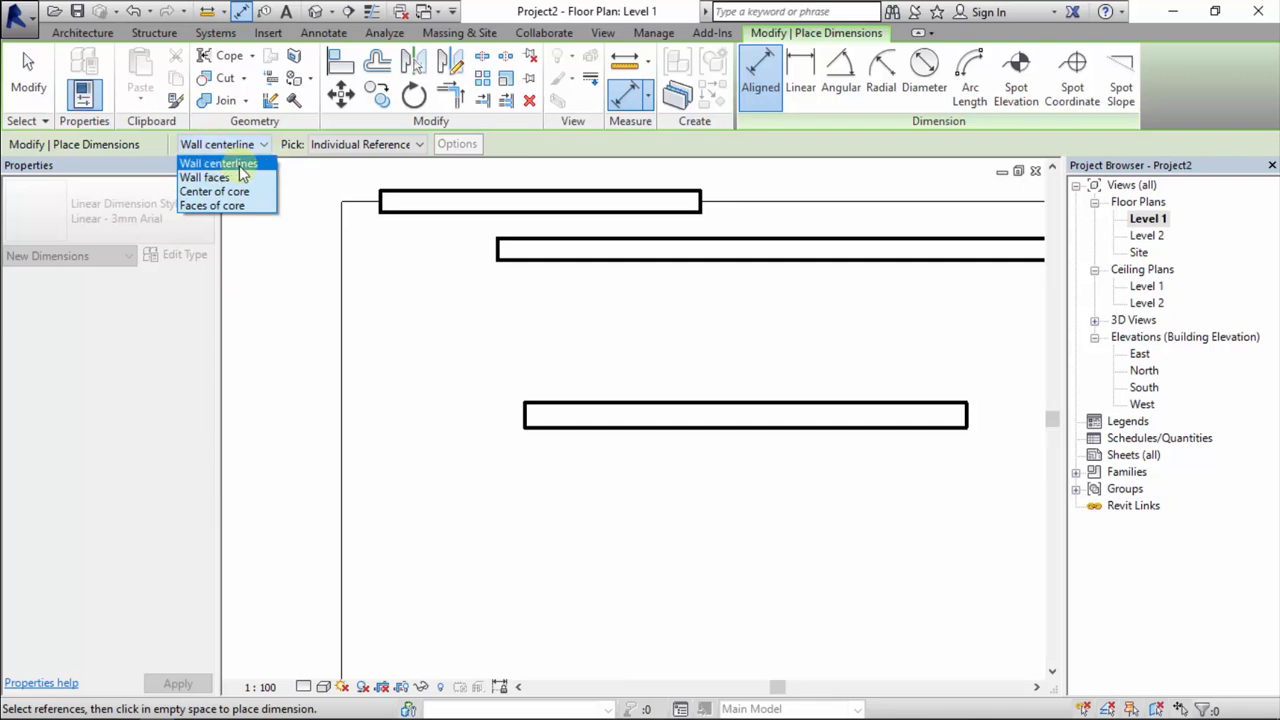
pyautogui.click(225, 181)
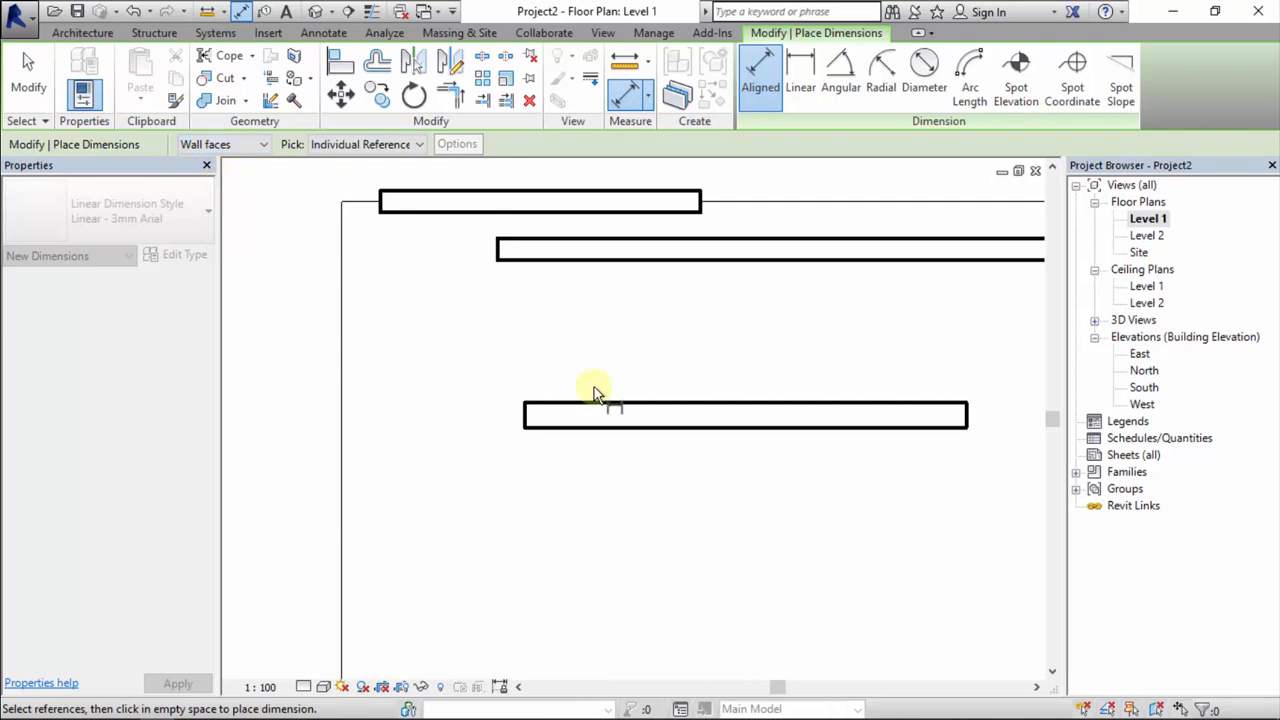
pyautogui.click(593, 430)
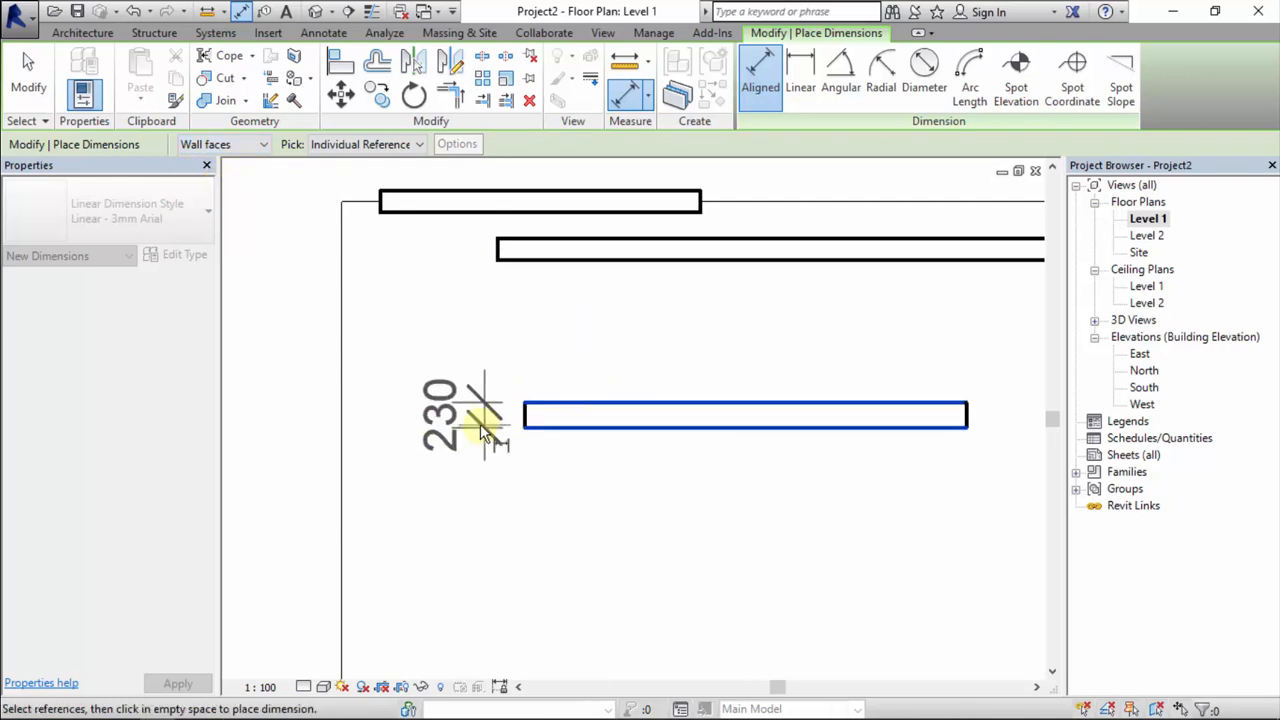
pyautogui.click(480, 424)
pyautogui.press('Escape')
pyautogui.press('Escape')
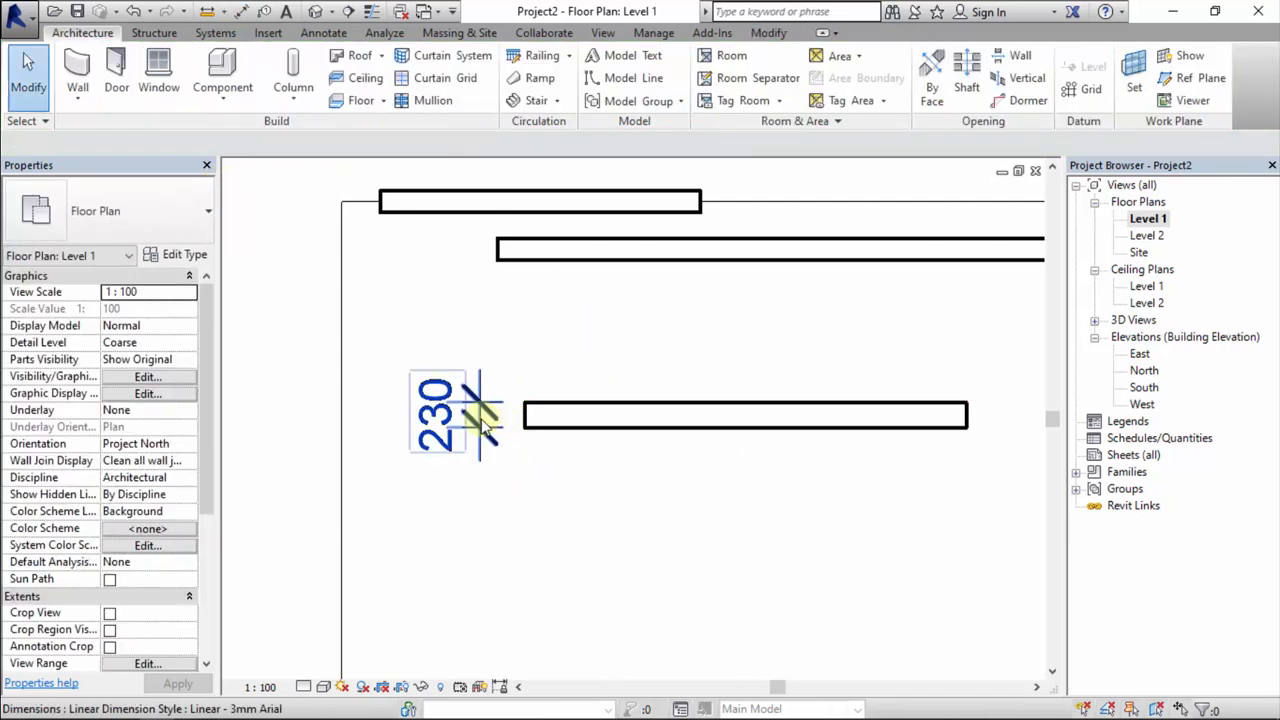
# - Dimension the thickness of the long Generic - 200mm wall near its left end
pyautogui.click(480, 414)
pyautogui.press('d')
pyautogui.press('i')
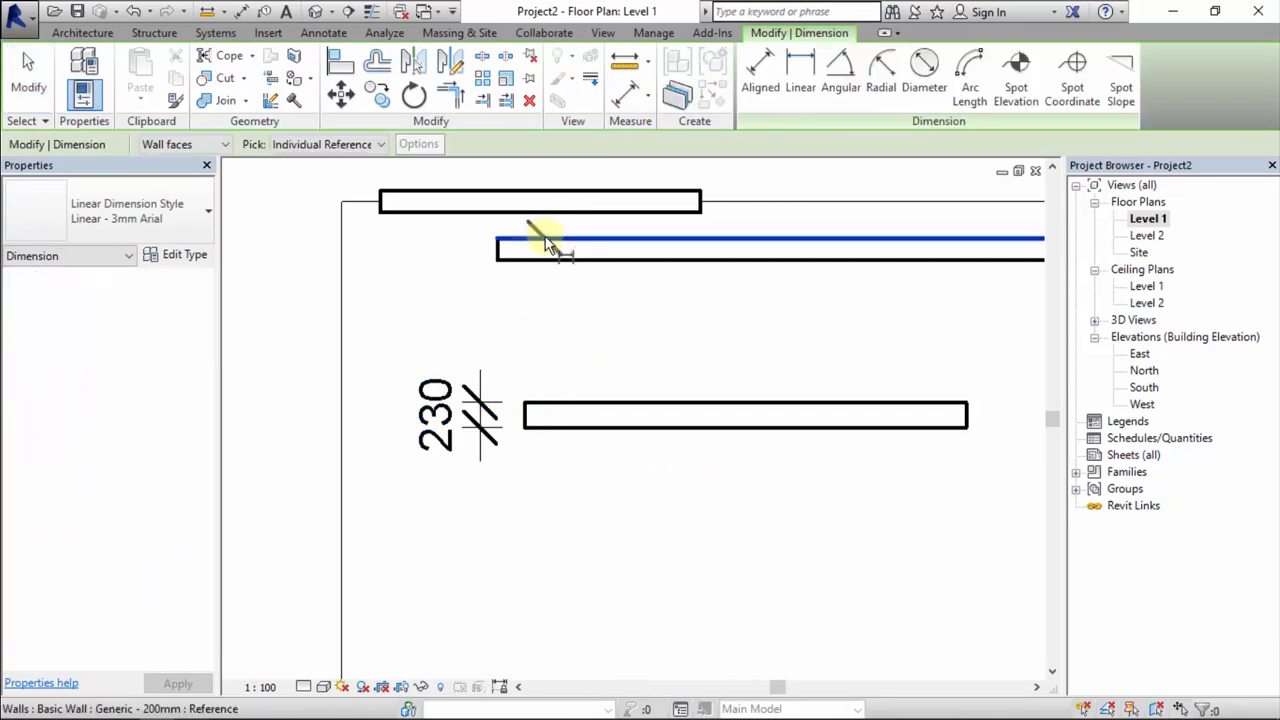
pyautogui.click(543, 248)
pyautogui.click(463, 258)
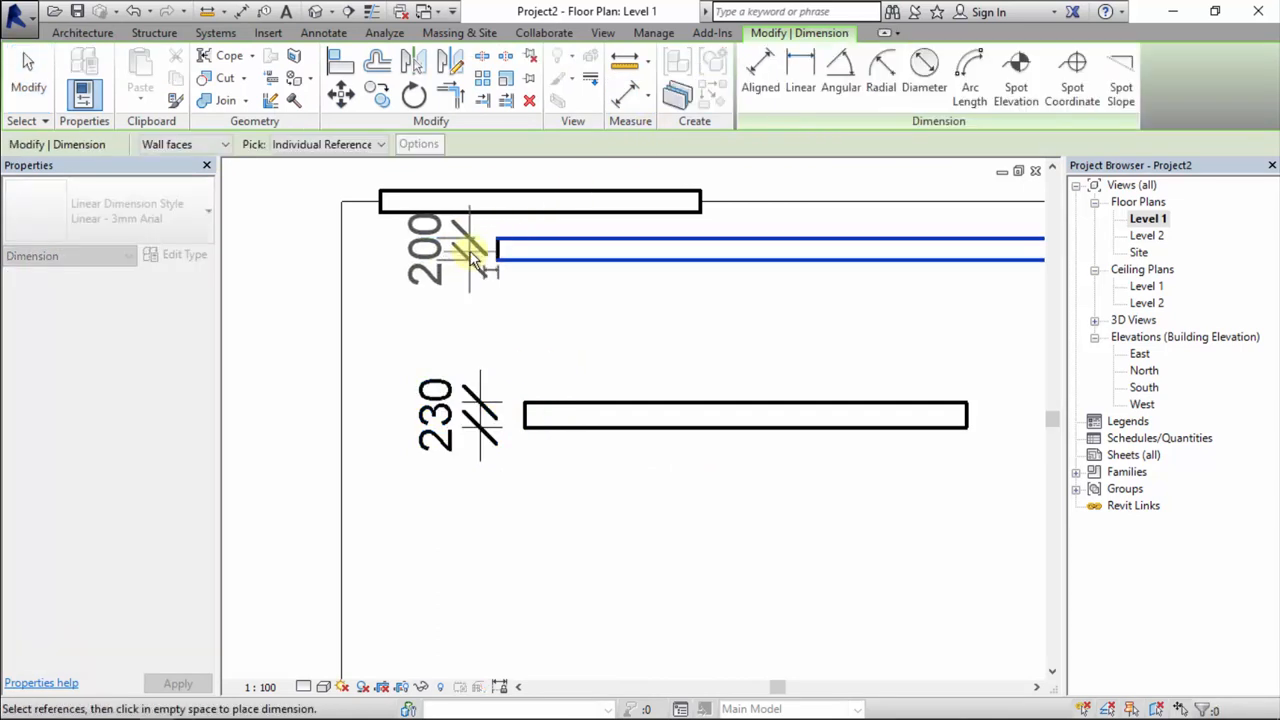
pyautogui.press('Escape')
pyautogui.press('Escape')
# - Delete the thickness dimensions beside the two horizontal walls
pyautogui.click(497, 275)
pyautogui.press('Delete')
pyautogui.click(478, 413)
pyautogui.press('Delete')
# - Check the width in the type properties of the new 230mm Wall and close them
pyautogui.click(566, 410)
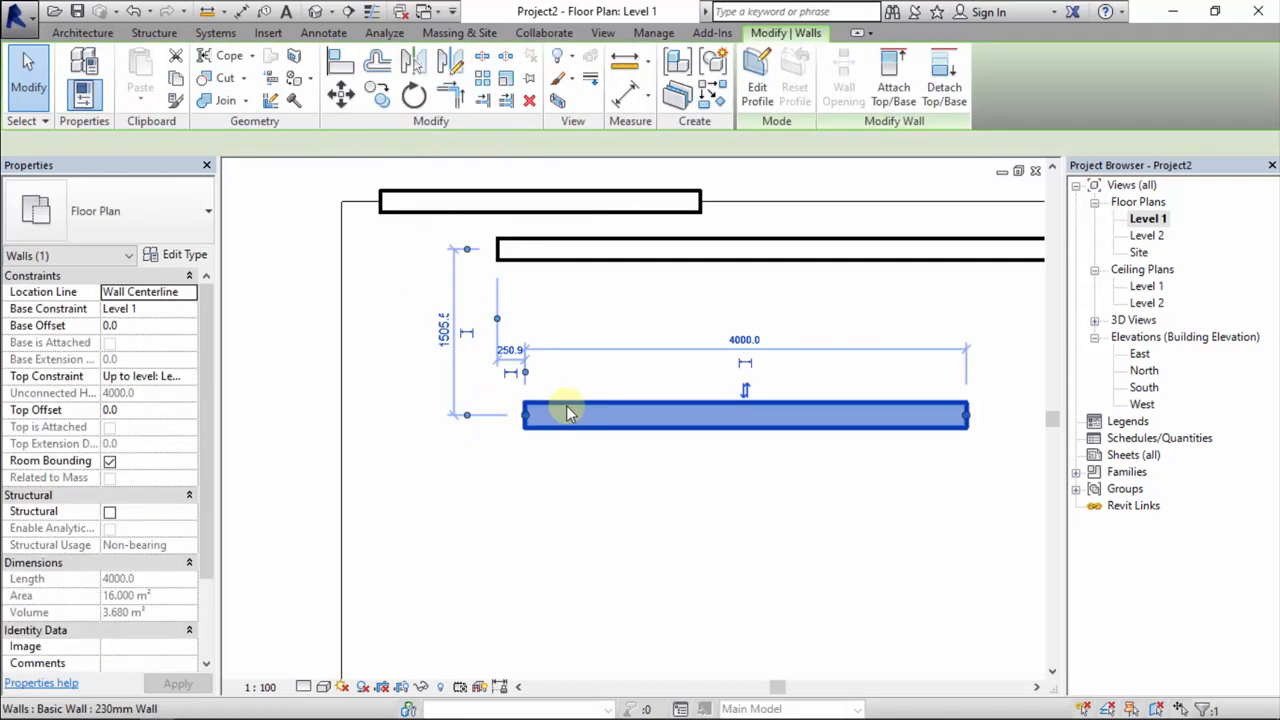
pyautogui.click(182, 256)
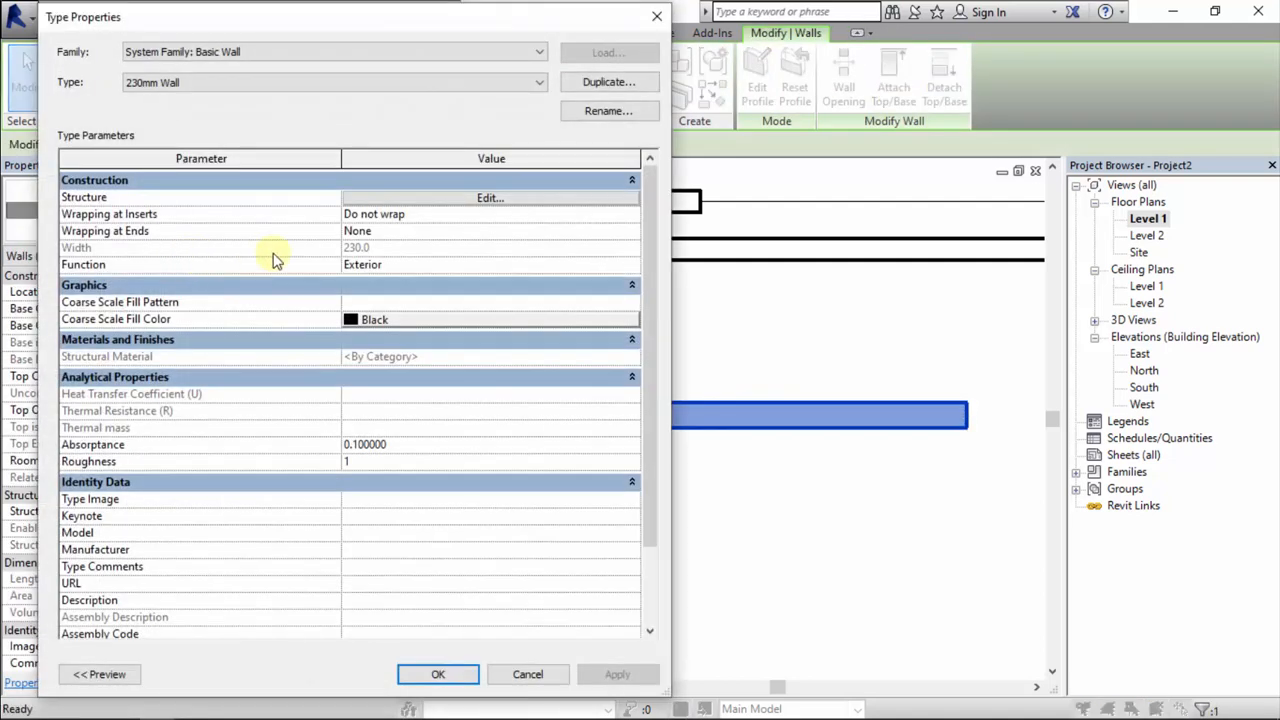
pyautogui.click(438, 675)
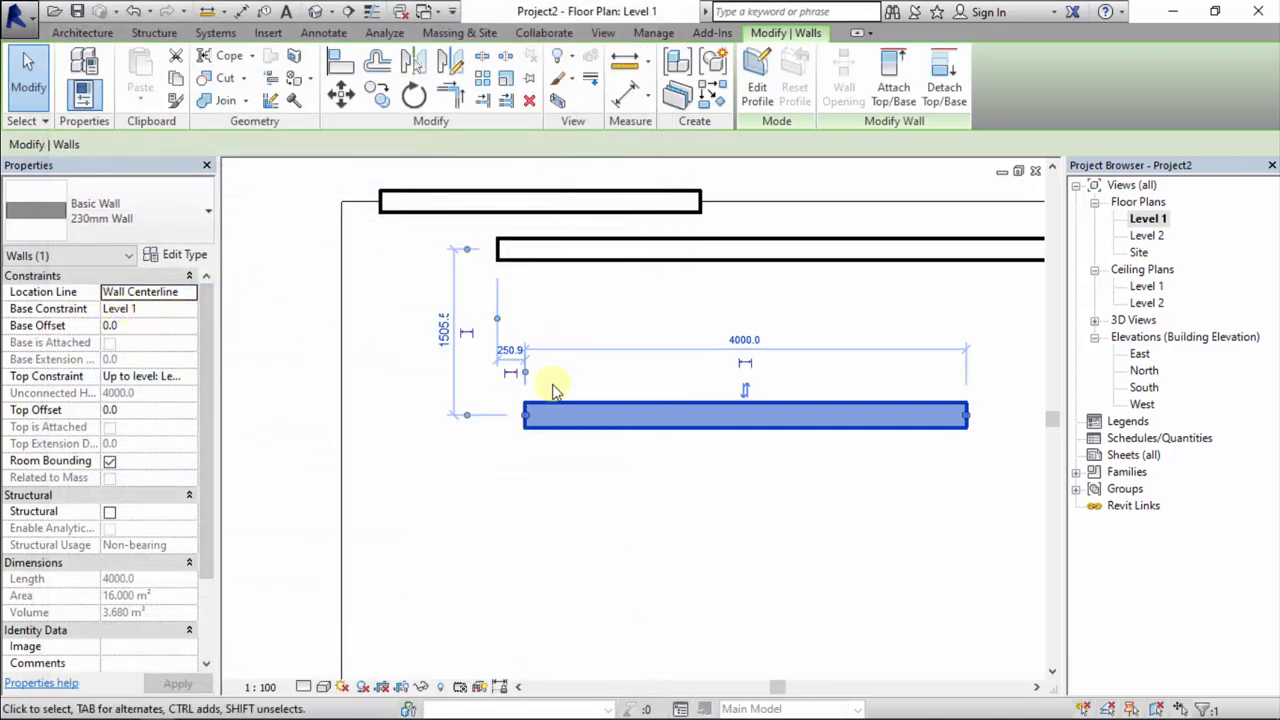
# - Set the selected wall's base offset to 450 and apply the change
pyautogui.click(156, 327)
pyautogui.write('450')
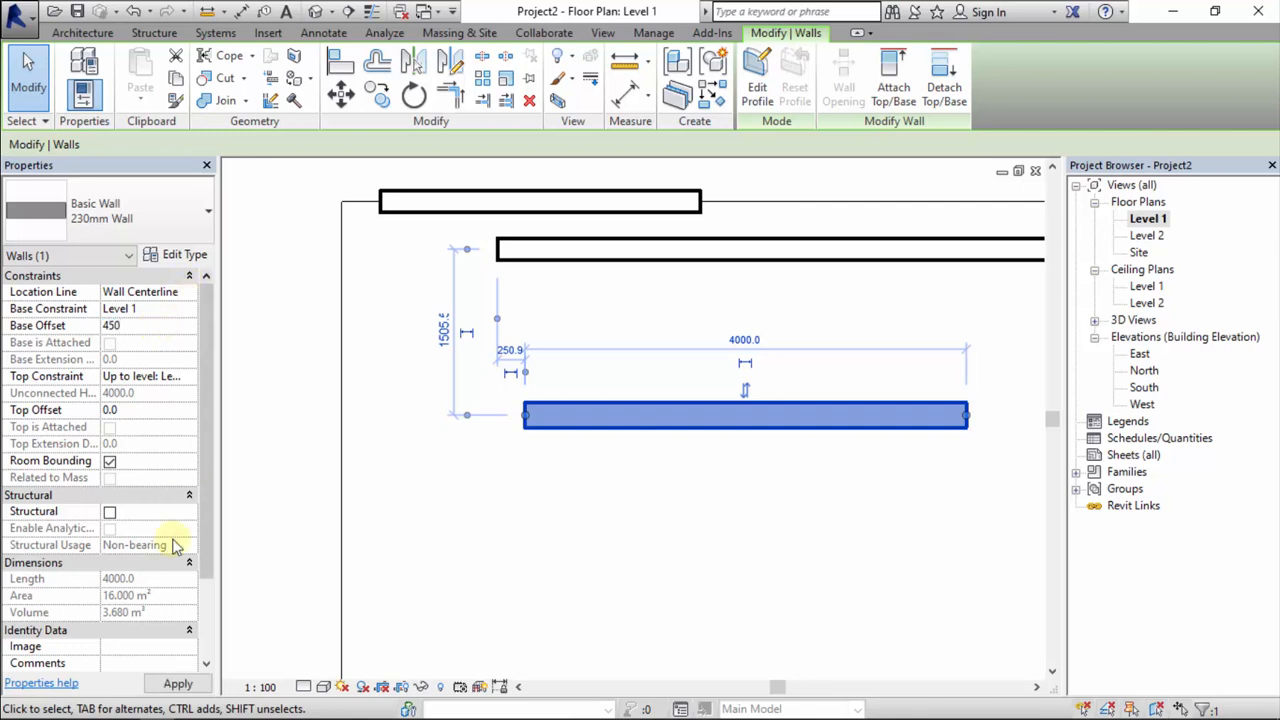
pyautogui.click(177, 684)
pyautogui.click(447, 508)
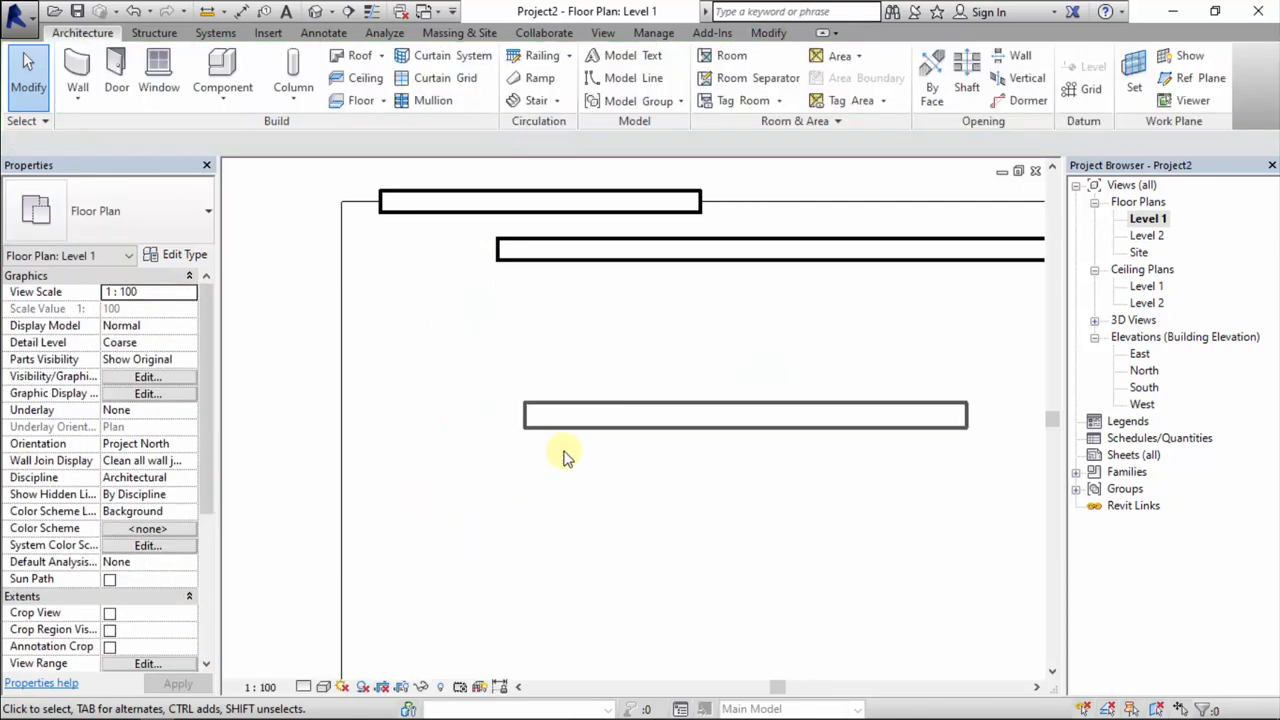
# - Inspect the raised wall's base in the default 3D view from the right side, and return to the Level 1 floor plan
pyautogui.click(583, 412)
pyautogui.click(318, 11)
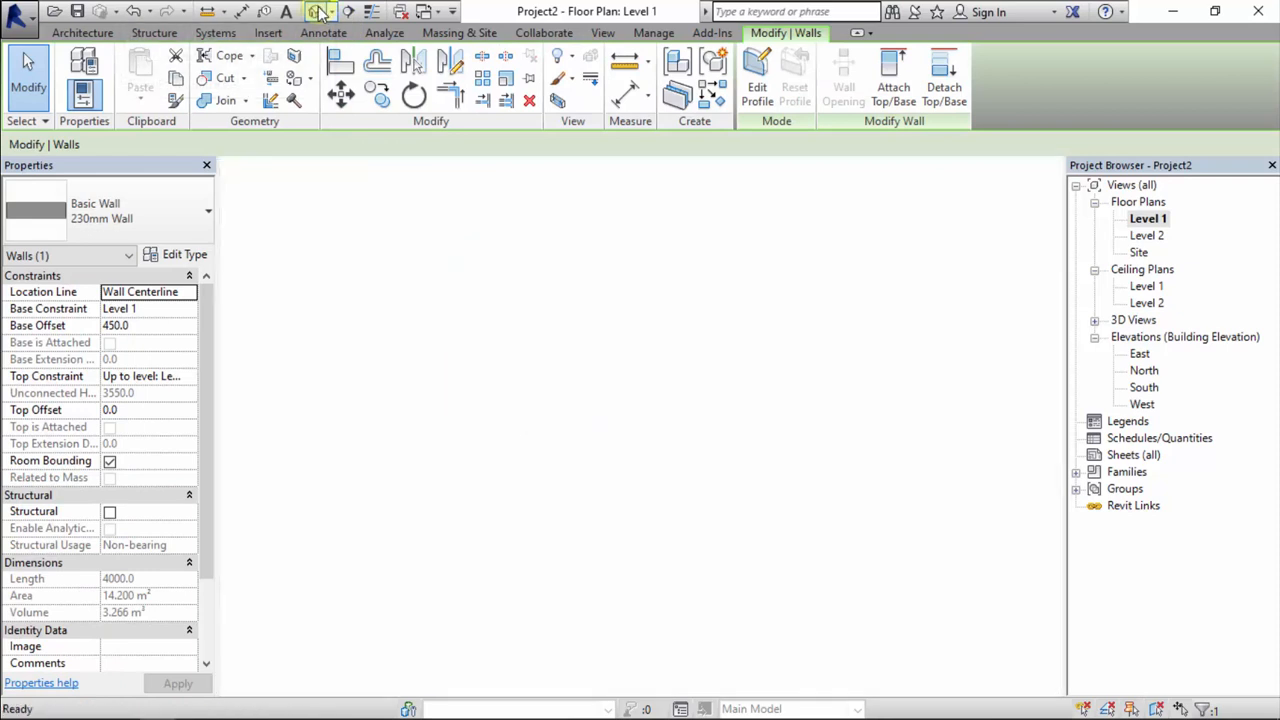
pyautogui.scroll(4, 530, 410)
pyautogui.click(576, 343)
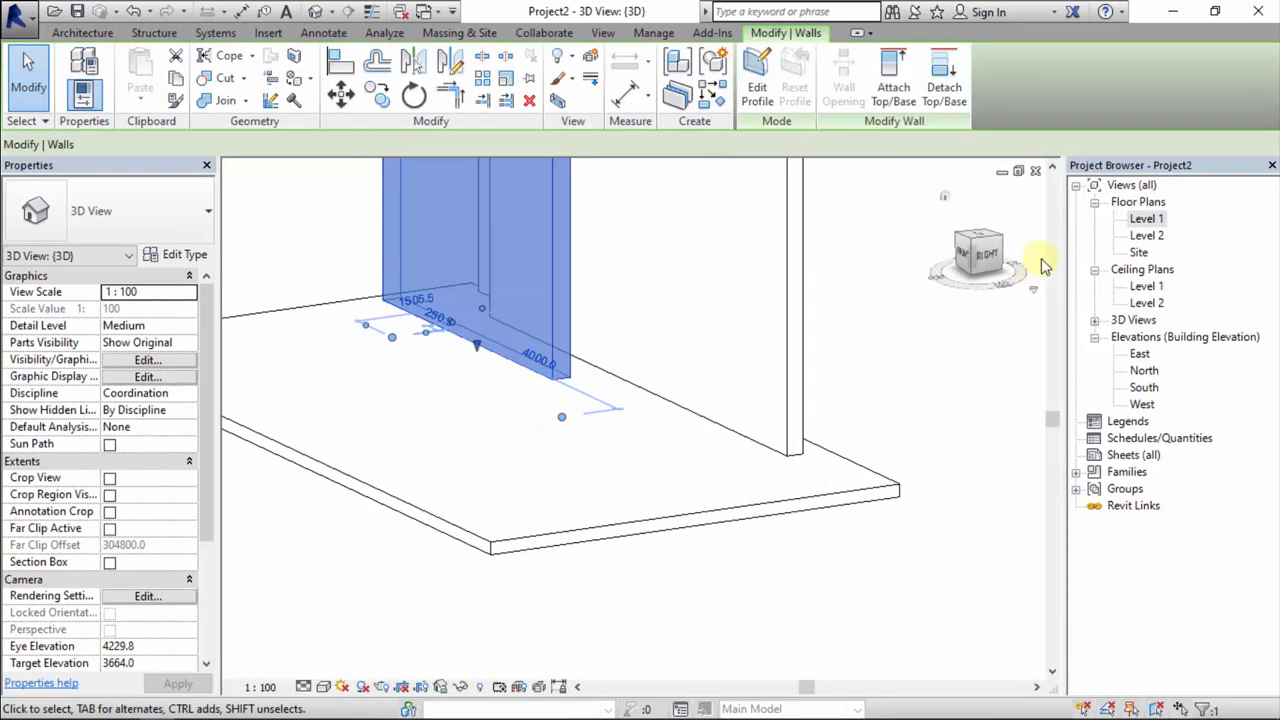
pyautogui.click(980, 255)
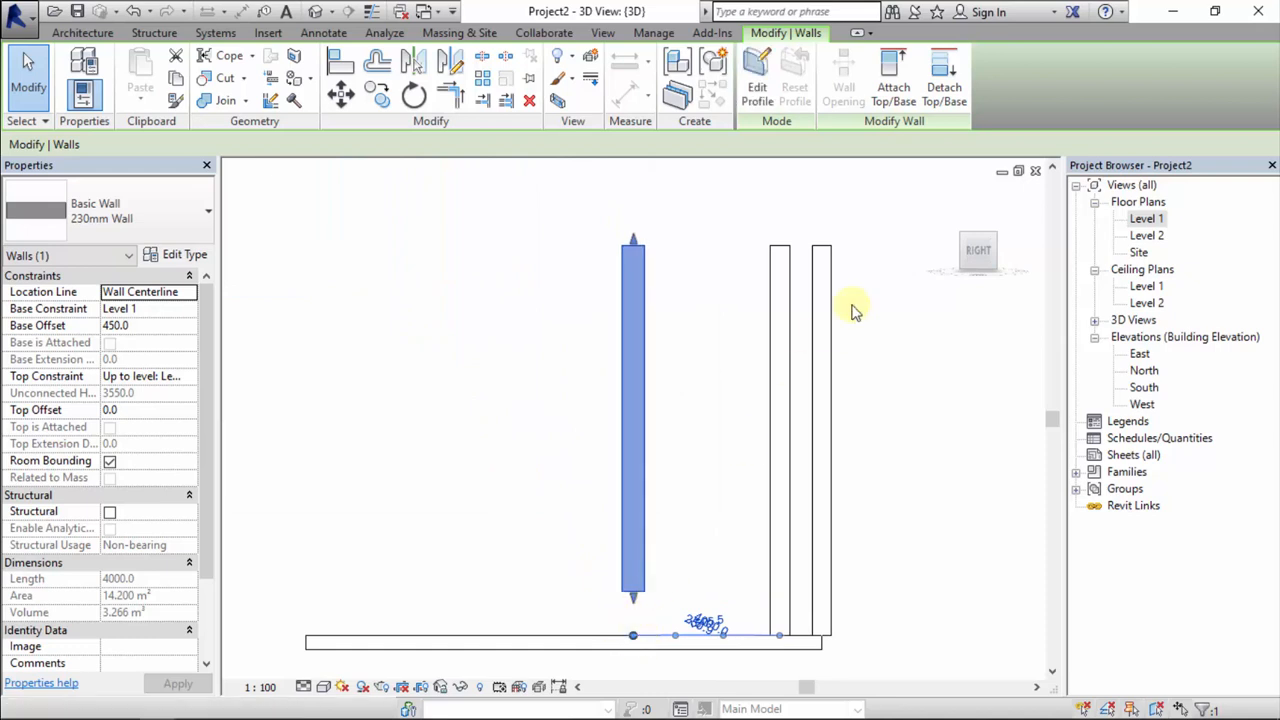
pyautogui.click(1035, 171)
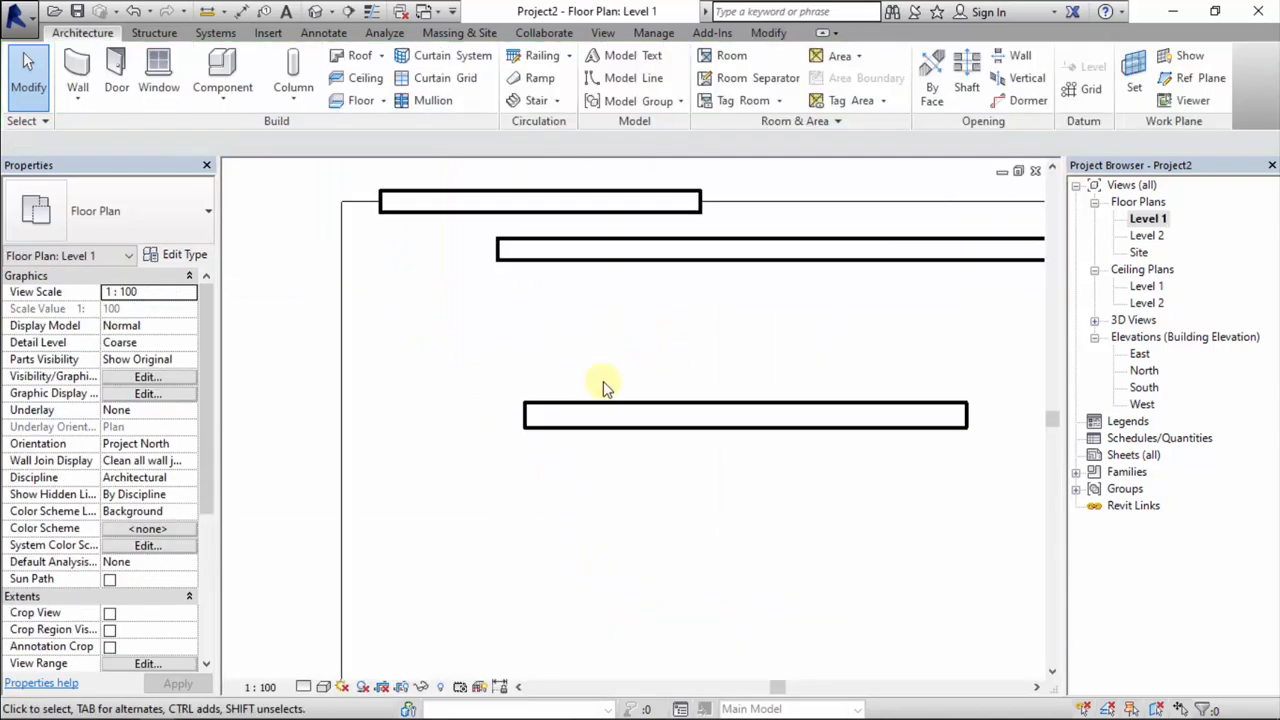
# - Open the top constraint choices of the 4000 mm wall and choose Up to level: Level 2
pyautogui.scroll(-1, 494, 363)
pyautogui.click(494, 375)
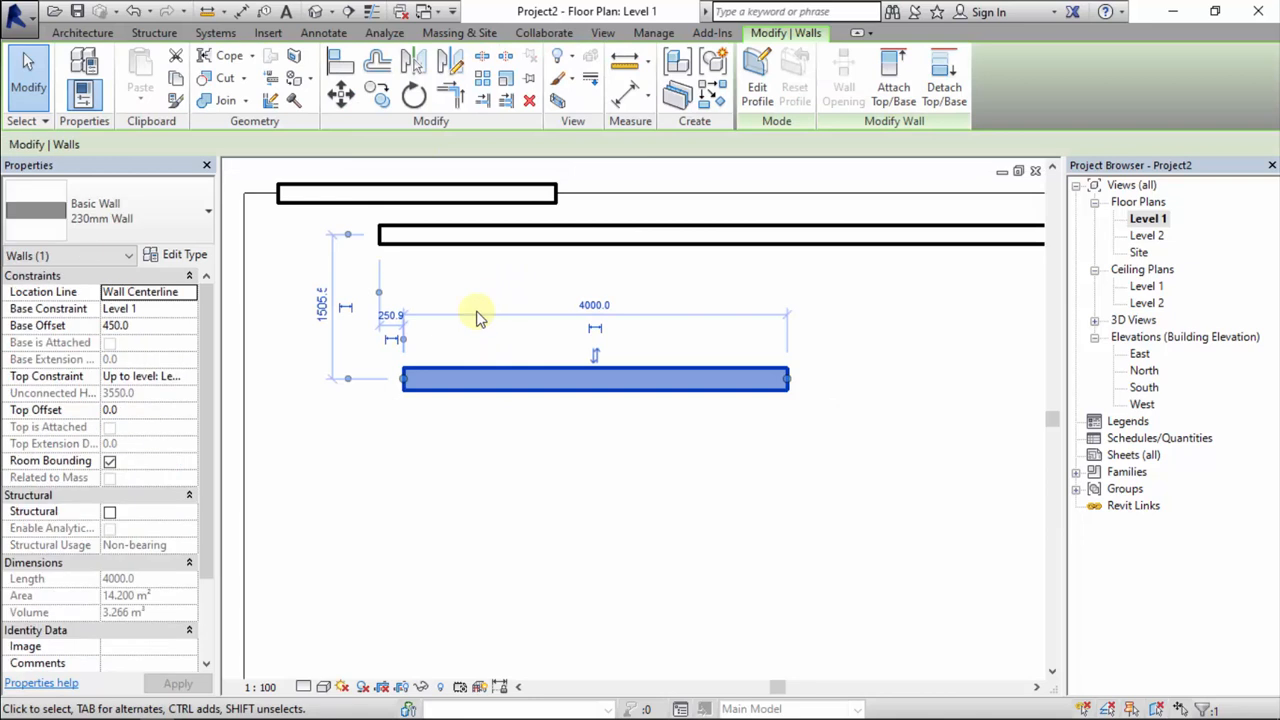
pyautogui.click(192, 375)
pyautogui.click(192, 376)
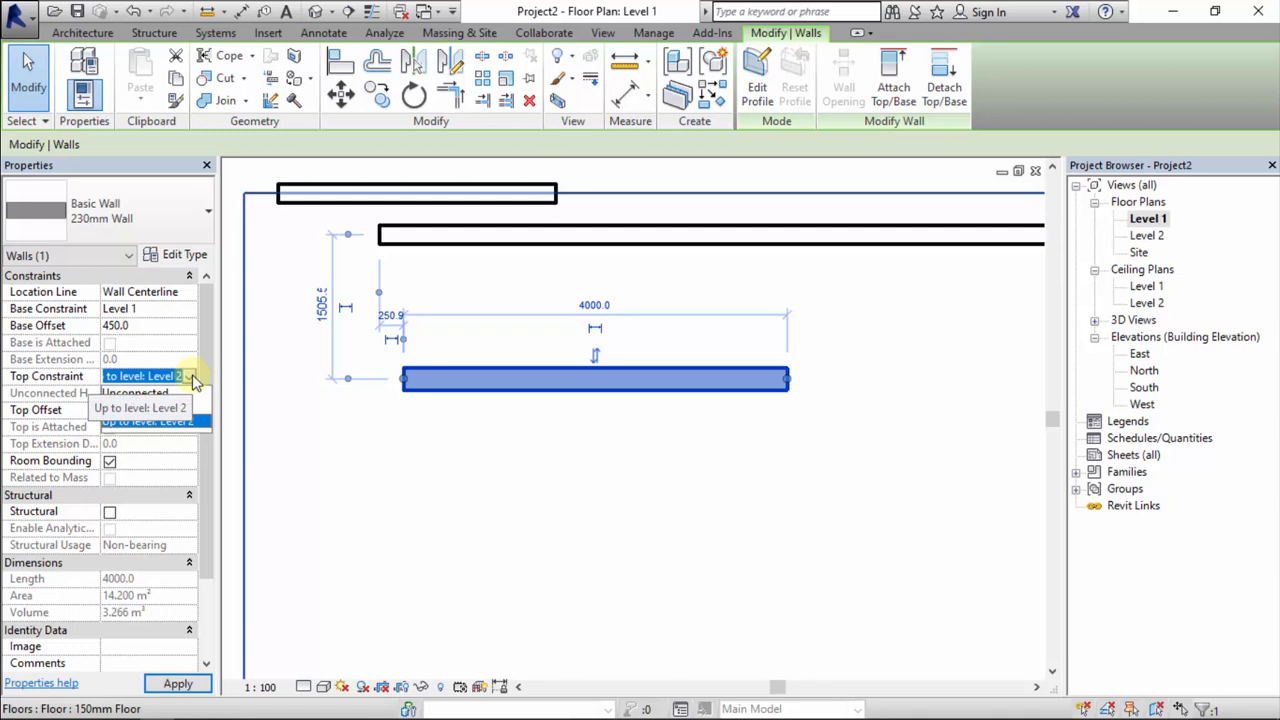
pyautogui.click(150, 421)
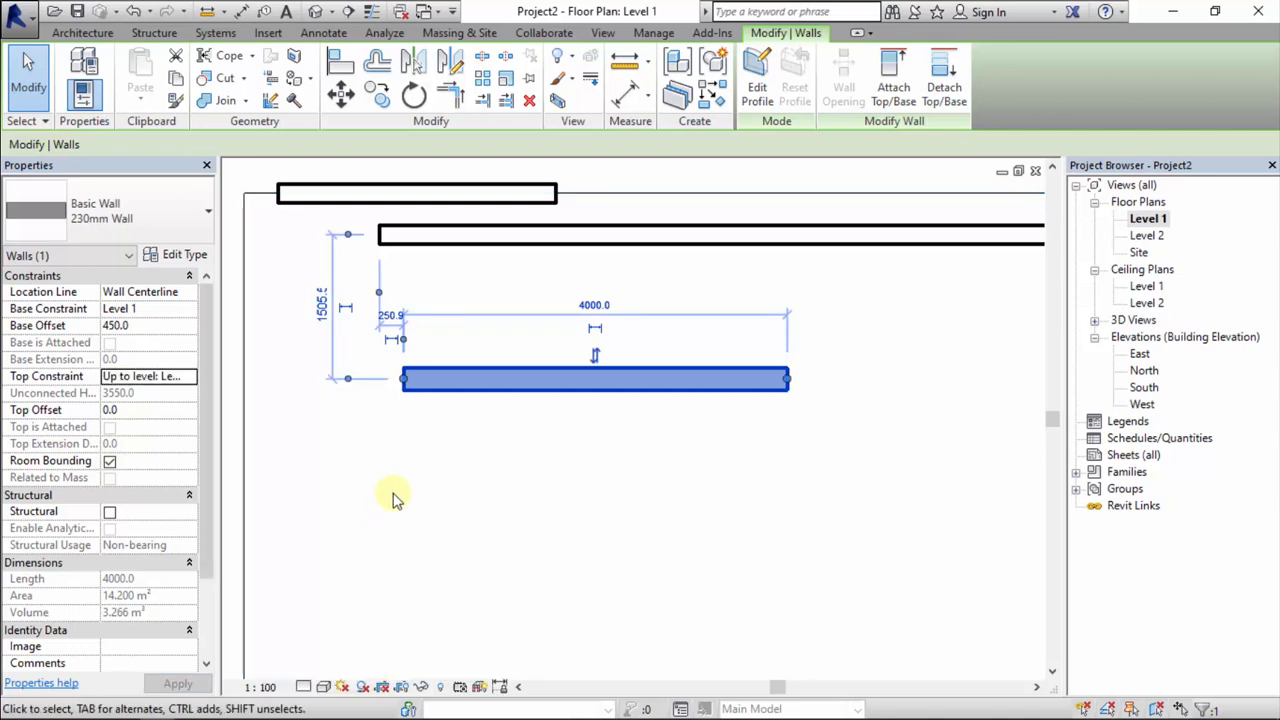
# - Draw a rectangle of 230mm Wall walls about 3400 by 1900 mm in the lower middle of the floor
pyautogui.scroll(-1, 410, 455)
pyautogui.click(410, 455)
pyautogui.scroll(-1, 405, 450)
pyautogui.click(493, 413)
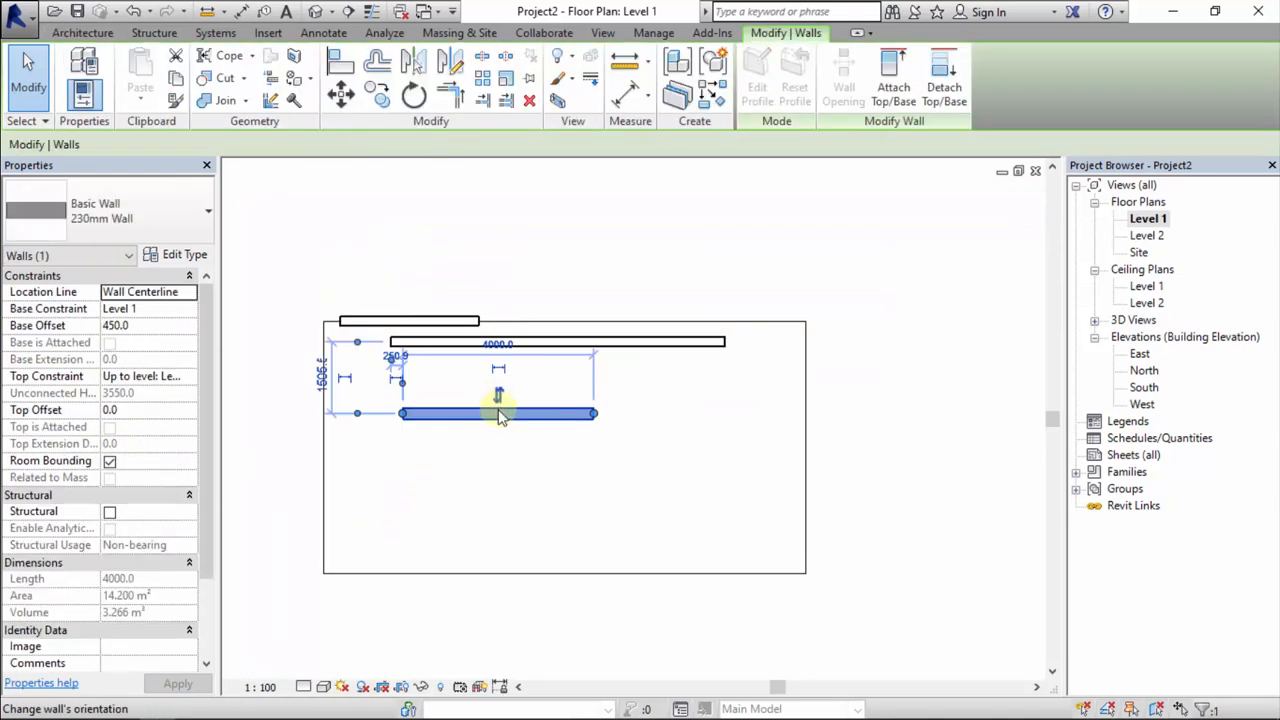
pyautogui.press('w')
pyautogui.press('a')
pyautogui.click(770, 57)
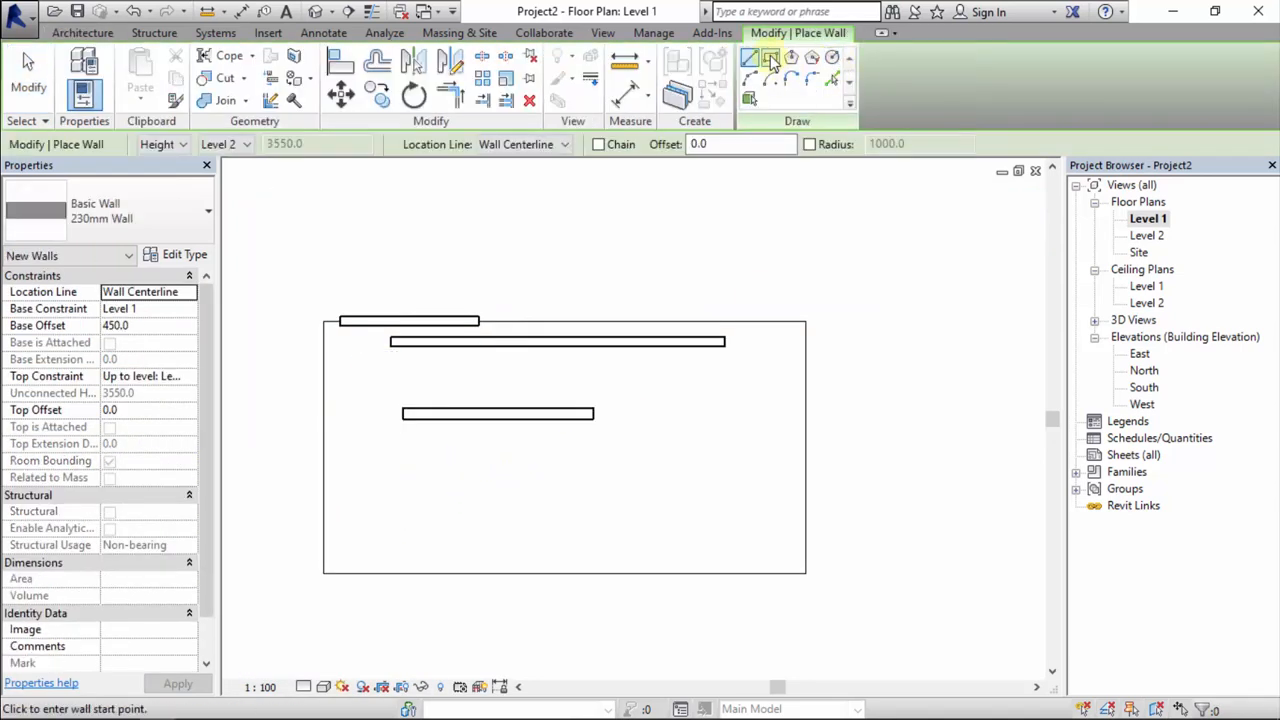
pyautogui.click(547, 458)
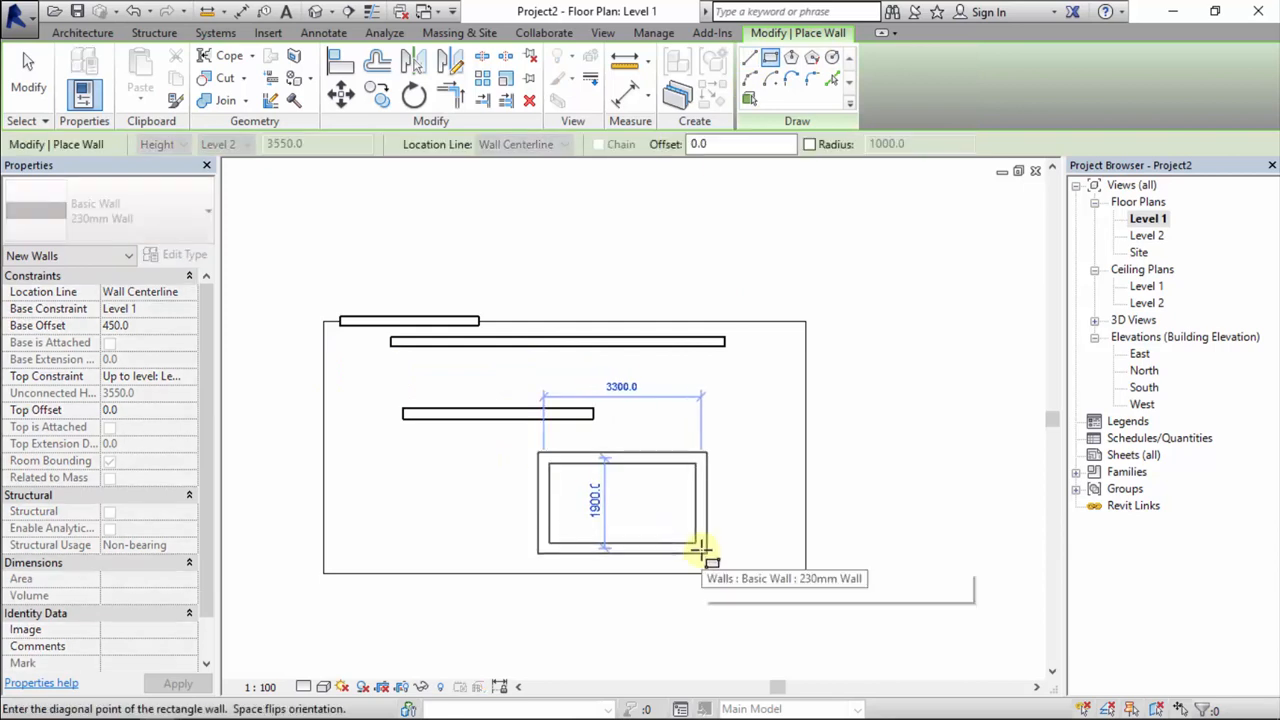
pyautogui.click(704, 549)
pyautogui.press('Escape')
# - Delete the 4000 mm horizontal wall above the rectangular room
pyautogui.scroll(3, 645, 538)
pyautogui.moveTo(640, 522); pyautogui.dragTo(655, 456, button='middle')
pyautogui.scroll(-4, 518, 308)
pyautogui.moveTo(518, 308); pyautogui.dragTo(532, 430, button='middle')
pyautogui.scroll(-1, 537, 422)
pyautogui.click(505, 418)
pyautogui.press('Delete')
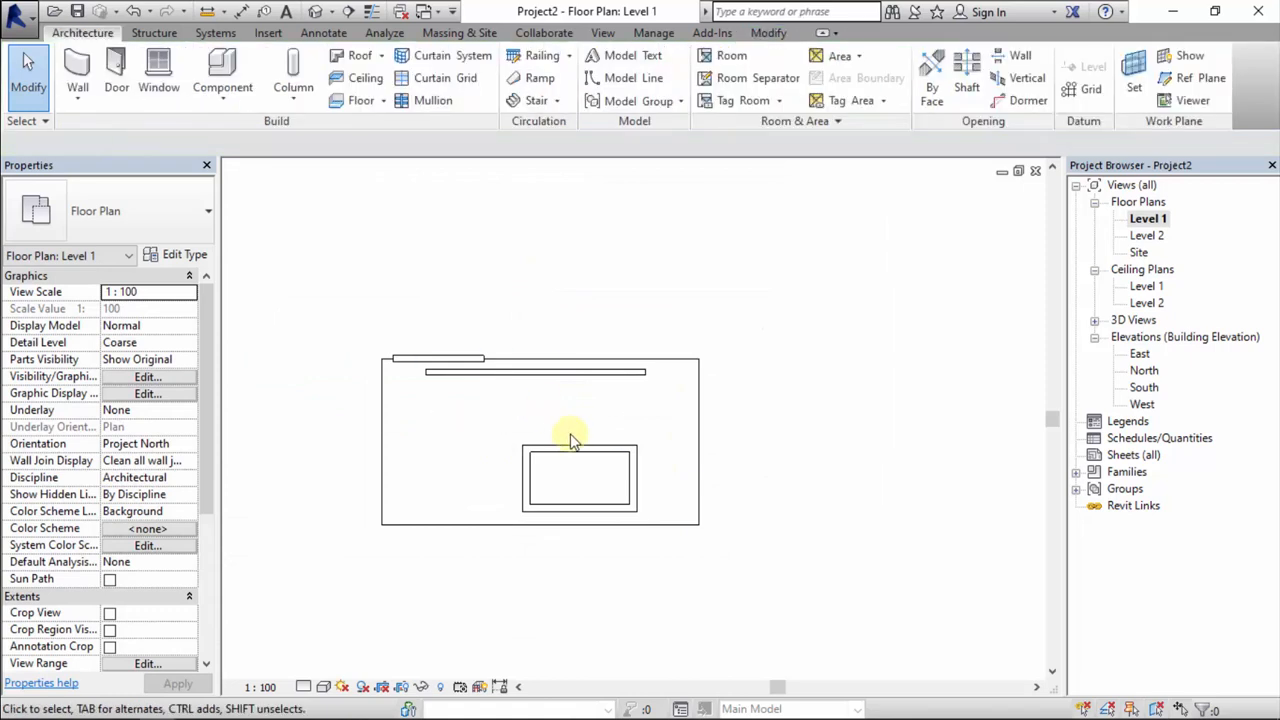
# - Move the rectangular room's upper wall up to a depth of about 3300 mm and draw a vertical dividing wall between the horizontal walls' midpoints
pyautogui.moveTo(575, 430); pyautogui.dragTo(573, 388)
pyautogui.scroll(1, 565, 400)
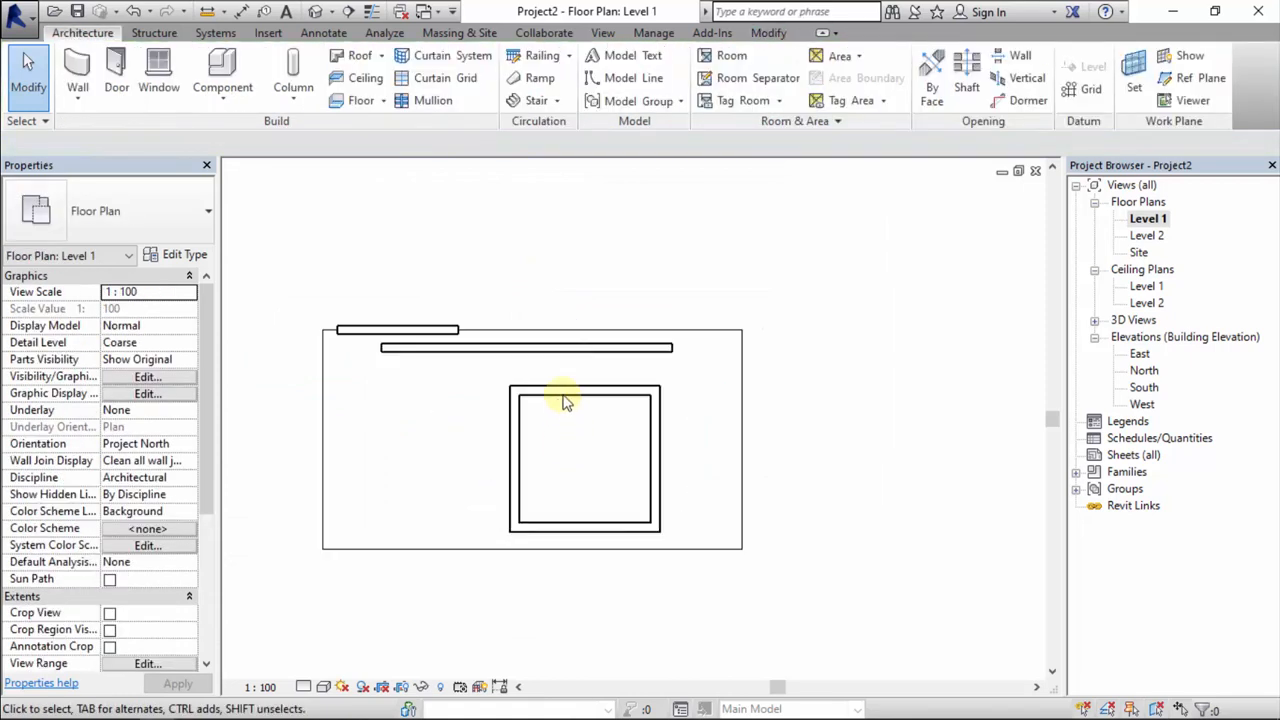
pyautogui.click(565, 395)
pyautogui.press('c')
pyautogui.press('s')
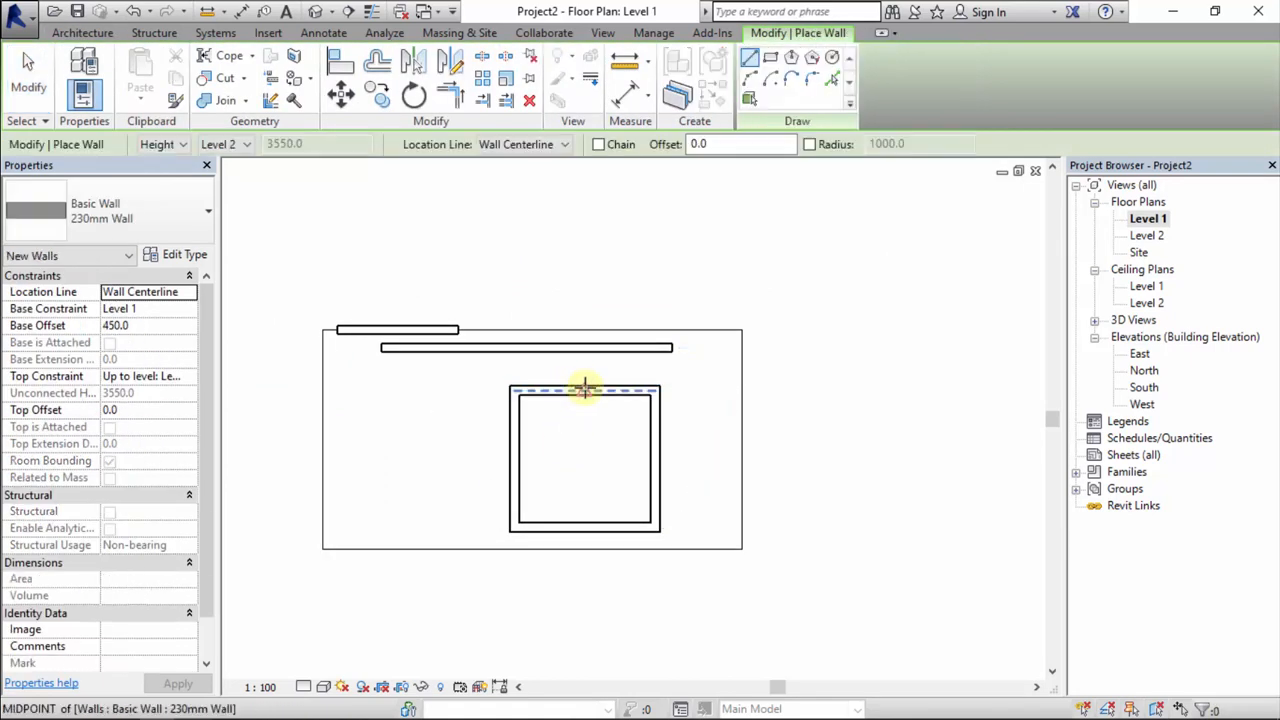
pyautogui.click(585, 390)
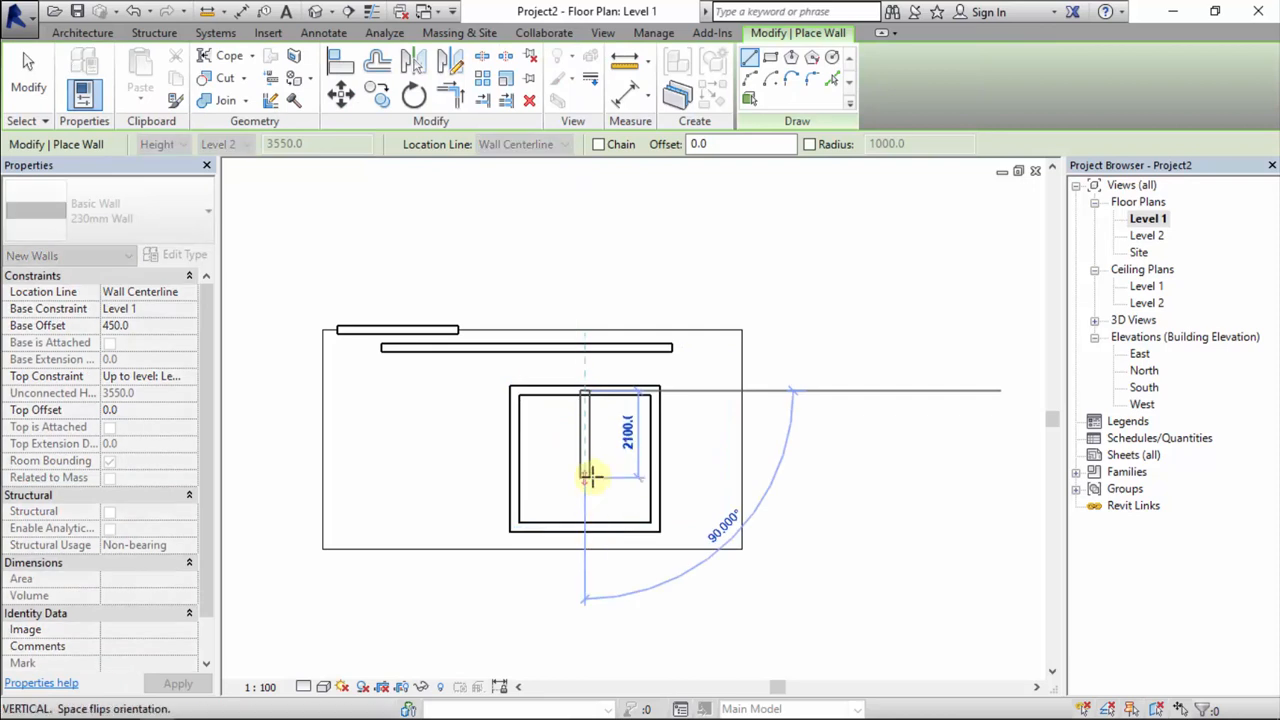
pyautogui.click(585, 522)
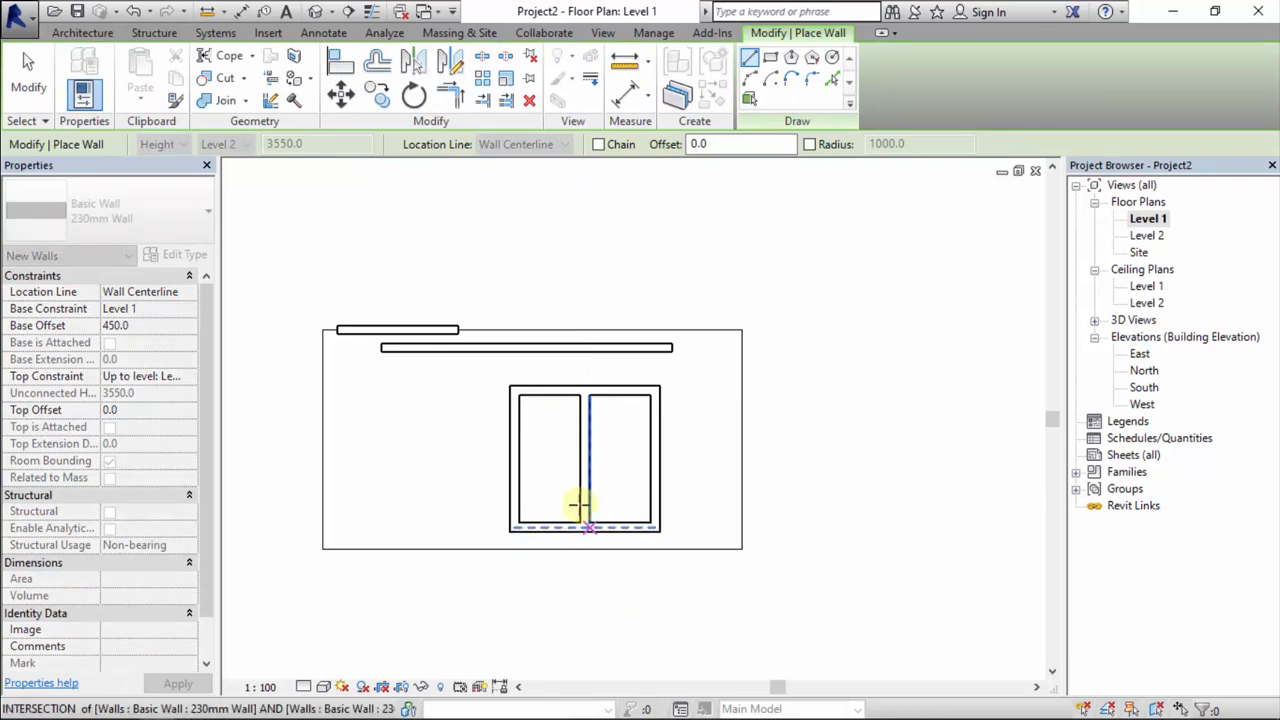
pyautogui.press('Escape')
pyautogui.press('Escape')
# - Turn off Room Bounding for the vertical dividing wall and select that wall again
pyautogui.scroll(2, 580, 510)
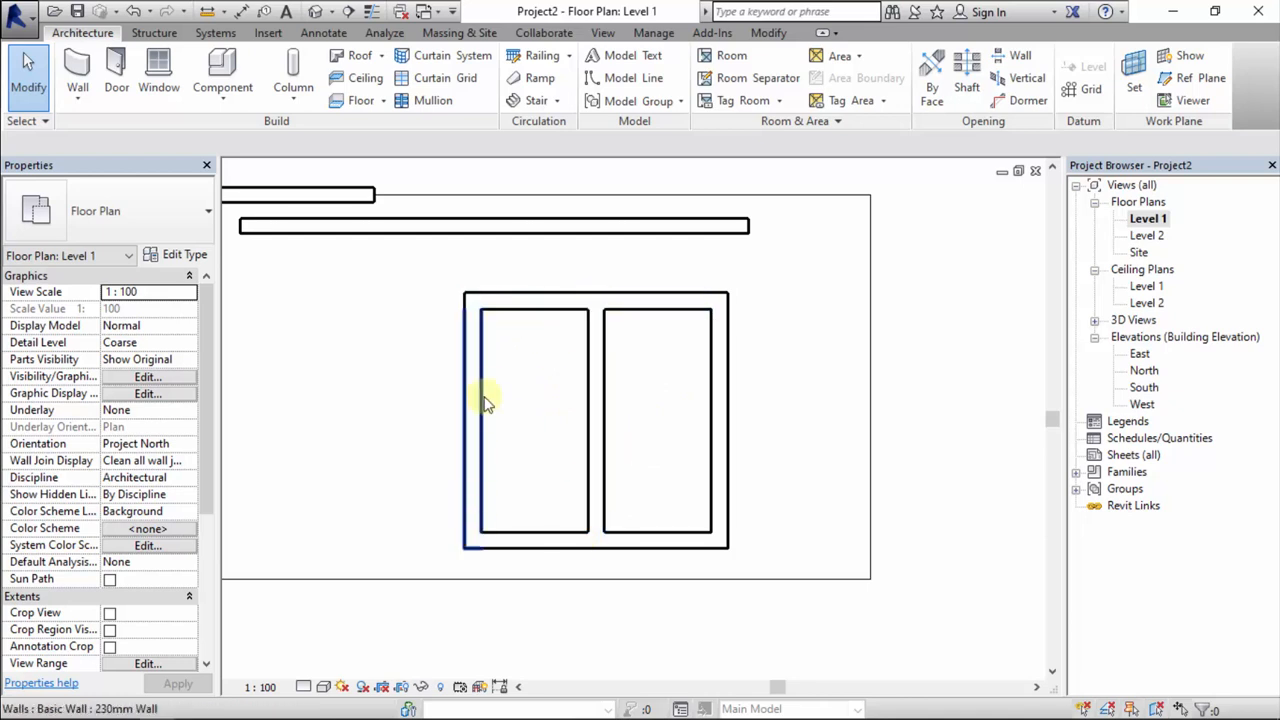
pyautogui.click(594, 484)
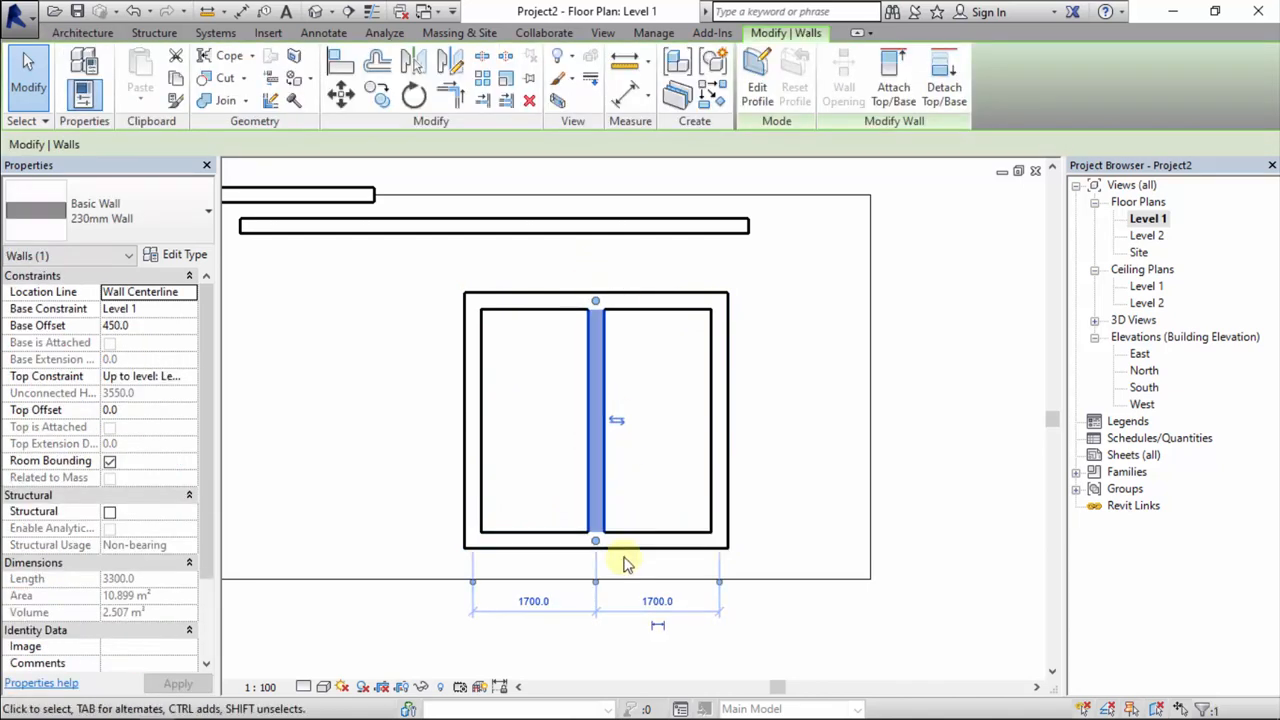
pyautogui.click(110, 462)
pyautogui.click(422, 402)
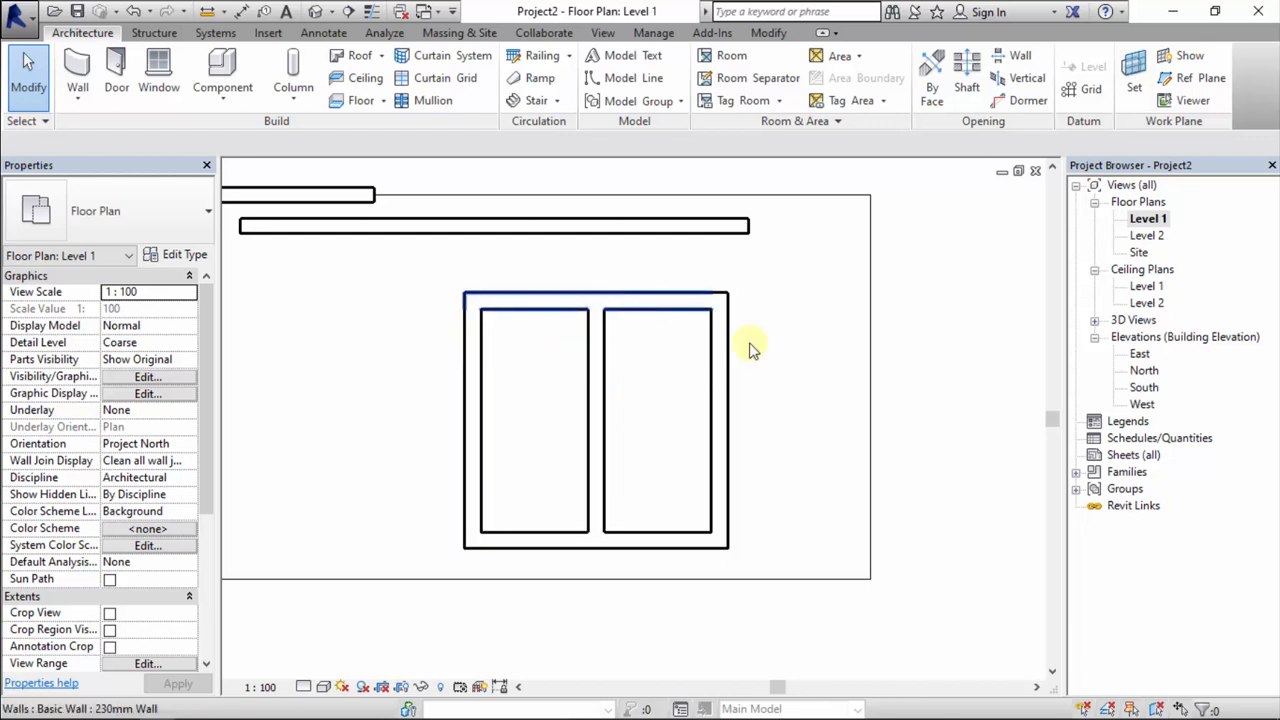
pyautogui.click(605, 370)
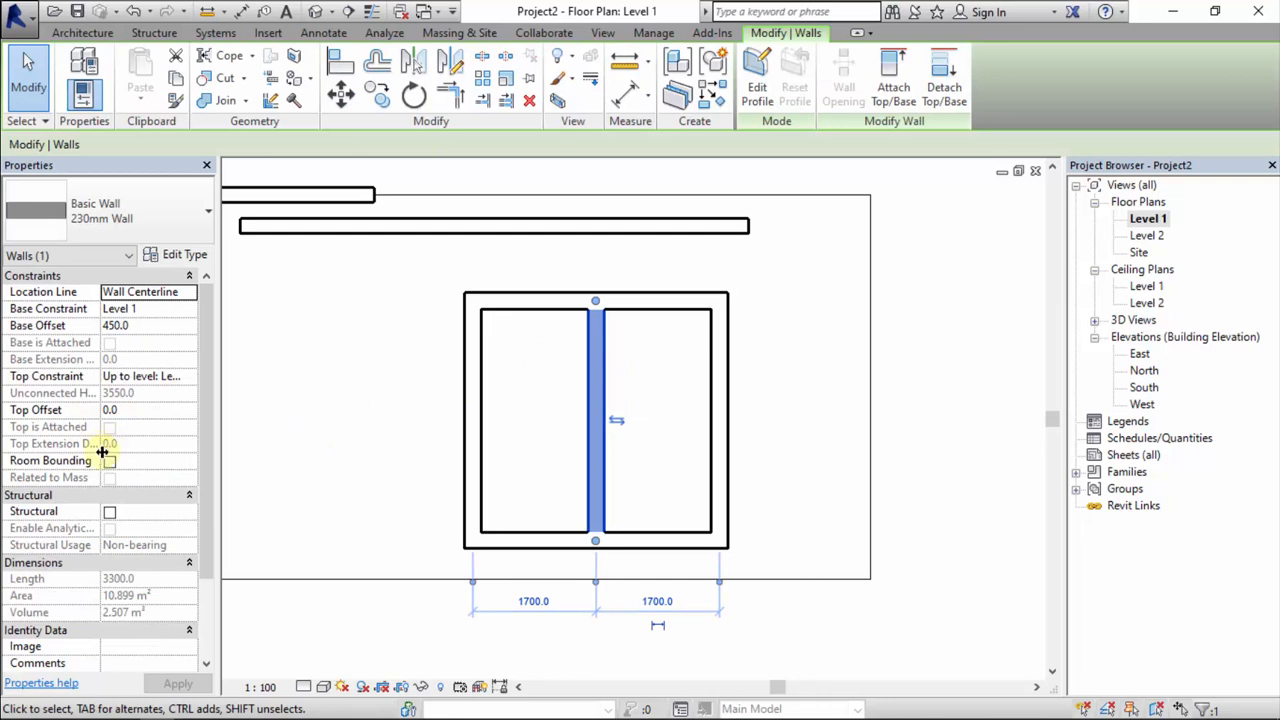
# - Turn Room Bounding back on for the vertical dividing wall and toggle its Structural property on and off
pyautogui.click(110, 463)
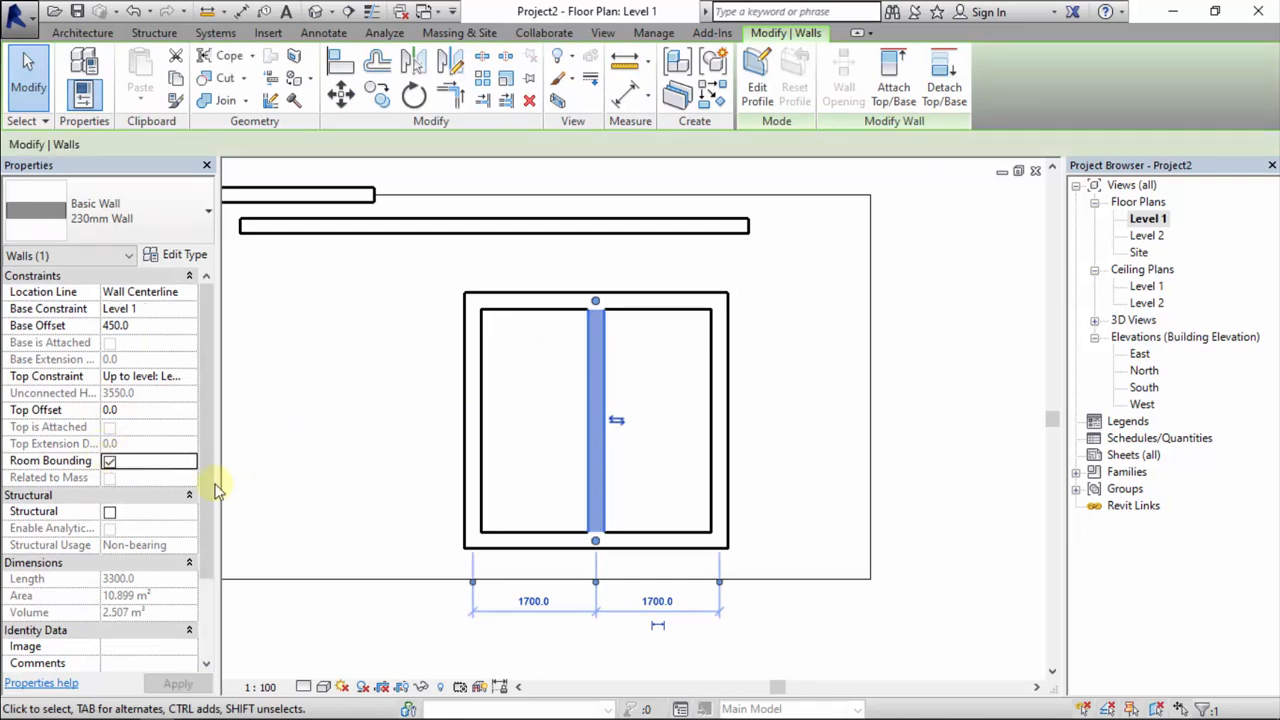
pyautogui.moveTo(211, 464); pyautogui.dragTo(214, 529)
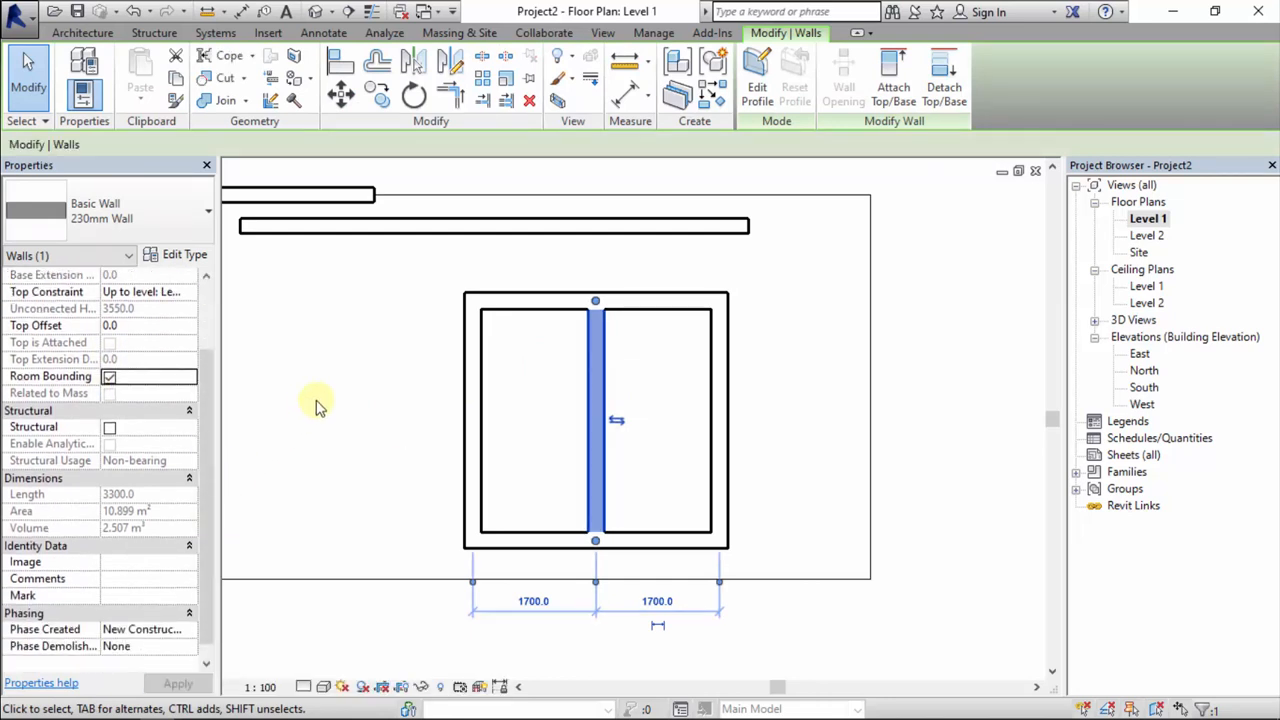
pyautogui.click(110, 429)
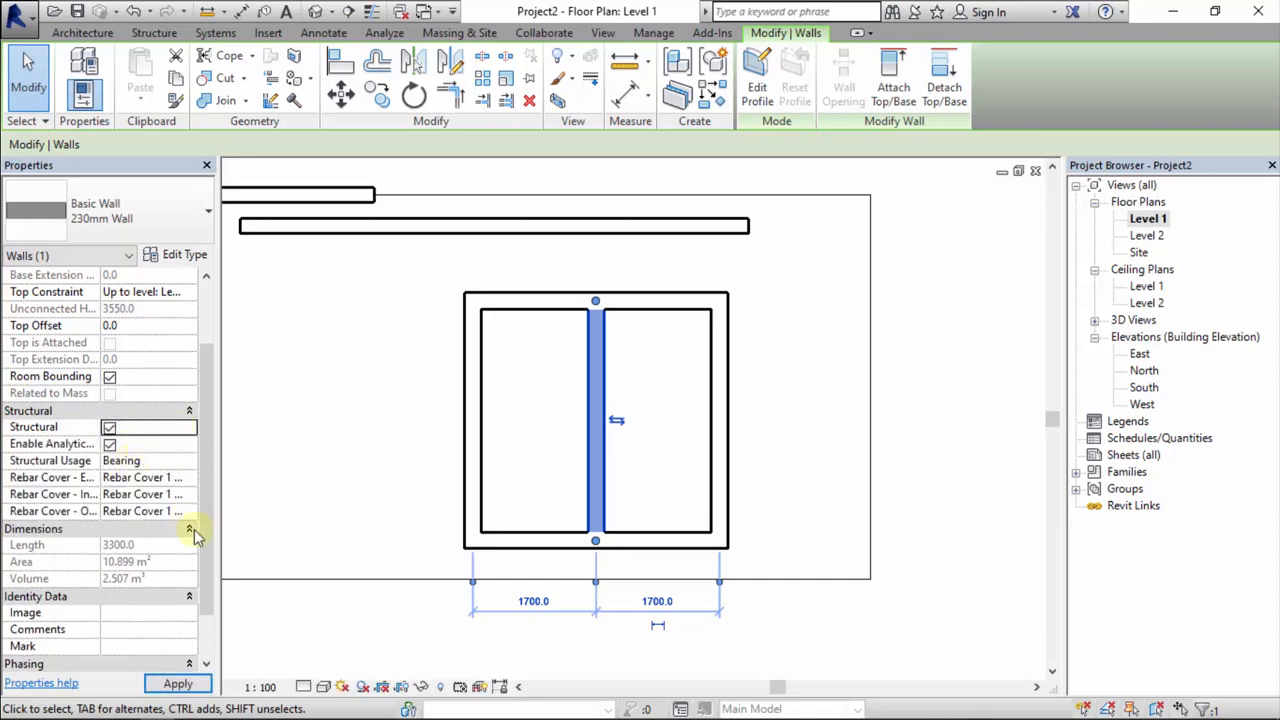
pyautogui.click(110, 429)
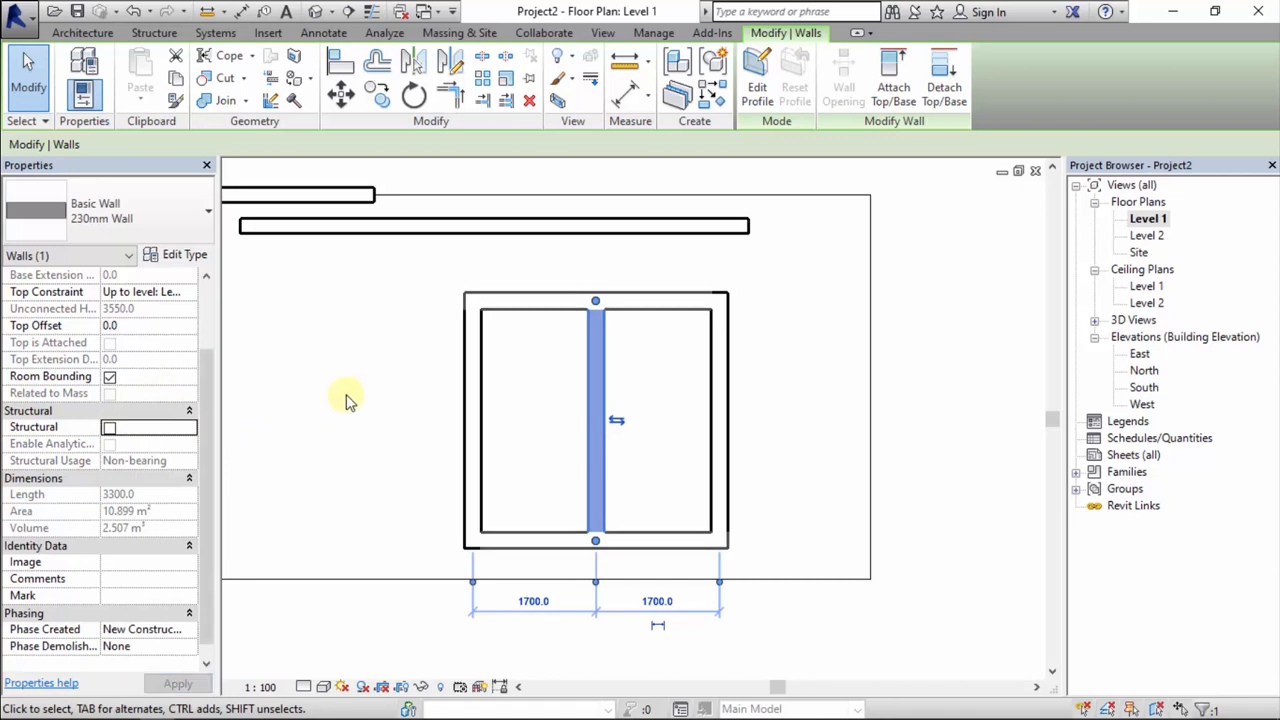
pyautogui.click(391, 365)
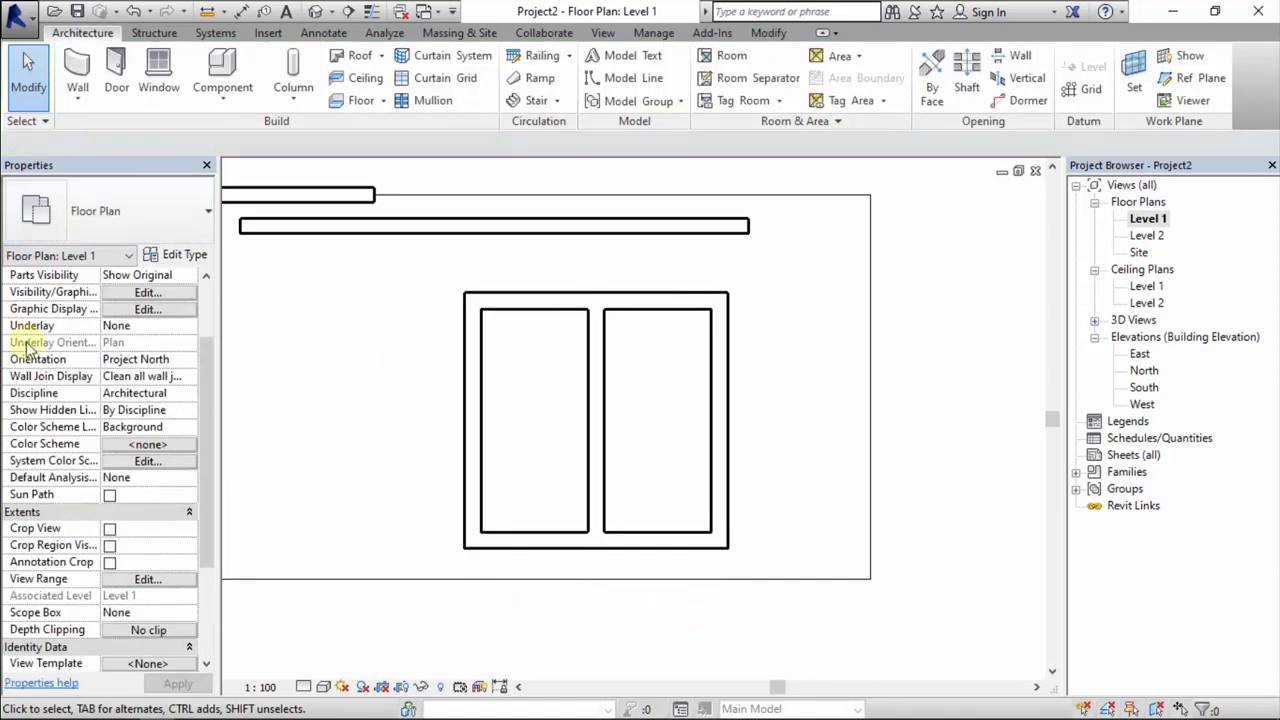
# - Duplicate the wall type of the rectangular room's upper wall under the name "230mm Wall with finish"
pyautogui.moveTo(313, 395); pyautogui.dragTo(476, 399, button='middle')
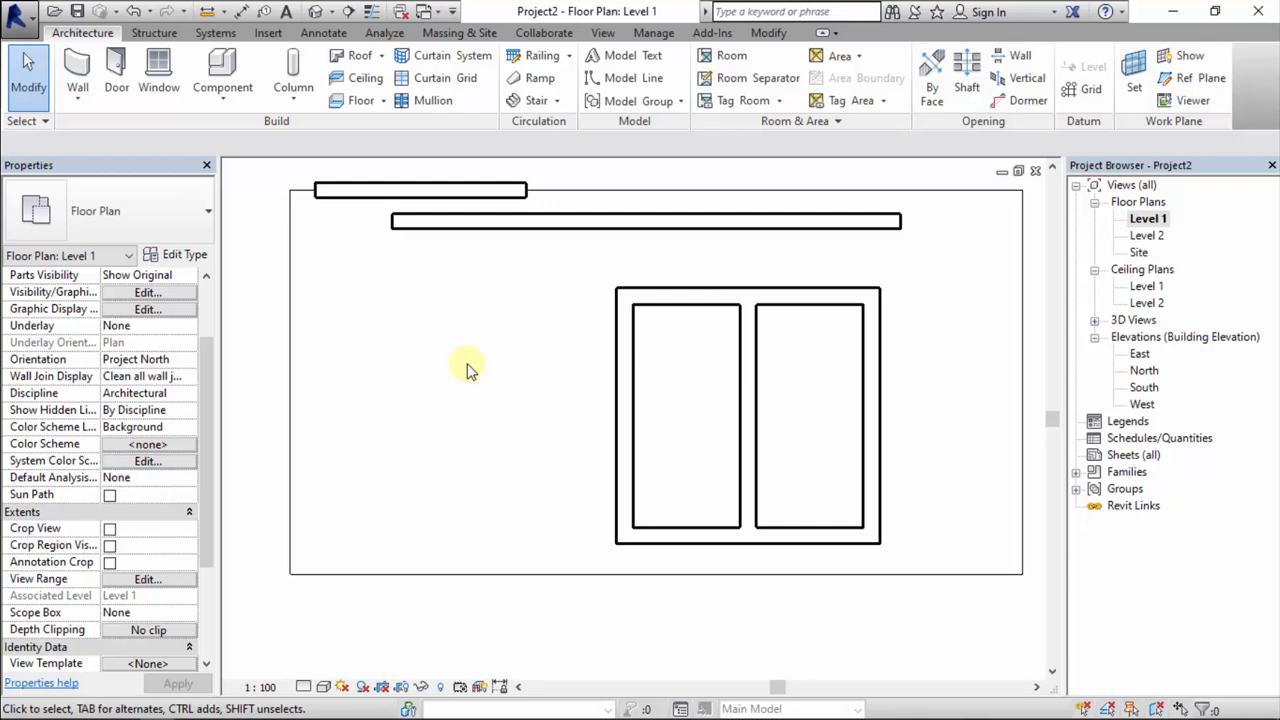
pyautogui.scroll(3, 612, 288)
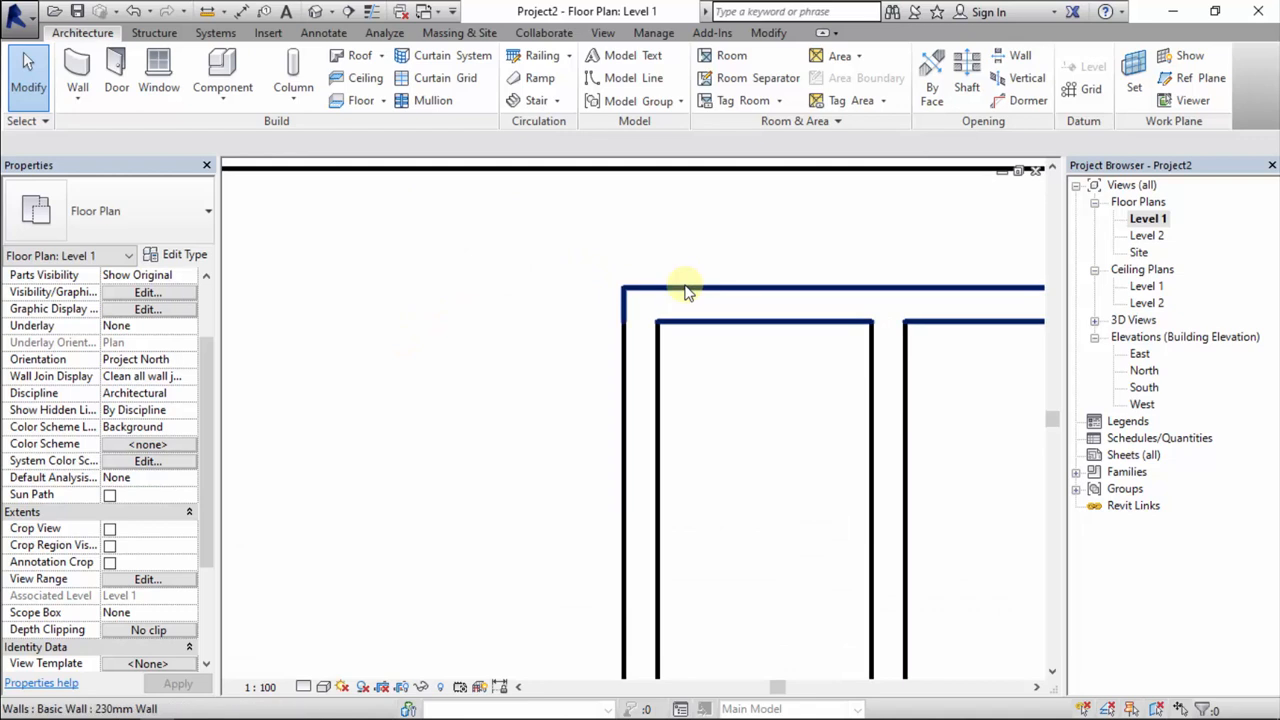
pyautogui.click(687, 290)
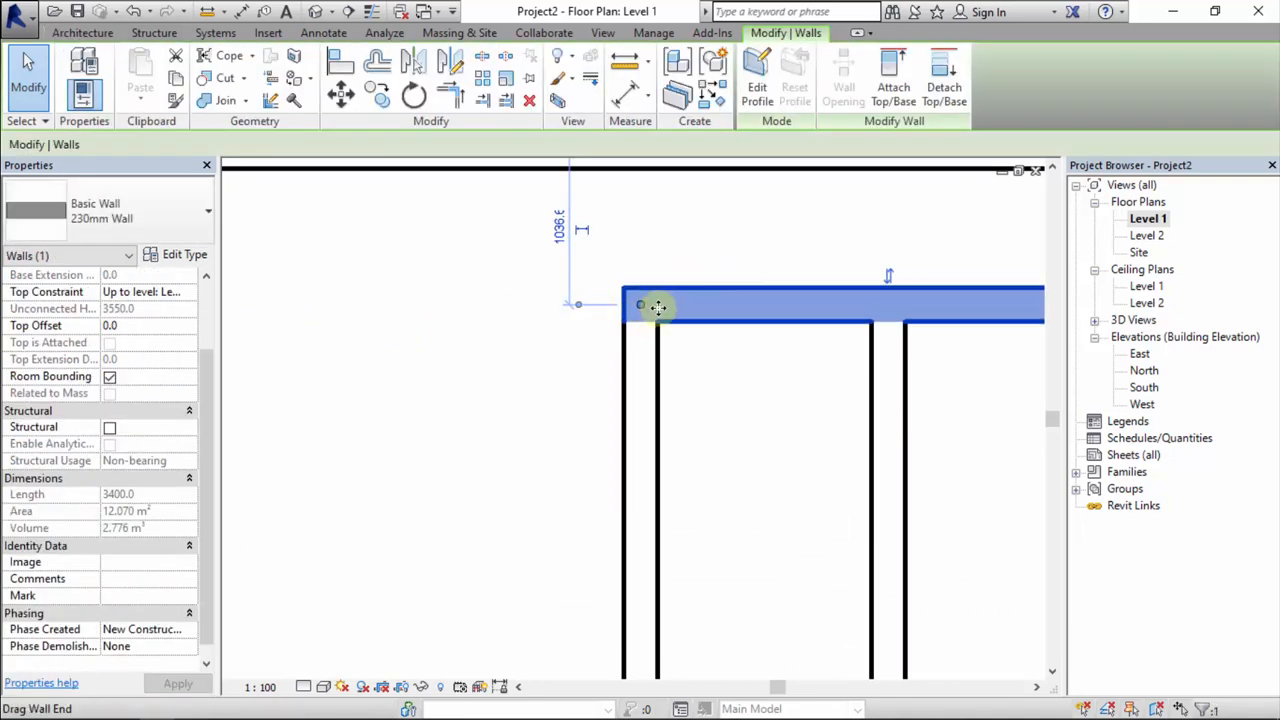
pyautogui.scroll(-3, 620, 303)
pyautogui.click(166, 254)
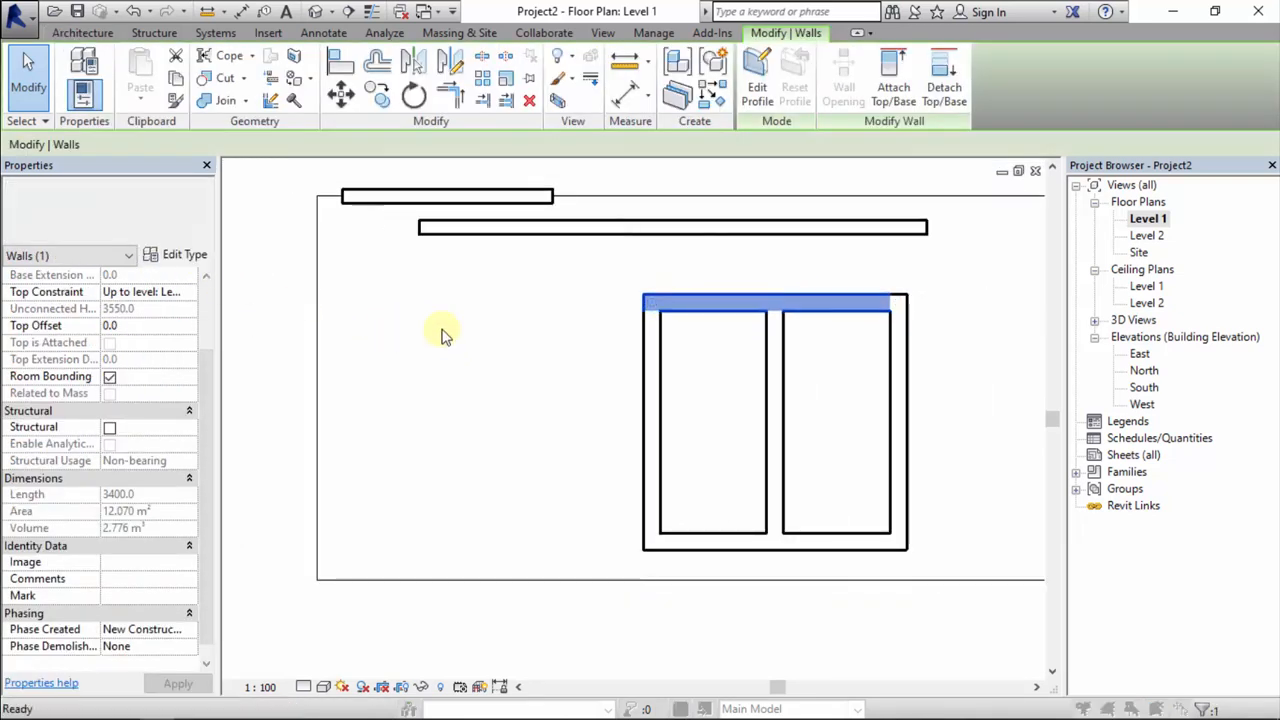
pyautogui.click(605, 81)
pyautogui.click(253, 320)
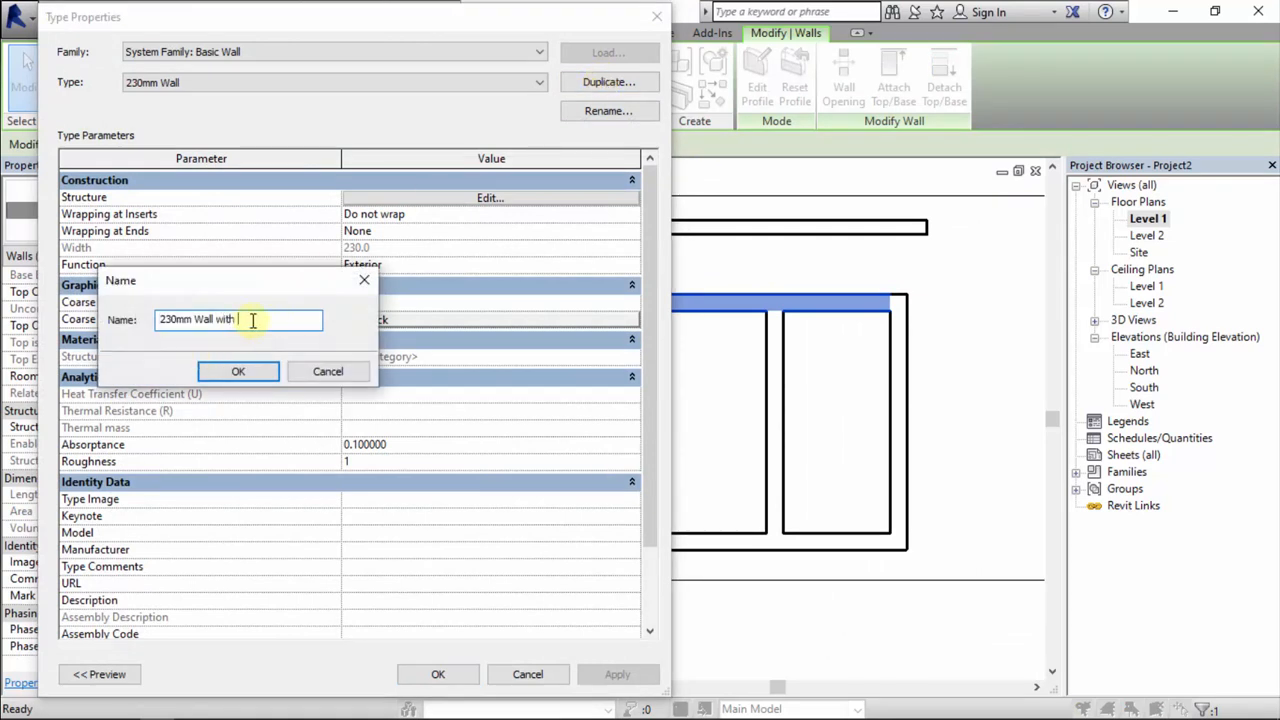
pyautogui.write('with finish')
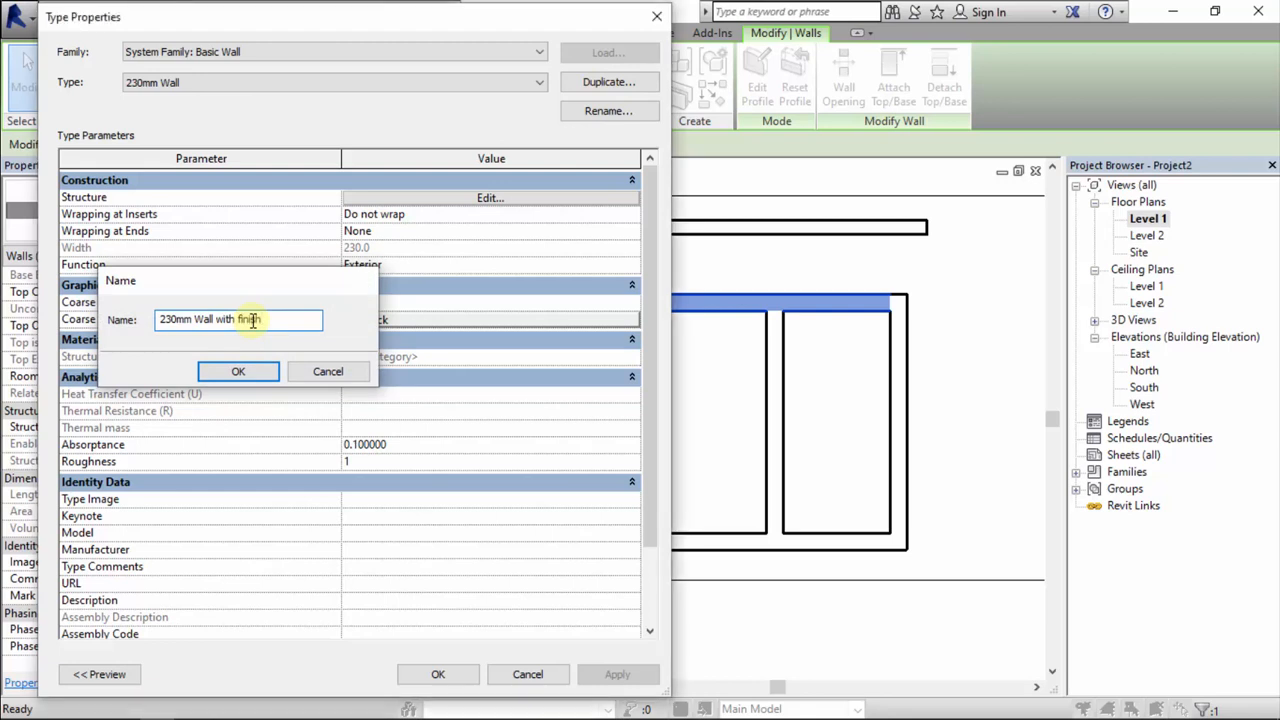
pyautogui.press('Return')
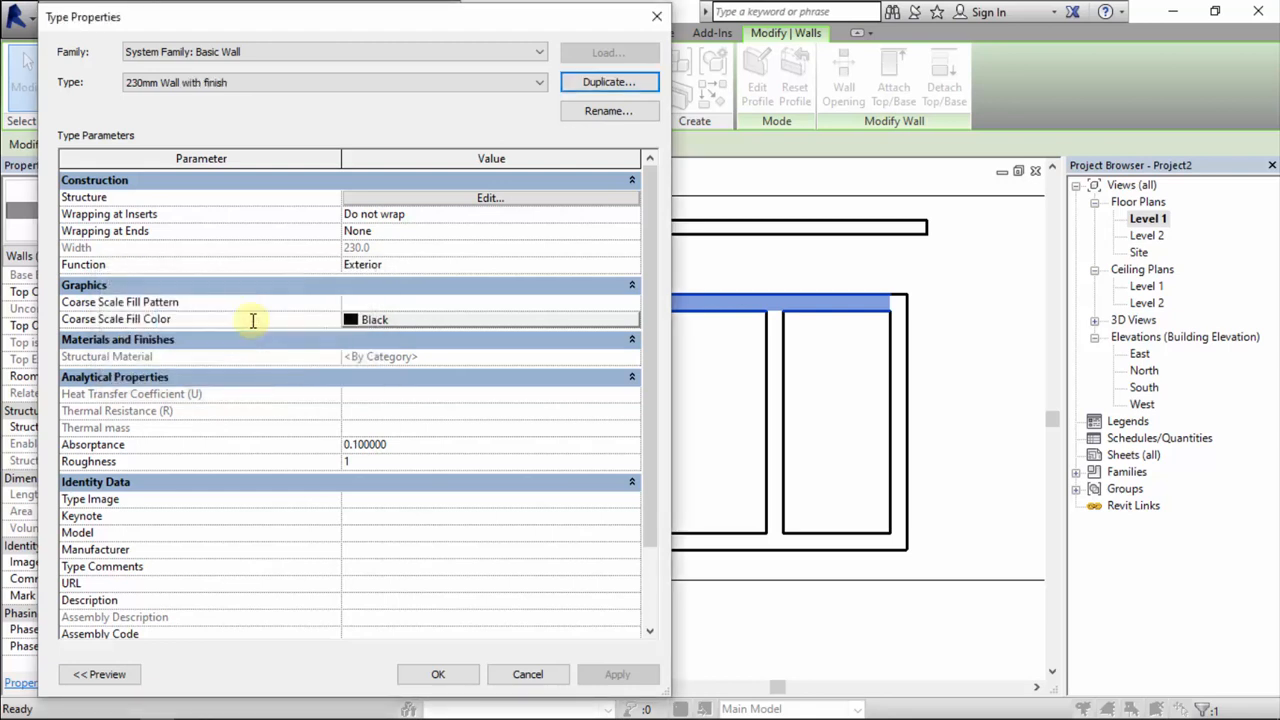
# - Add a Finish 1 [4] layer 7.5 mm thick on the exterior side of the new type's structure layer
pyautogui.click(418, 200)
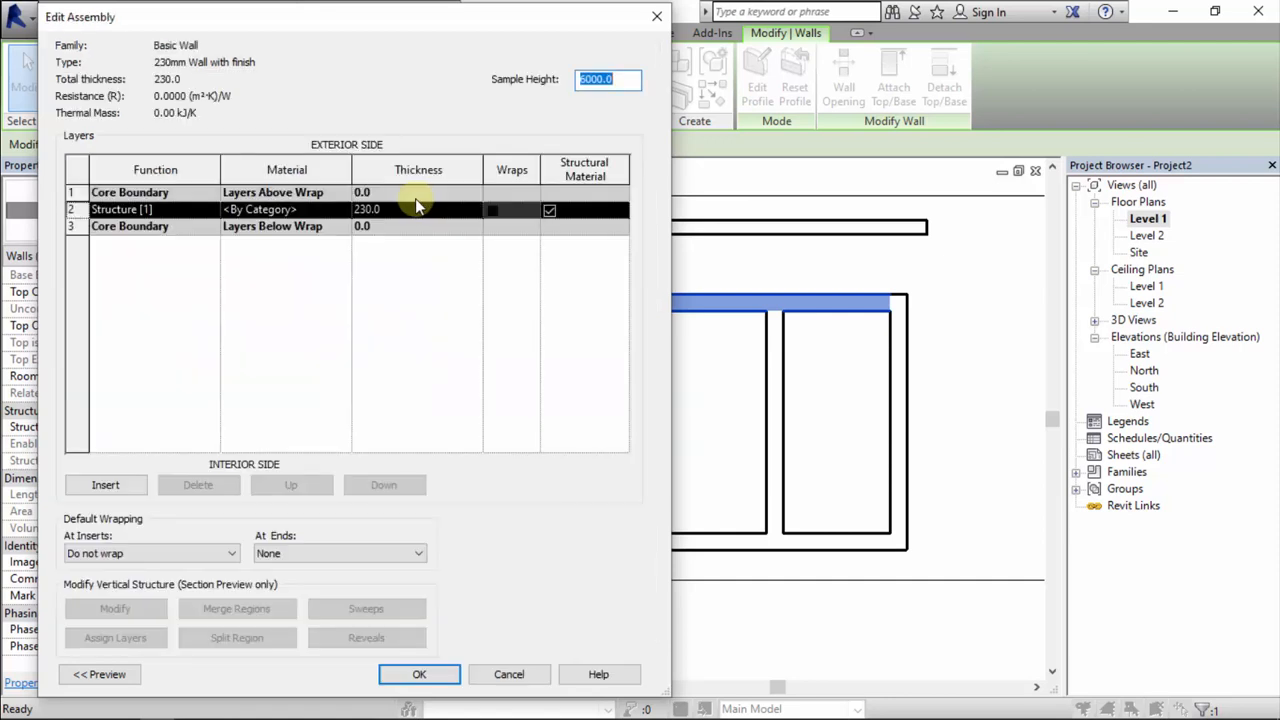
pyautogui.click(92, 487)
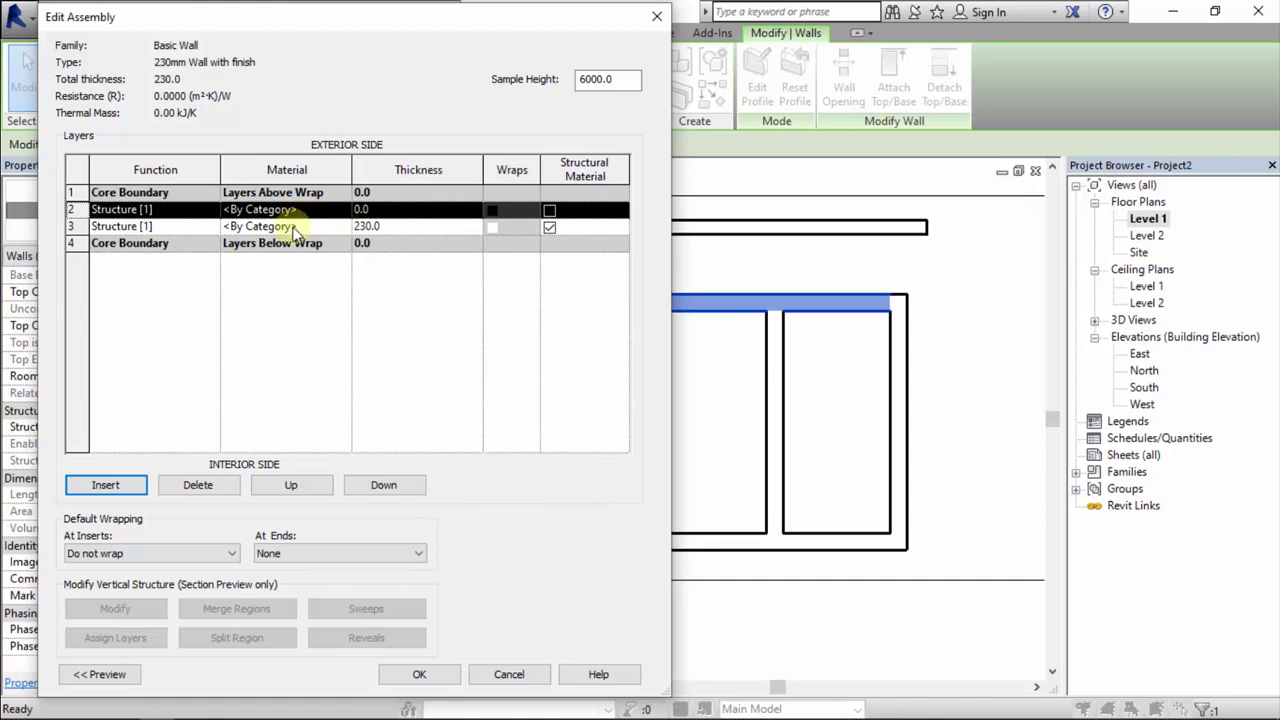
pyautogui.click(182, 209)
pyautogui.click(211, 209)
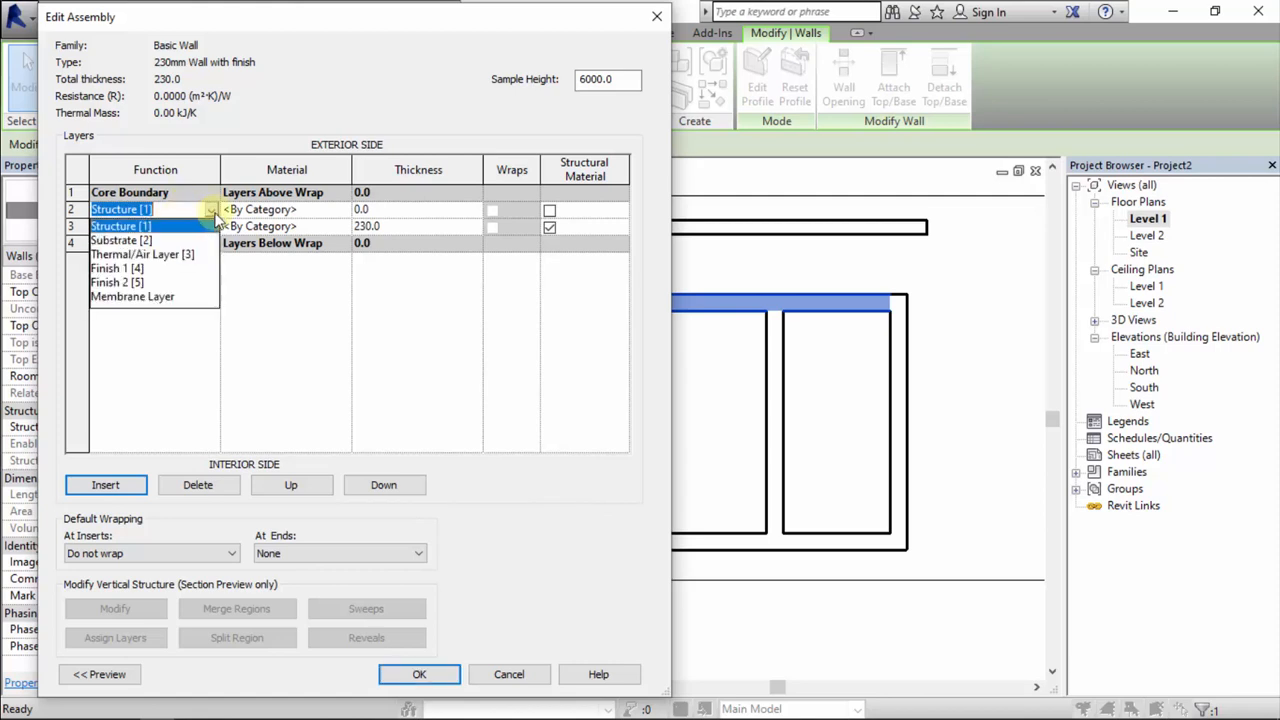
pyautogui.click(140, 270)
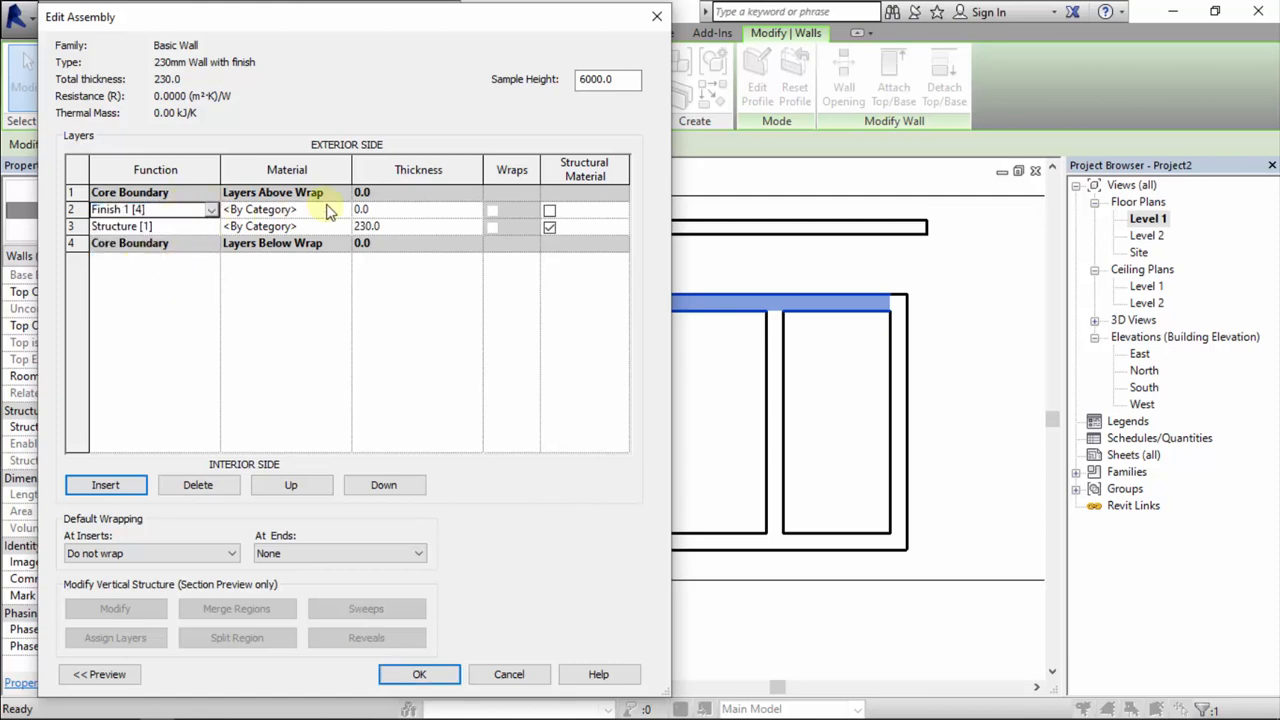
pyautogui.click(392, 210)
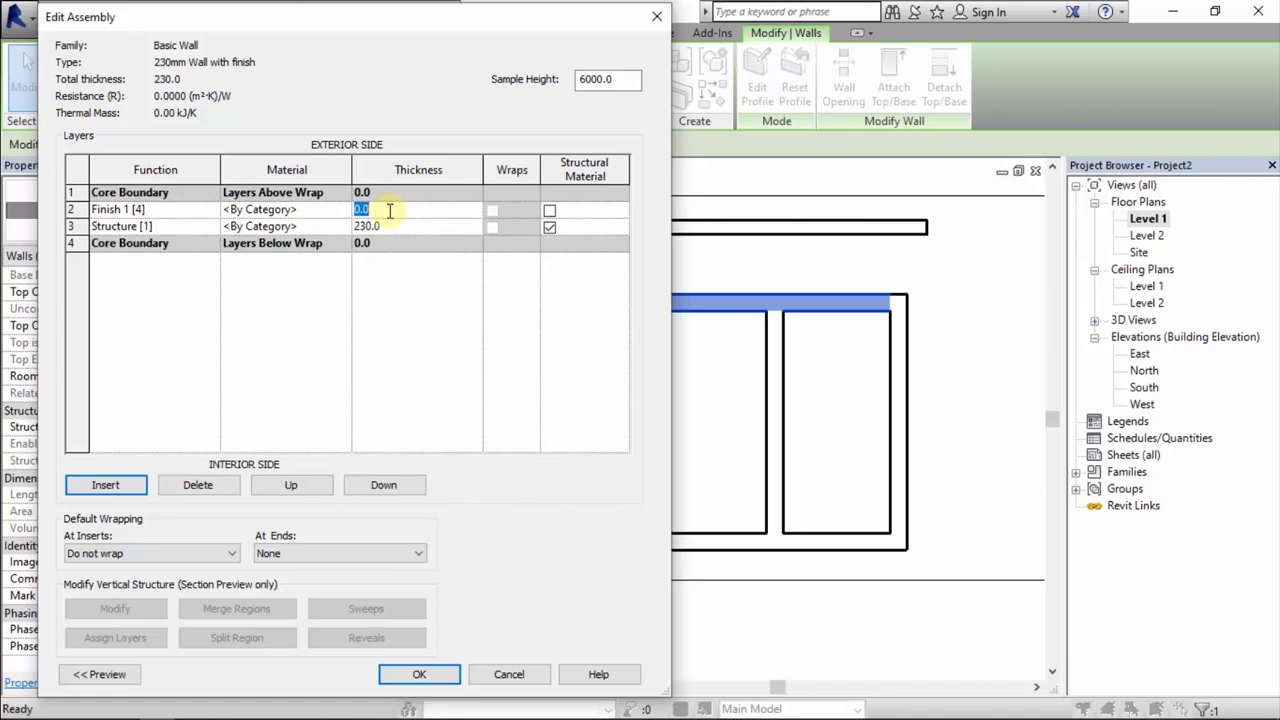
pyautogui.write('7.5')
pyautogui.click(246, 226)
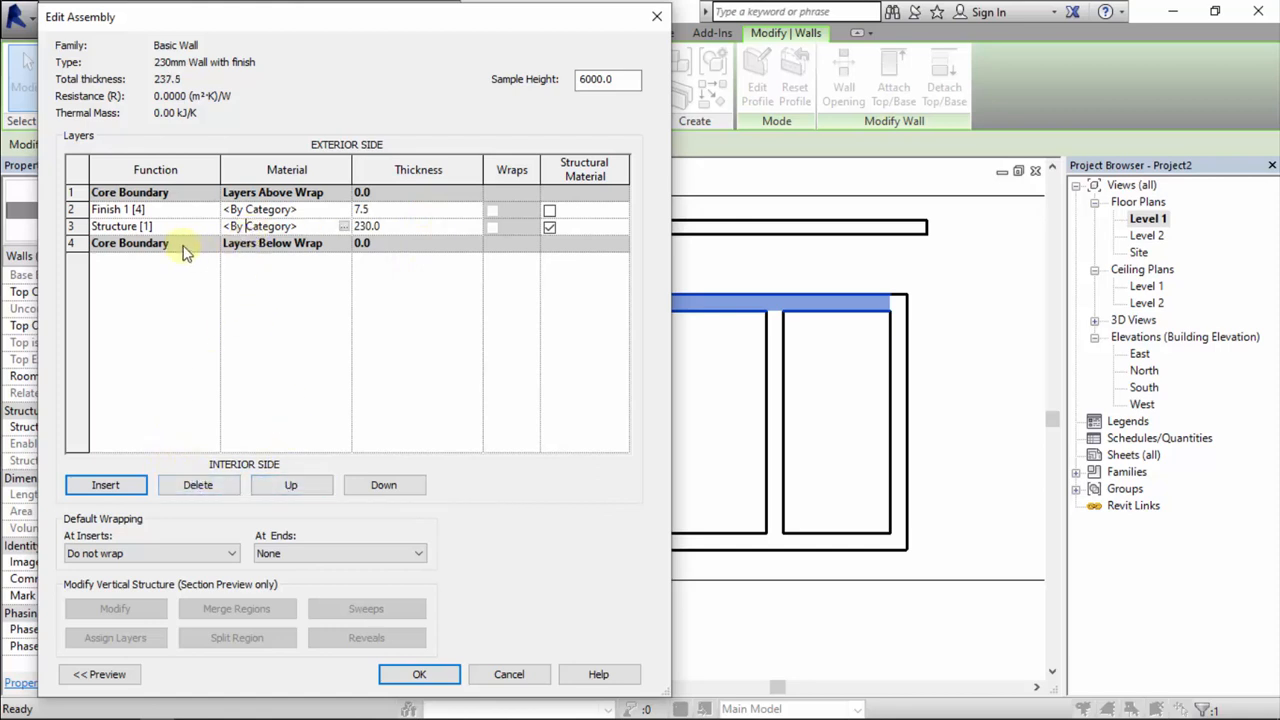
# - Insert another layer in the wall assembly and place it between the 230 mm structure layer and the interior core boundary
pyautogui.click(76, 226)
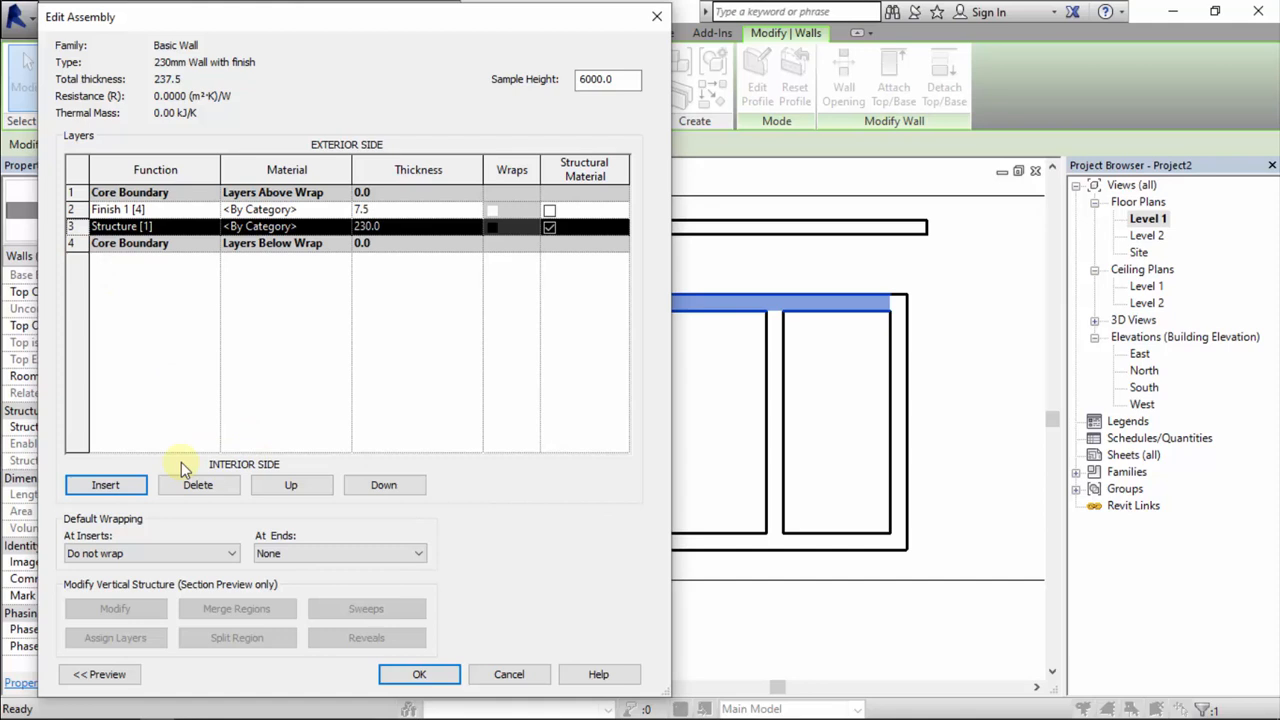
pyautogui.click(112, 485)
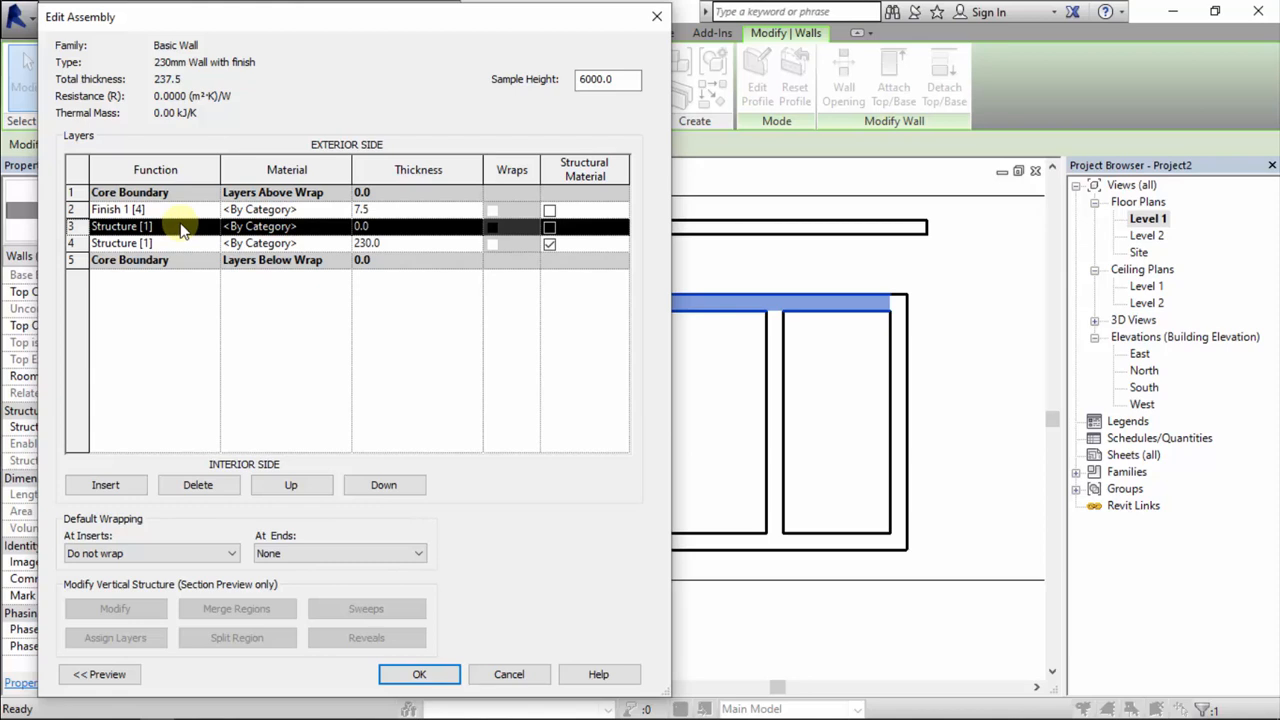
pyautogui.click(374, 485)
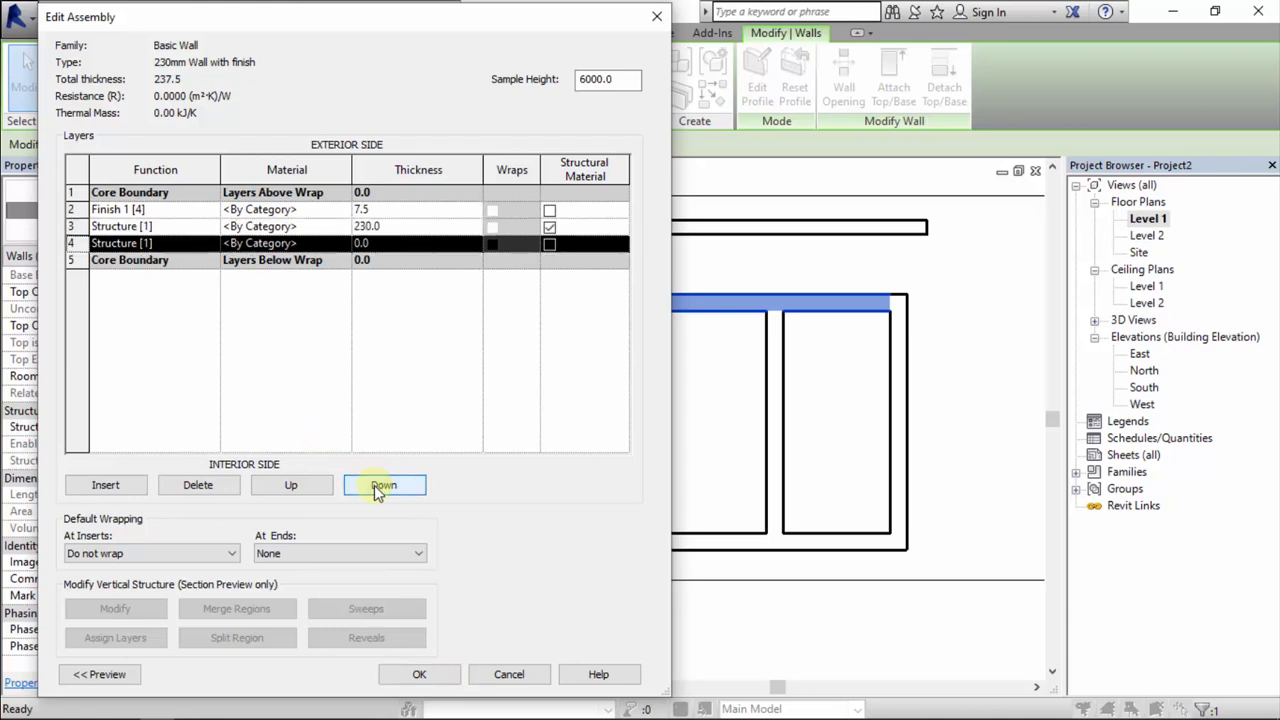
pyautogui.click(374, 485)
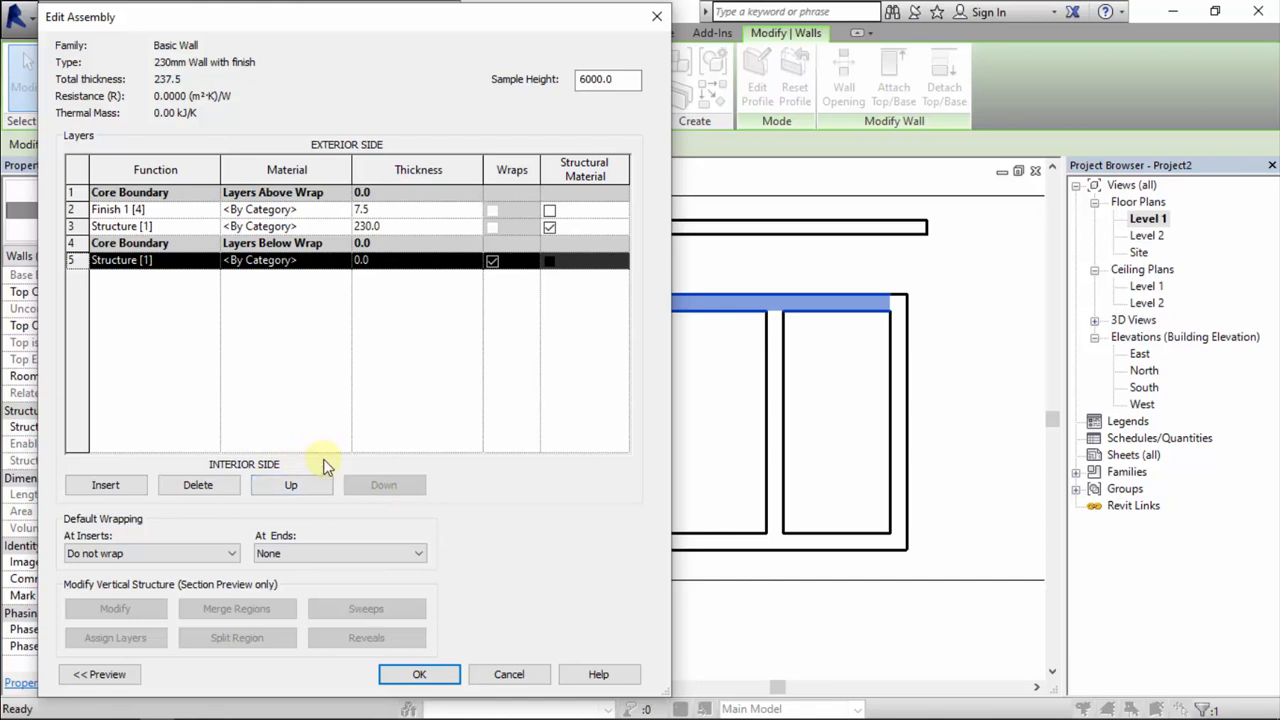
pyautogui.click(290, 485)
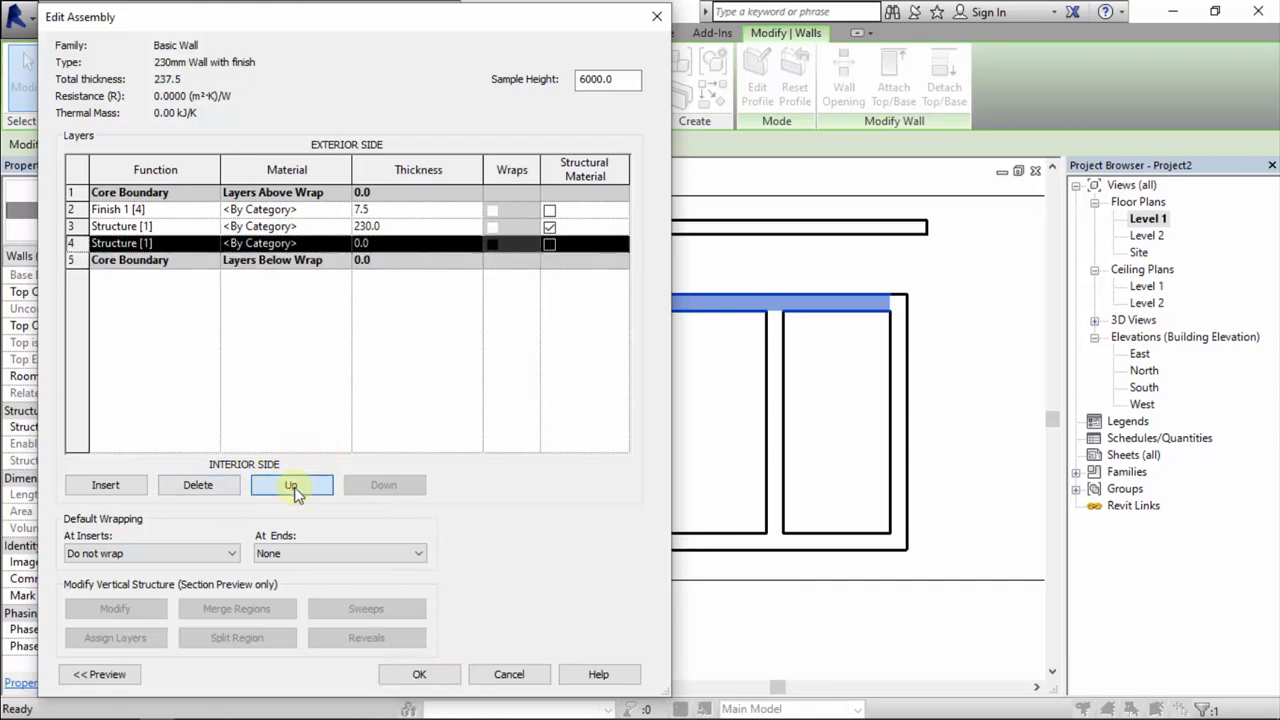
# - Make the interior layer a 7.5 mm Finish 2 [5] layer and apply the edited wall type
pyautogui.click(402, 248)
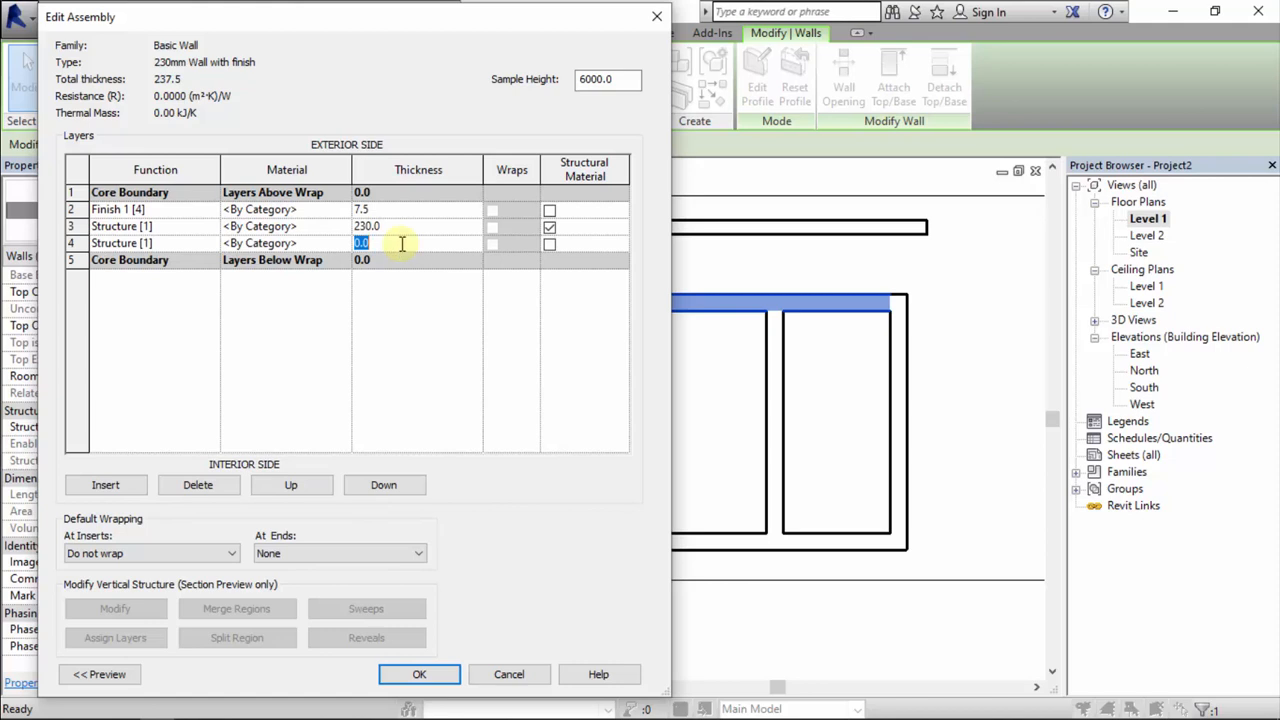
pyautogui.write('7.5')
pyautogui.click(208, 243)
pyautogui.click(150, 318)
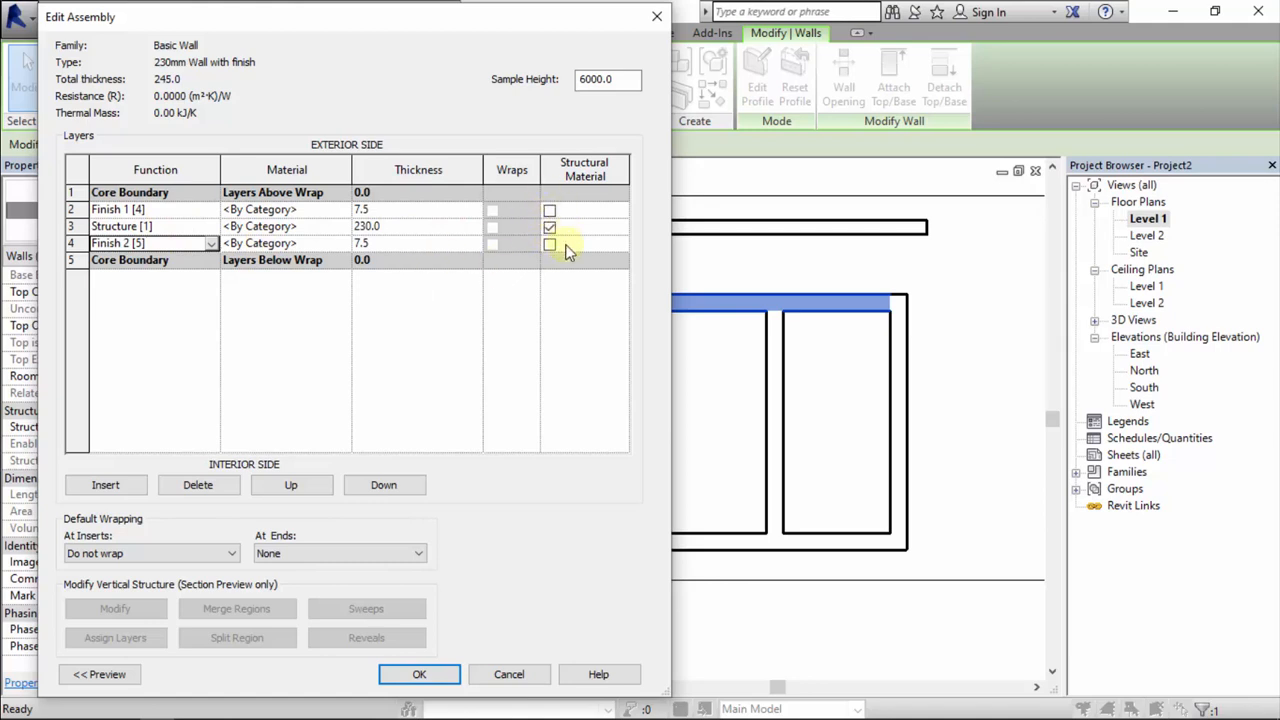
pyautogui.click(419, 674)
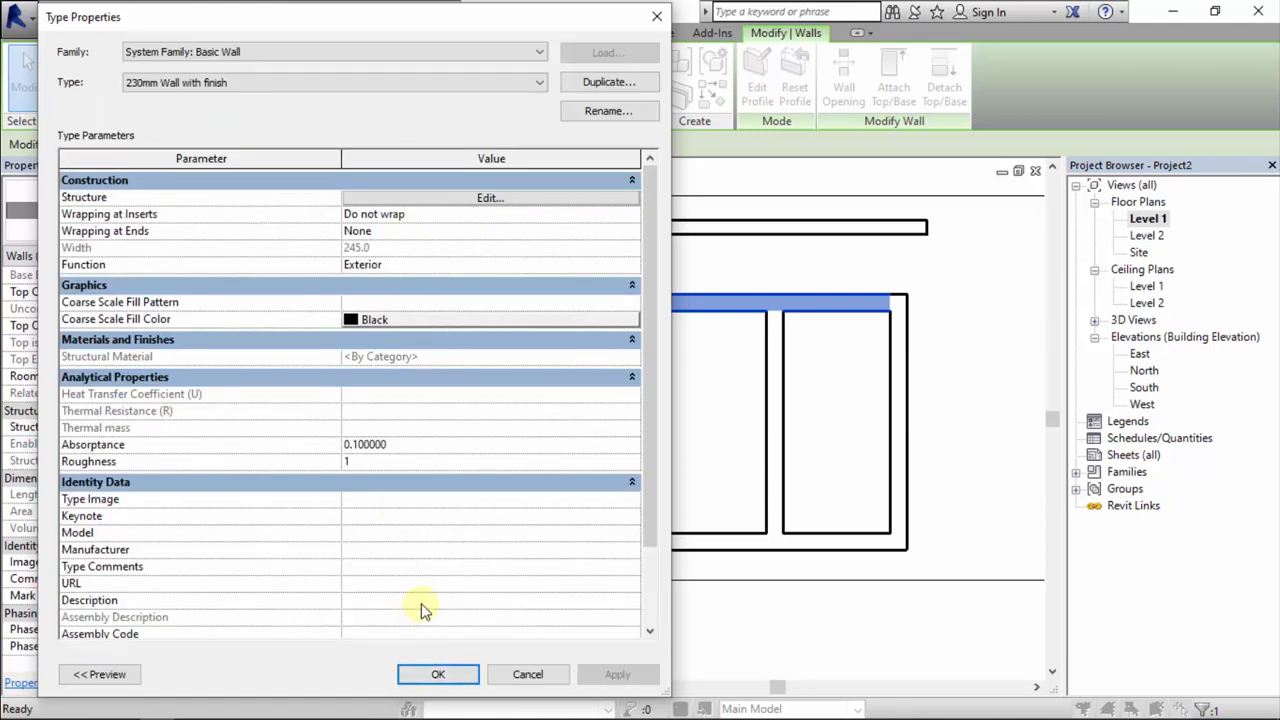
pyautogui.click(443, 674)
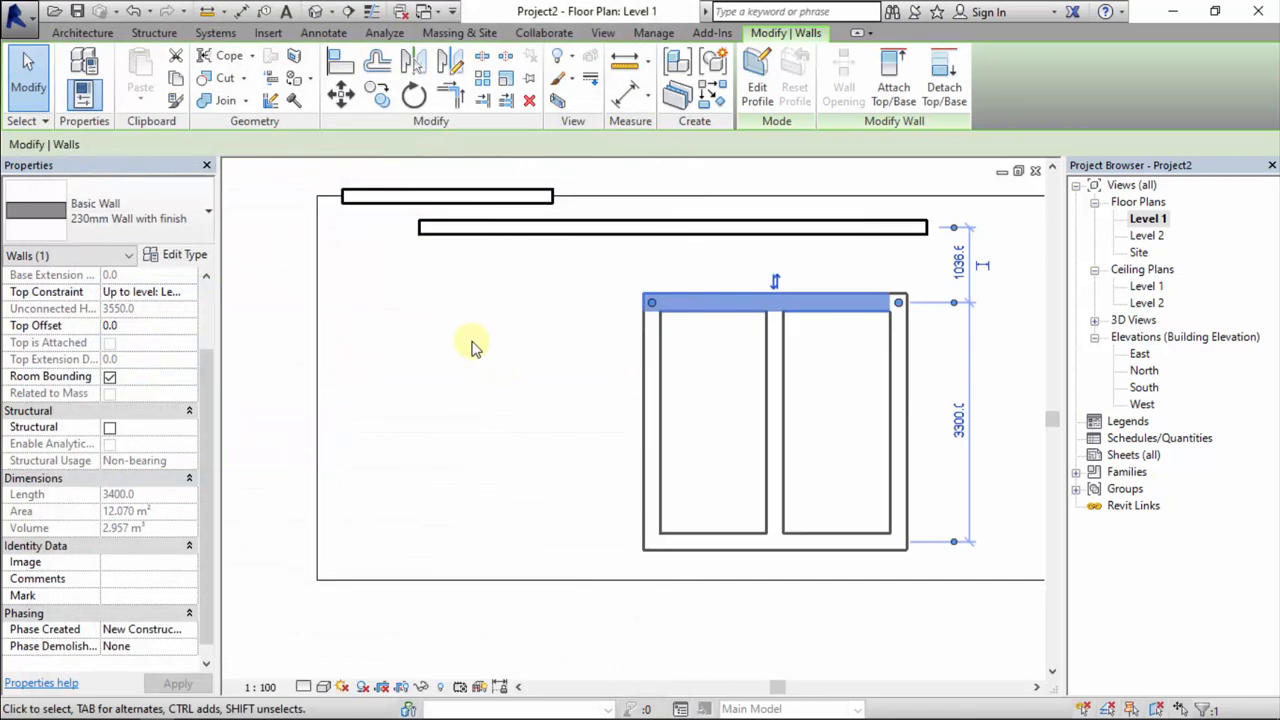
# - Turn on Thin Lines and set the Level 1 floor plan's detail level to Fine
pyautogui.scroll(3, 710, 270)
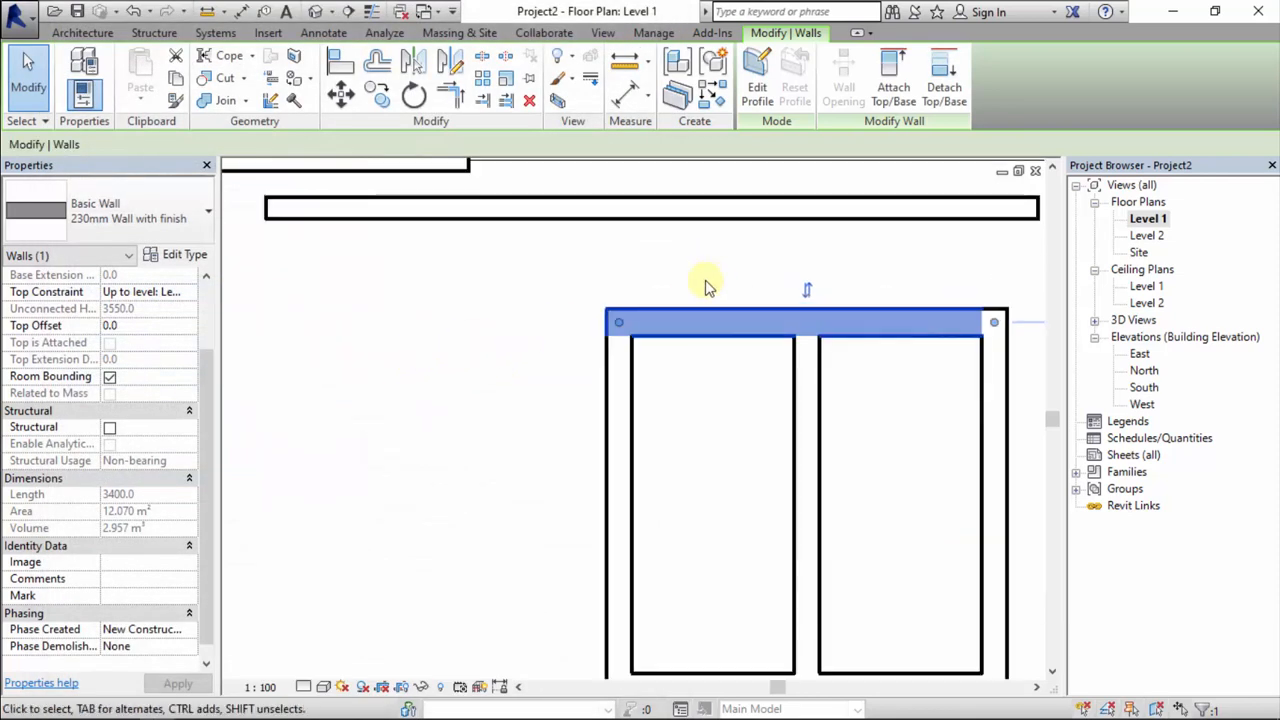
pyautogui.click(683, 353)
pyautogui.scroll(4, 682, 353)
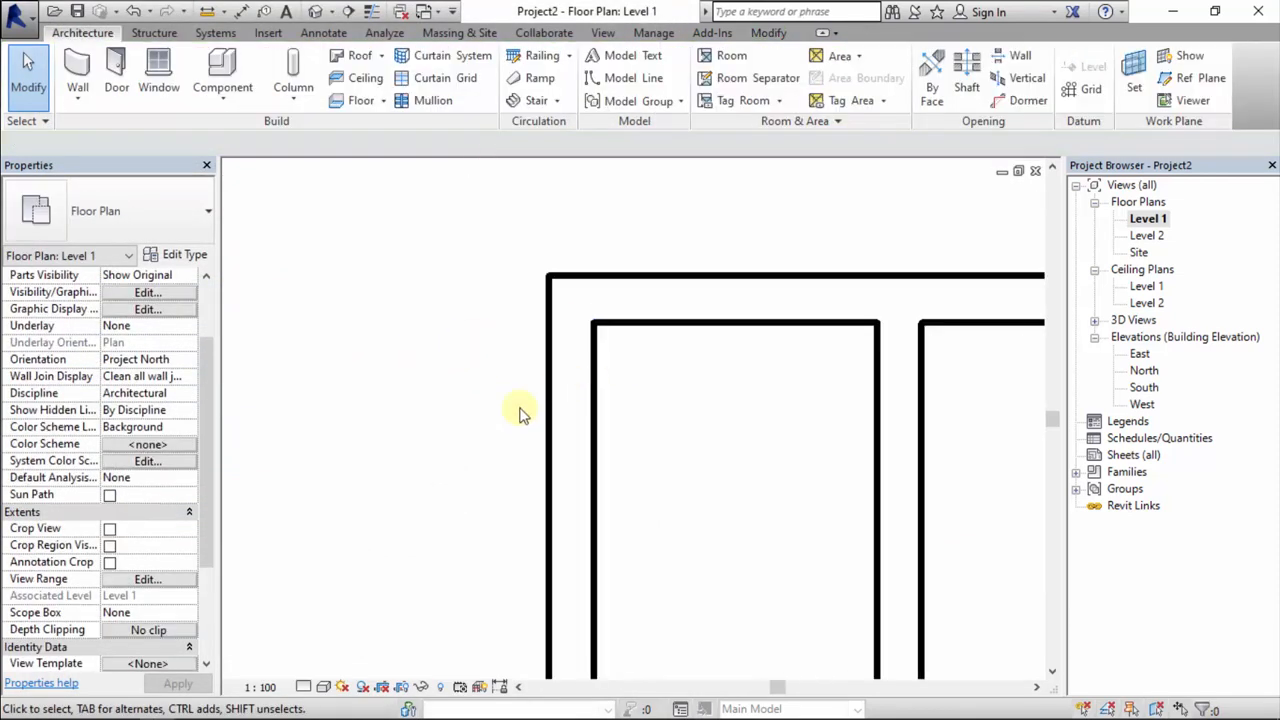
pyautogui.click(371, 11)
pyautogui.click(303, 686)
pyautogui.click(325, 666)
pyautogui.scroll(5, 729, 283)
pyautogui.moveTo(466, 346); pyautogui.dragTo(594, 326, button='middle')
pyautogui.click(303, 686)
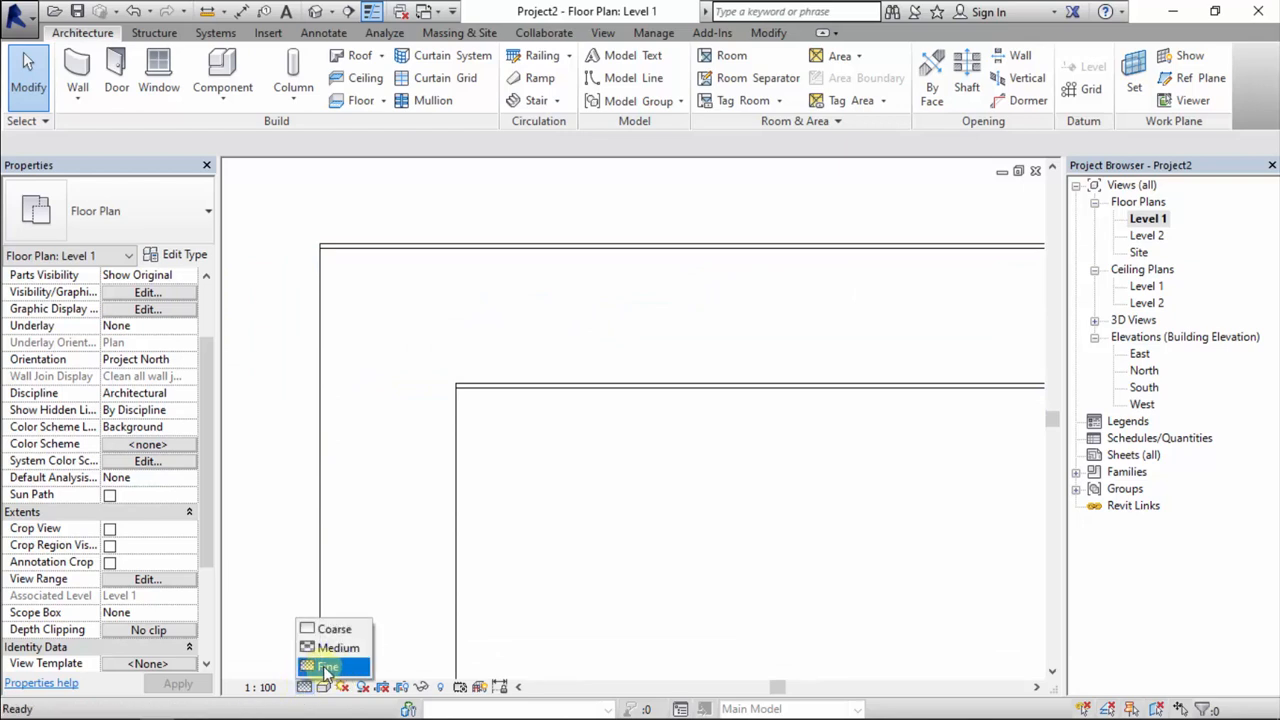
pyautogui.click(325, 667)
# - Set both finish layers of the 230mm Wall with finish type to 15 mm thick and apply the change
pyautogui.moveTo(566, 423); pyautogui.dragTo(477, 446, button='middle')
pyautogui.scroll(2, 623, 354)
pyautogui.moveTo(569, 337); pyautogui.dragTo(593, 392, button='middle')
pyautogui.moveTo(506, 374); pyautogui.dragTo(525, 296, button='middle')
pyautogui.click(518, 209)
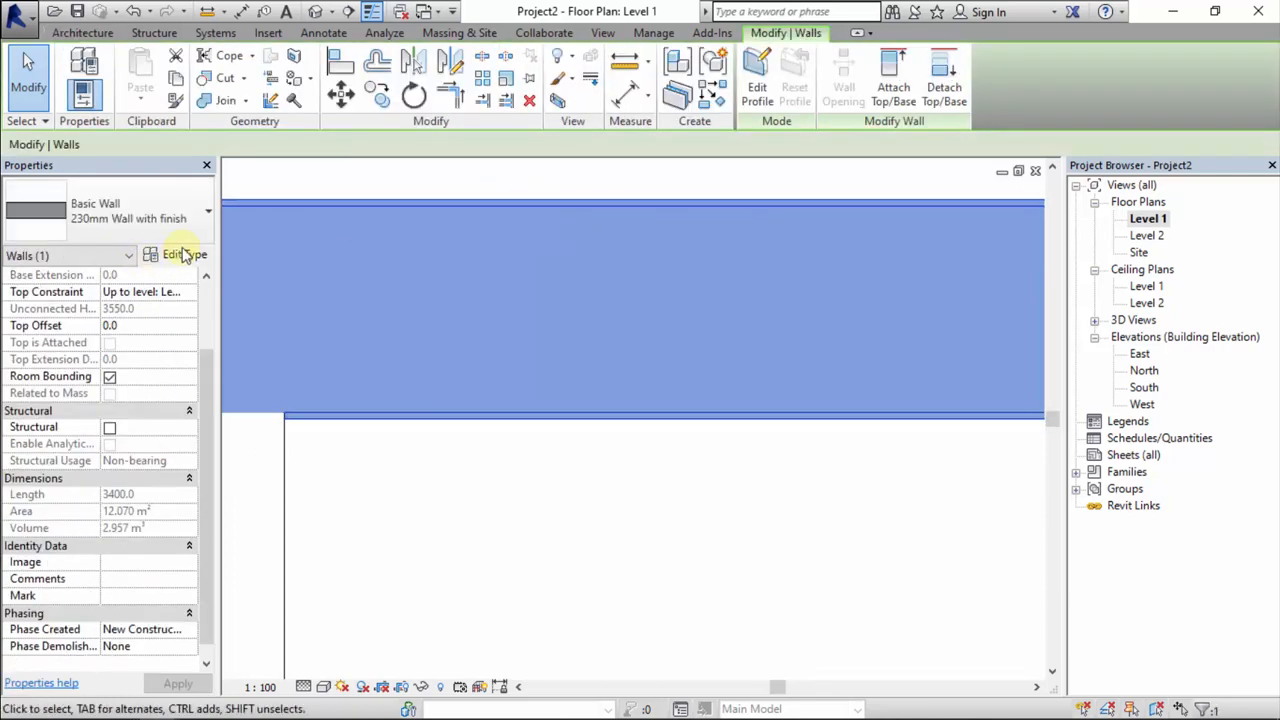
pyautogui.click(172, 254)
pyautogui.click(490, 197)
pyautogui.click(420, 211)
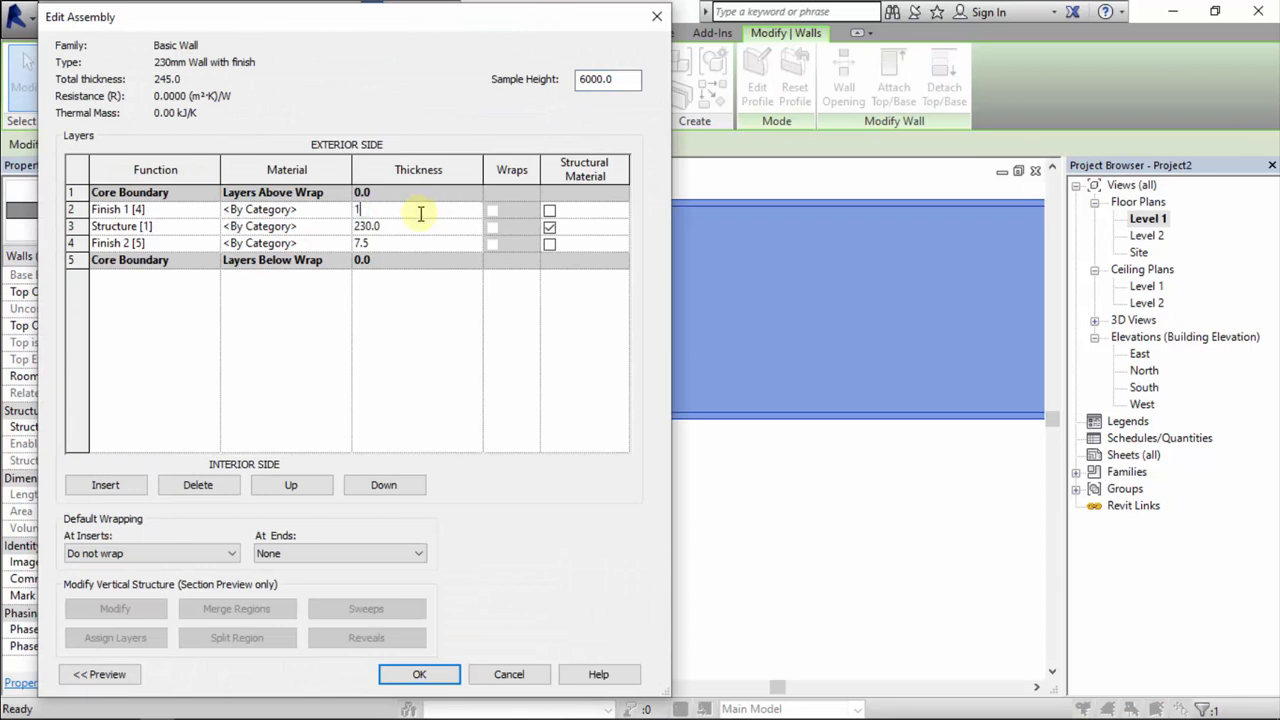
pyautogui.write('15')
pyautogui.click(418, 242)
pyautogui.write('15')
pyautogui.click(422, 673)
pyautogui.click(429, 674)
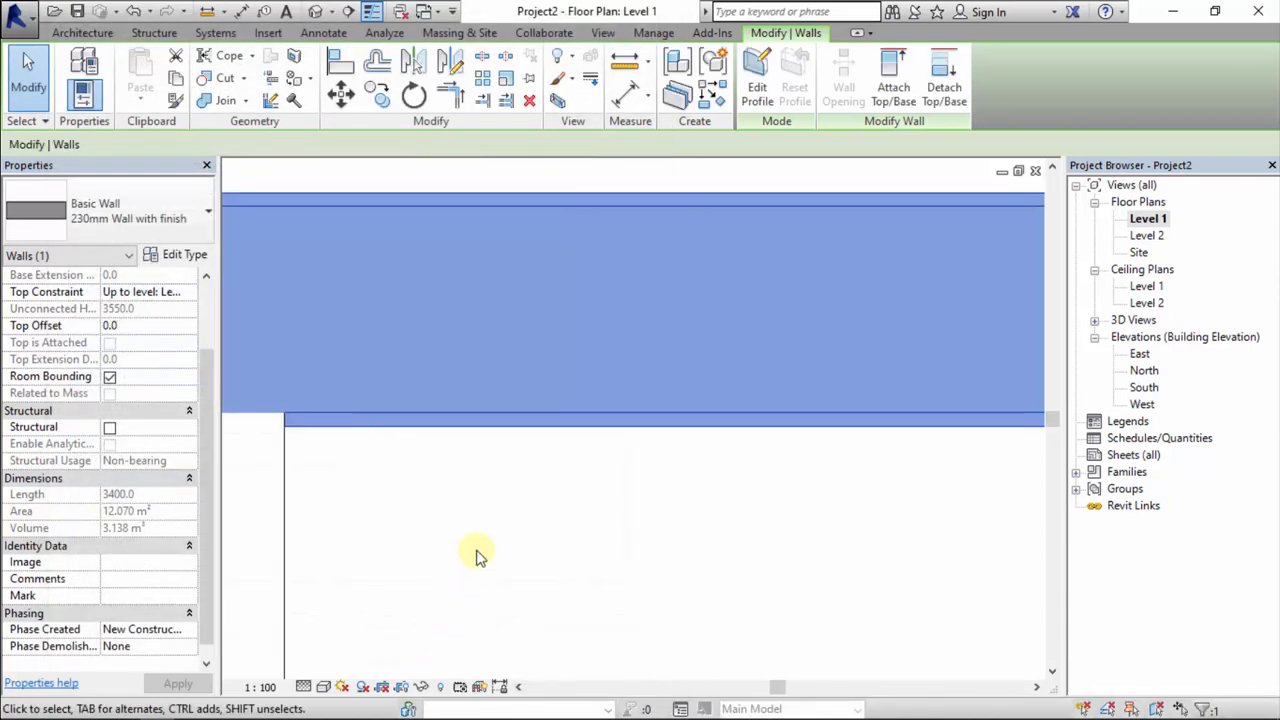
# - Deselect the wall and examine its finish layers around the room's upper-left corner
pyautogui.click(476, 556)
pyautogui.scroll(-3, 536, 498)
pyautogui.moveTo(558, 514); pyautogui.dragTo(487, 406, button='middle')
pyautogui.scroll(4, 449, 302)
pyautogui.moveTo(450, 447); pyautogui.dragTo(536, 374, button='middle')
pyautogui.scroll(-2, 536, 374)
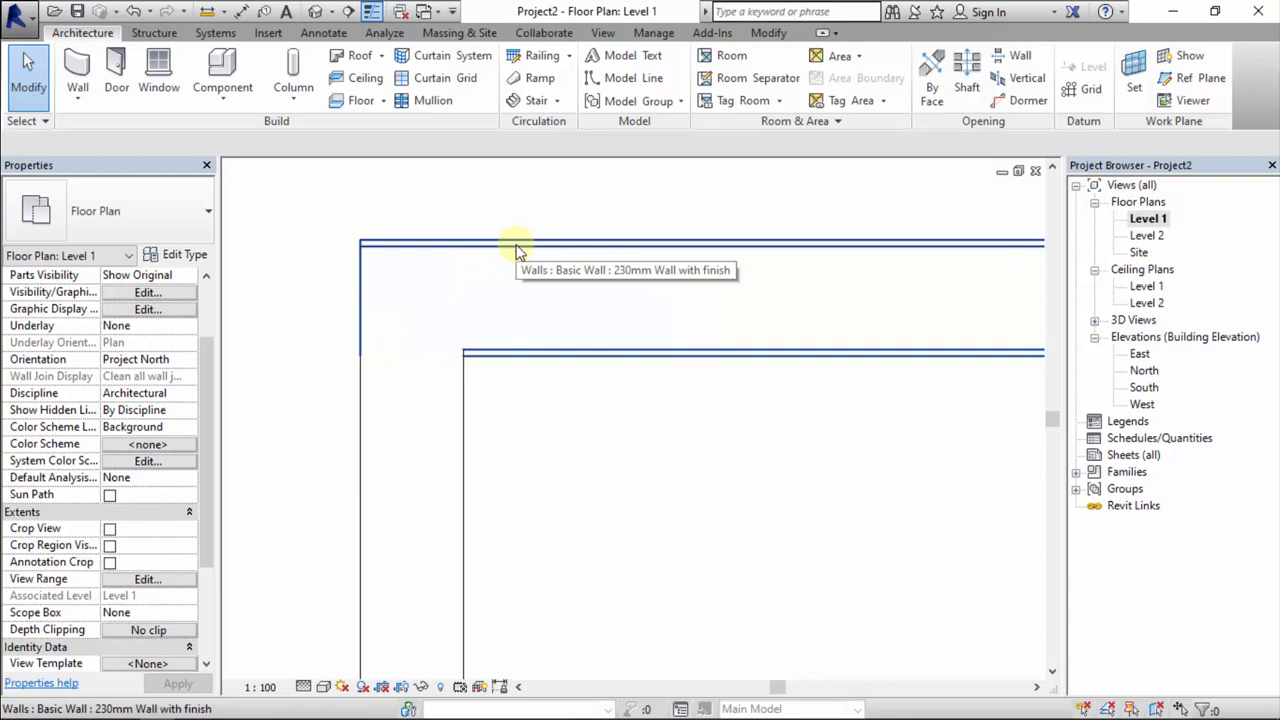
pyautogui.scroll(-2, 471, 450)
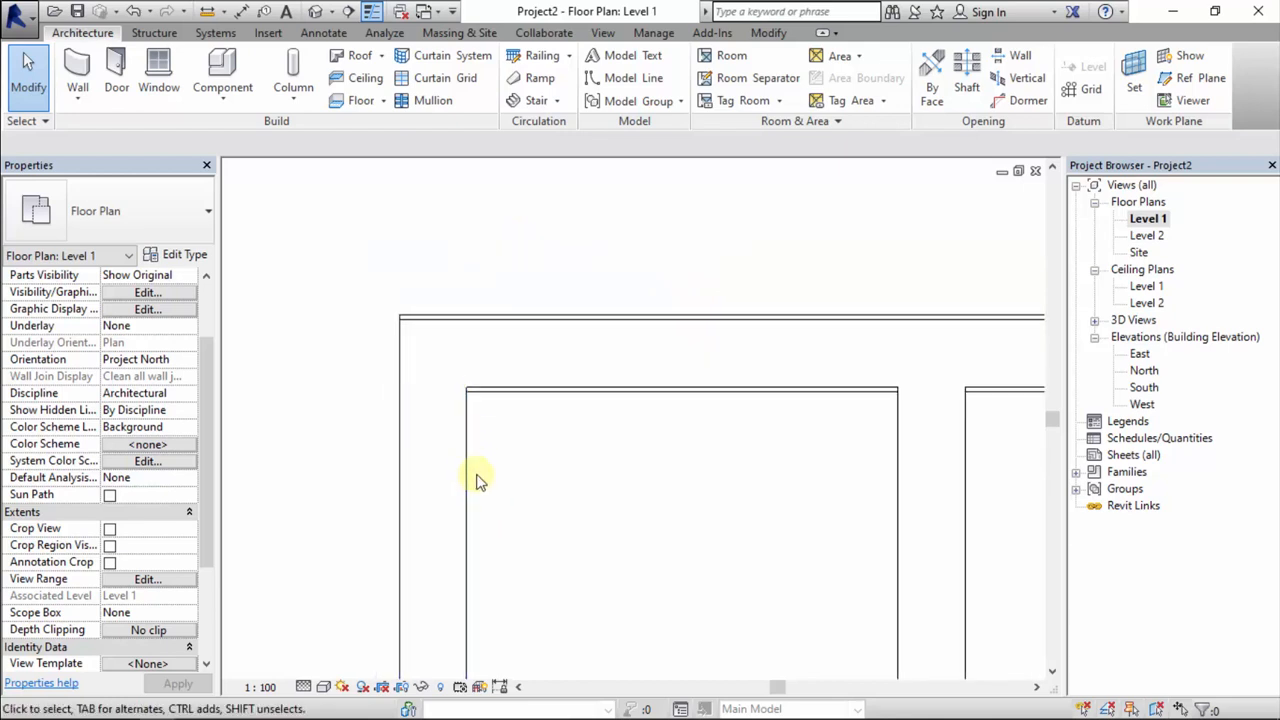
# - Check the wall type of the two-room layout's left wall
pyautogui.click(469, 486)
pyautogui.scroll(-2, 523, 543)
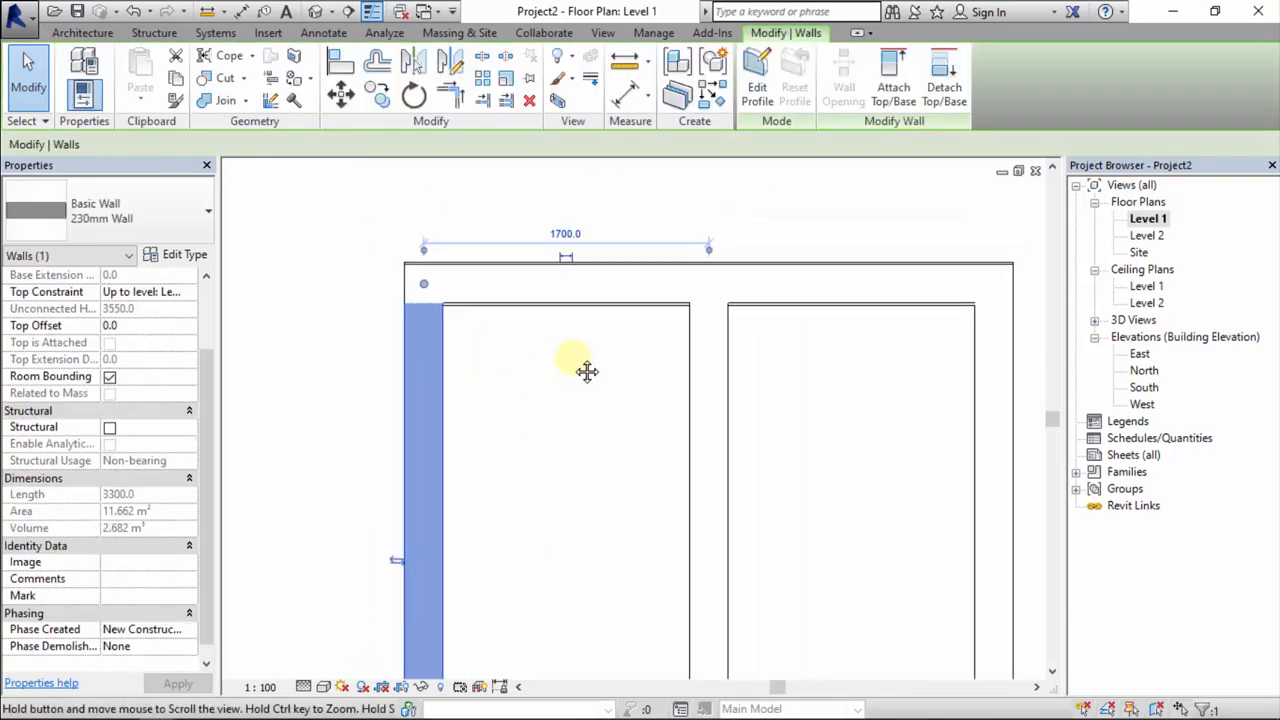
pyautogui.click(571, 434)
pyautogui.scroll(2, 303, 474)
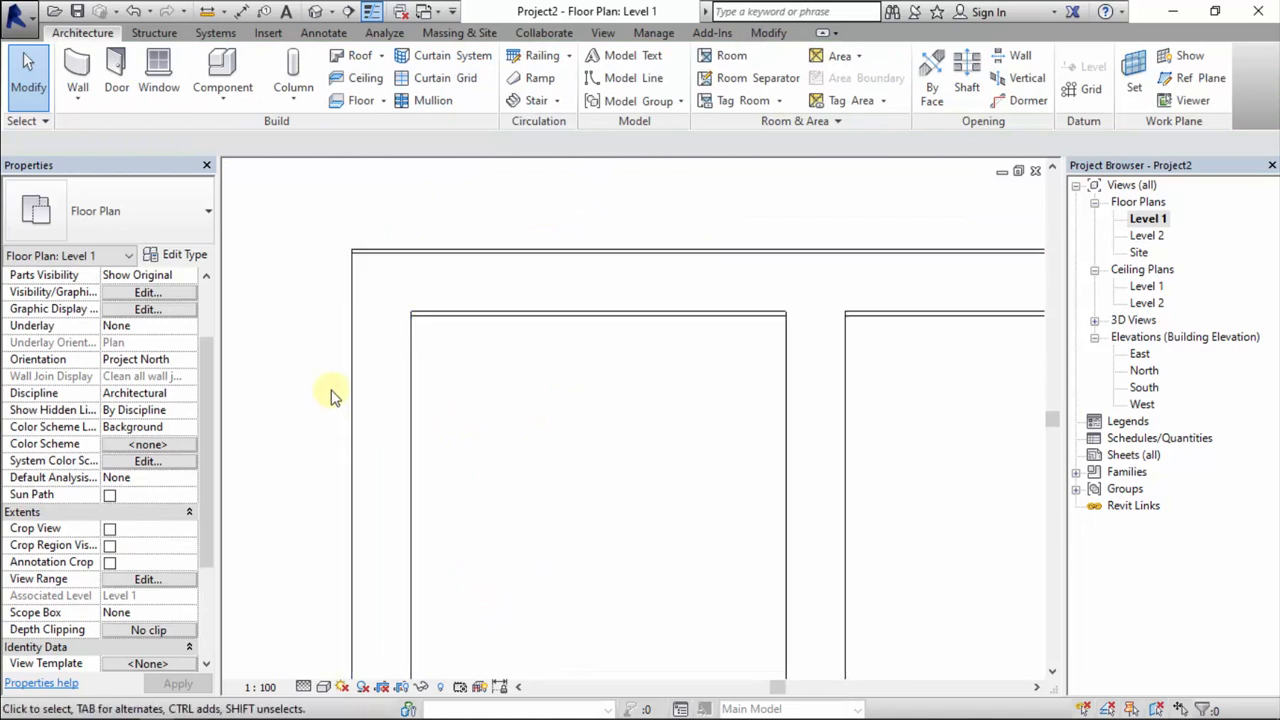
pyautogui.click(351, 394)
pyautogui.click(490, 432)
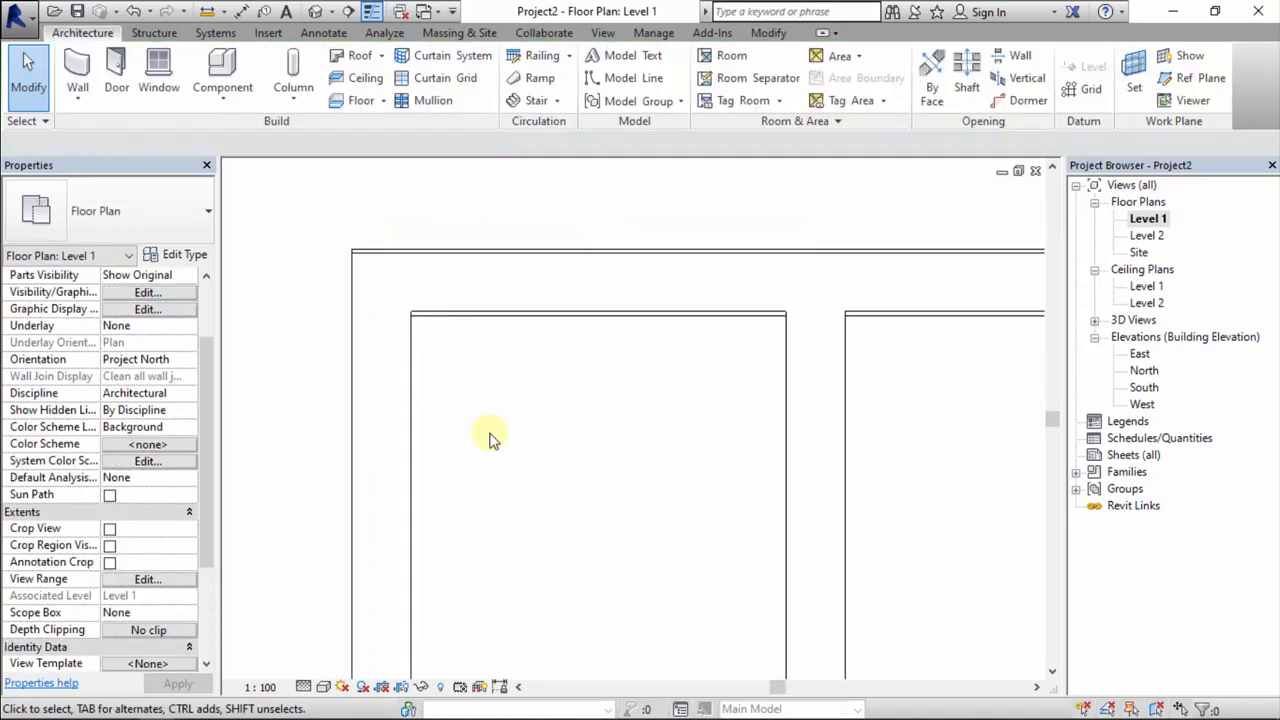
# - Delete the two separate walls lying above the two-room layout near the large rectangle's upper edge
pyautogui.scroll(-4, 490, 440)
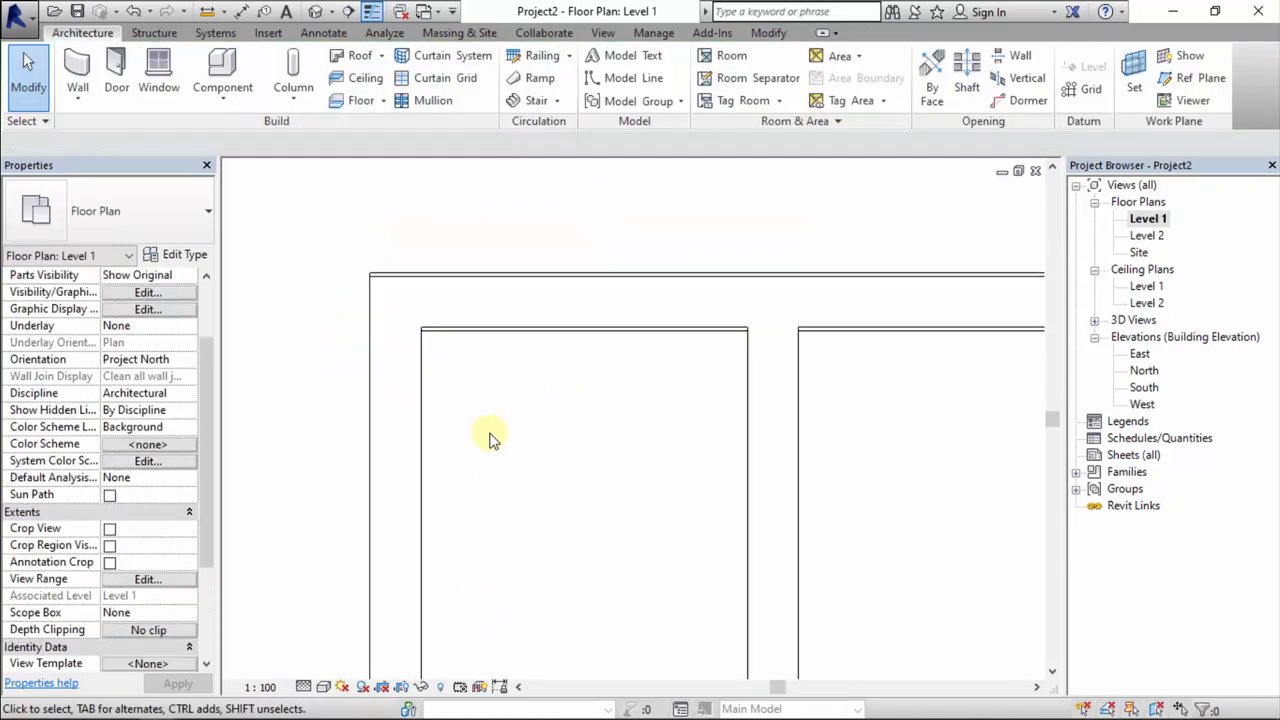
pyautogui.scroll(-3, 532, 342)
pyautogui.moveTo(531, 337); pyautogui.dragTo(623, 371, button='middle')
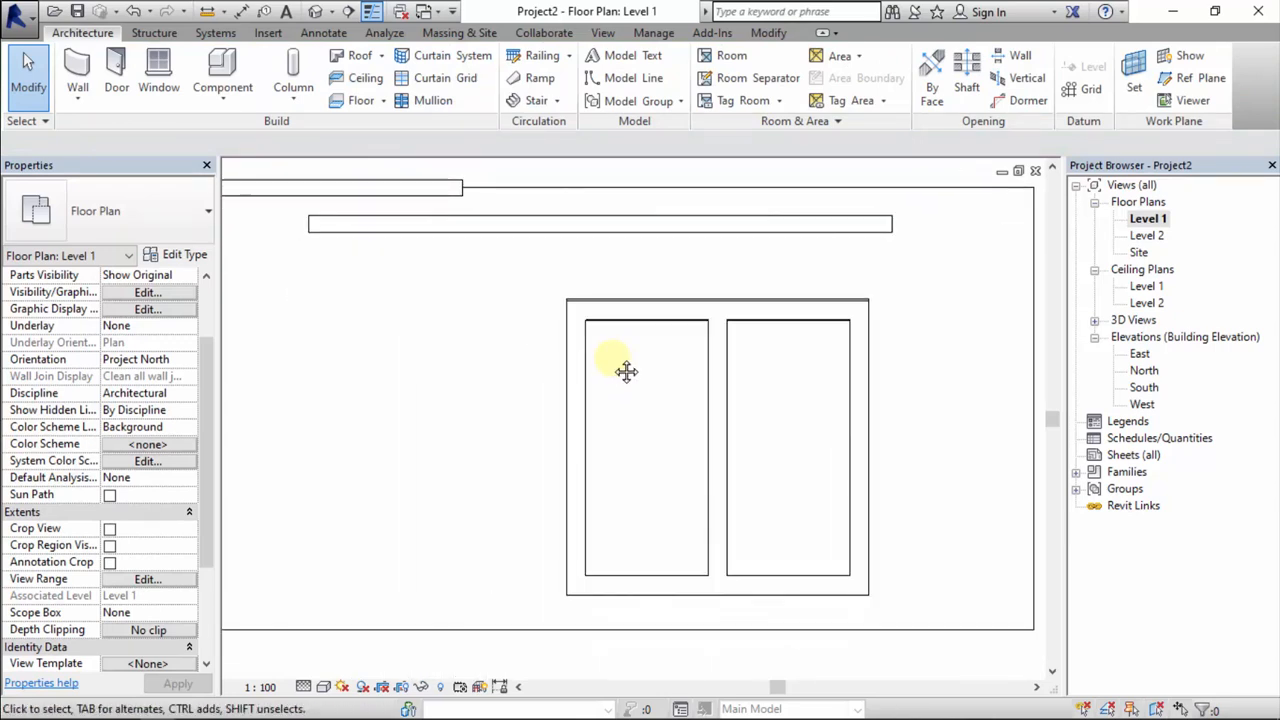
pyautogui.click(579, 365)
pyautogui.scroll(1, 530, 385)
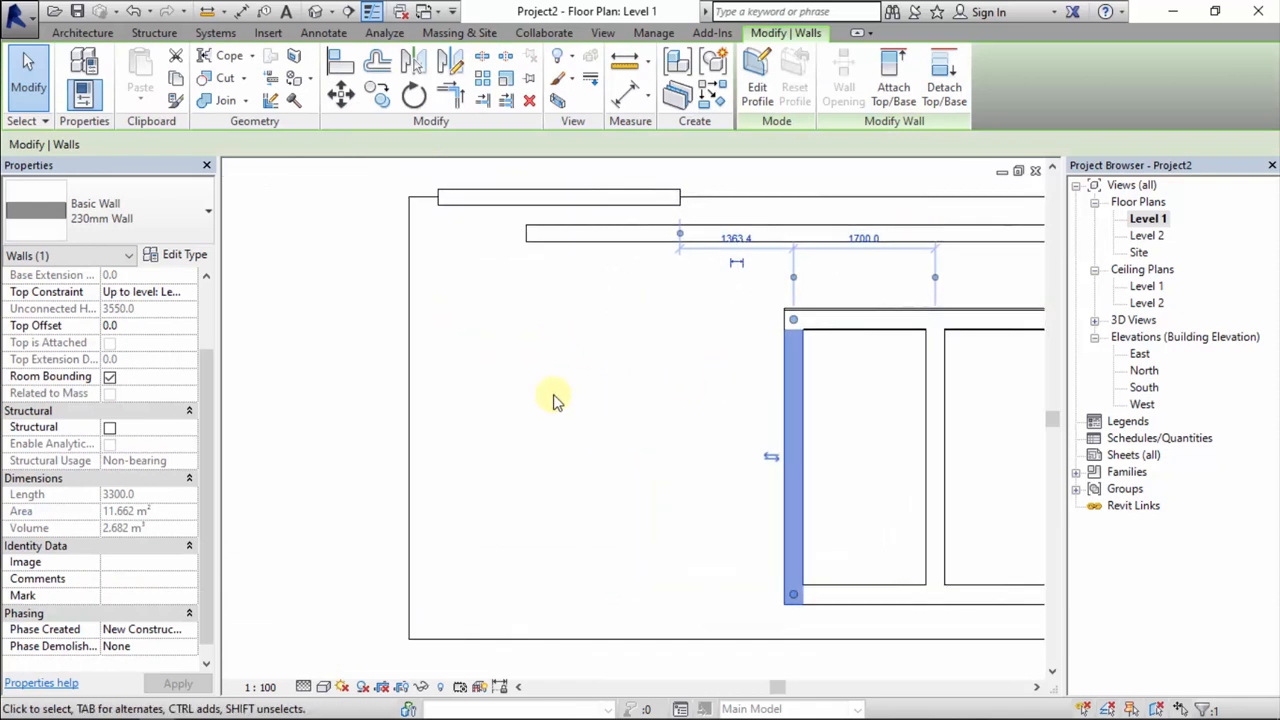
pyautogui.scroll(-2, 506, 340)
pyautogui.click(509, 275)
pyautogui.press('Delete')
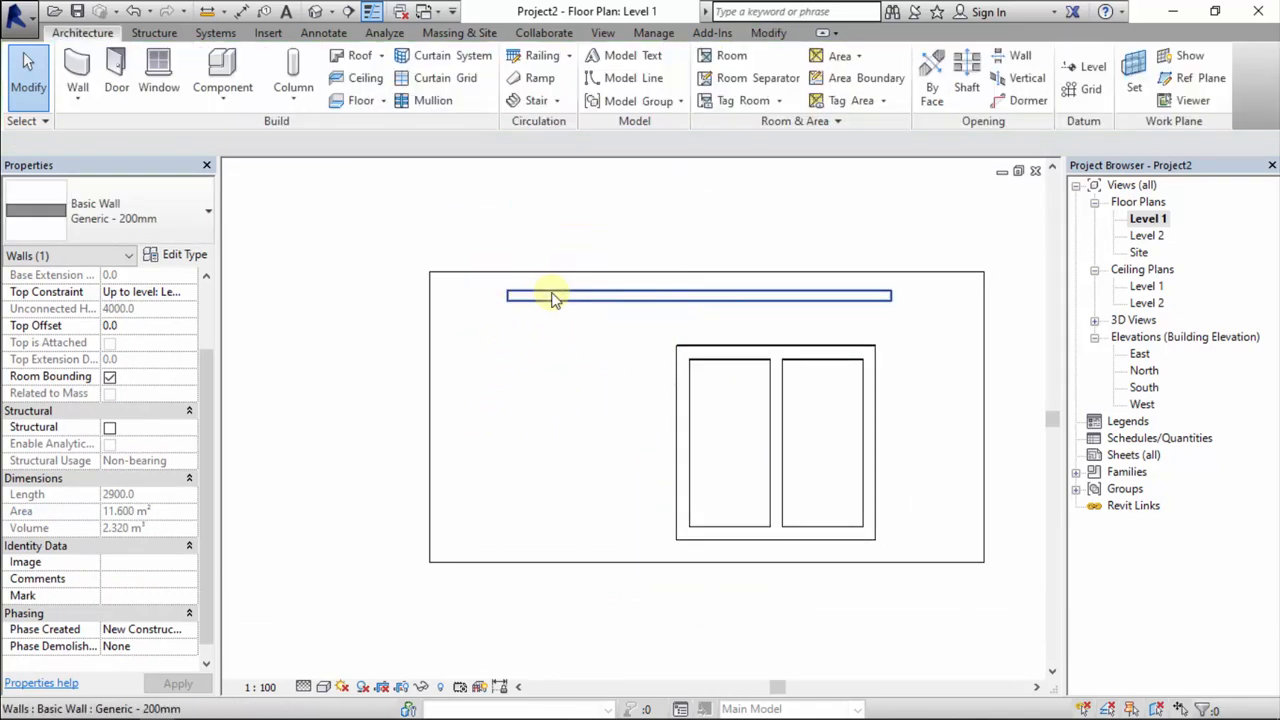
pyautogui.click(575, 297)
pyautogui.press('Delete')
pyautogui.moveTo(606, 310); pyautogui.dragTo(562, 292, button='middle')
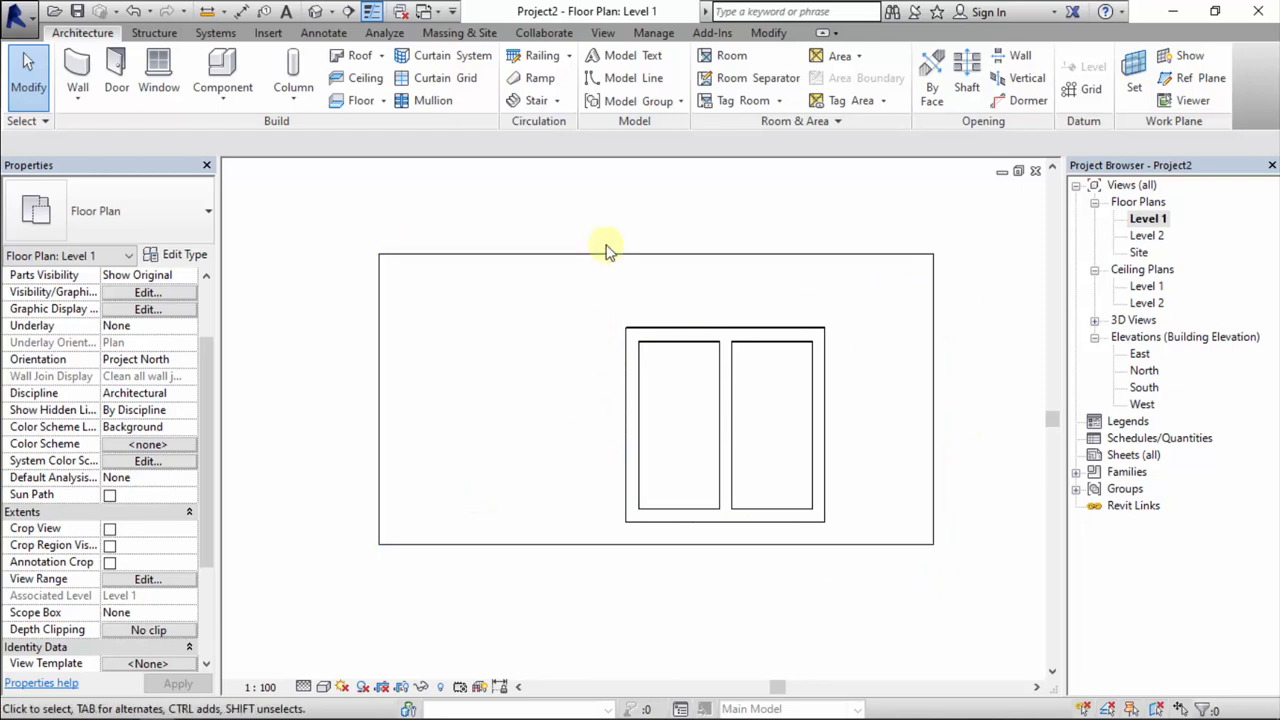
# - Compare the right wall with the upper finish-layered wall at the layout's upper-right corner
pyautogui.scroll(3, 790, 343)
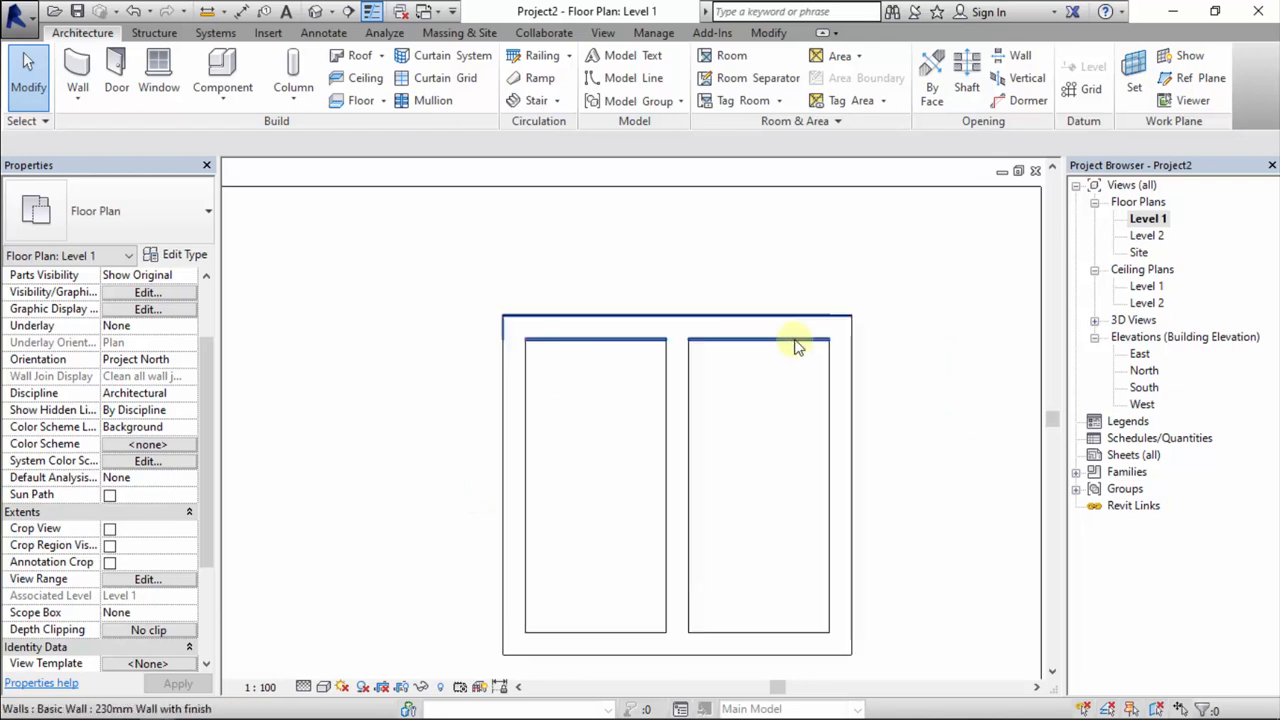
pyautogui.click(852, 415)
pyautogui.press('Escape')
pyautogui.scroll(3, 850, 340)
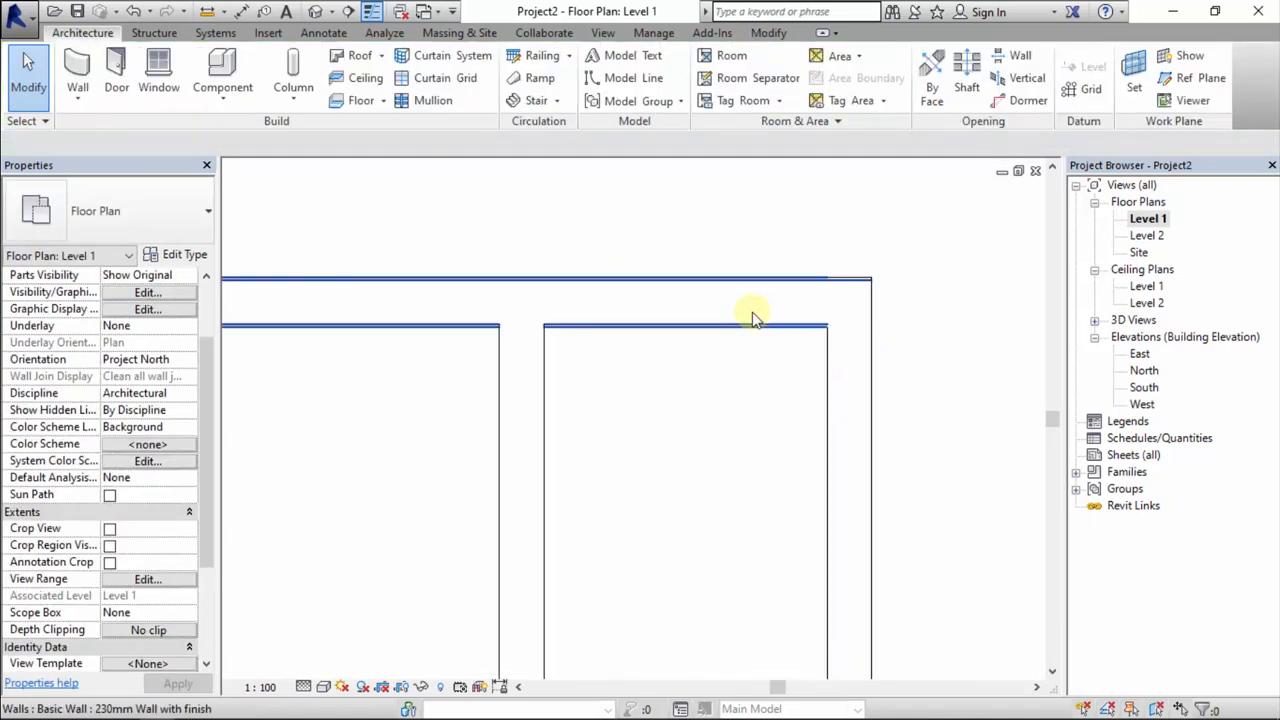
pyautogui.click(836, 369)
pyautogui.click(818, 370)
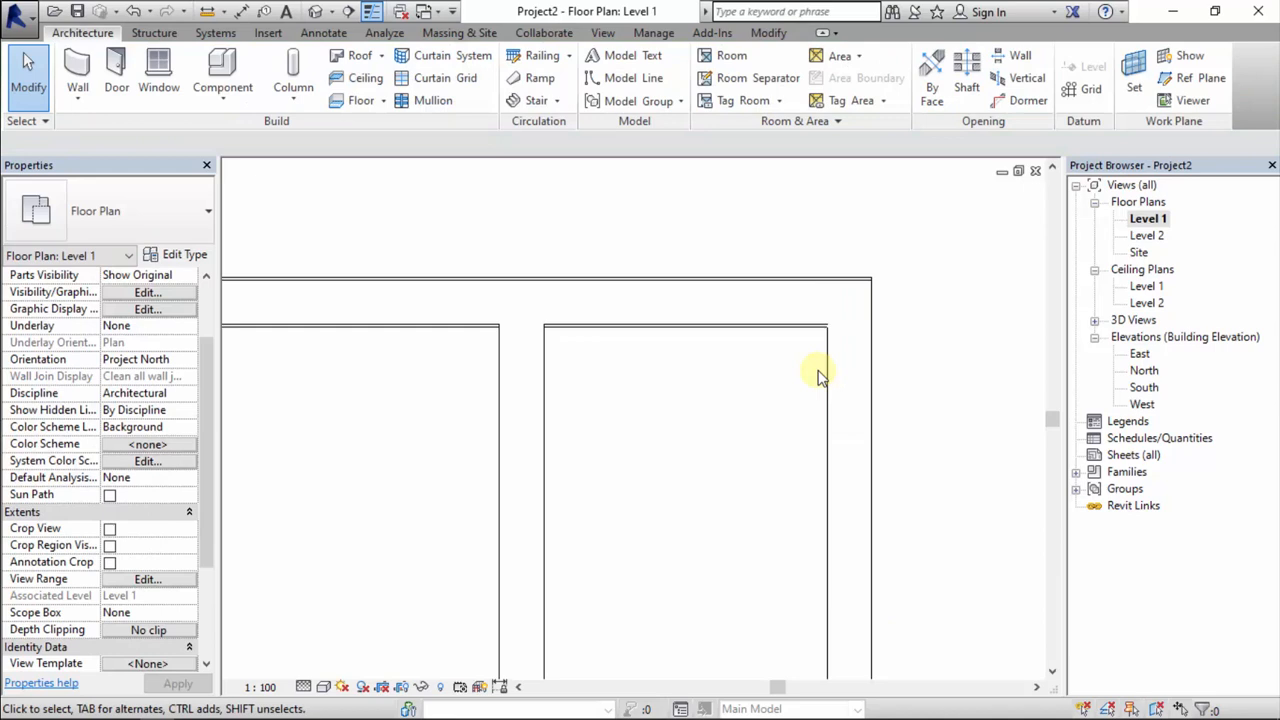
# - Apply the right wall's type to the layout's upper wall with Match Type Properties
pyautogui.click(770, 33)
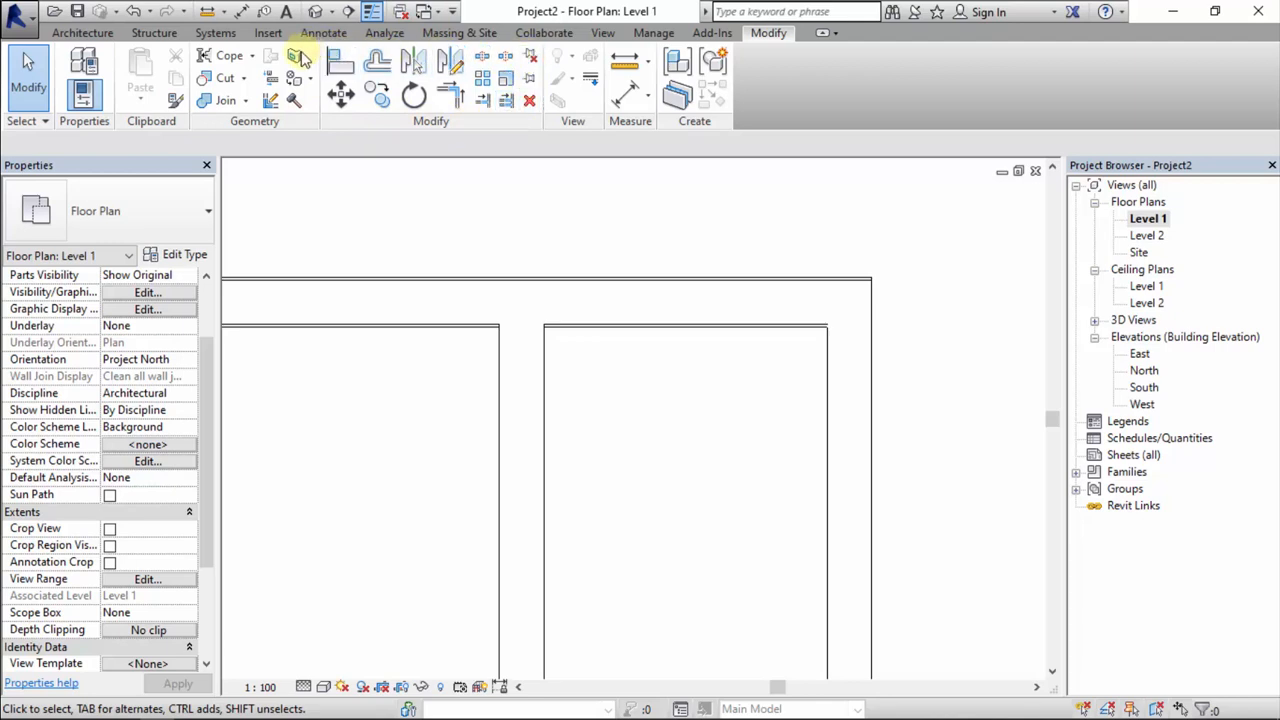
pyautogui.click(175, 104)
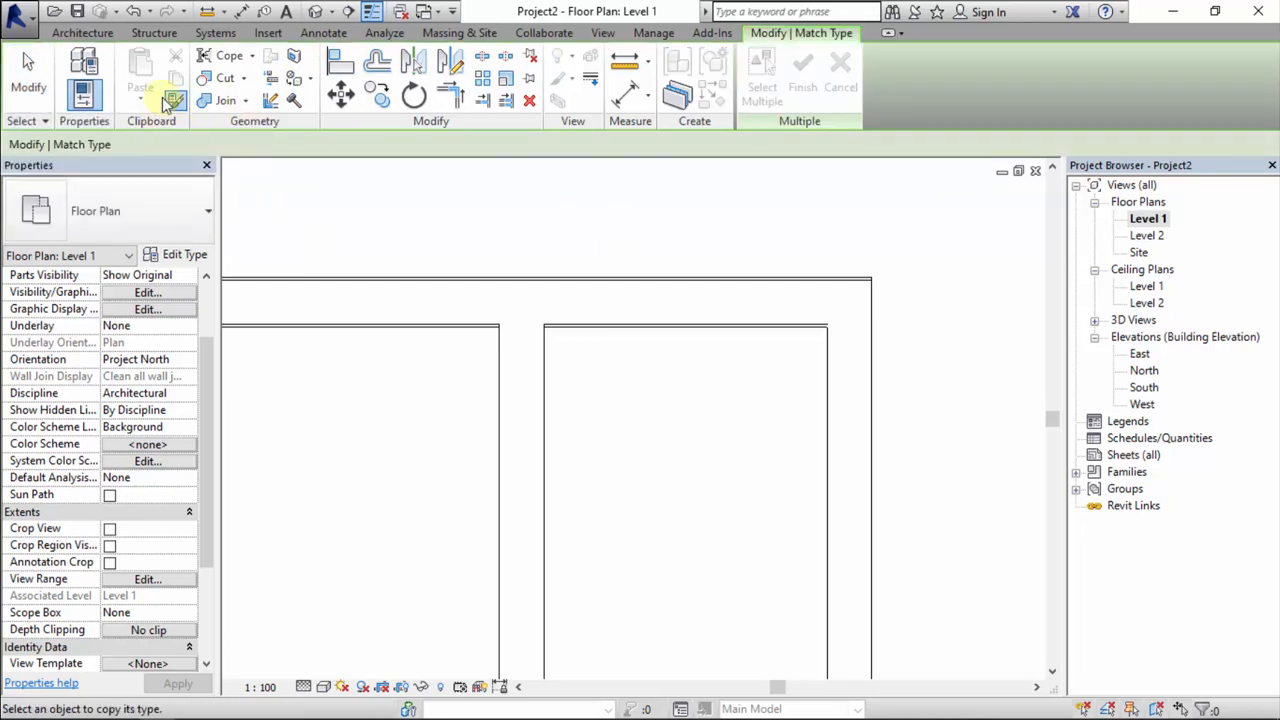
pyautogui.click(869, 386)
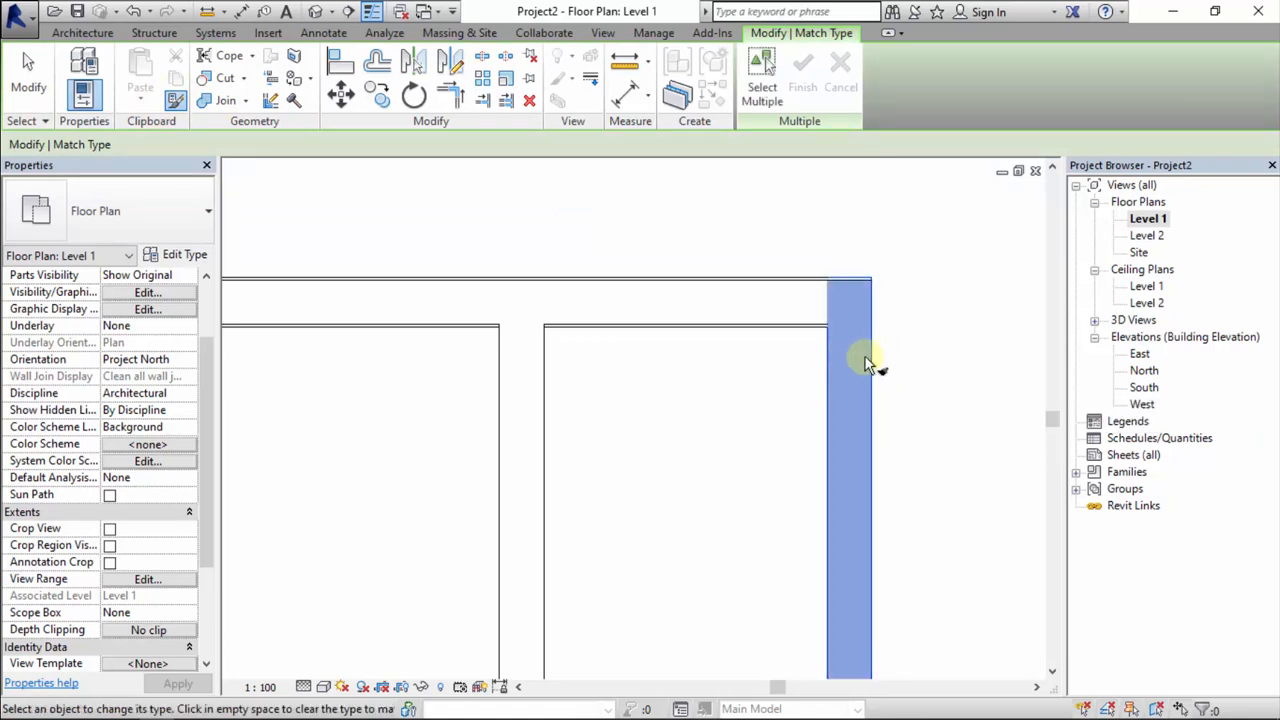
pyautogui.click(797, 243)
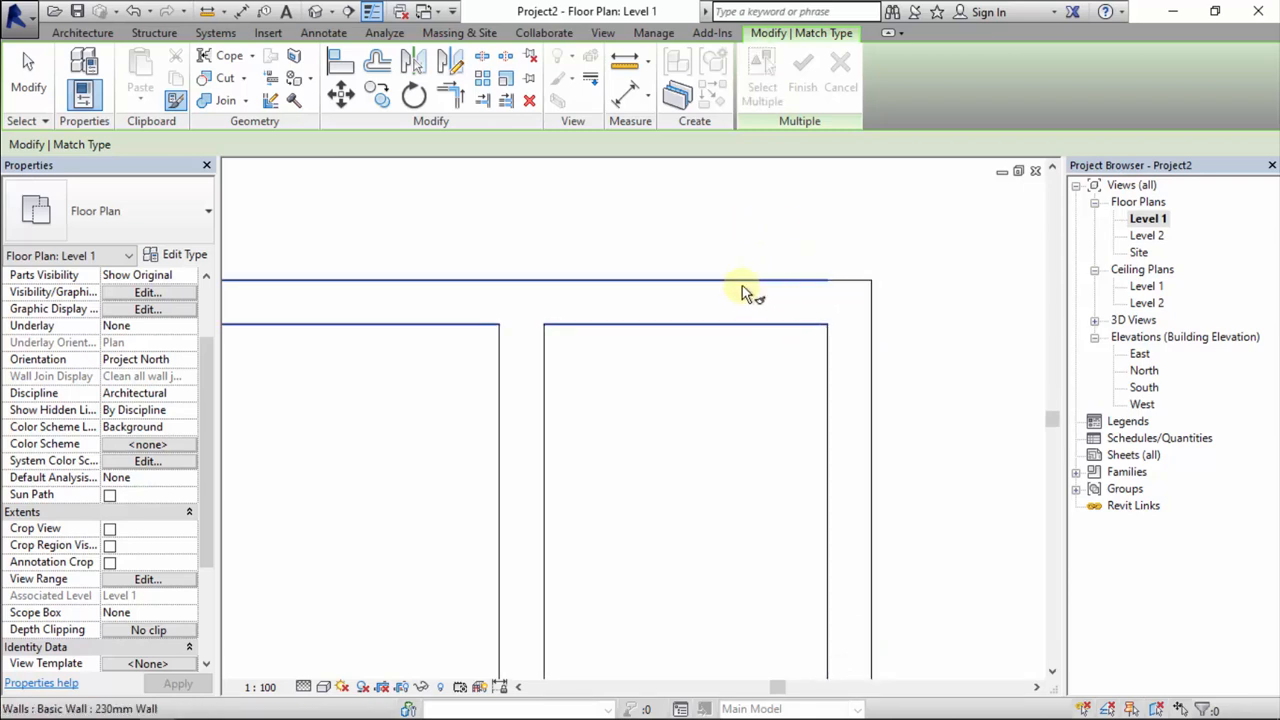
pyautogui.scroll(-2, 743, 282)
pyautogui.press('Escape')
pyautogui.scroll(-2, 743, 282)
pyautogui.moveTo(734, 272); pyautogui.dragTo(720, 318, button='middle')
pyautogui.scroll(-3, 732, 322)
pyautogui.scroll(3, 789, 373)
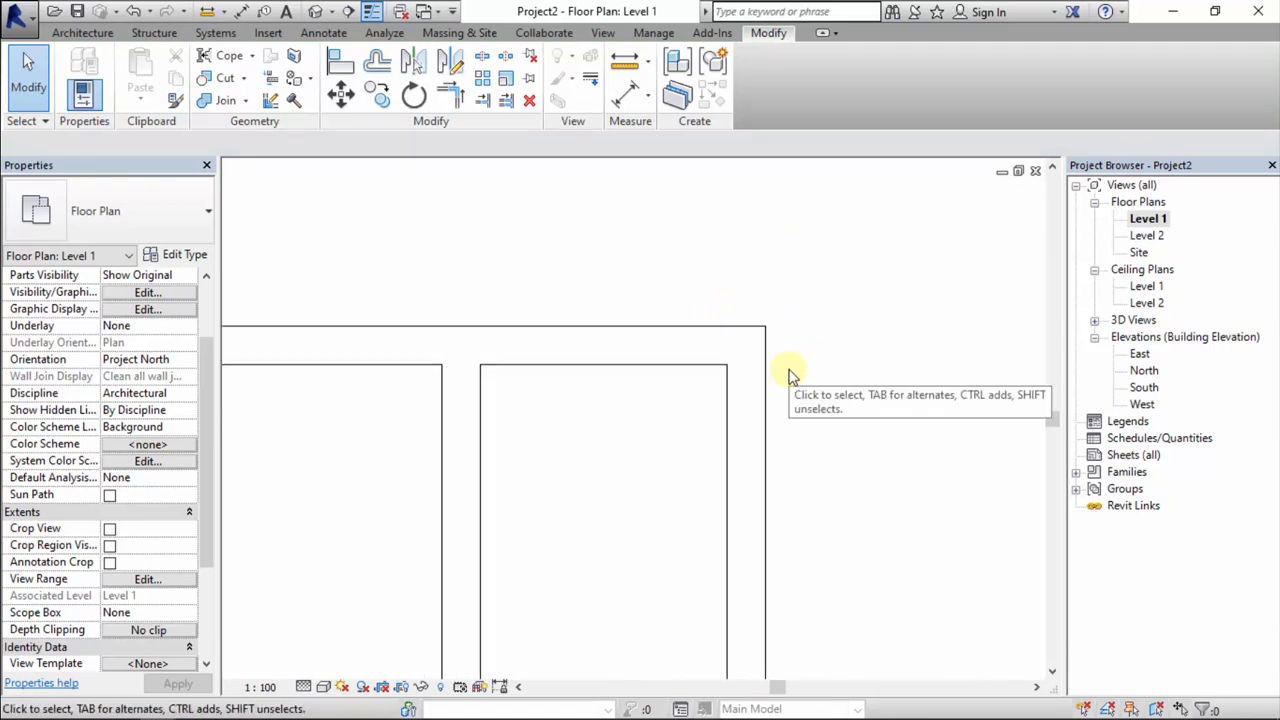
# - Repeat the type match from the right wall to the upper wall and leave the command
pyautogui.press('m')
pyautogui.press('a')
pyautogui.click(765, 408)
pyautogui.click(714, 360)
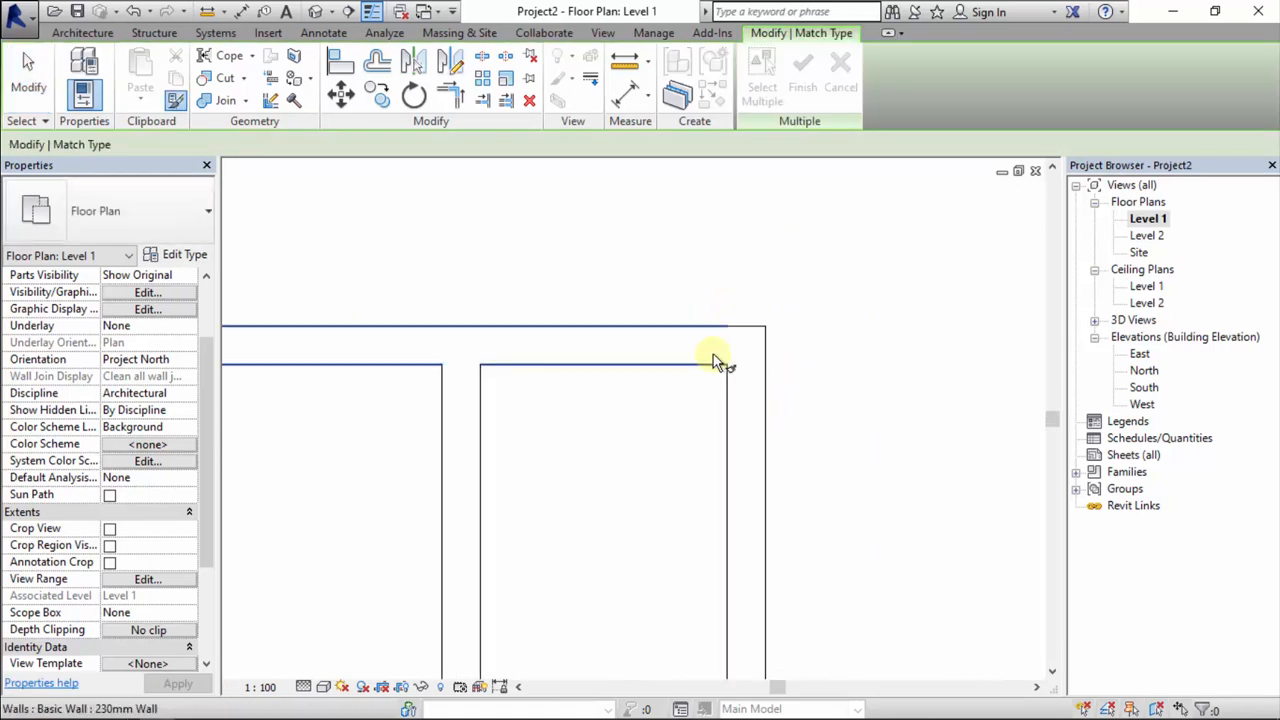
pyautogui.press('Escape')
pyautogui.scroll(-3, 720, 342)
pyautogui.moveTo(571, 317); pyautogui.dragTo(766, 294, button='middle')
pyautogui.scroll(1, 590, 222)
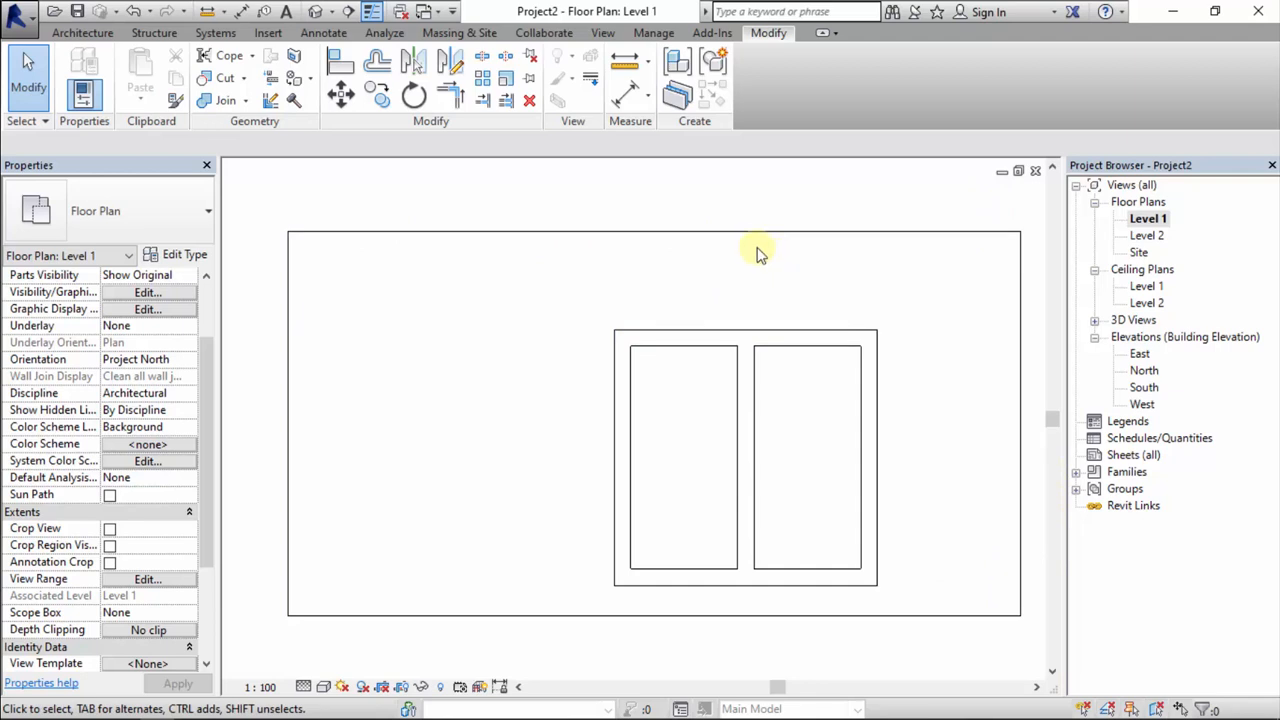
# - Align the upper wall's outer face with the large rectangle's upper line, preferring wall faces
pyautogui.click(343, 68)
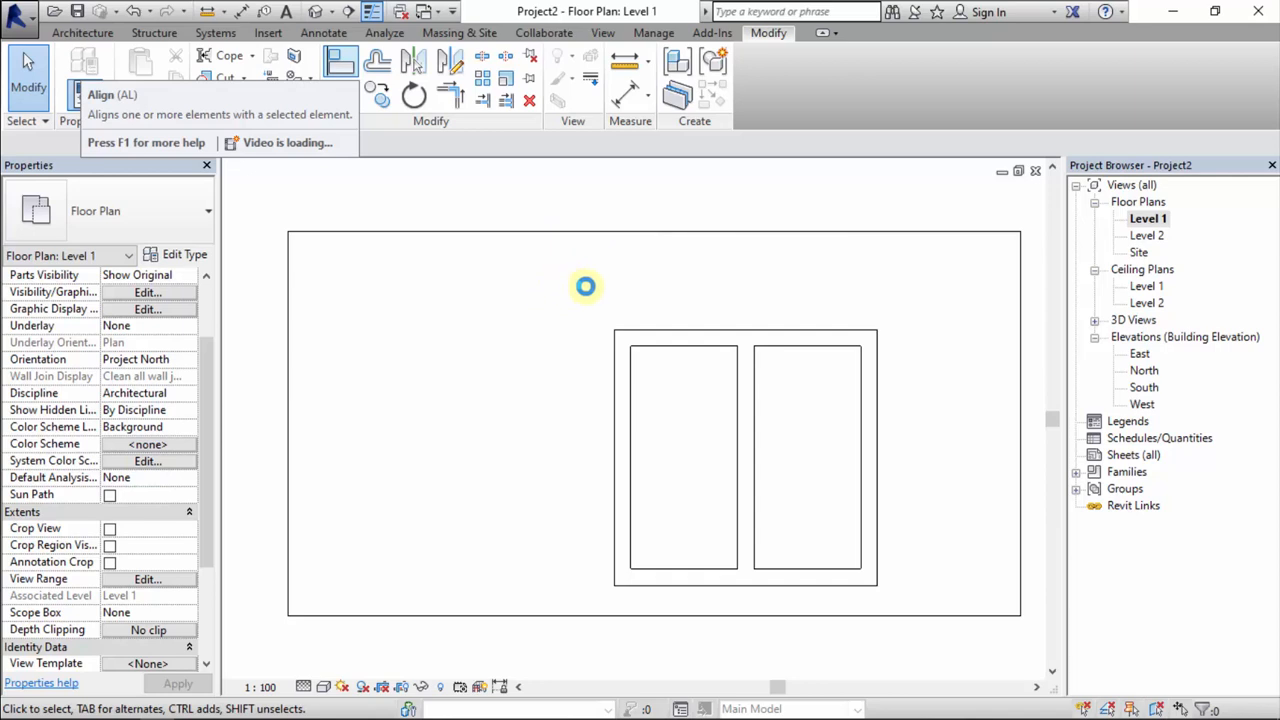
pyautogui.scroll(-2, 615, 290)
pyautogui.scroll(2, 663, 300)
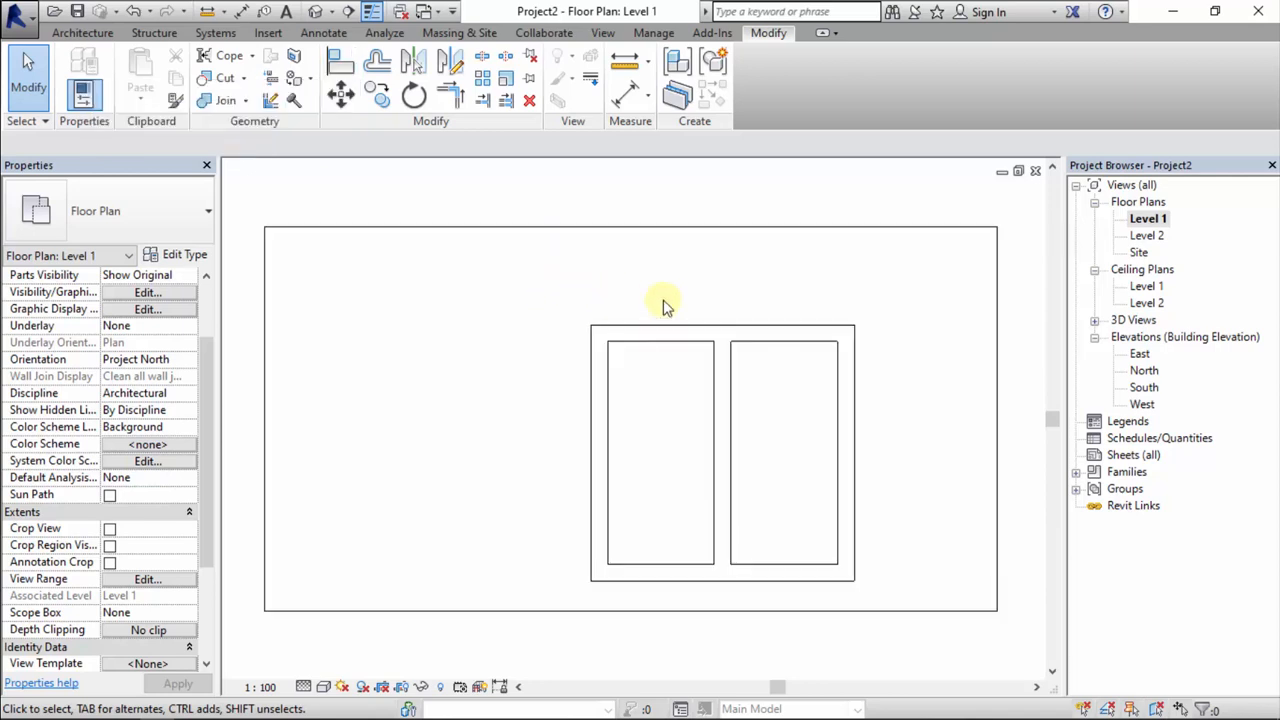
pyautogui.press('a')
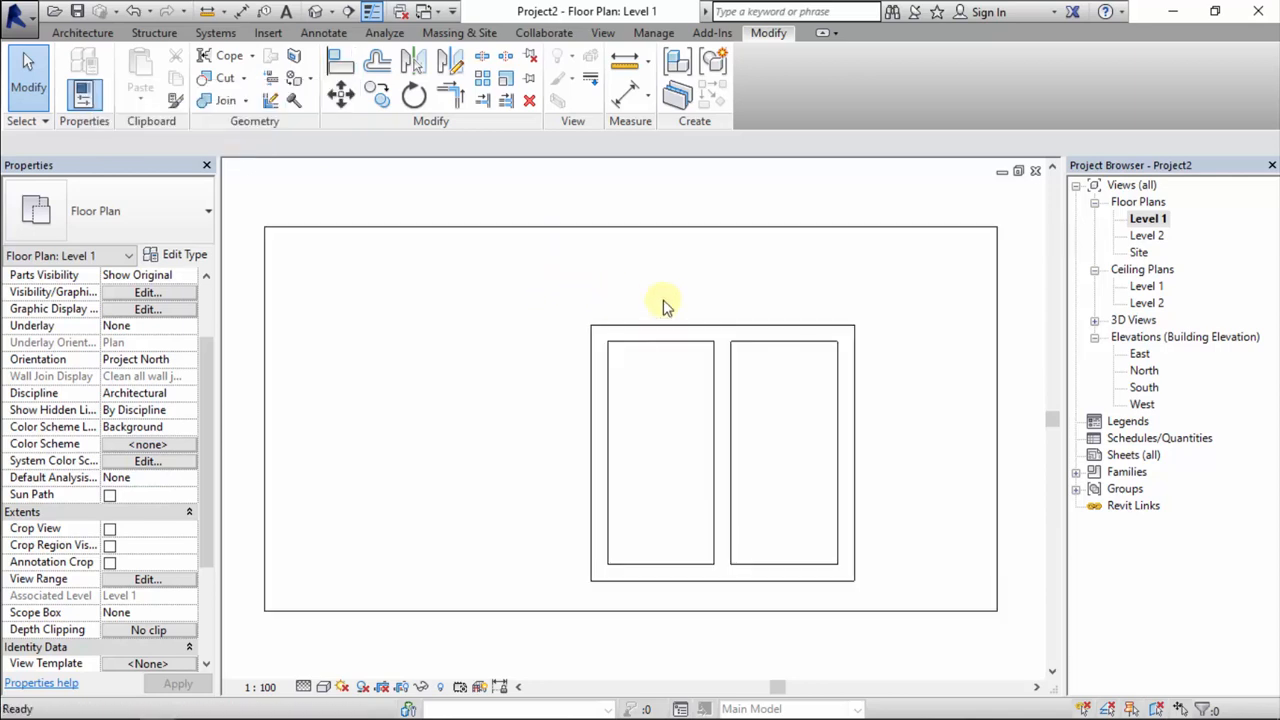
pyautogui.press('l')
pyautogui.scroll(2, 683, 294)
pyautogui.scroll(-1, 683, 293)
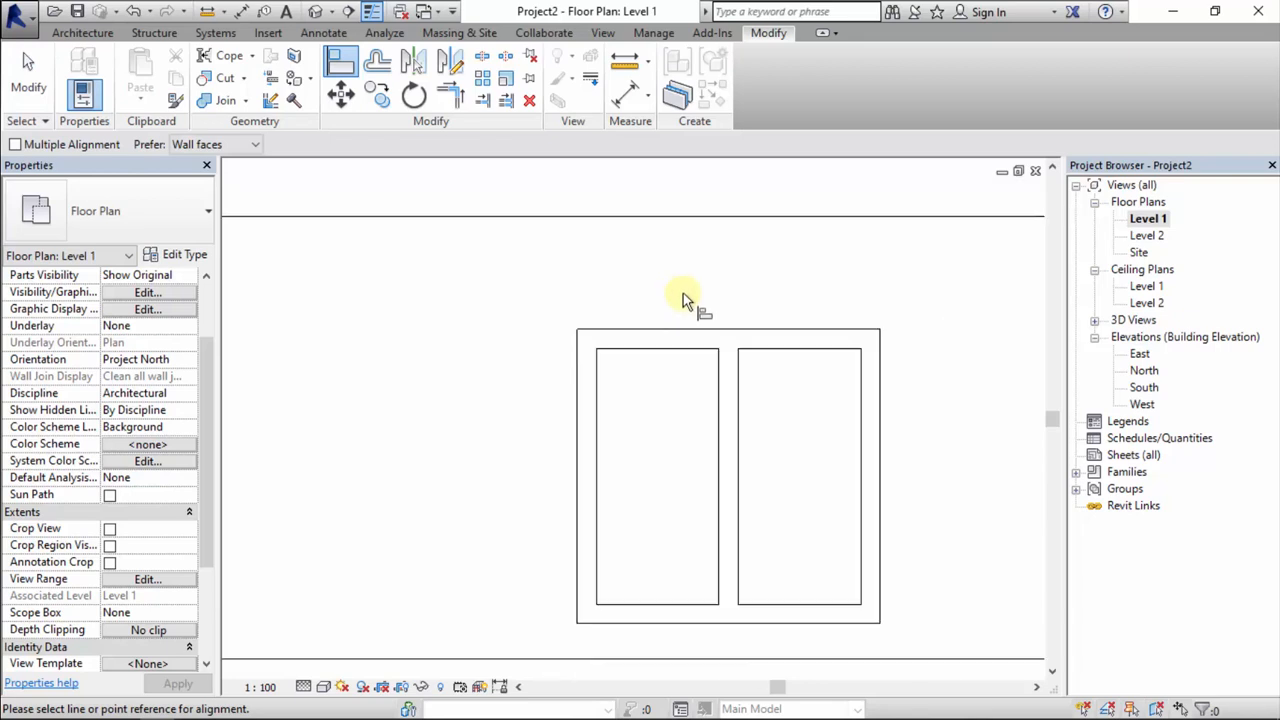
pyautogui.click(598, 228)
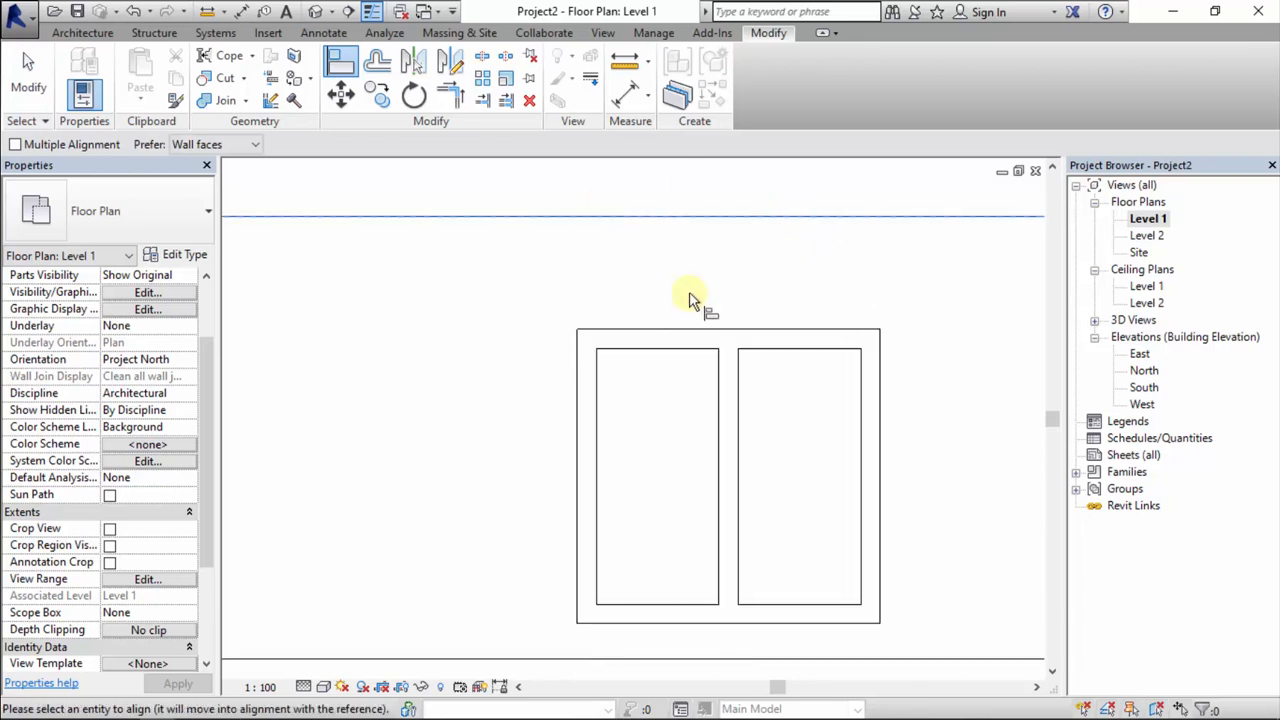
pyautogui.click(649, 332)
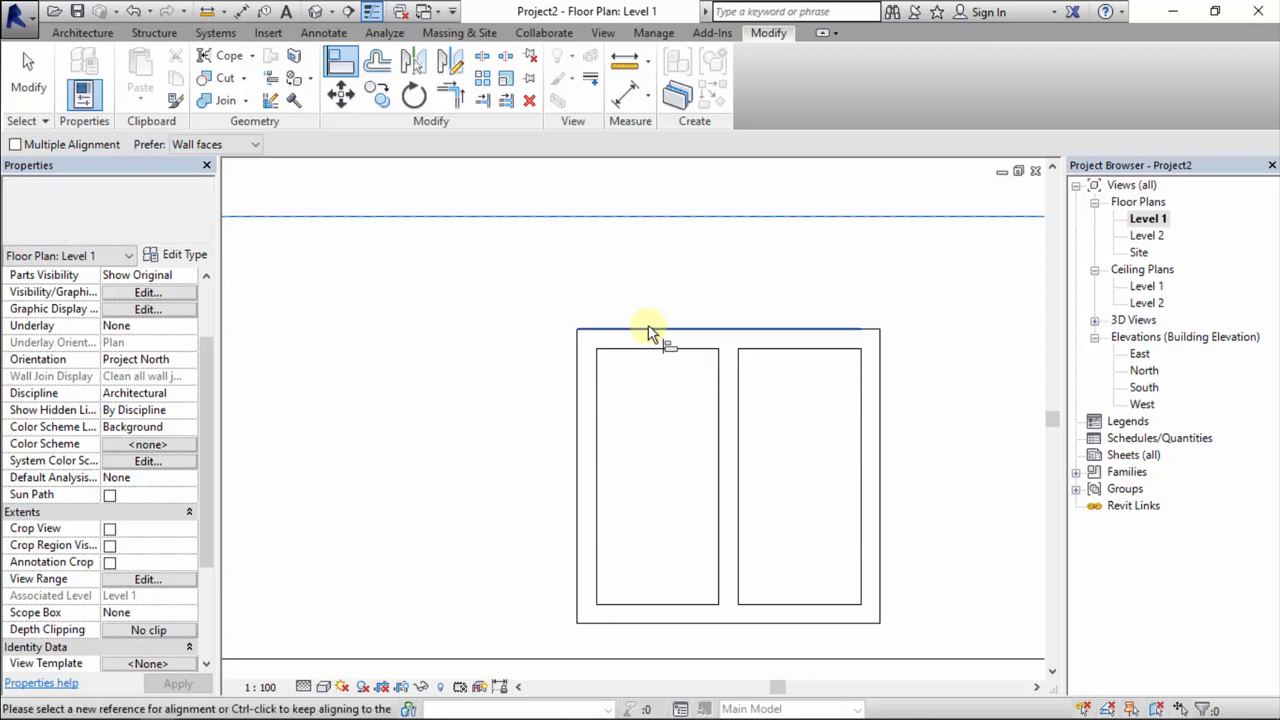
# - Align the outer faces of the right and lower walls with the rectangle's right and lower lines
pyautogui.scroll(-3, 640, 335)
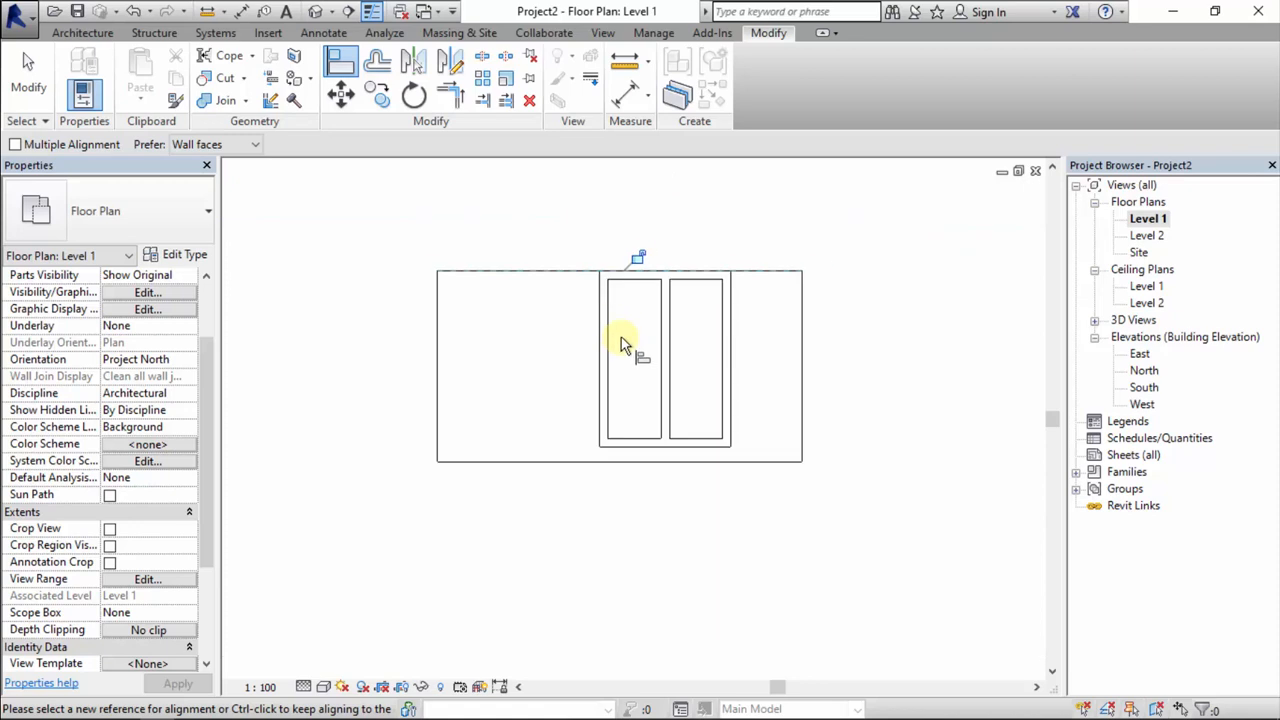
pyautogui.click(803, 357)
pyautogui.click(735, 357)
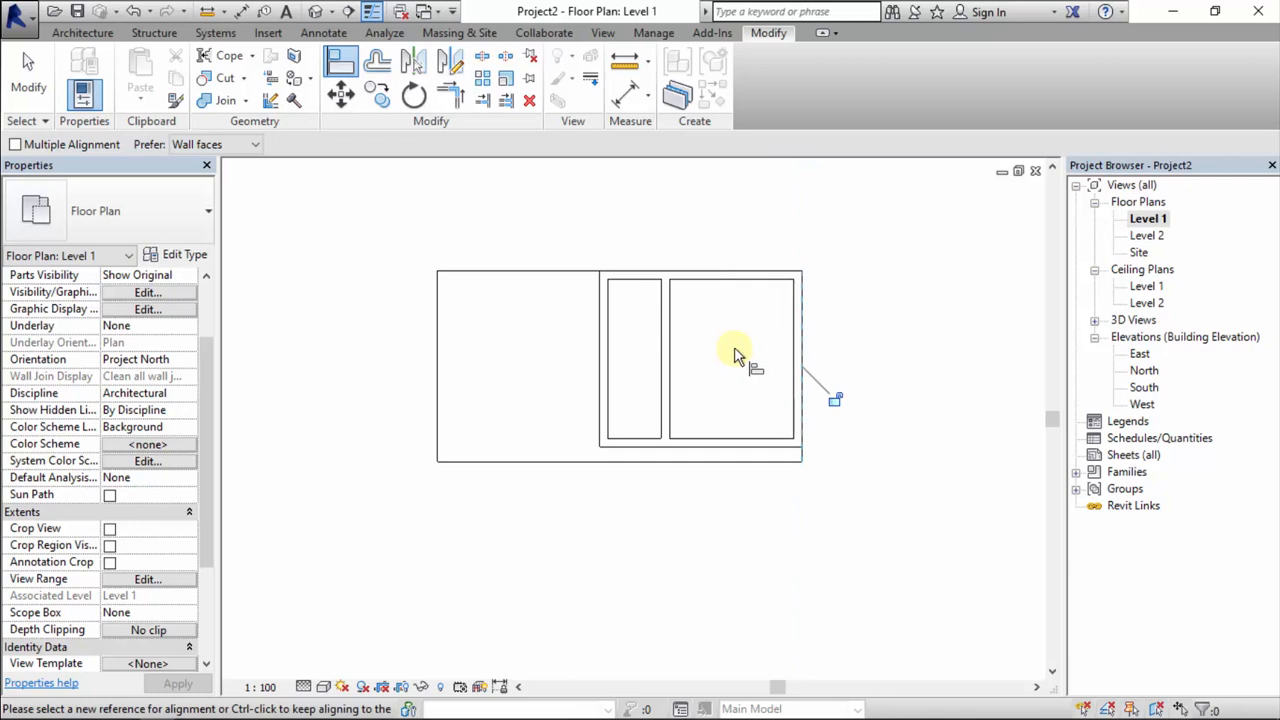
pyautogui.click(638, 463)
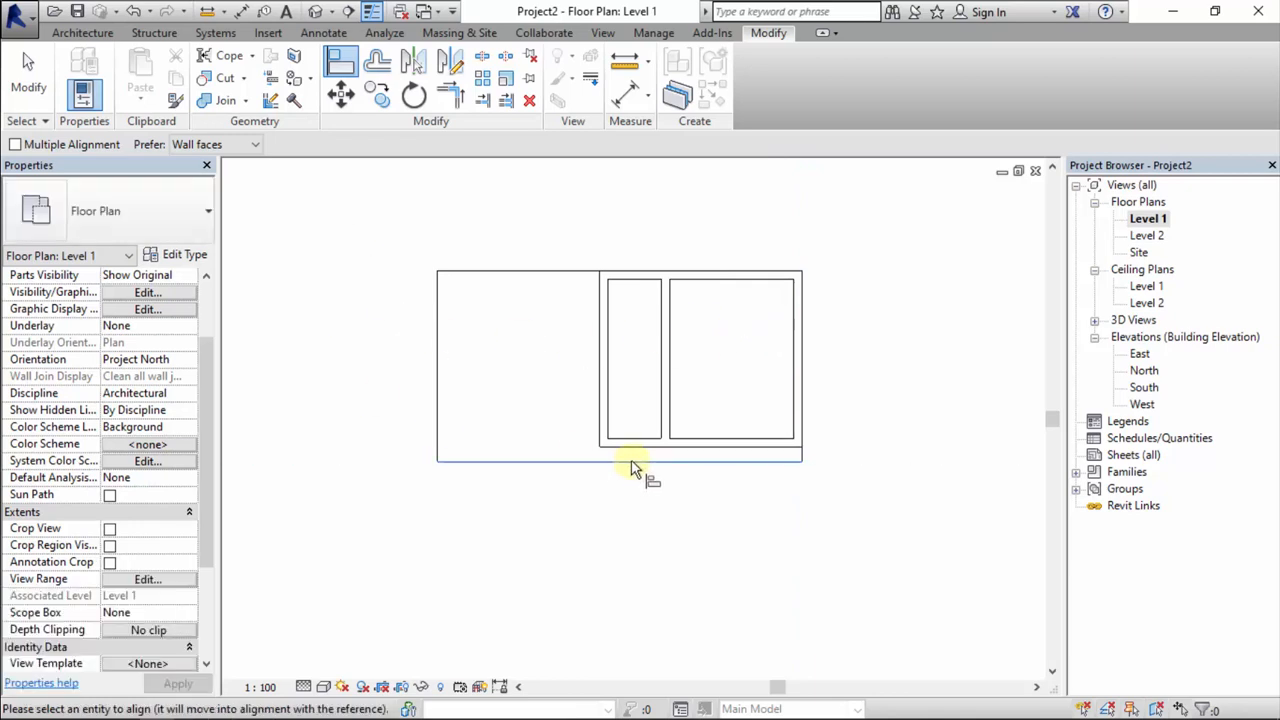
pyautogui.click(631, 446)
# - Align the left wall's outer face with the rectangle's left line and end the alignment
pyautogui.click(437, 357)
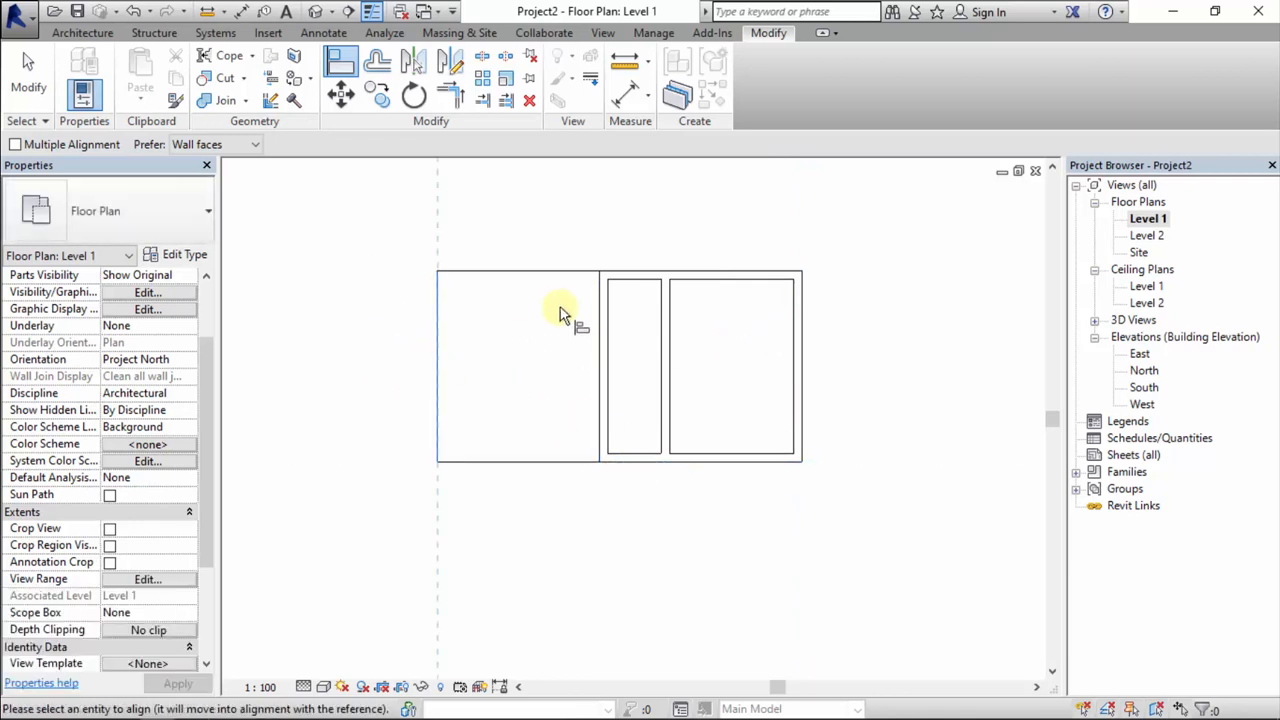
pyautogui.click(599, 330)
pyautogui.press('Escape')
pyautogui.press('Escape')
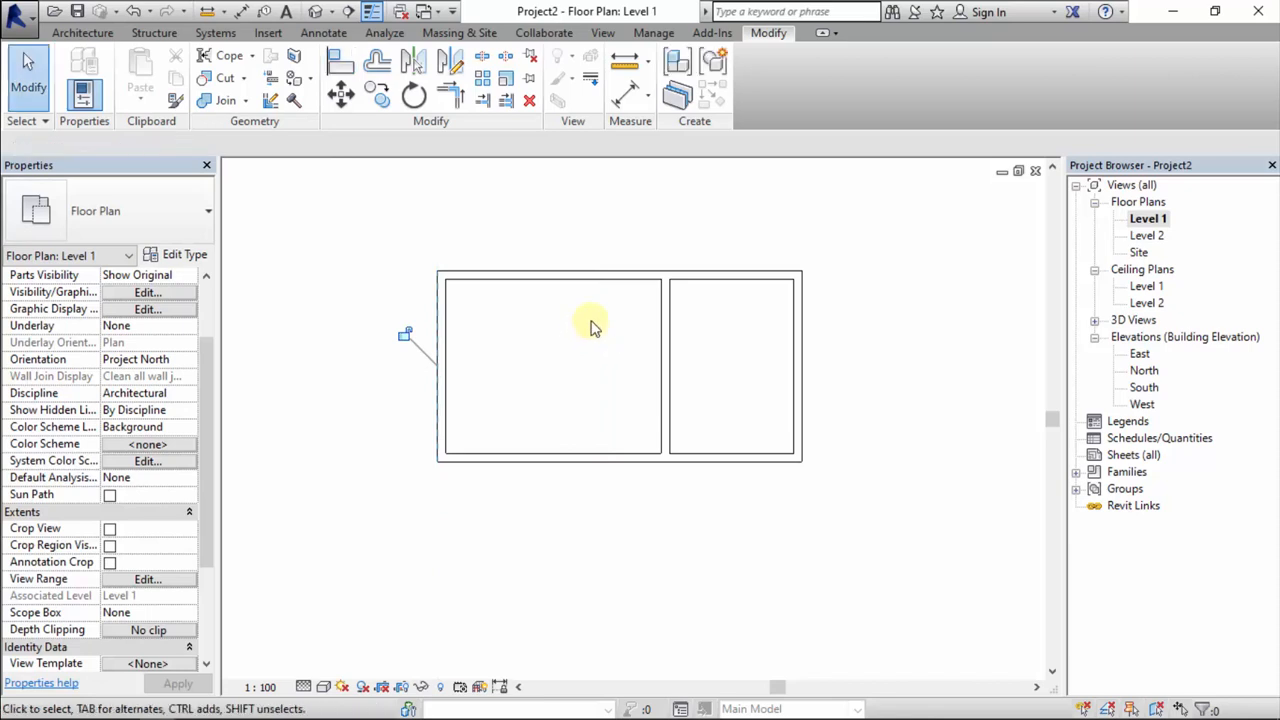
# - Review the wall reference preferences offered by the Align command, keeping Wall faces
pyautogui.press('a')
pyautogui.press('l')
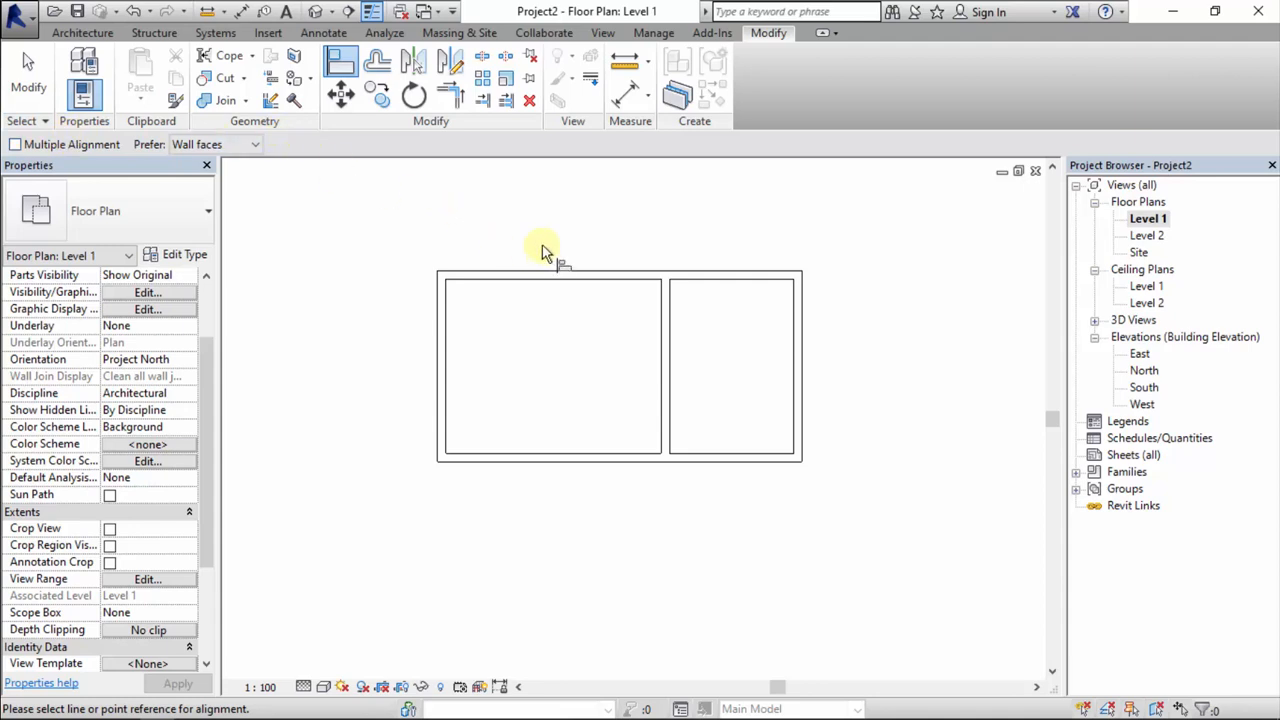
pyautogui.click(212, 145)
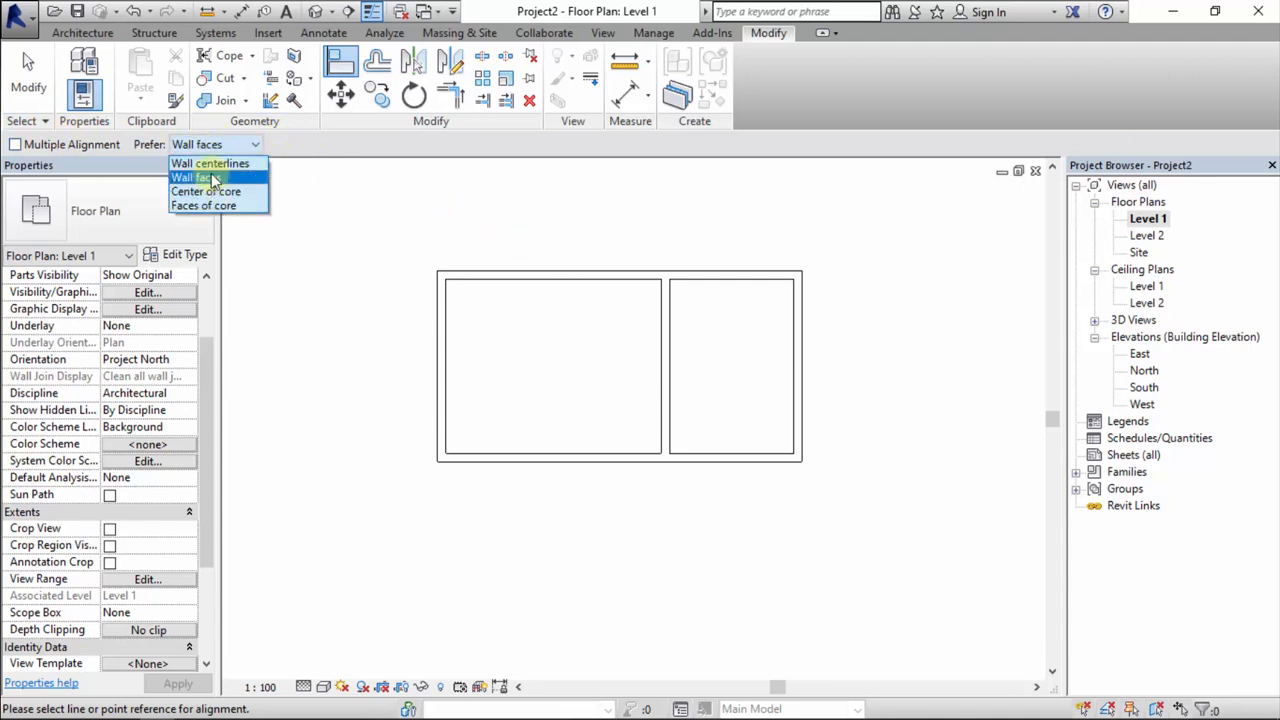
pyautogui.click(218, 149)
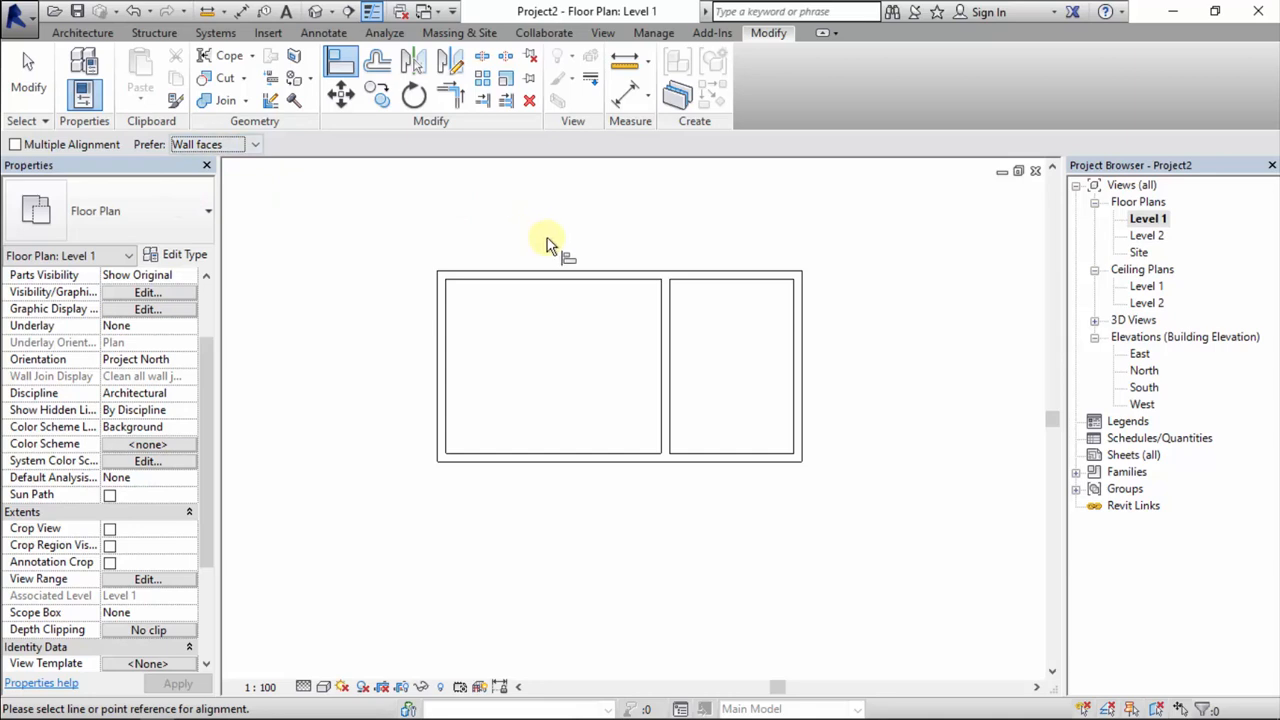
pyautogui.press('Escape')
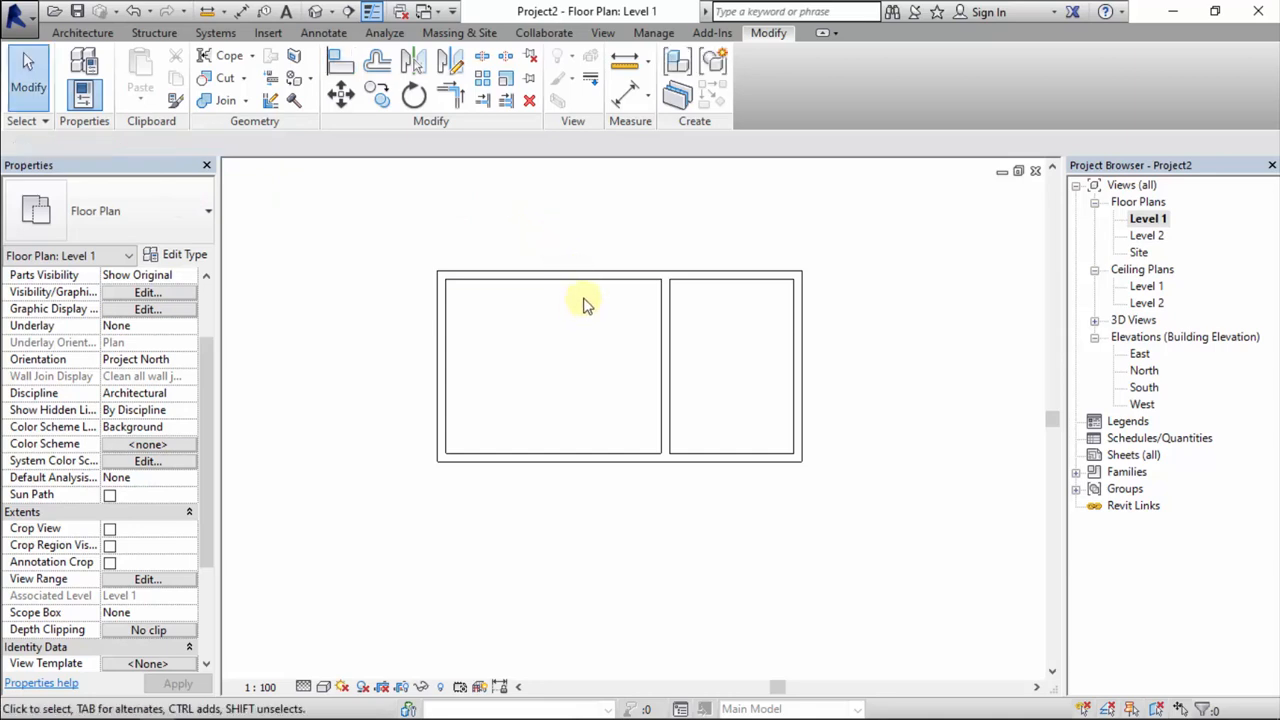
# - Extend the upper wall's left end outward past the left wall to create an overhang
pyautogui.scroll(3, 505, 293)
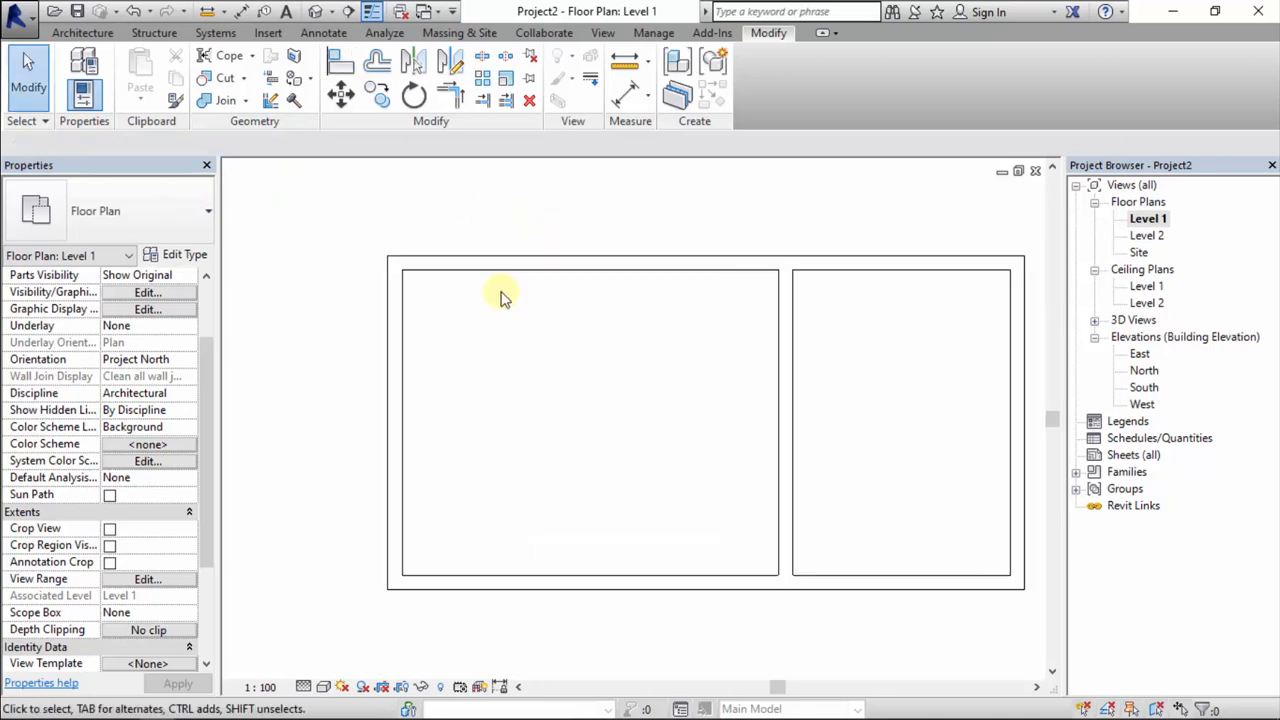
pyautogui.click(468, 262)
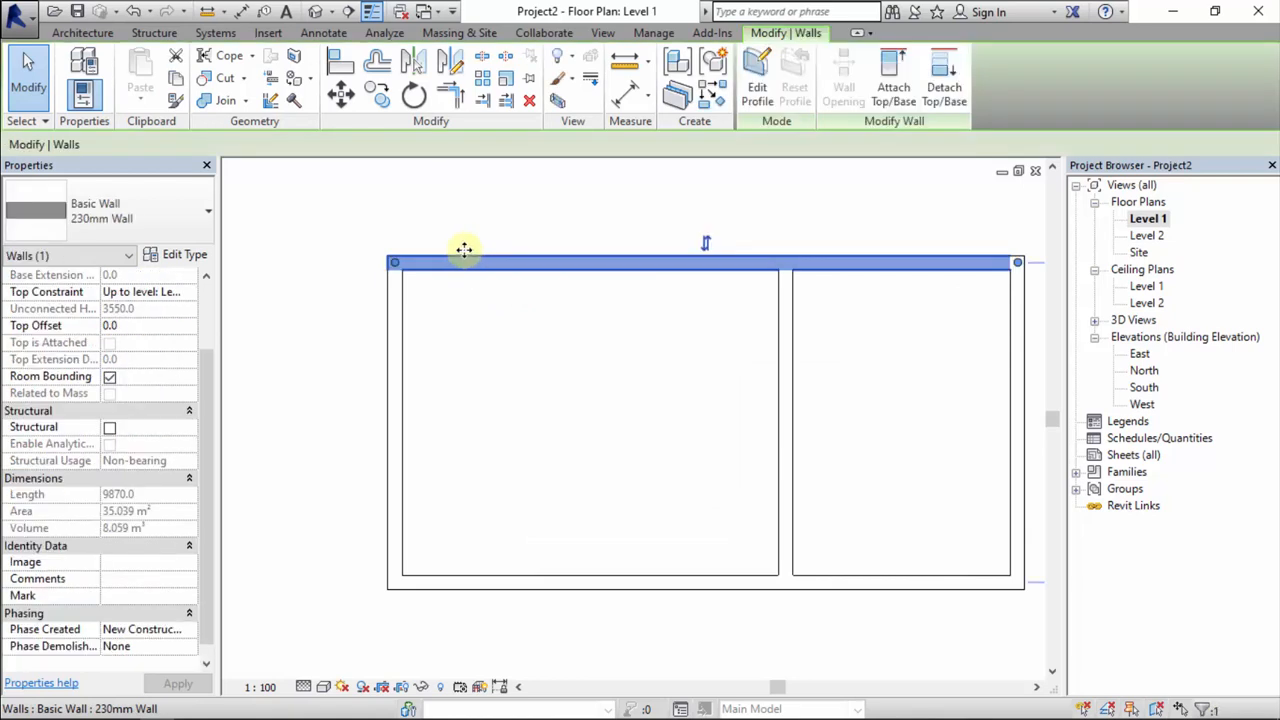
pyautogui.moveTo(467, 262); pyautogui.dragTo(259, 262)
pyautogui.click(357, 314)
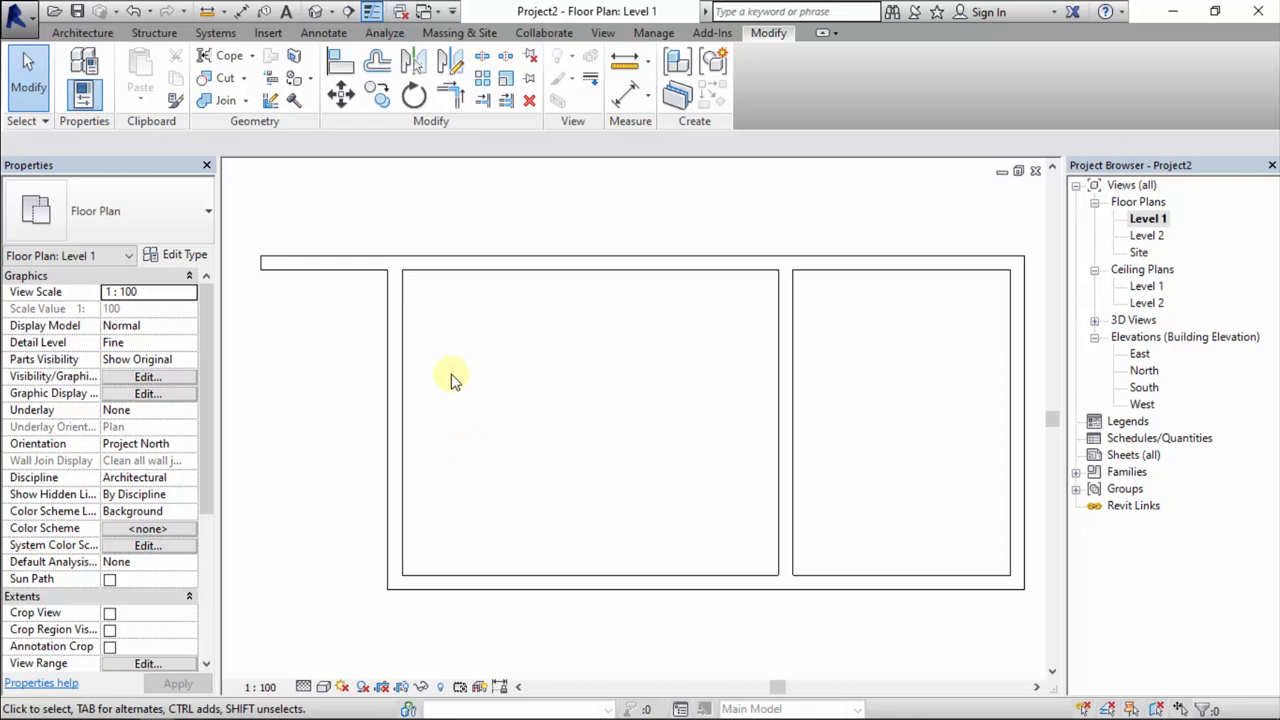
# - Try Trim/Extend to Corner on the left and upper walls, keeping the part inside the room, and undo the trim
pyautogui.click(453, 98)
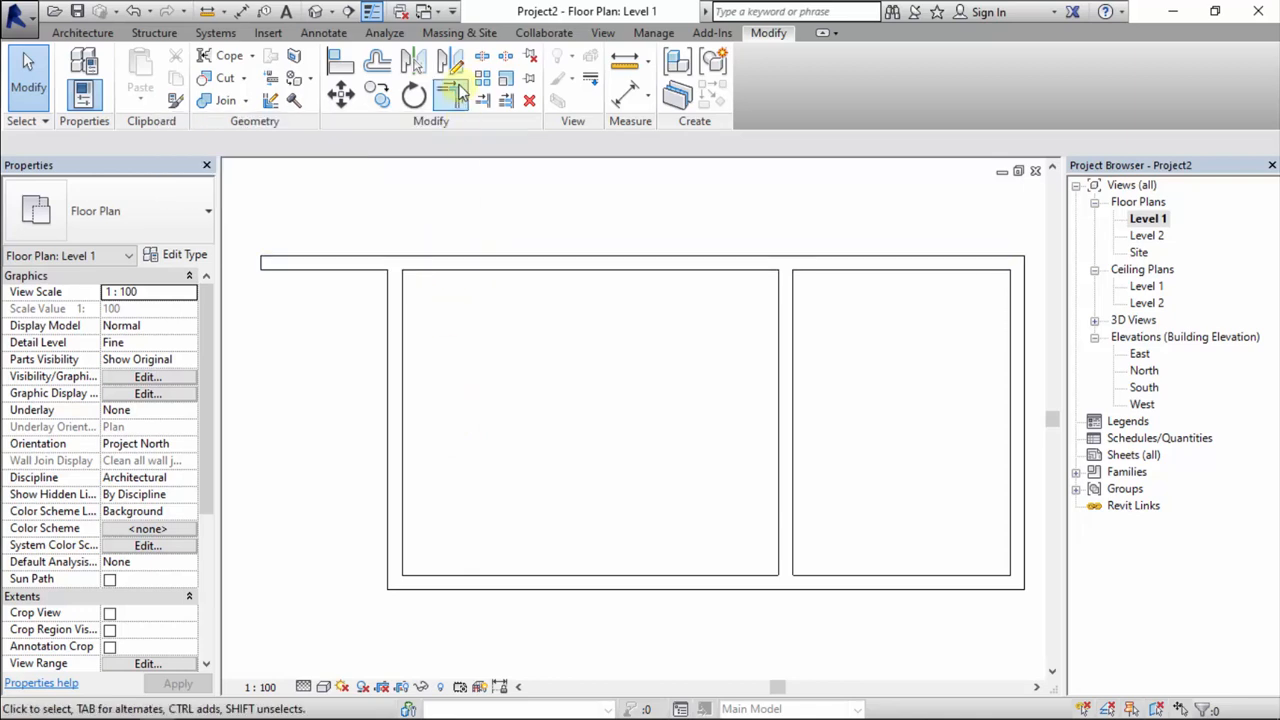
pyautogui.click(399, 327)
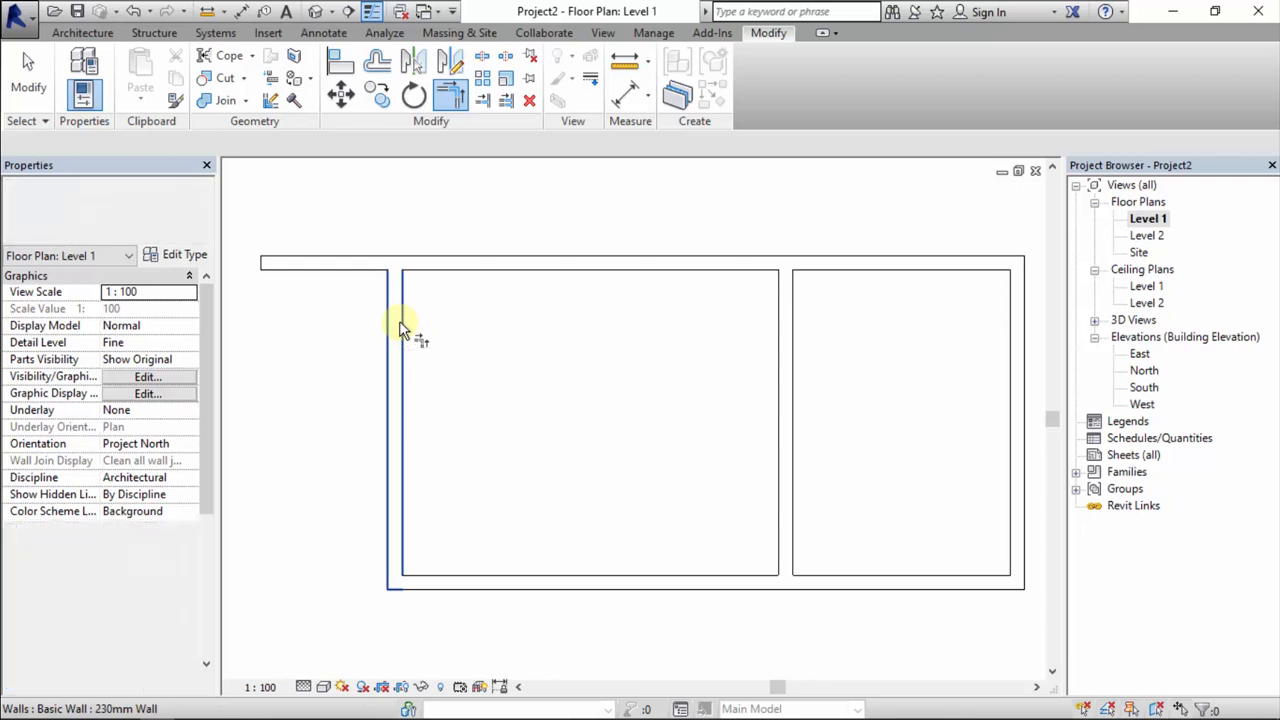
pyautogui.click(512, 265)
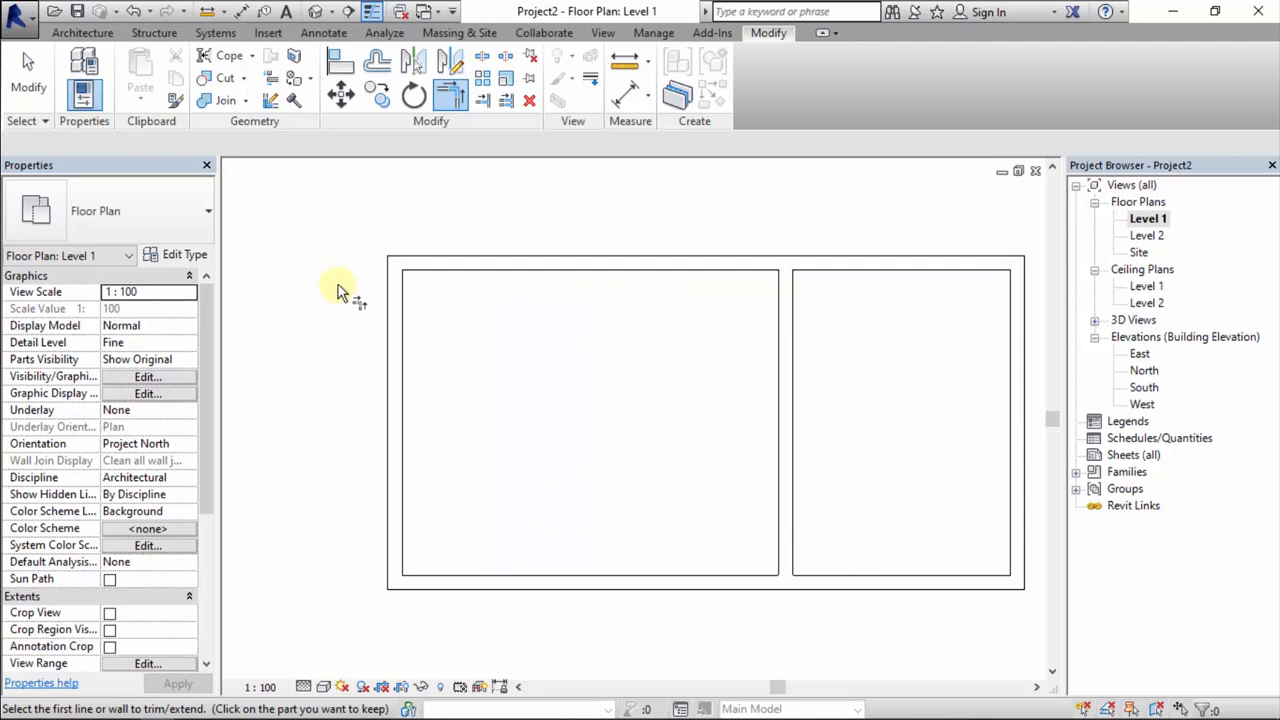
pyautogui.press('Escape')
pyautogui.hotkey('ctrl', 'z')
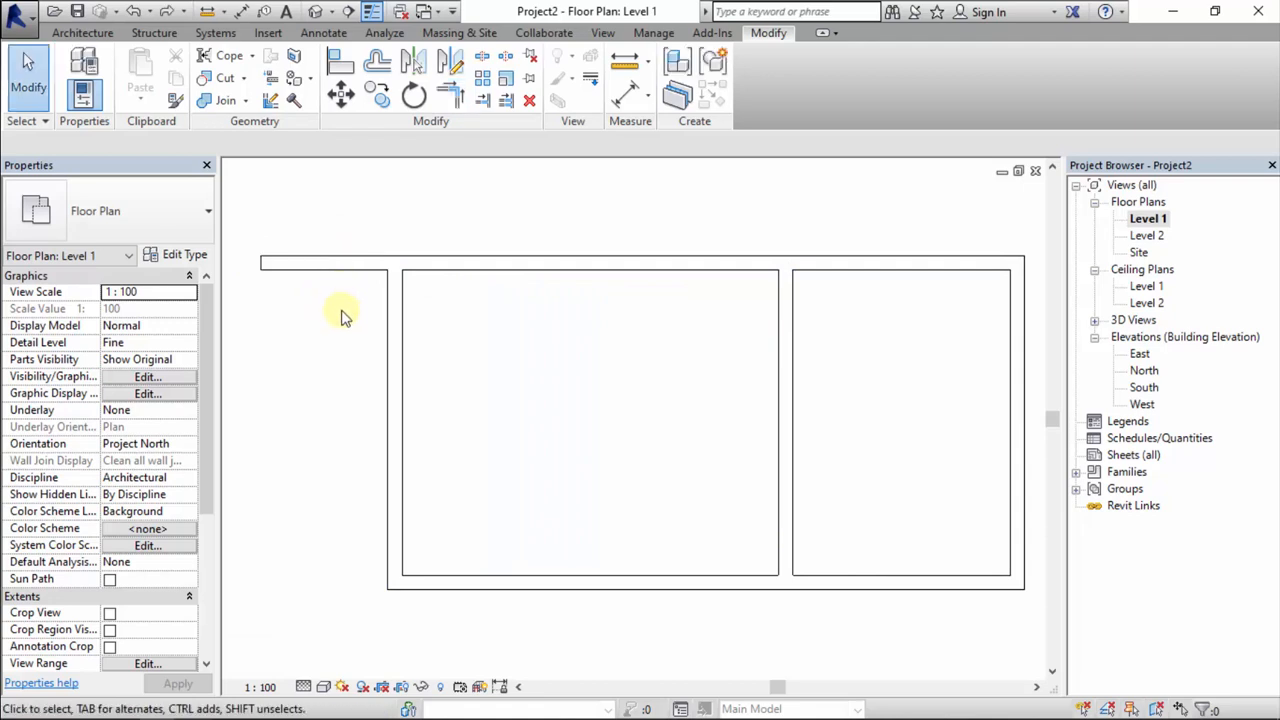
# - Try Trim/Extend to Corner with the upper wall's overhanging part kept, and cancel the operation
pyautogui.click(448, 105)
pyautogui.moveTo(329, 230); pyautogui.dragTo(280, 280, button='middle')
pyautogui.click(519, 385)
pyautogui.click(280, 278)
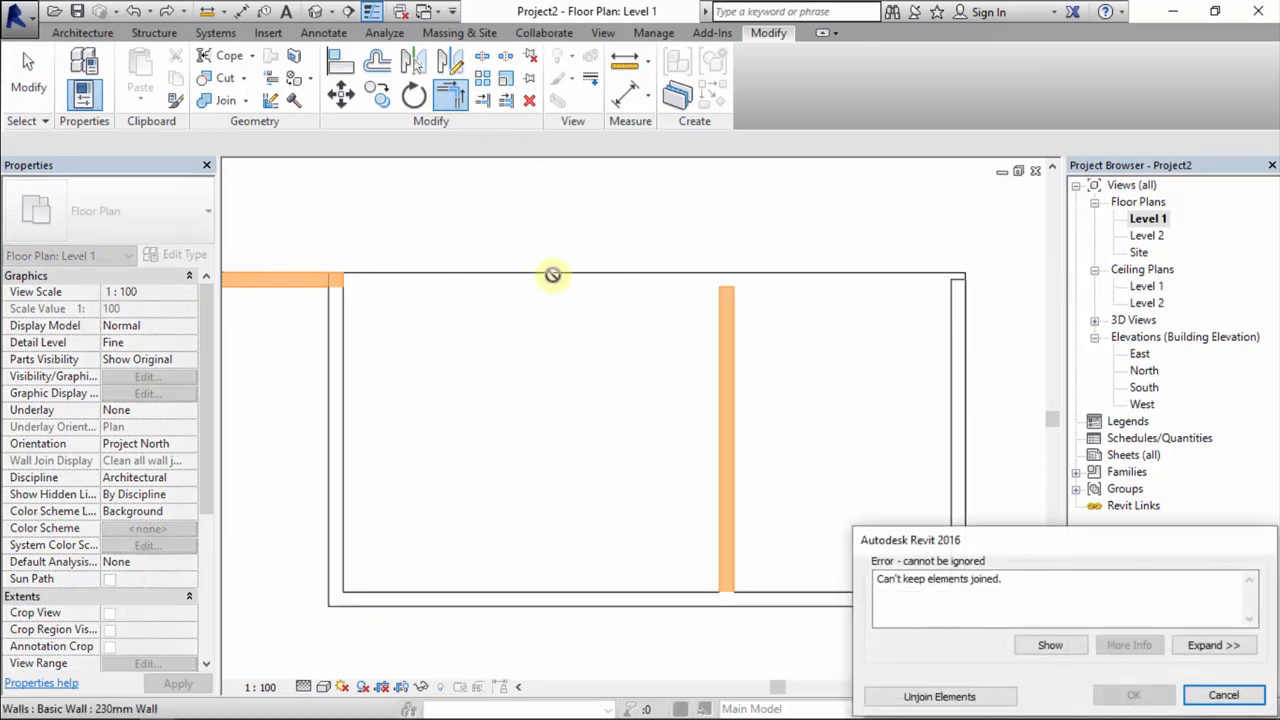
pyautogui.click(1210, 697)
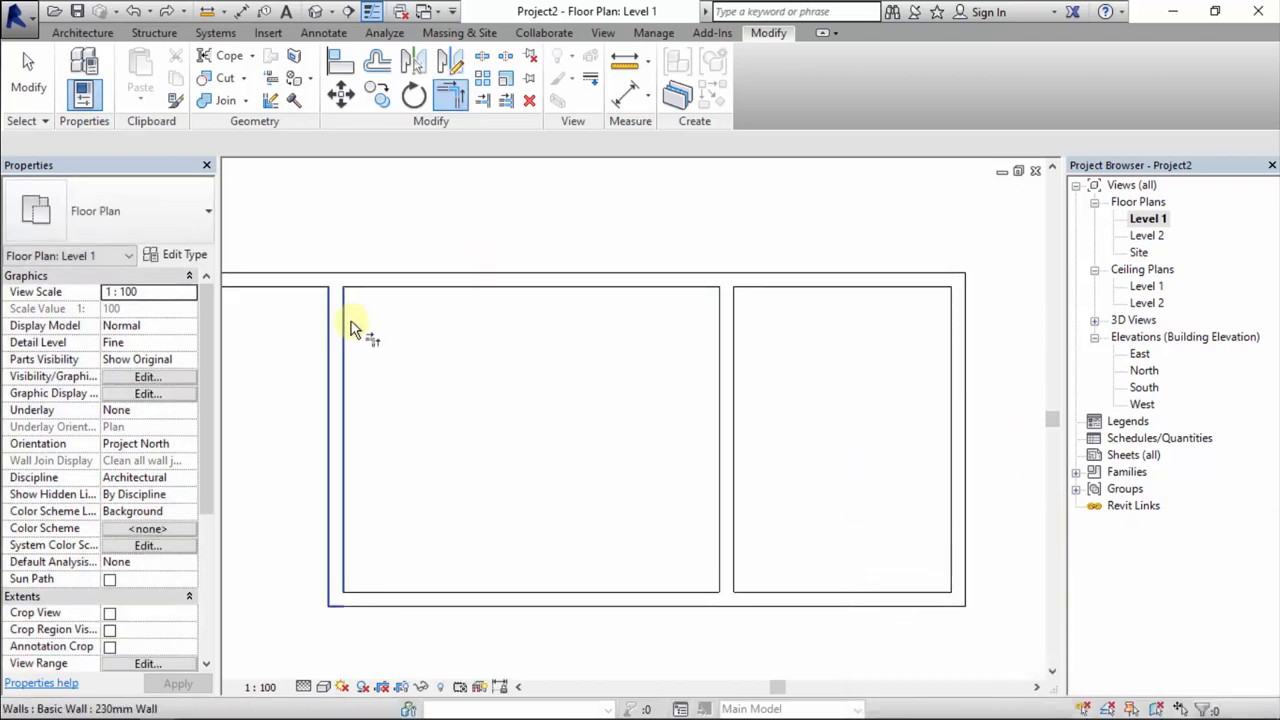
# - Trim the left and upper walls to a corner, removing the overhang and keeping the part inside the room
pyautogui.moveTo(463, 360); pyautogui.dragTo(514, 320, button='middle')
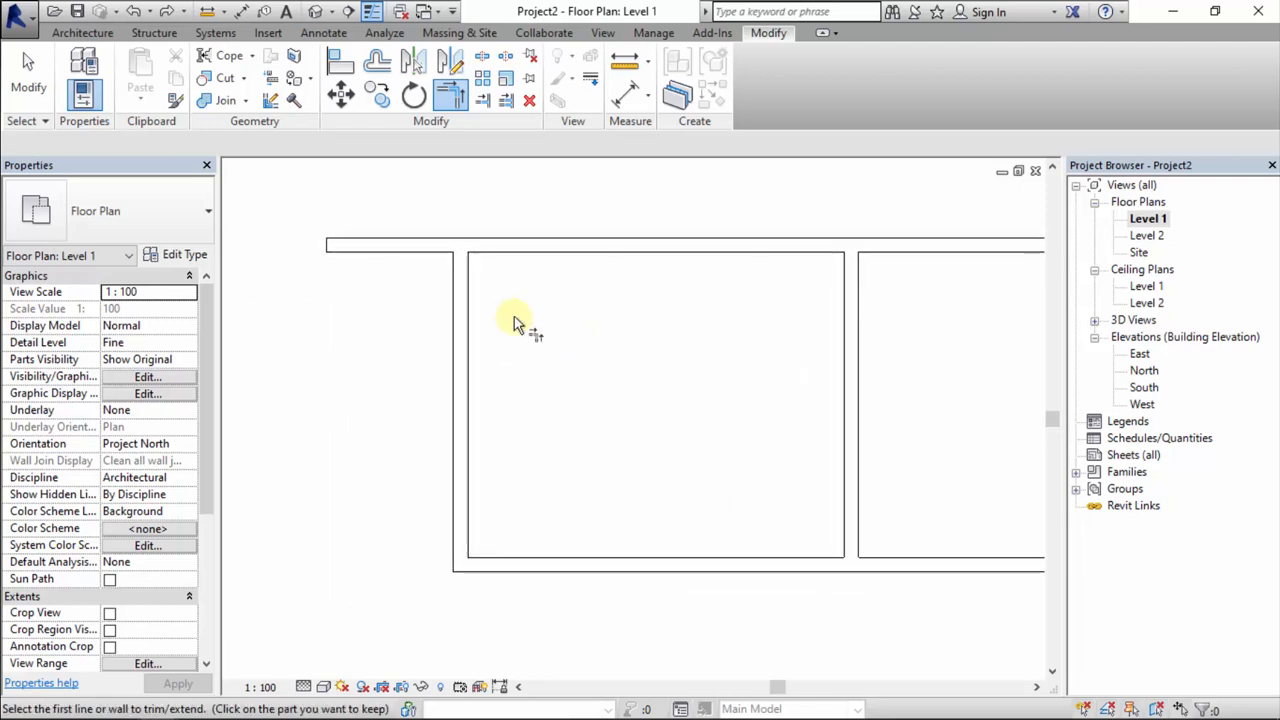
pyautogui.click(463, 305)
pyautogui.click(503, 249)
pyautogui.press('Escape')
# - Split the upper wall with Split Element 800 mm from its left corner and again 1800 mm farther right
pyautogui.moveTo(508, 243); pyautogui.dragTo(548, 352, button='middle')
pyautogui.scroll(2, 548, 352)
pyautogui.moveTo(534, 246); pyautogui.dragTo(540, 304, button='middle')
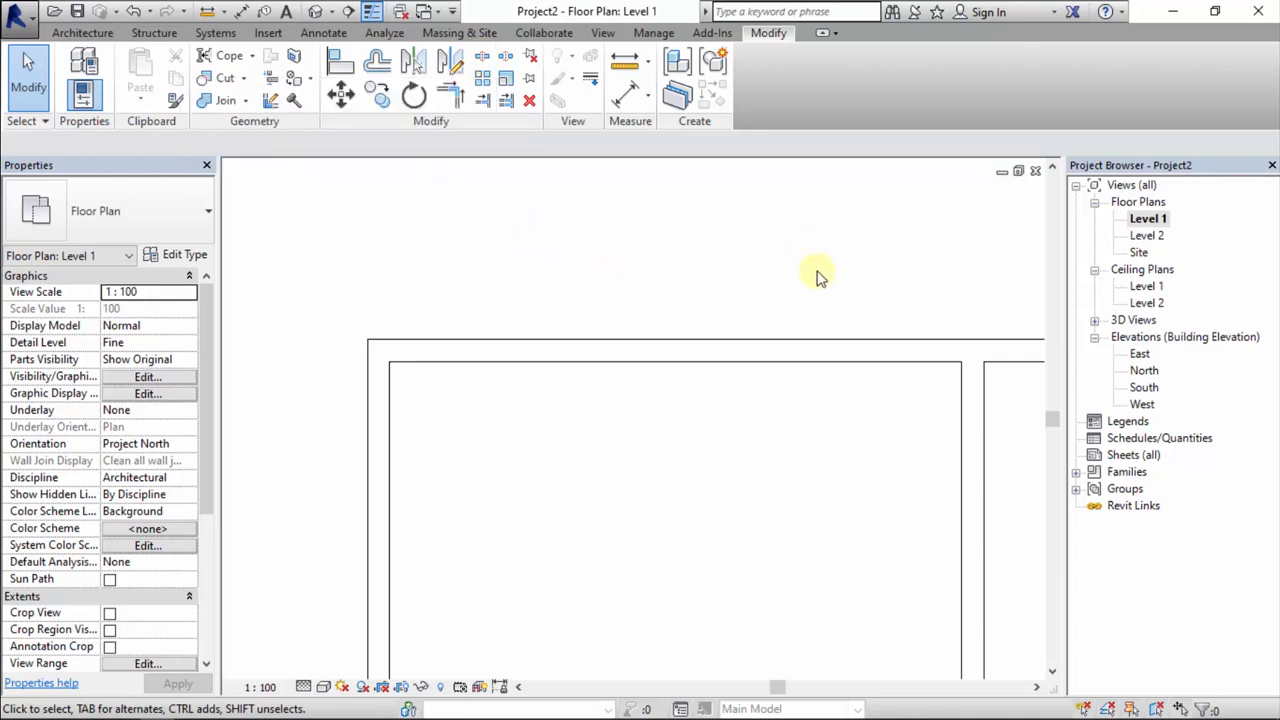
pyautogui.click(482, 56)
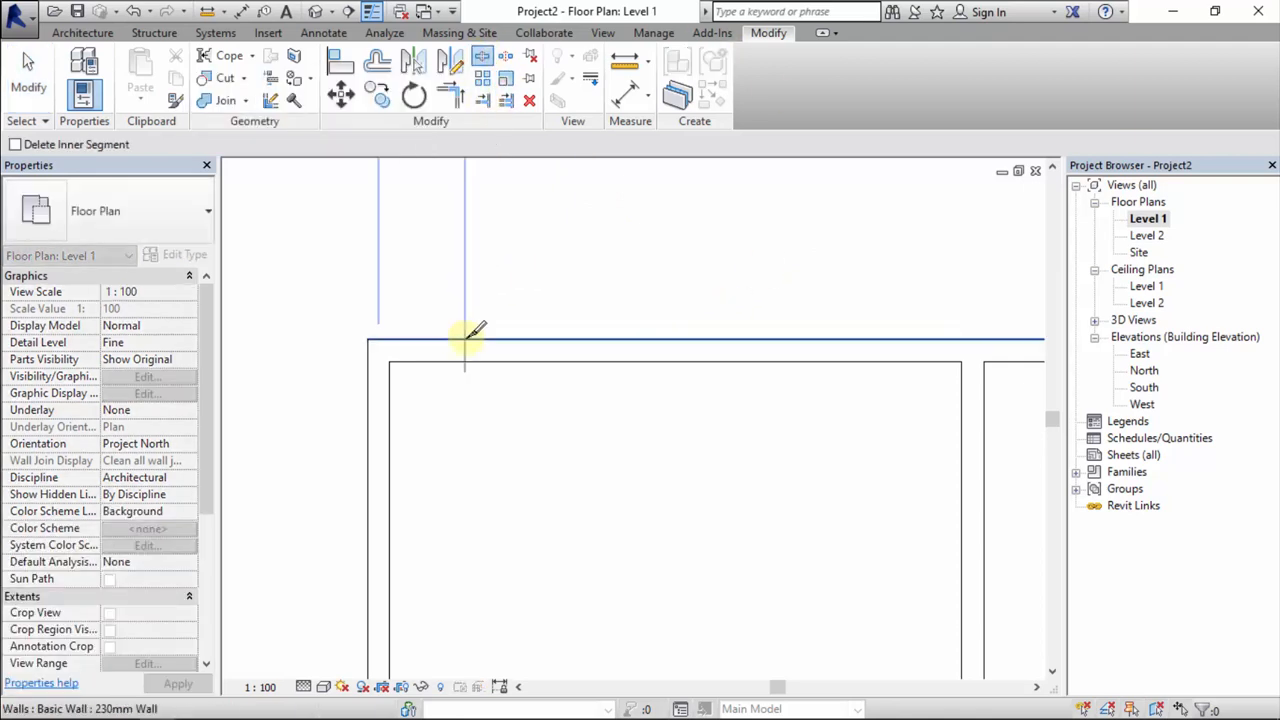
pyautogui.scroll(-2, 500, 305)
pyautogui.scroll(3, 549, 292)
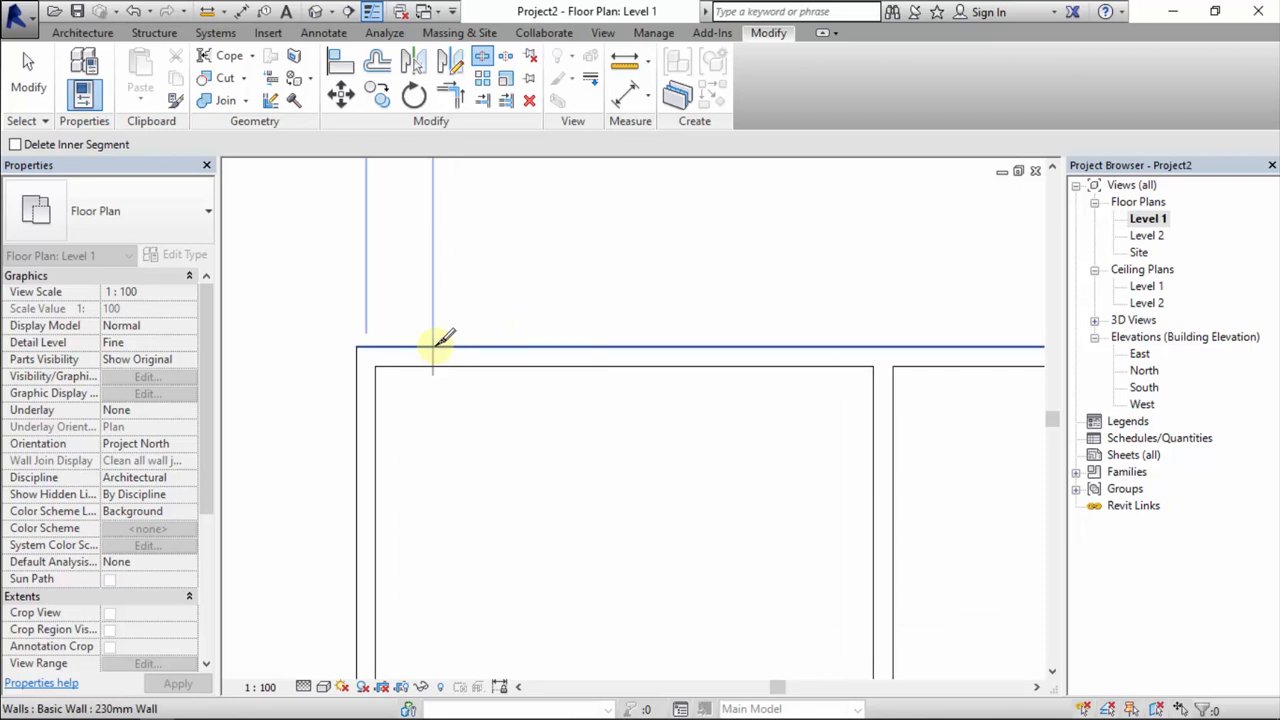
pyautogui.click(435, 346)
pyautogui.scroll(-2, 588, 336)
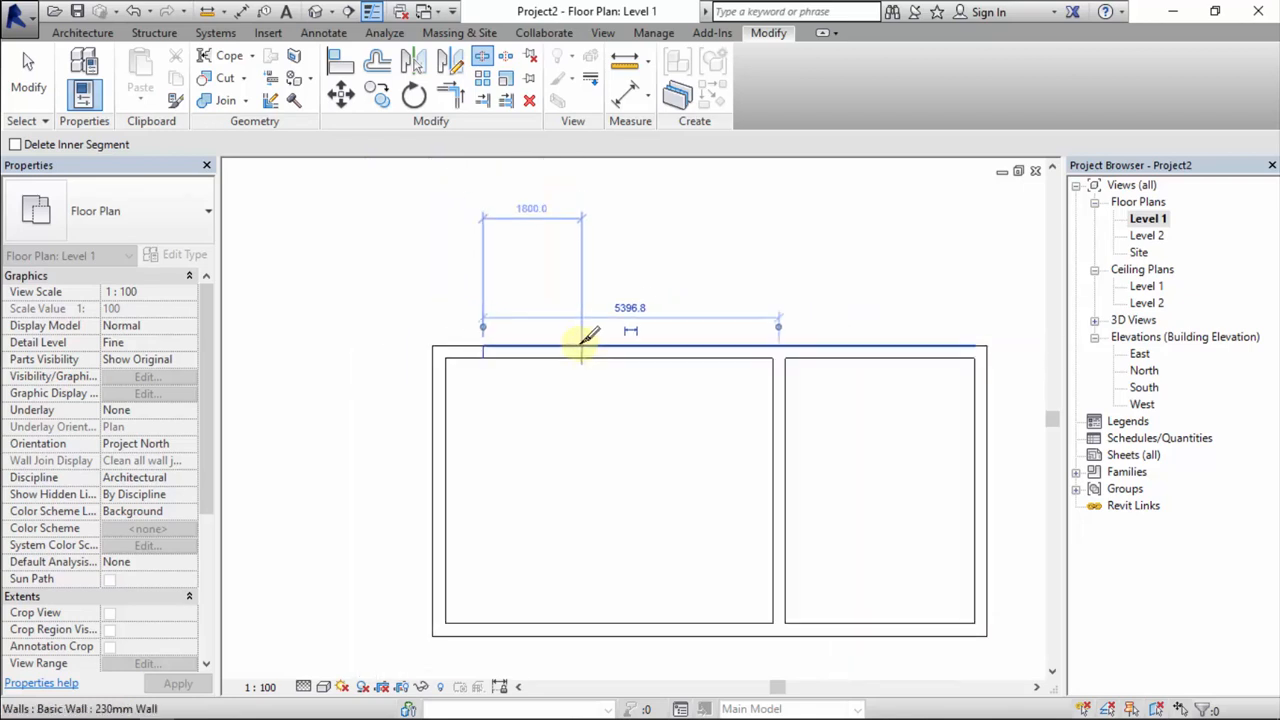
pyautogui.click(582, 346)
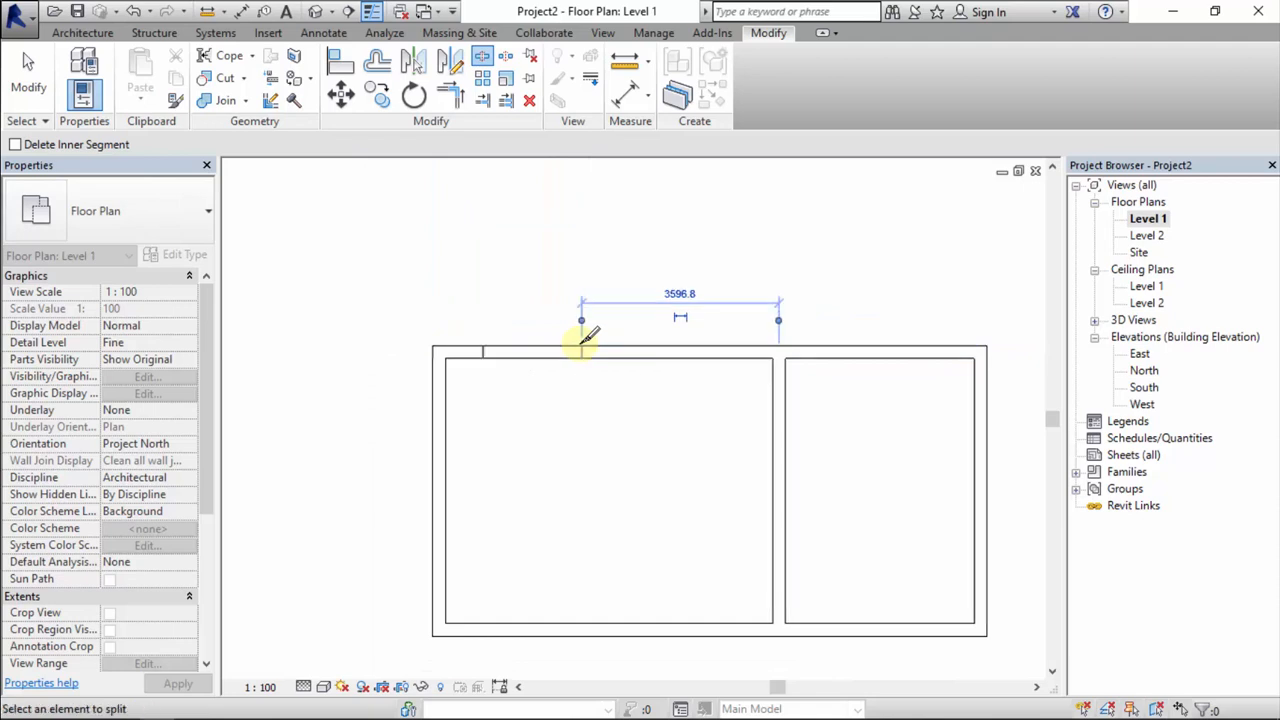
pyautogui.press('Escape')
# - Delete the upper wall's segment between the two splits and inspect the resulting gap in the 3D view
pyautogui.scroll(2, 500, 349)
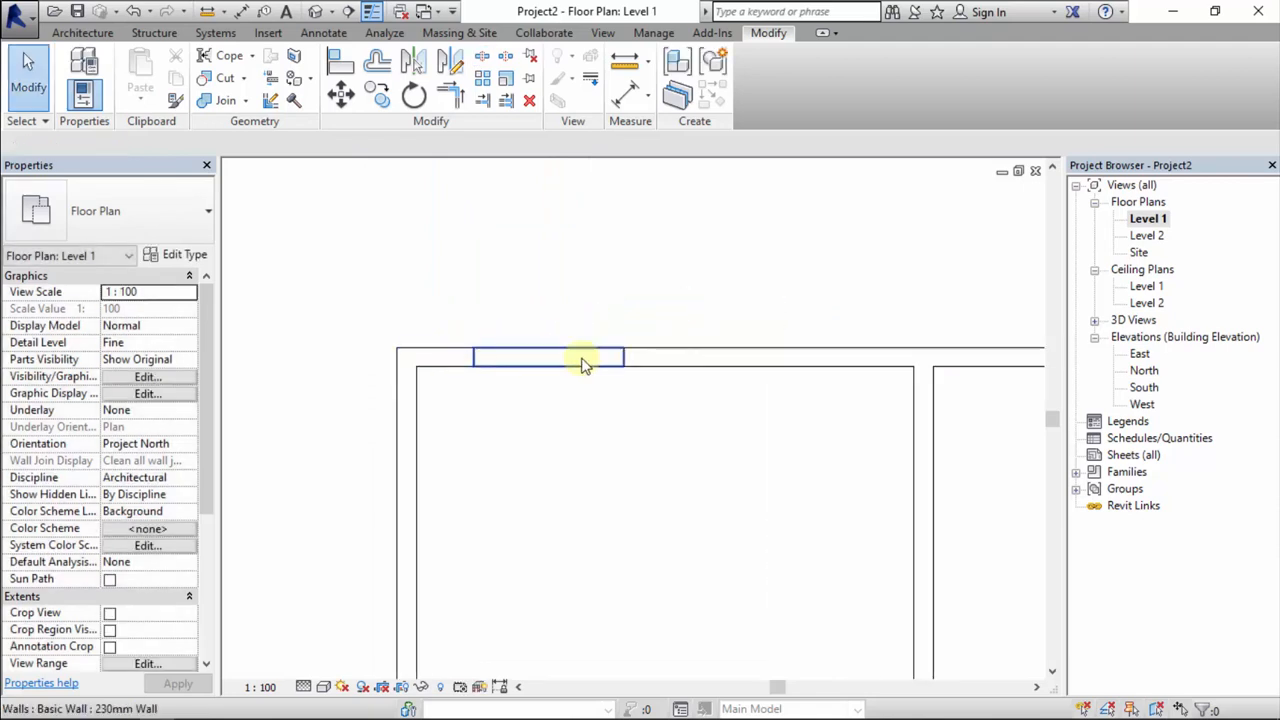
pyautogui.scroll(-3, 733, 363)
pyautogui.scroll(3, 663, 368)
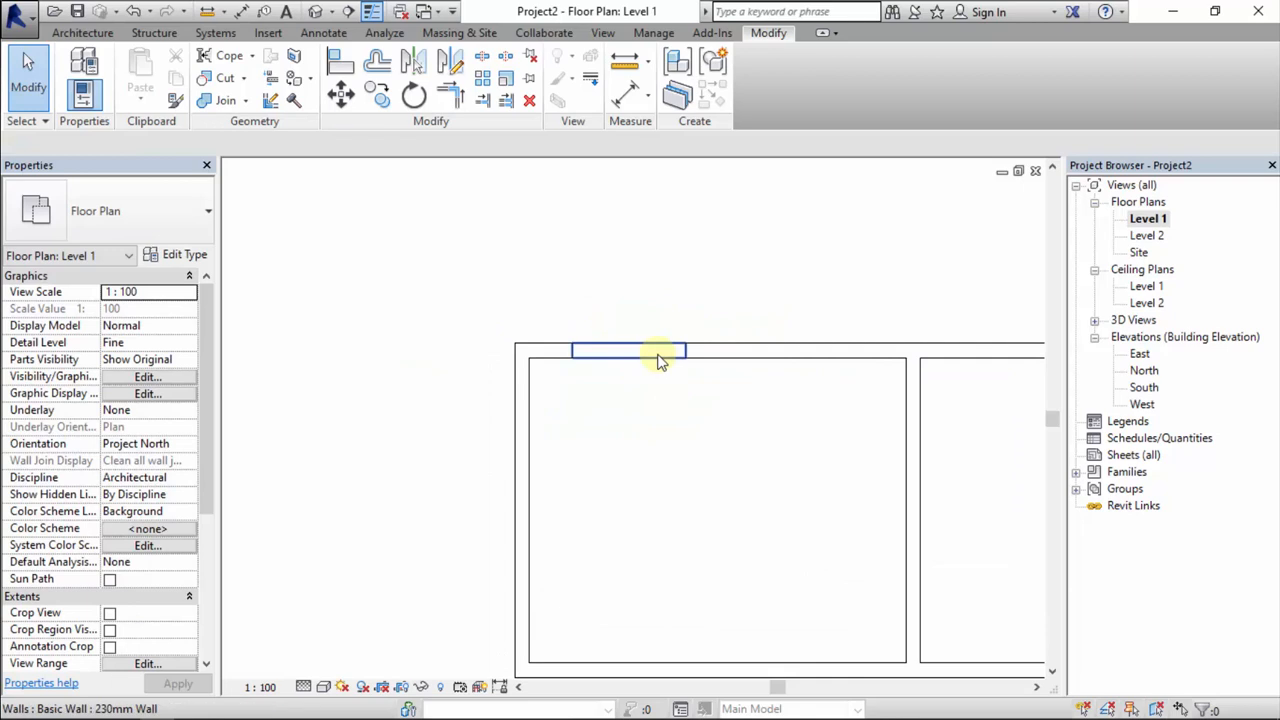
pyautogui.click(660, 352)
pyautogui.scroll(2, 734, 364)
pyautogui.press('Delete')
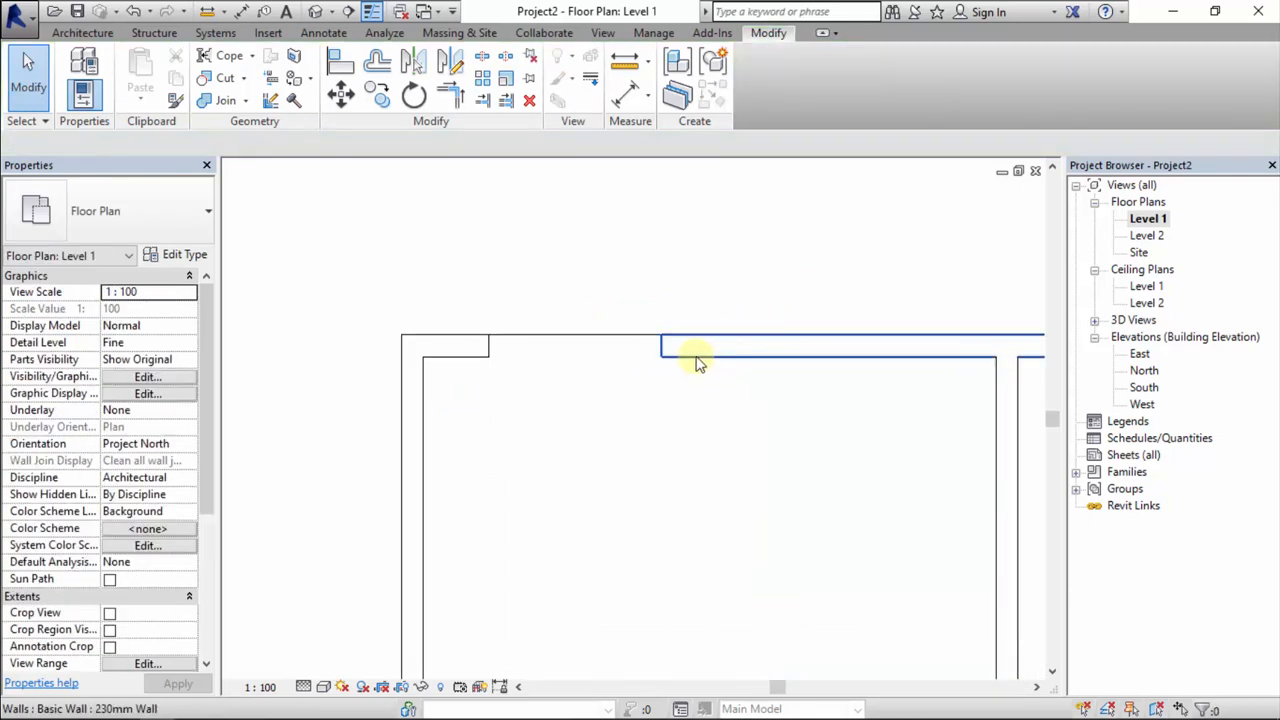
pyautogui.click(315, 12)
pyautogui.scroll(-3, 576, 321)
pyautogui.keyDown('shift'); pyautogui.moveTo(590, 417); pyautogui.dragTo(420, 475, button='middle'); pyautogui.keyUp('shift')
pyautogui.keyDown('shift'); pyautogui.moveTo(723, 380); pyautogui.dragTo(805, 375, button='middle'); pyautogui.keyUp('shift')
pyautogui.scroll(1, 805, 375)
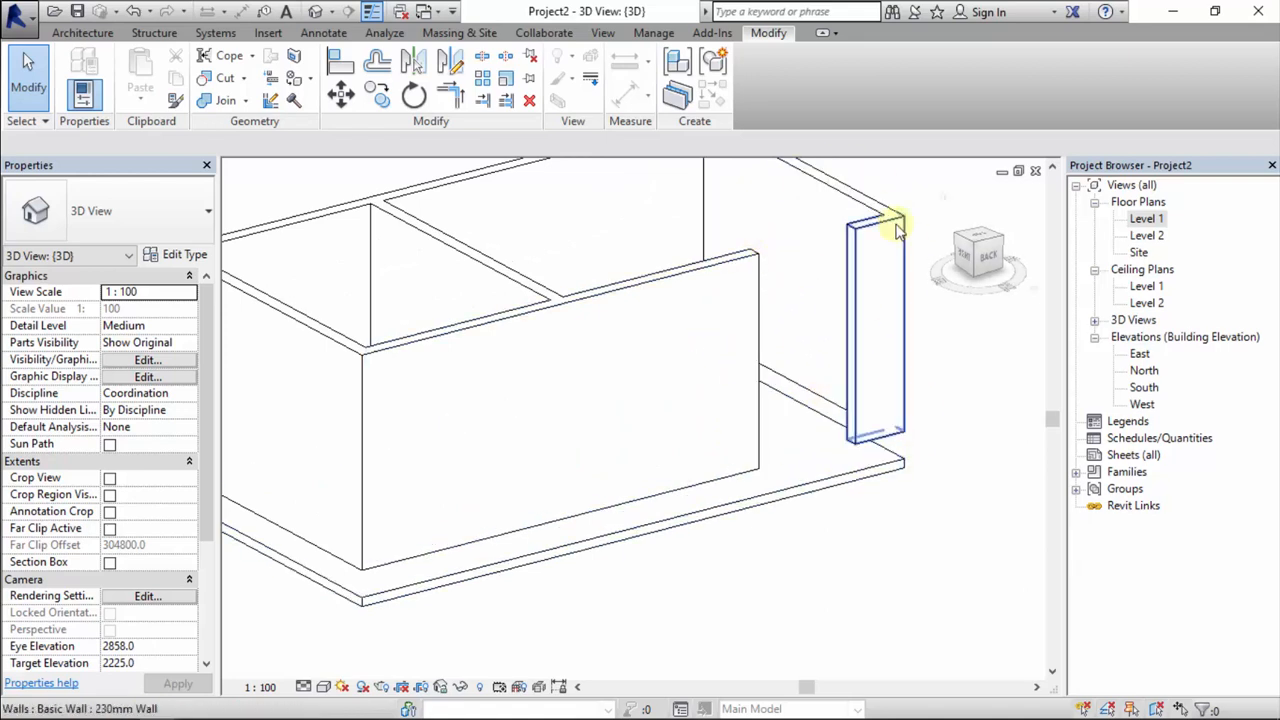
# - In the Level 1 floor plan, delete the short corner wall piece and trim the left and upper walls to a corner
pyautogui.doubleClick(1146, 218)
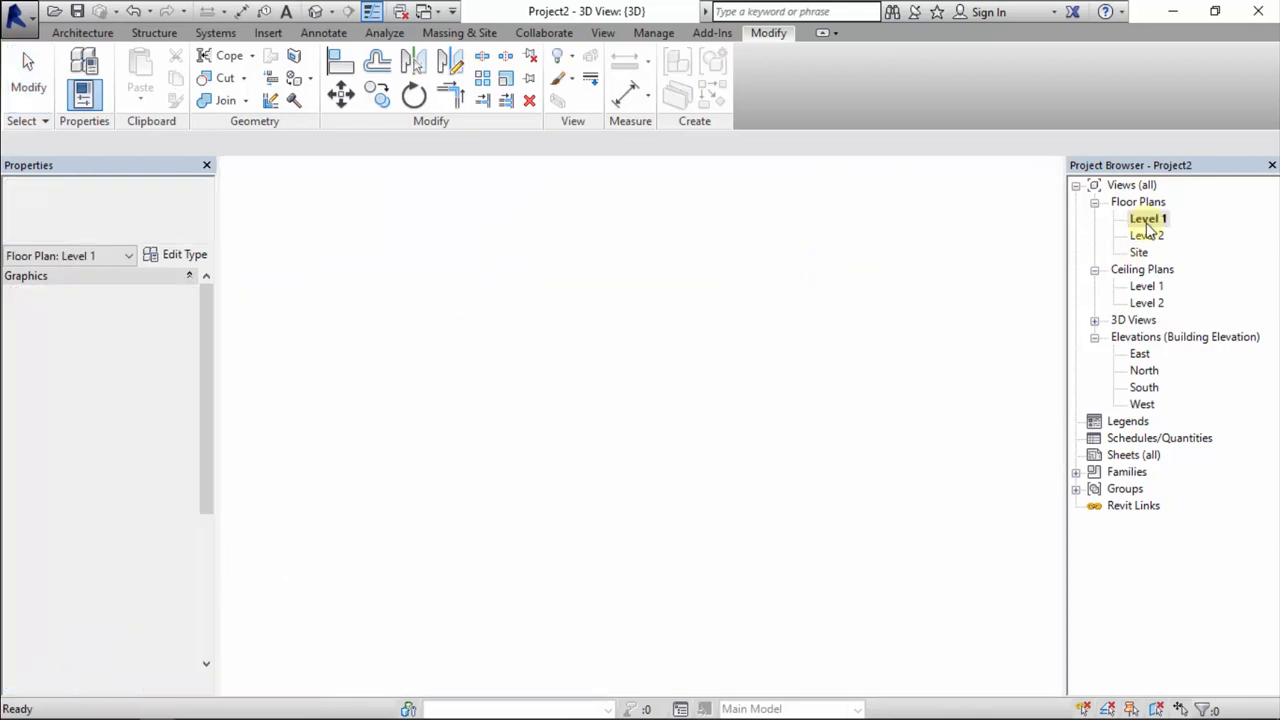
pyautogui.click(473, 352)
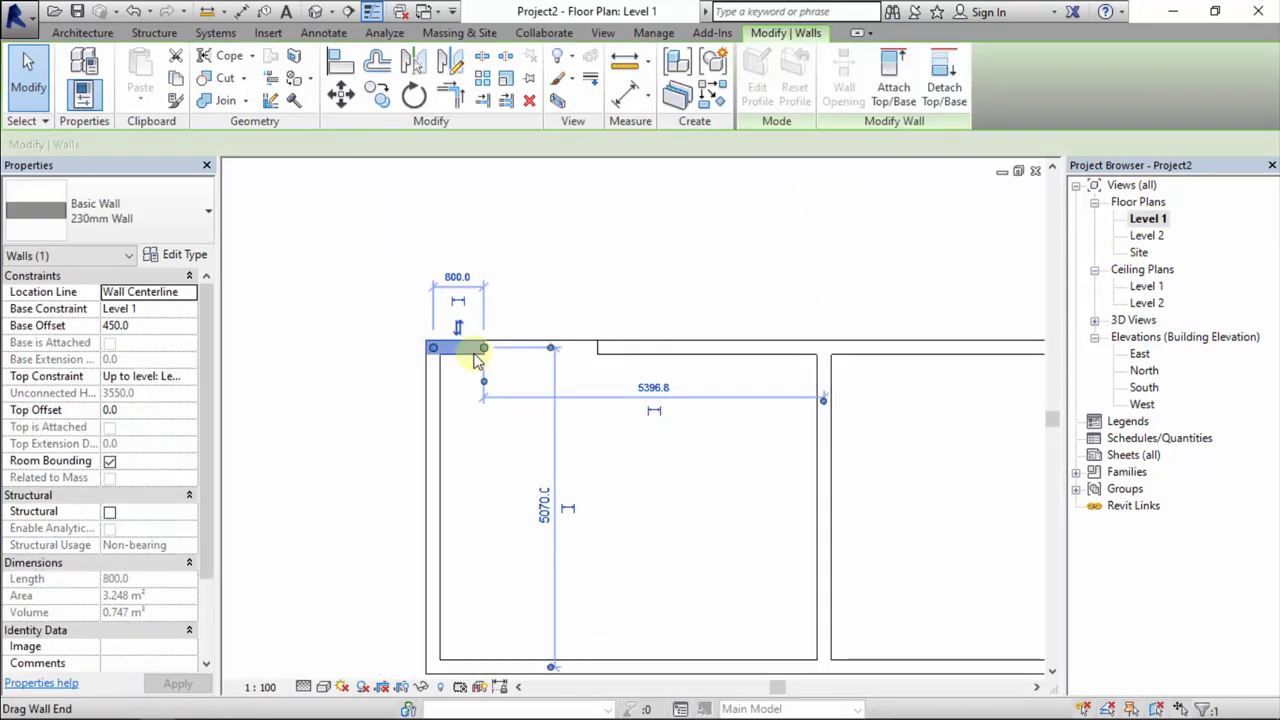
pyautogui.press('Escape')
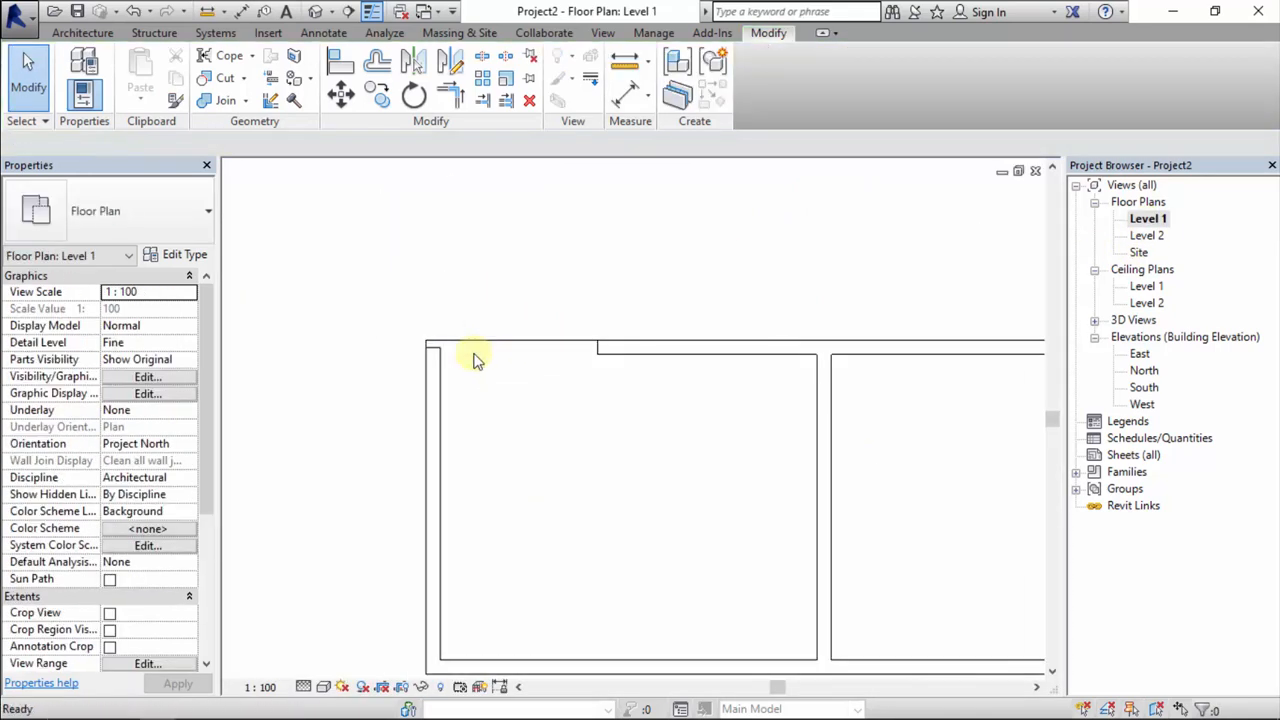
pyautogui.press('t')
pyautogui.press('r')
pyautogui.click(437, 385)
pyautogui.click(566, 357)
pyautogui.press('Escape')
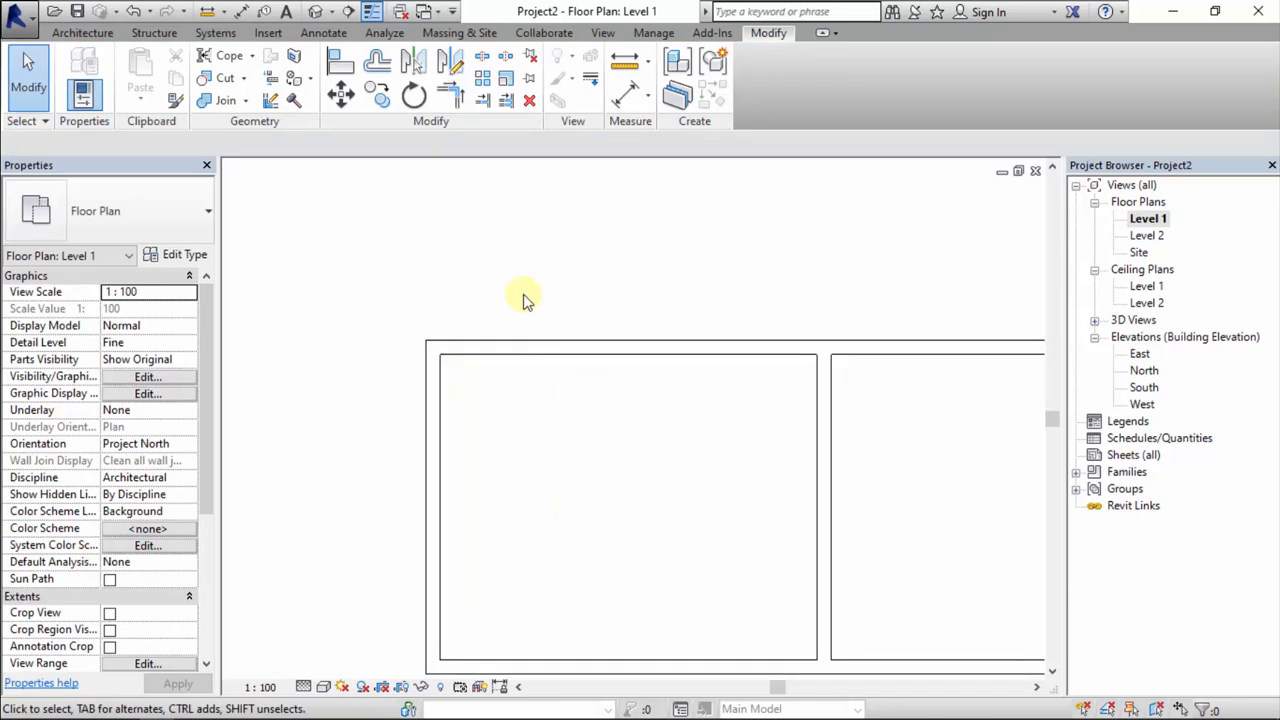
pyautogui.click(517, 348)
pyautogui.press('Escape')
# - Cut a rectangular wall opening about 2593 mm wide in the upper wall, about 1118 mm from the left wall's centreline
pyautogui.click(78, 32)
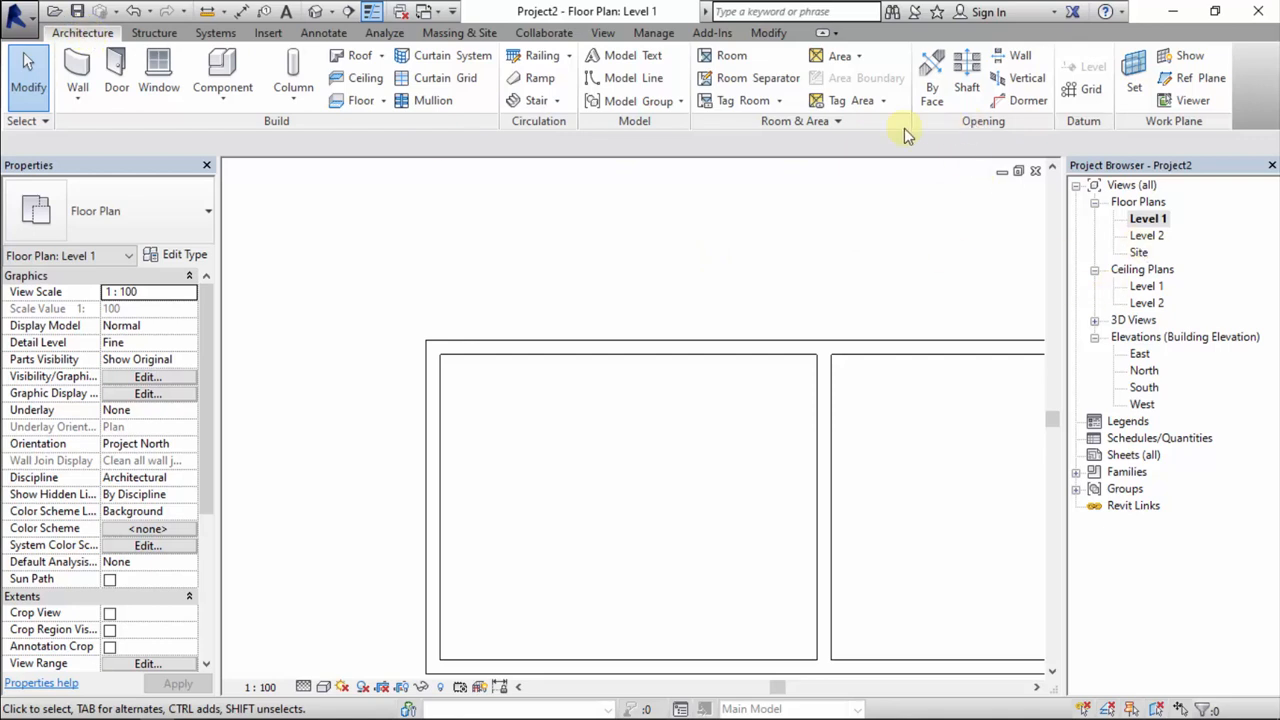
pyautogui.click(1013, 55)
pyautogui.scroll(2, 491, 345)
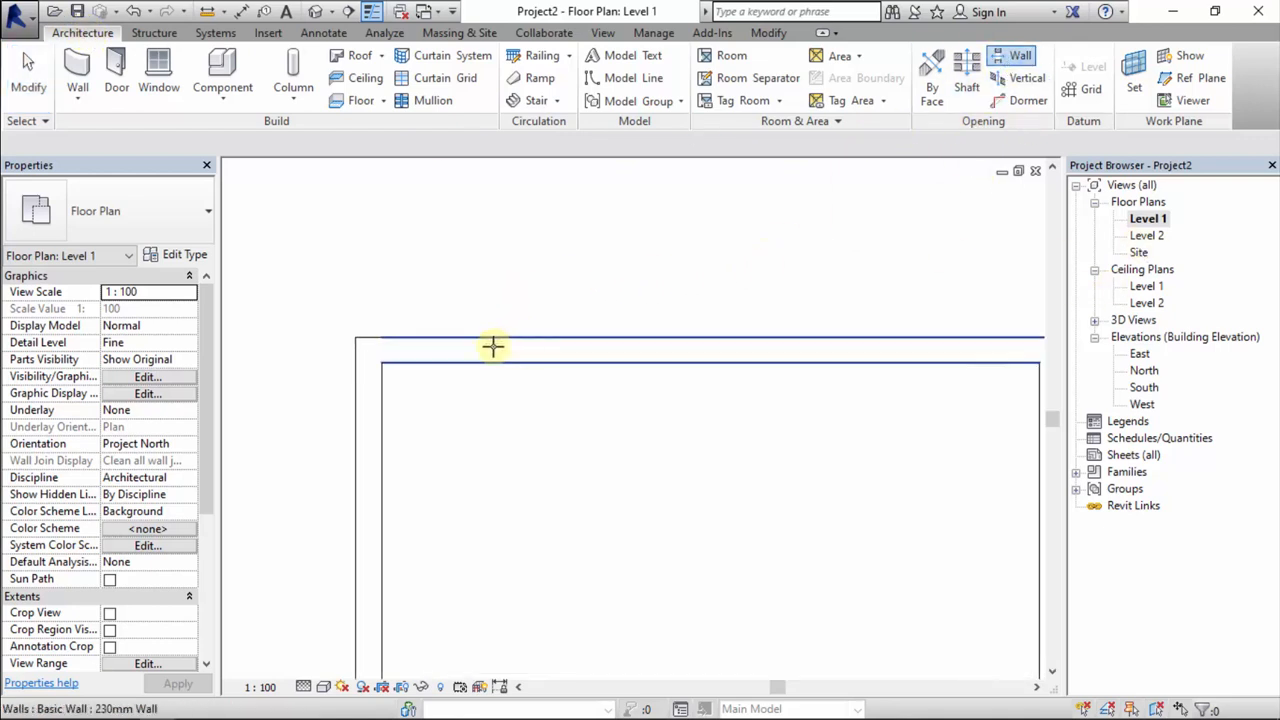
pyautogui.click(486, 343)
pyautogui.click(491, 343)
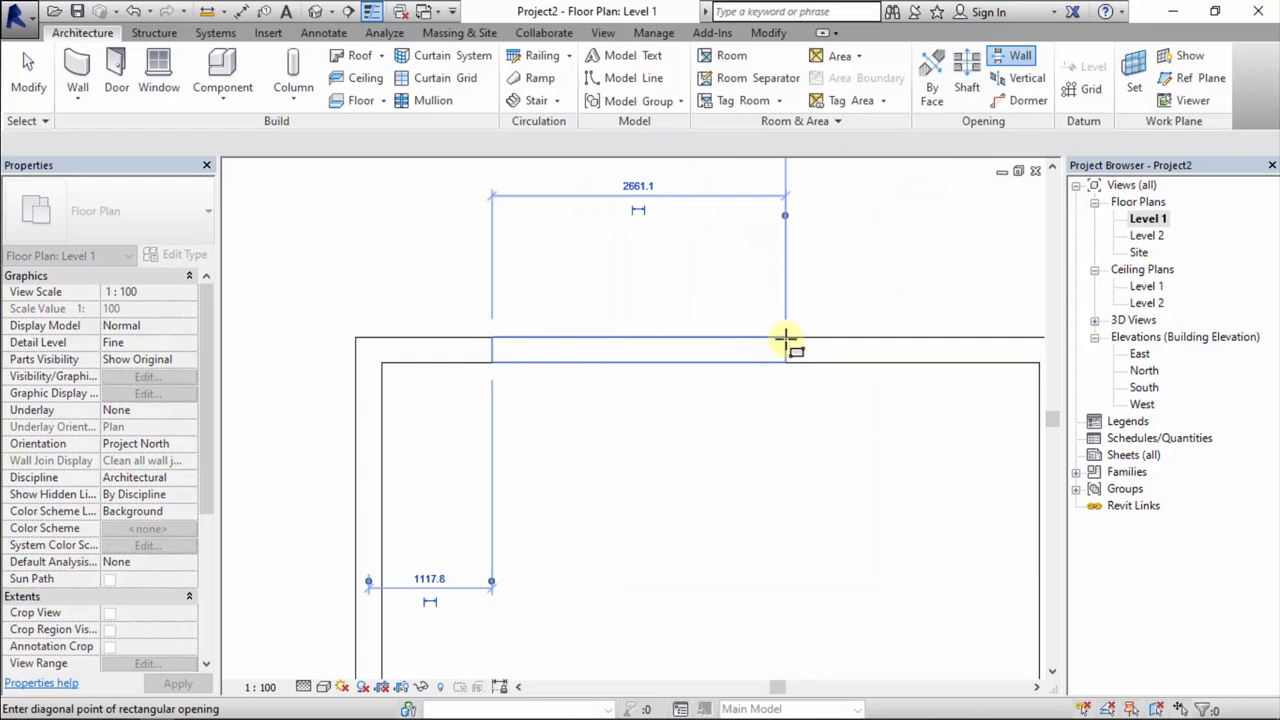
pyautogui.click(778, 341)
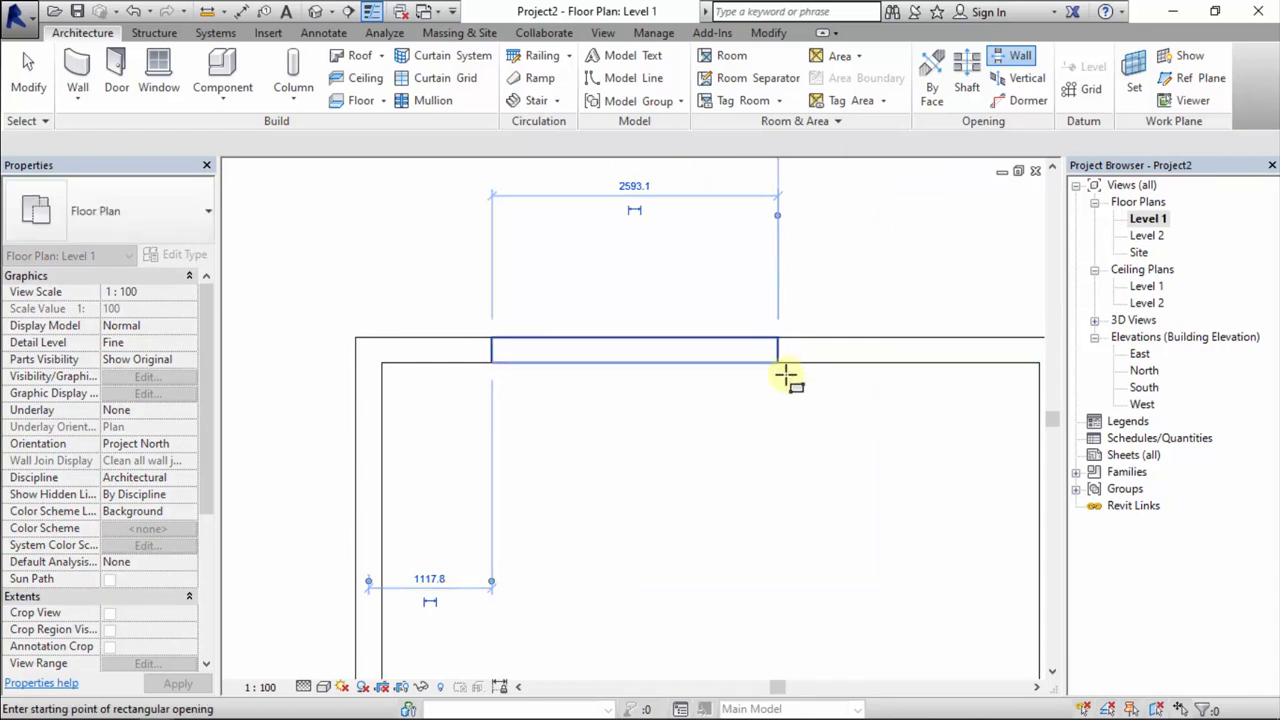
pyautogui.press('Escape')
pyautogui.scroll(-2, 705, 385)
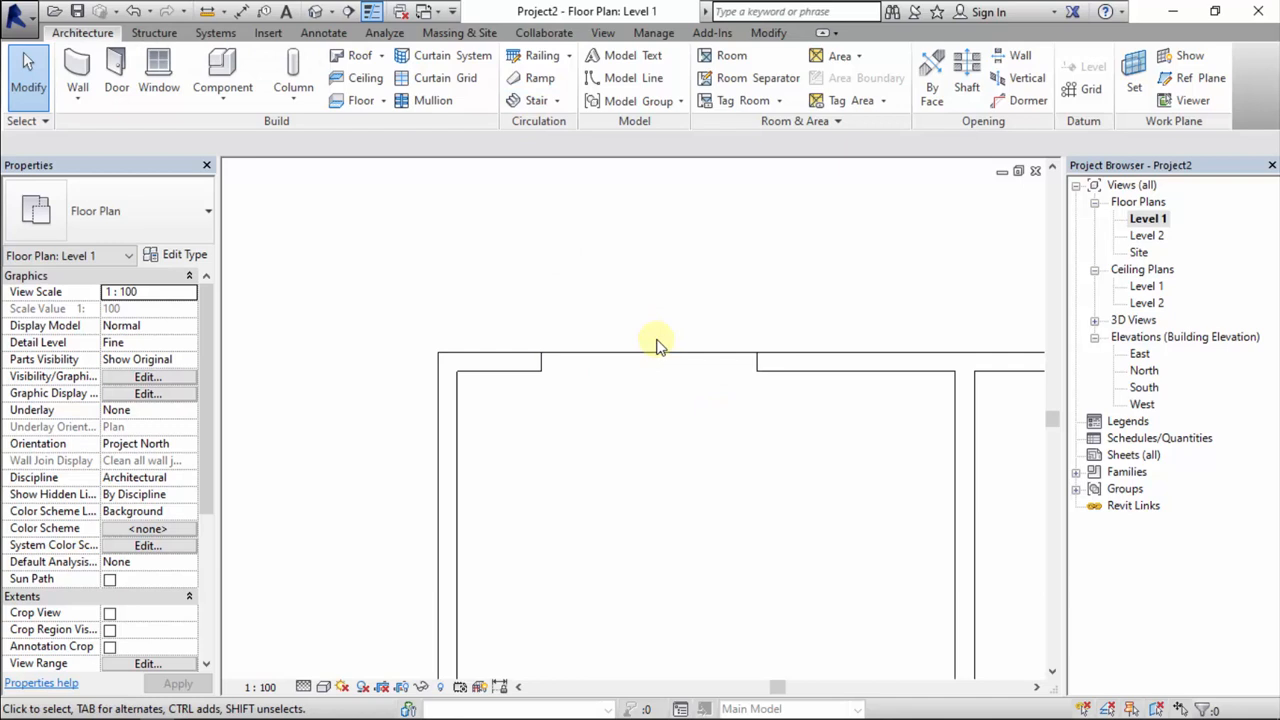
# - In the 3D view, narrow the wall opening to about 2079 mm by moving its side nearest the partition to 3000 mm from it
pyautogui.click(315, 11)
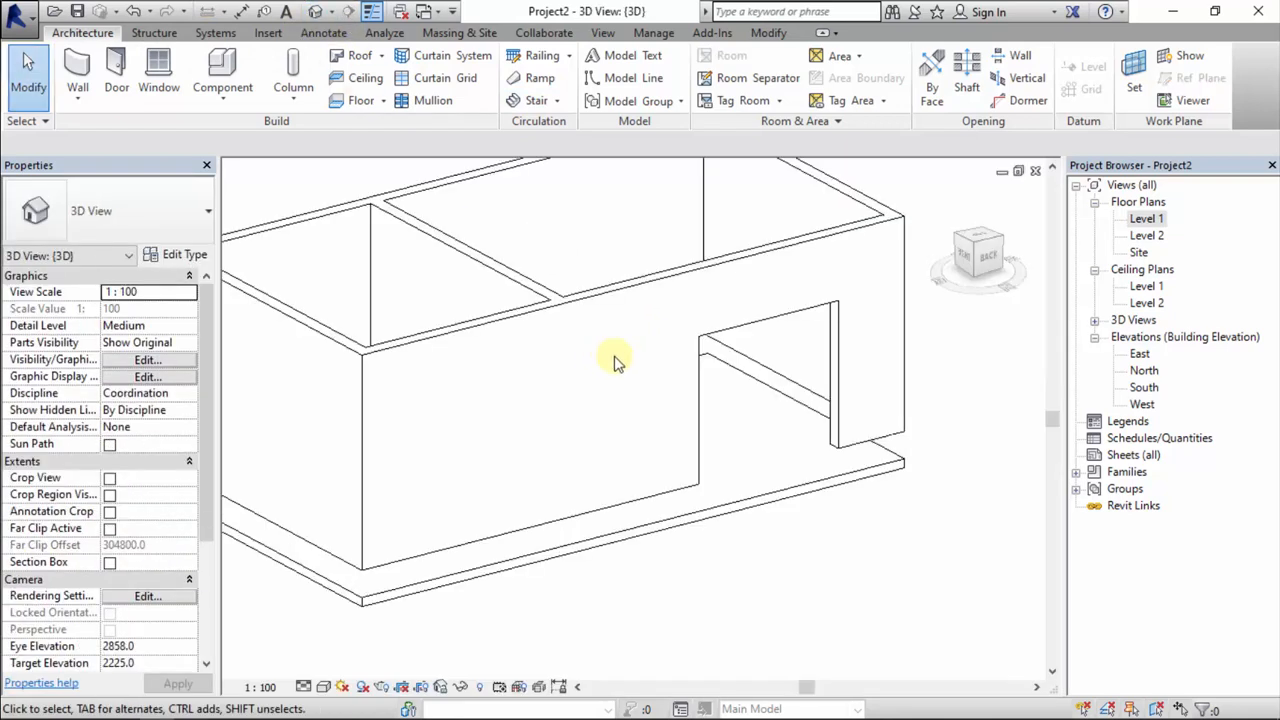
pyautogui.click(808, 460)
pyautogui.keyDown('shift'); pyautogui.moveTo(794, 563); pyautogui.dragTo(692, 540, button='middle'); pyautogui.keyUp('shift')
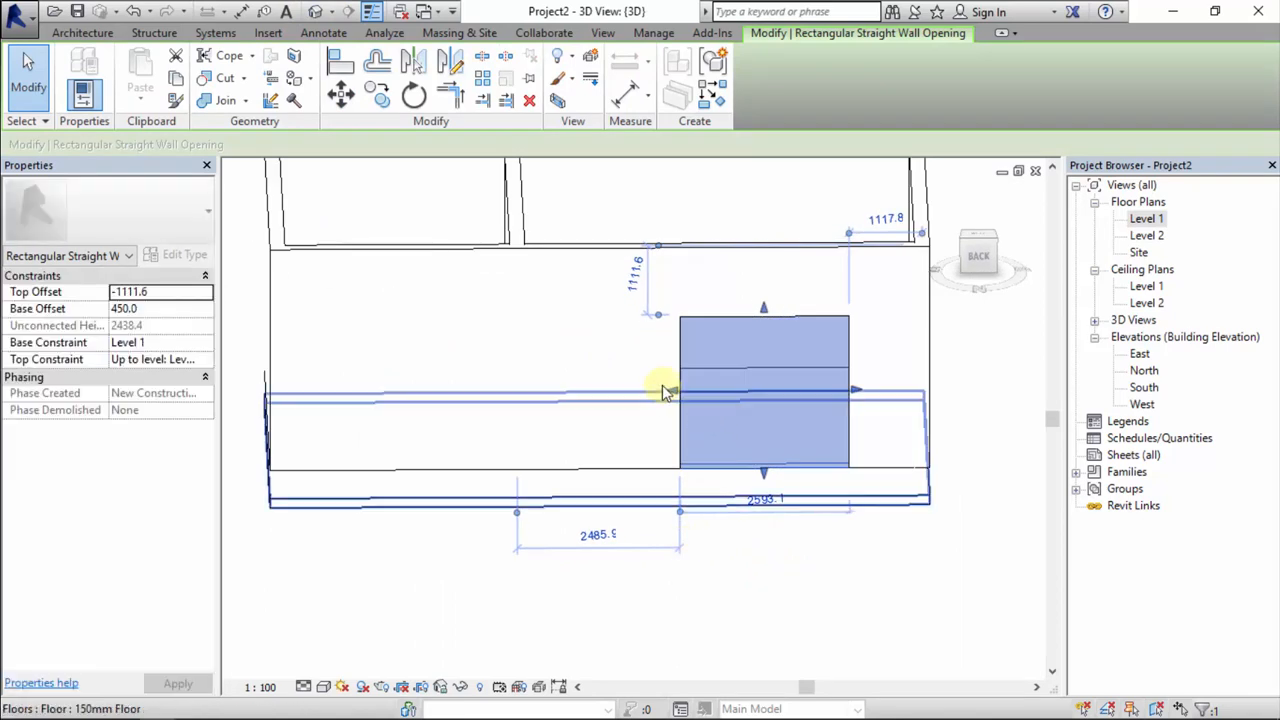
pyautogui.moveTo(669, 389); pyautogui.dragTo(713, 390)
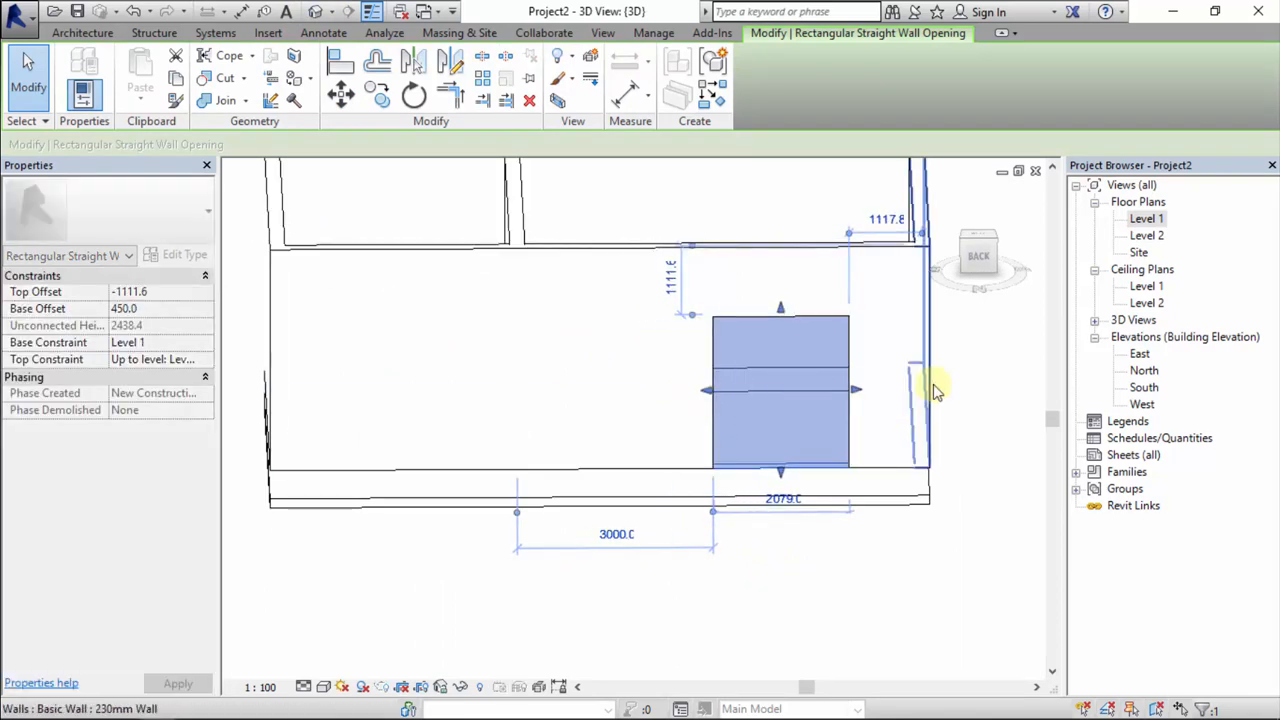
# - Review the opening's base and top offsets, lower its top edge in 3D, and return to the Level 1 floor plan
pyautogui.click(186, 305)
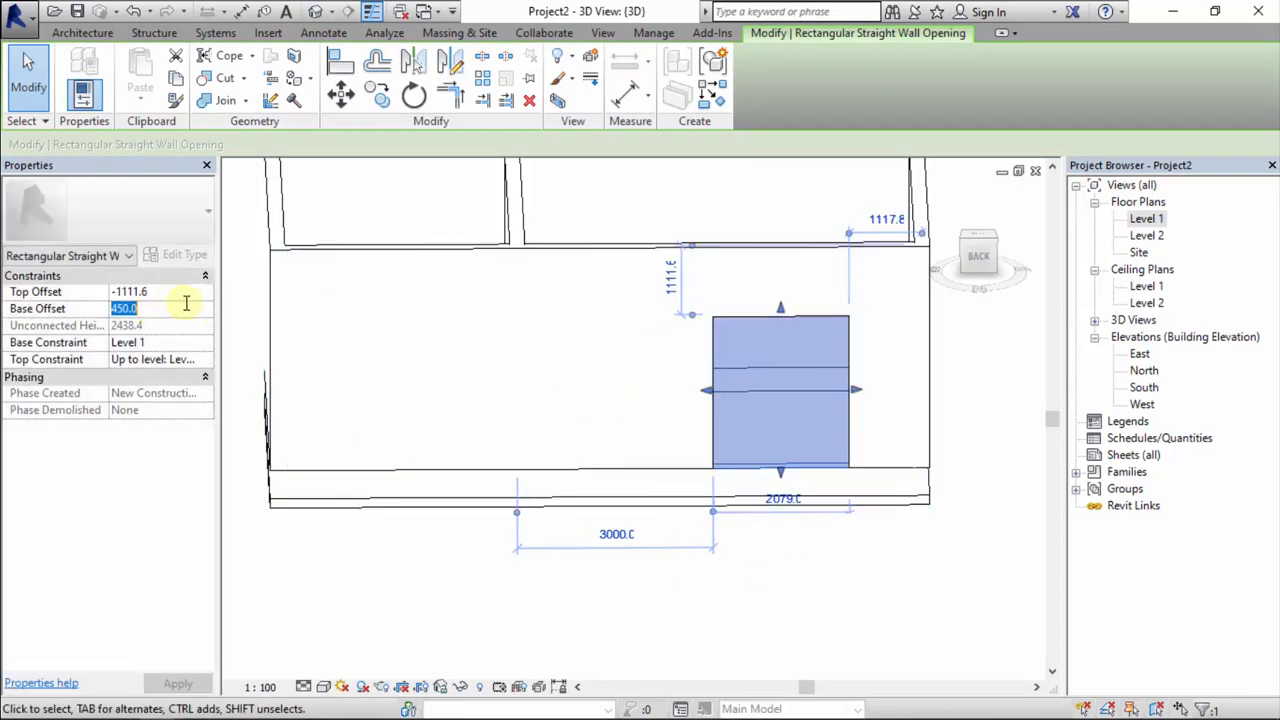
pyautogui.click(165, 292)
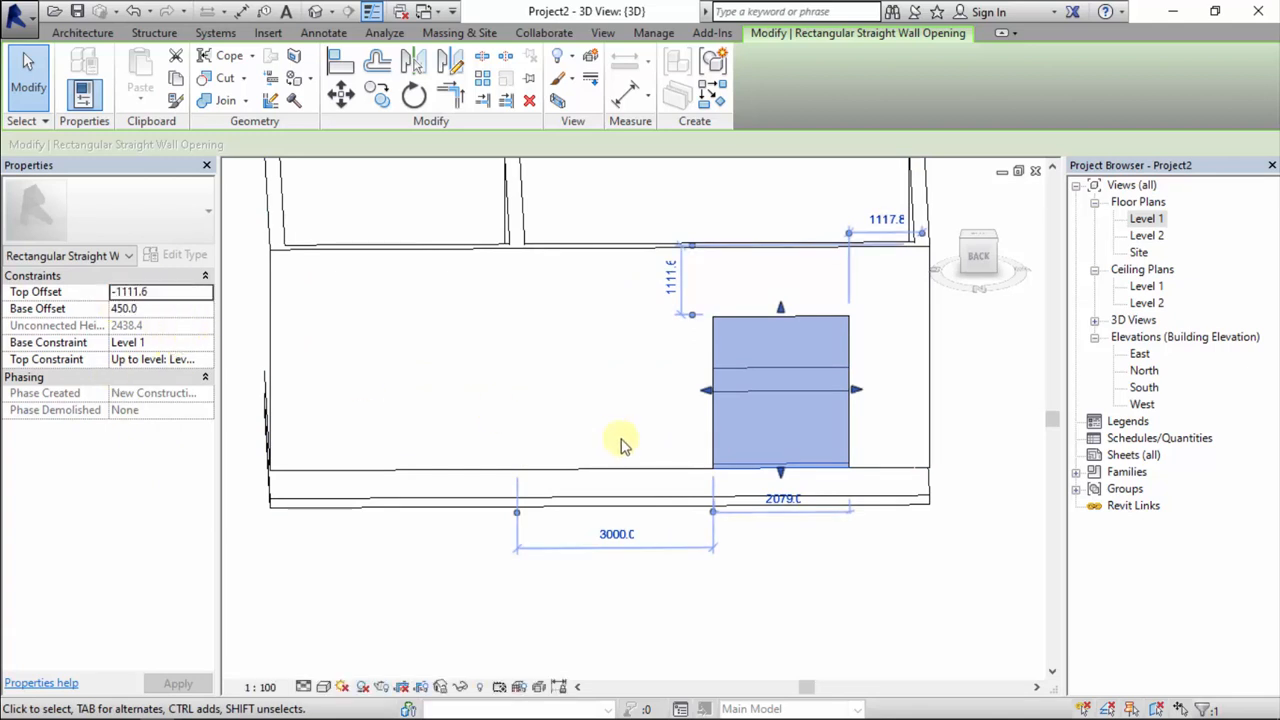
pyautogui.moveTo(781, 307); pyautogui.dragTo(783, 341)
pyautogui.click(895, 596)
pyautogui.keyDown('shift'); pyautogui.moveTo(826, 554); pyautogui.dragTo(705, 531, button='middle'); pyautogui.keyUp('shift')
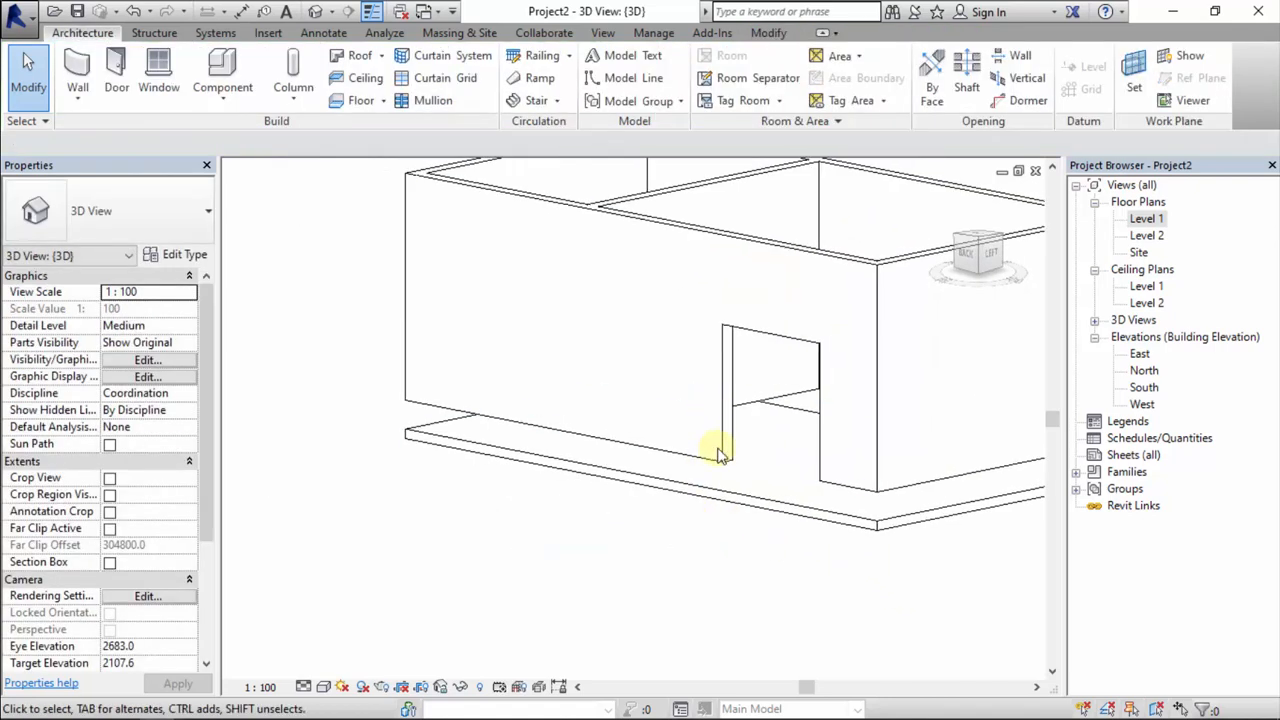
pyautogui.doubleClick(1150, 222)
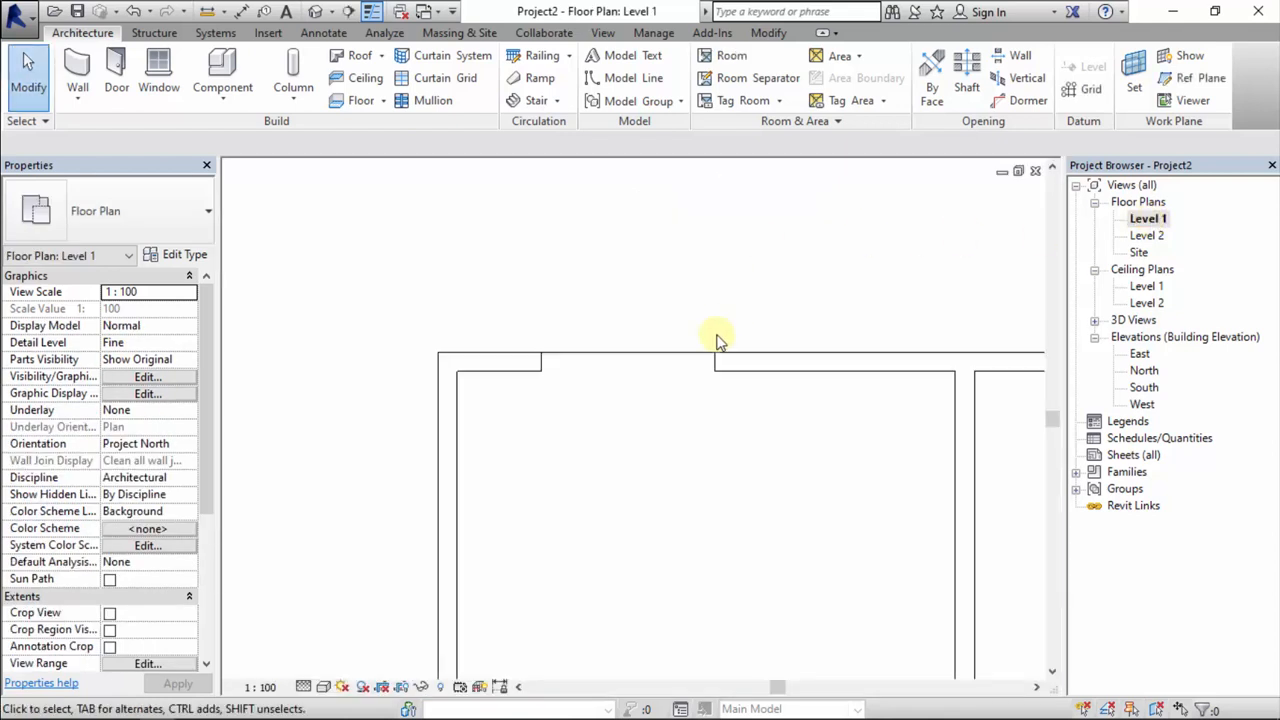
# - In the Level 1 floor plan, offset the partition wall 1000 mm to each side as copies
pyautogui.scroll(-2, 715, 244)
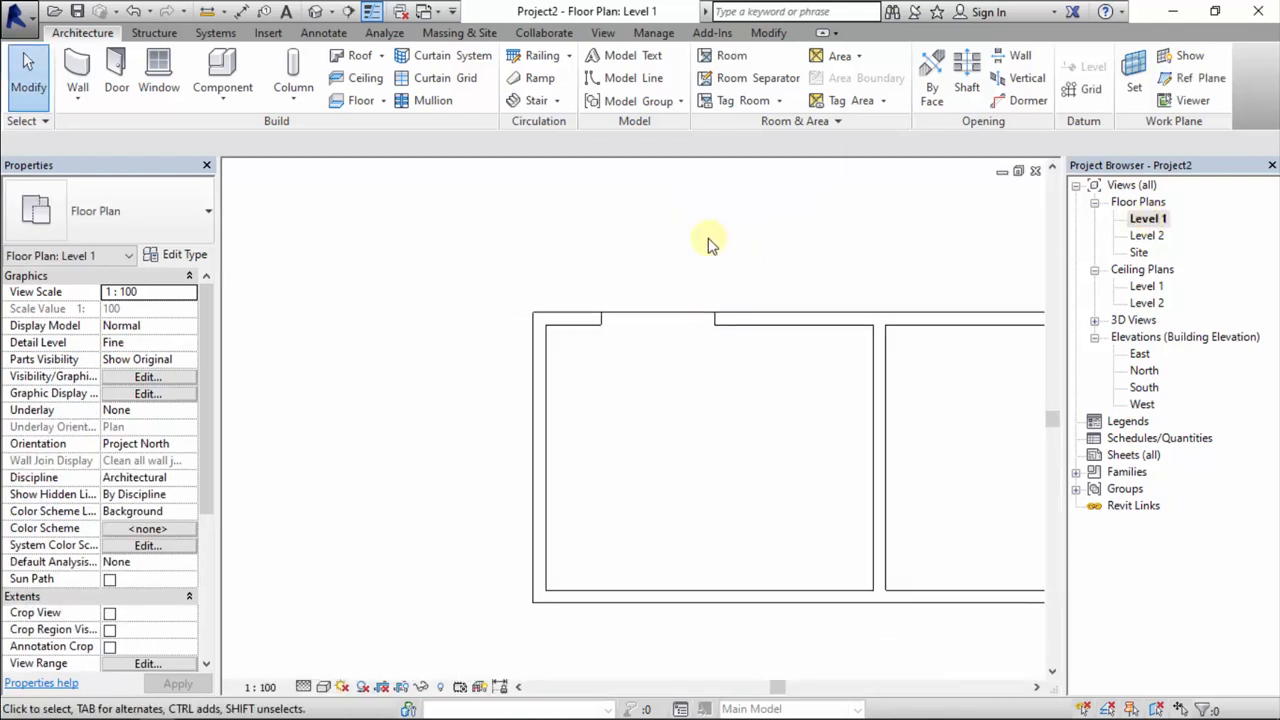
pyautogui.moveTo(794, 287); pyautogui.dragTo(757, 235, button='middle')
pyautogui.scroll(1, 750, 238)
pyautogui.scroll(-2, 766, 209)
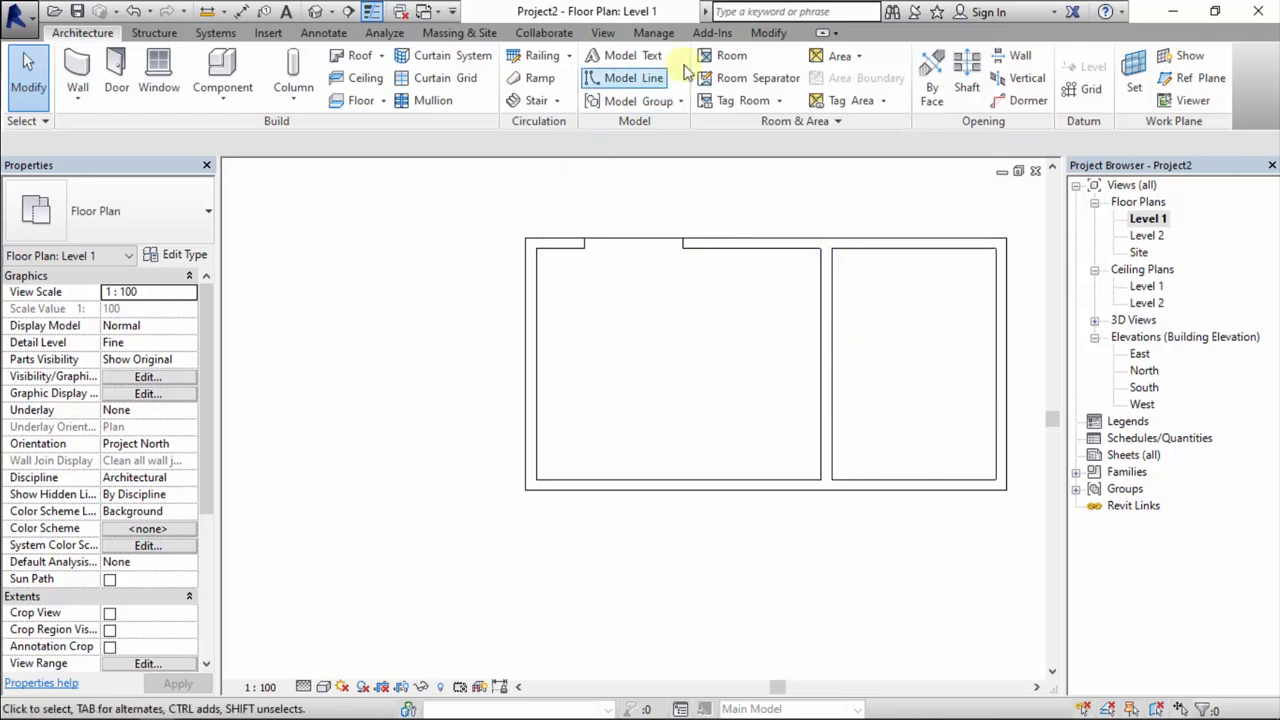
pyautogui.click(760, 33)
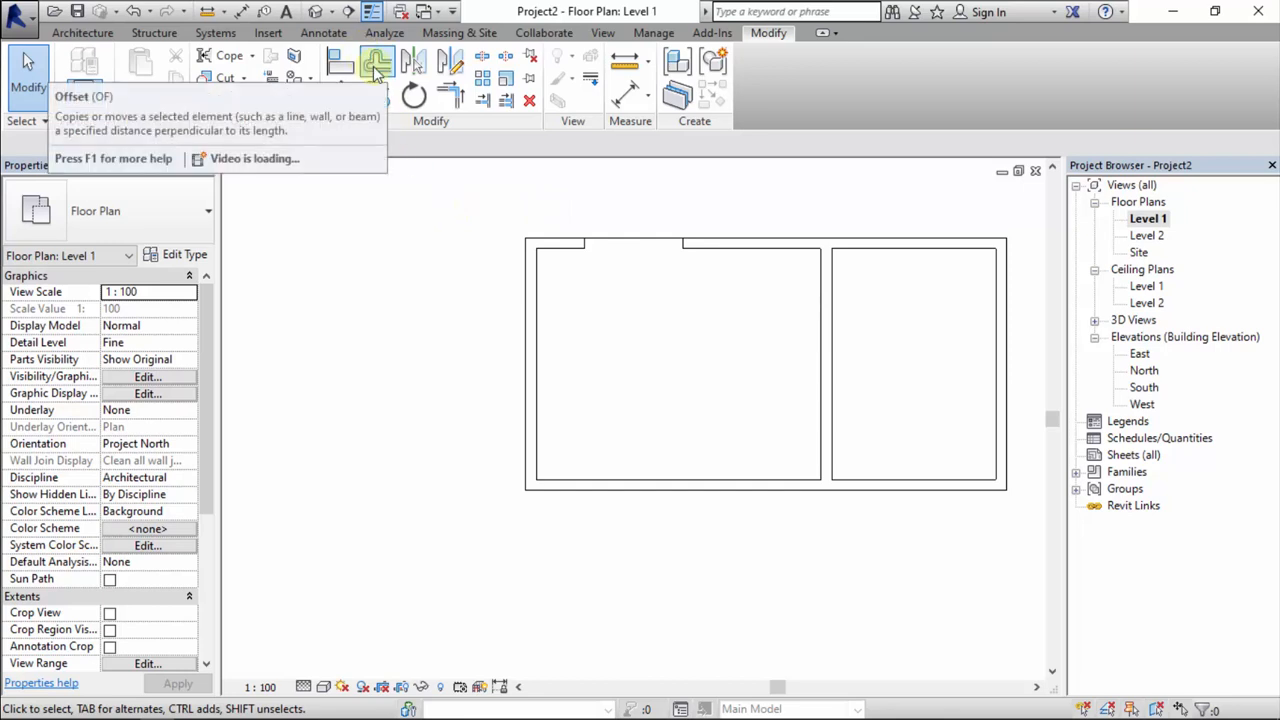
pyautogui.press('o')
pyautogui.press('f')
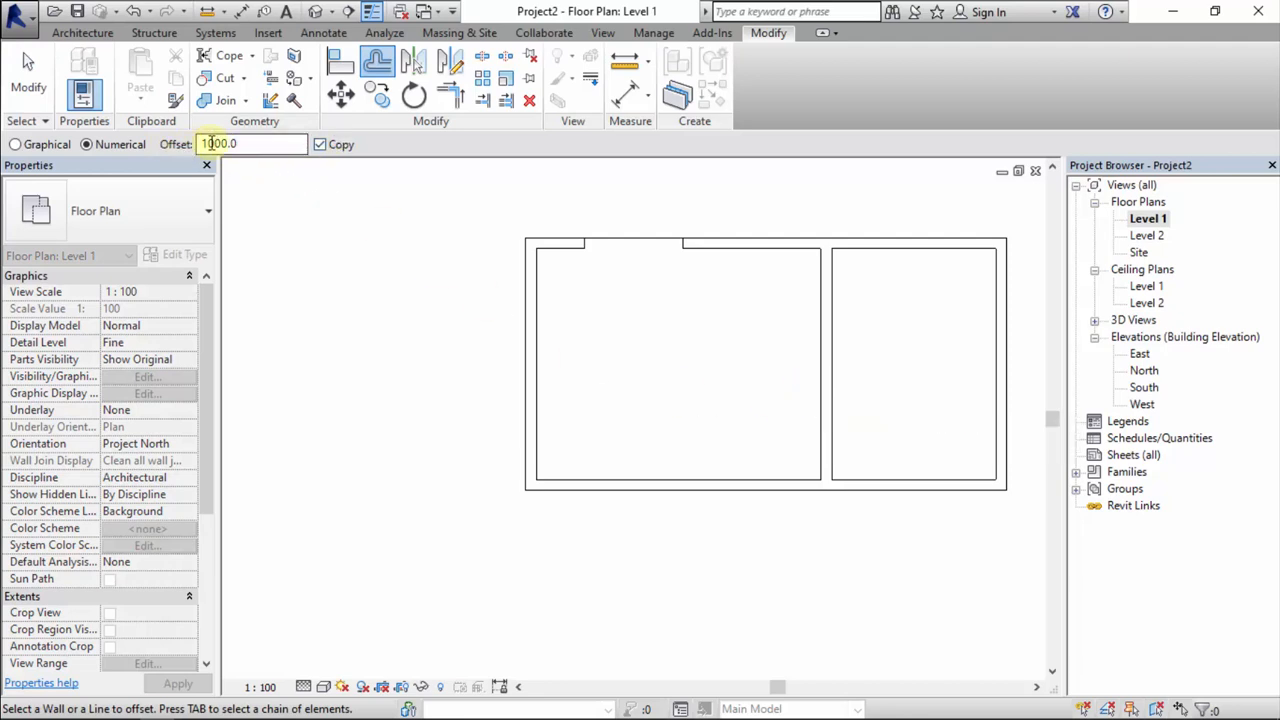
pyautogui.click(818, 362)
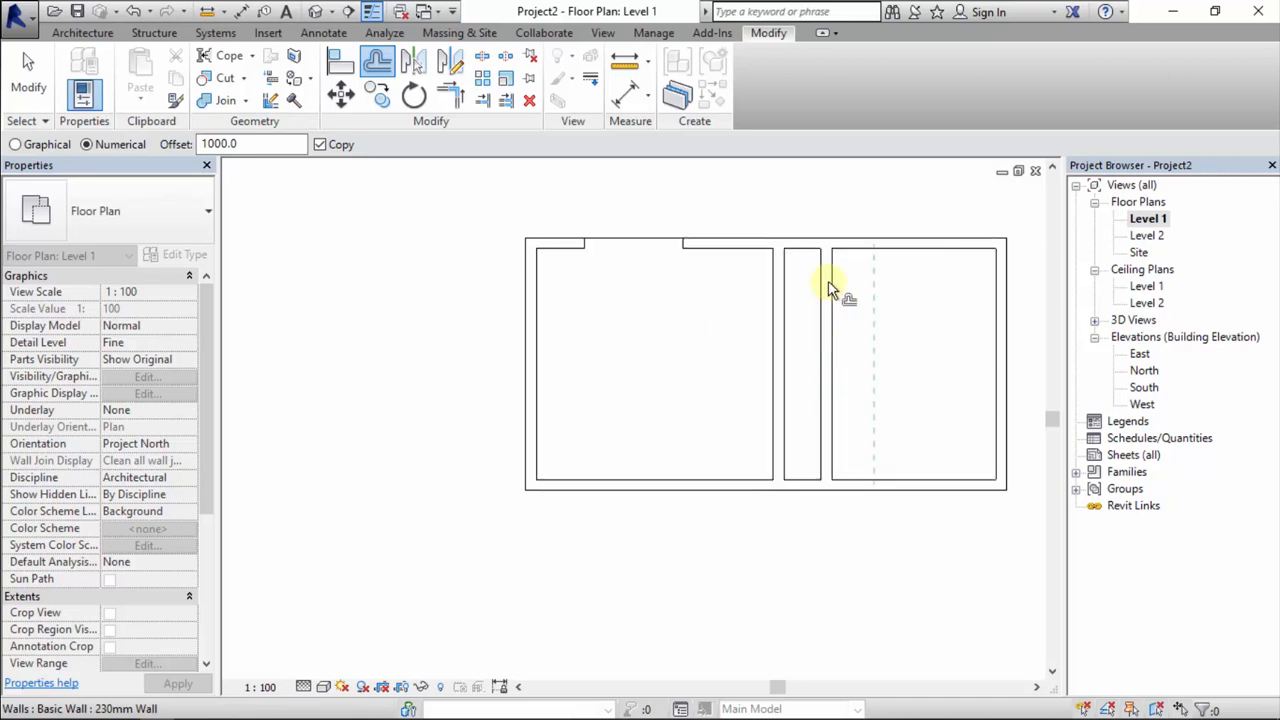
pyautogui.click(837, 319)
pyautogui.press('Escape')
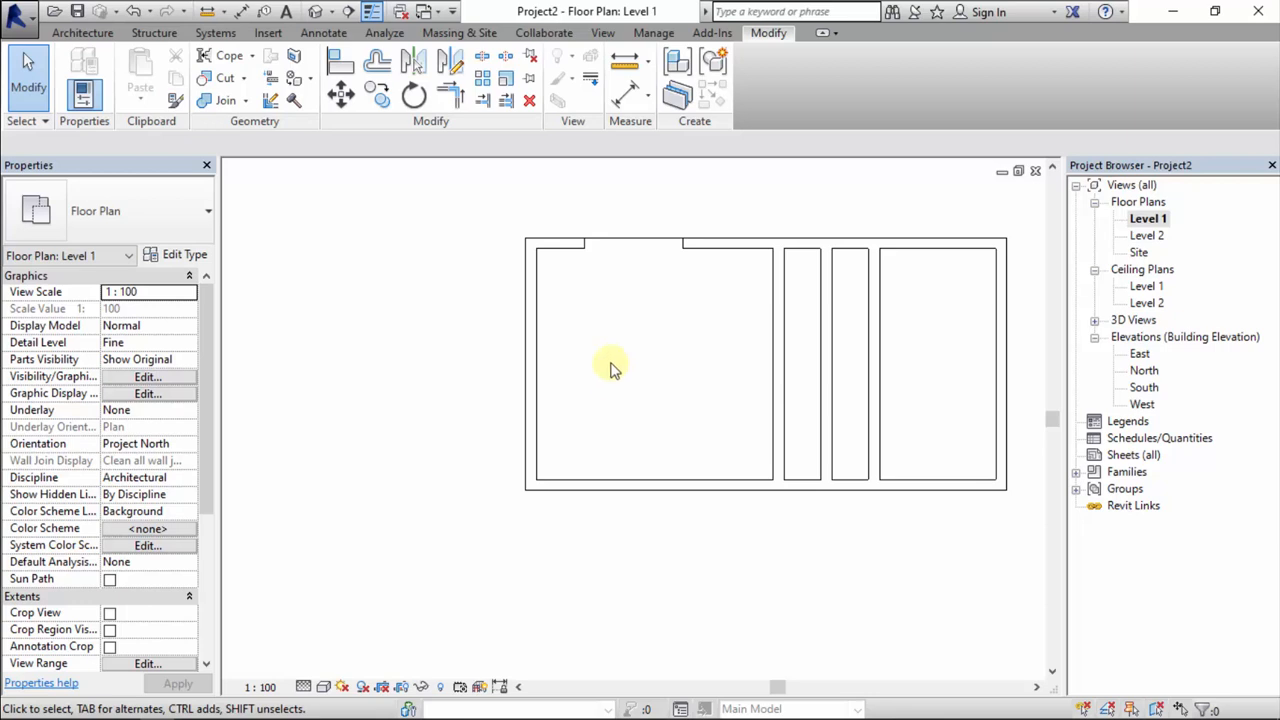
# - In the 3D view, place a horizontal Cornice wall sweep along the wall with the opening, about 1800 mm above Level 1
pyautogui.click(72, 34)
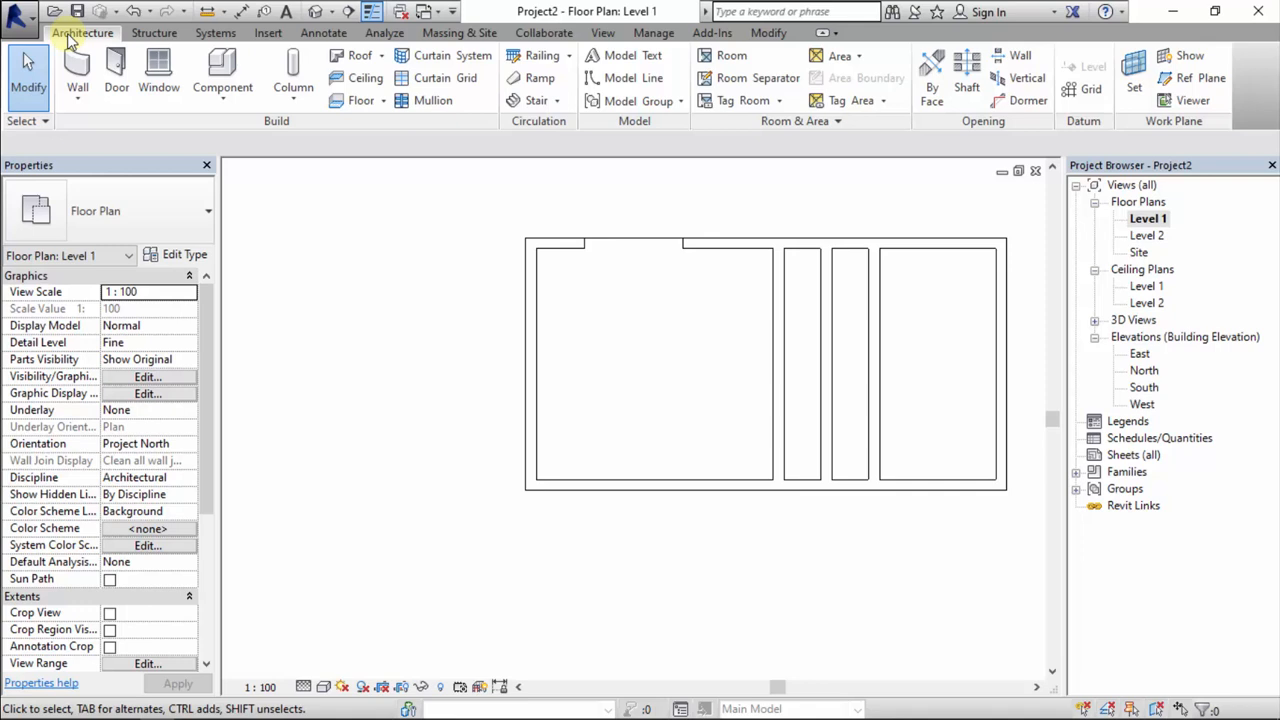
pyautogui.click(76, 103)
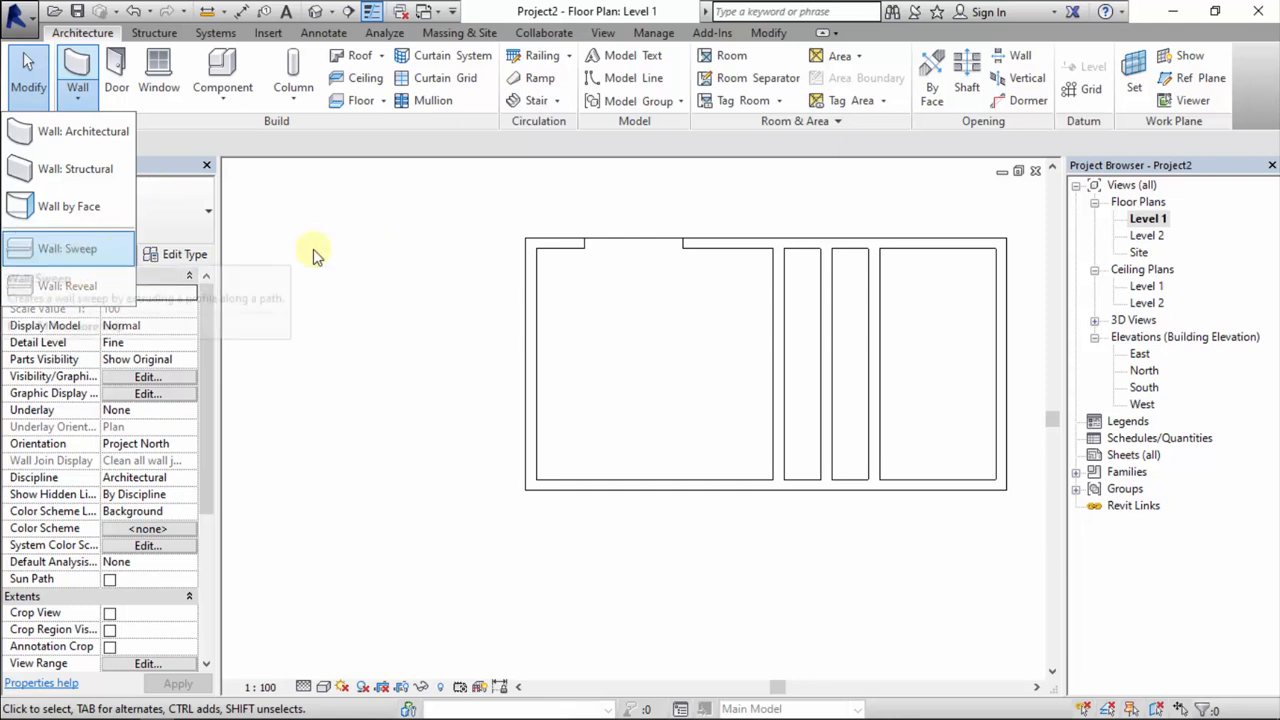
pyautogui.click(372, 368)
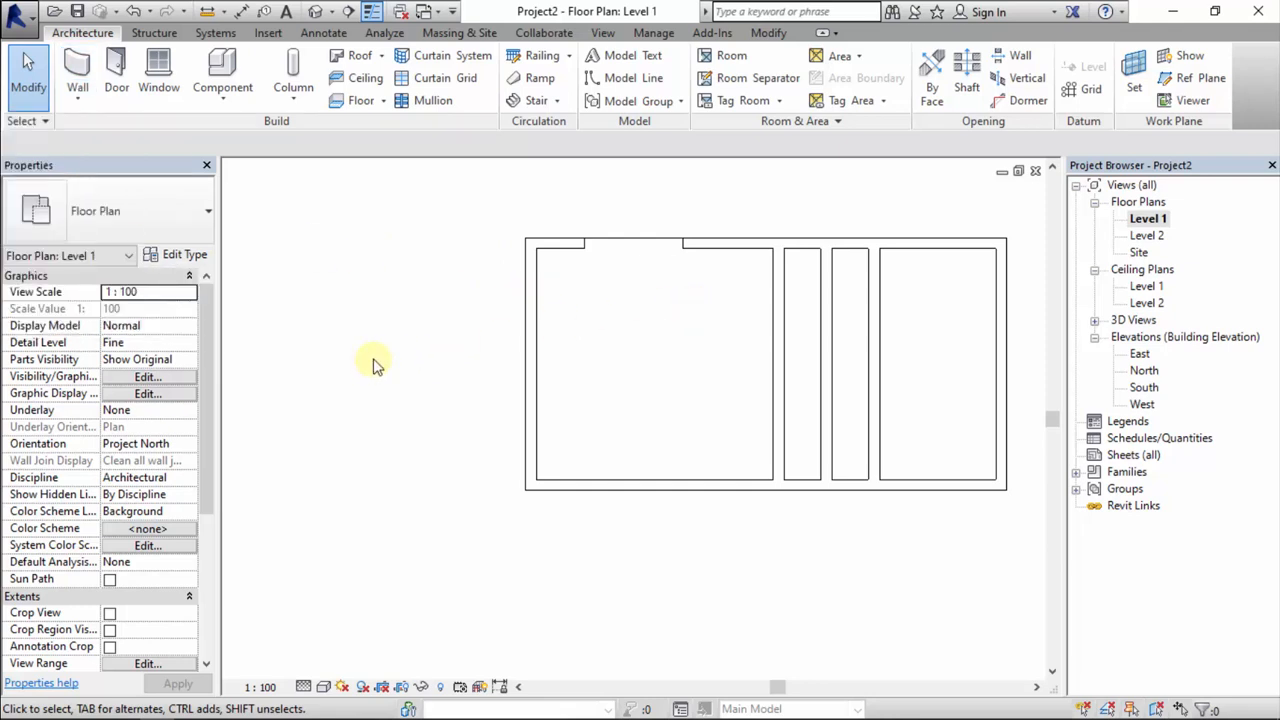
pyautogui.click(317, 12)
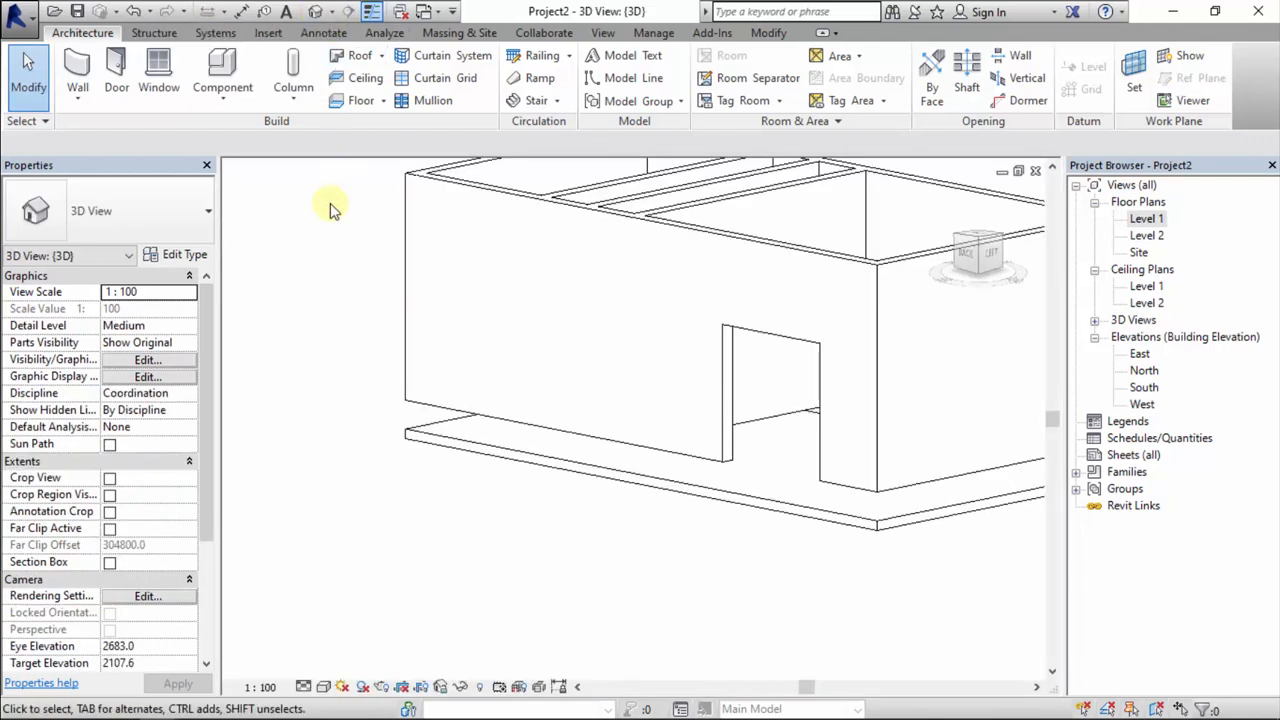
pyautogui.click(80, 100)
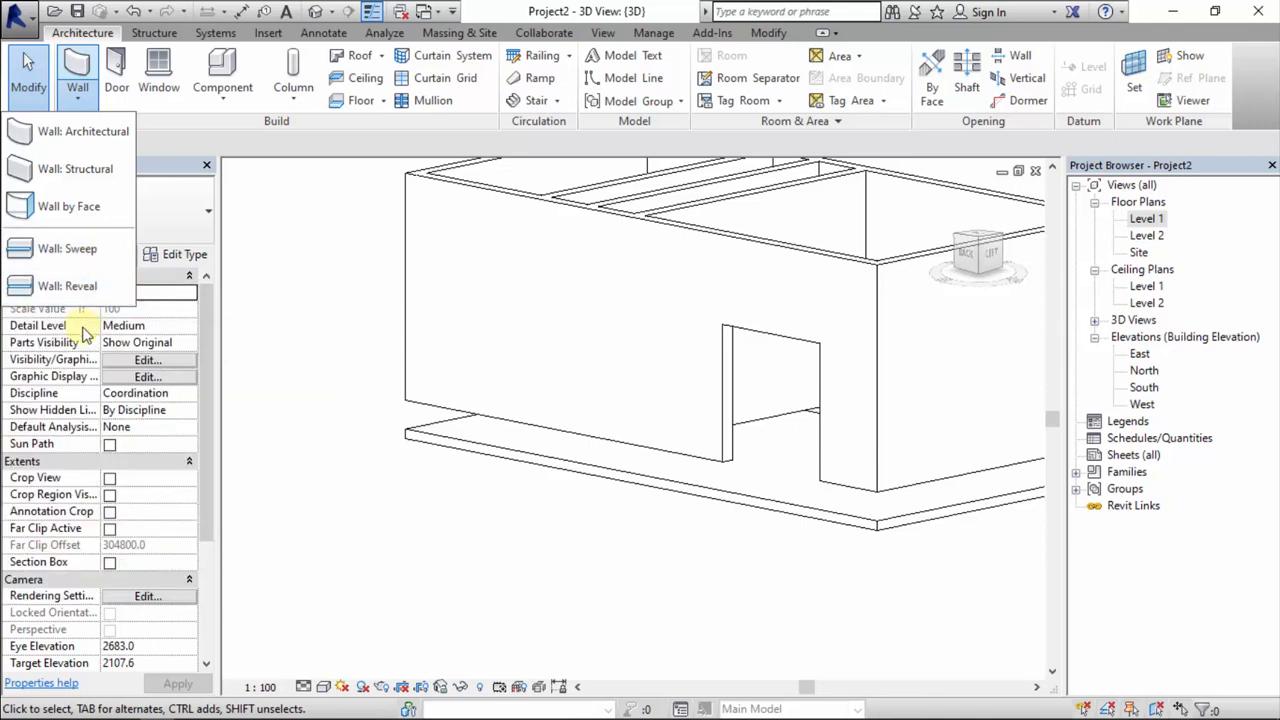
pyautogui.click(70, 249)
pyautogui.moveTo(365, 203); pyautogui.dragTo(360, 258, button='middle')
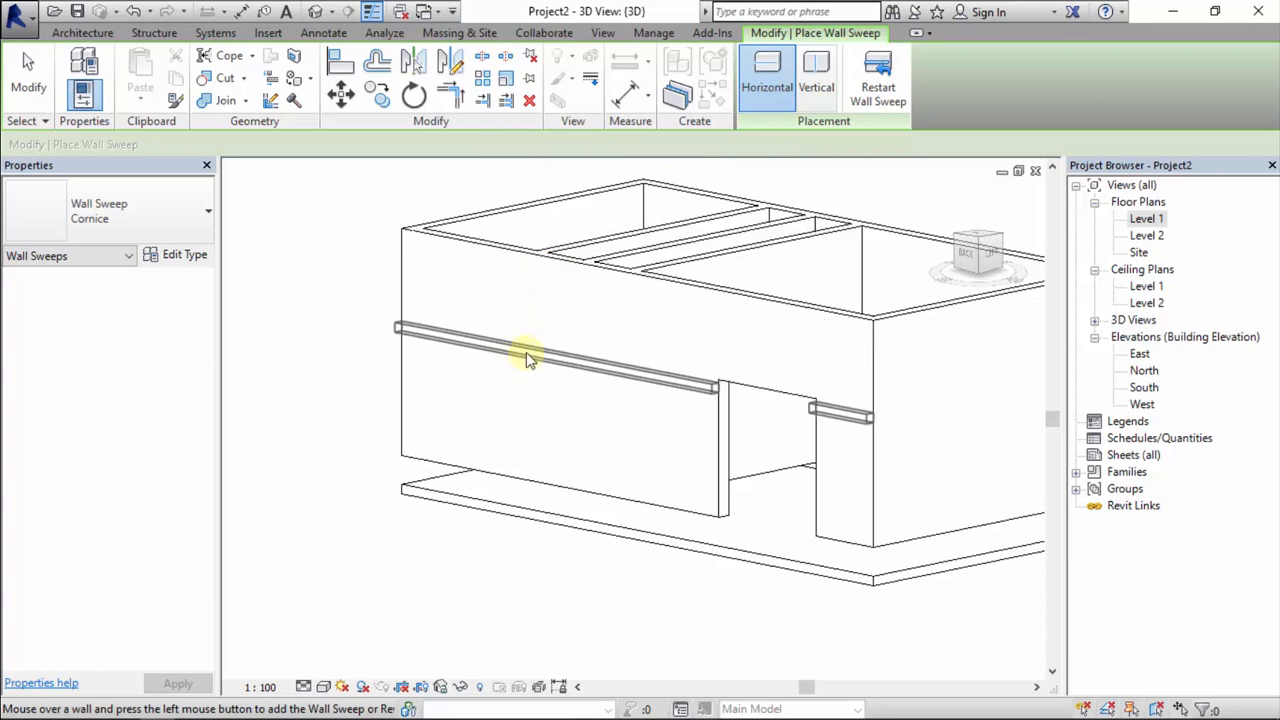
pyautogui.click(523, 392)
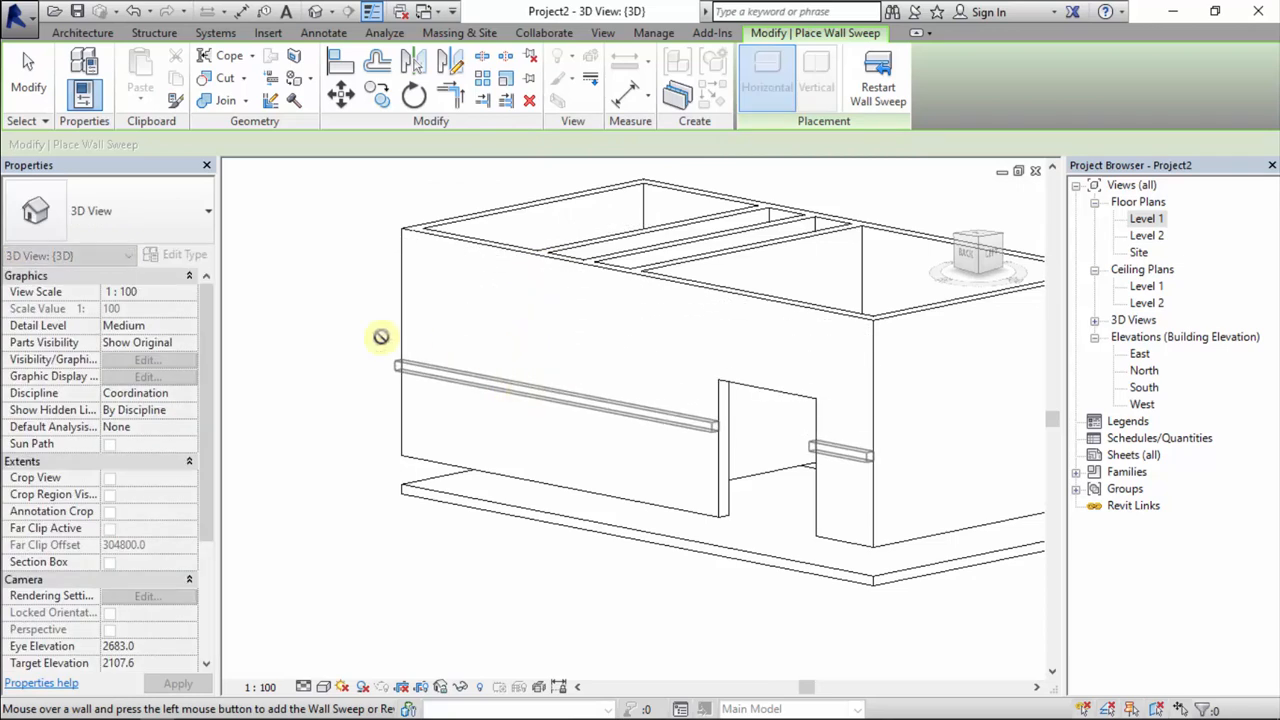
pyautogui.press('Escape')
pyautogui.press('Escape')
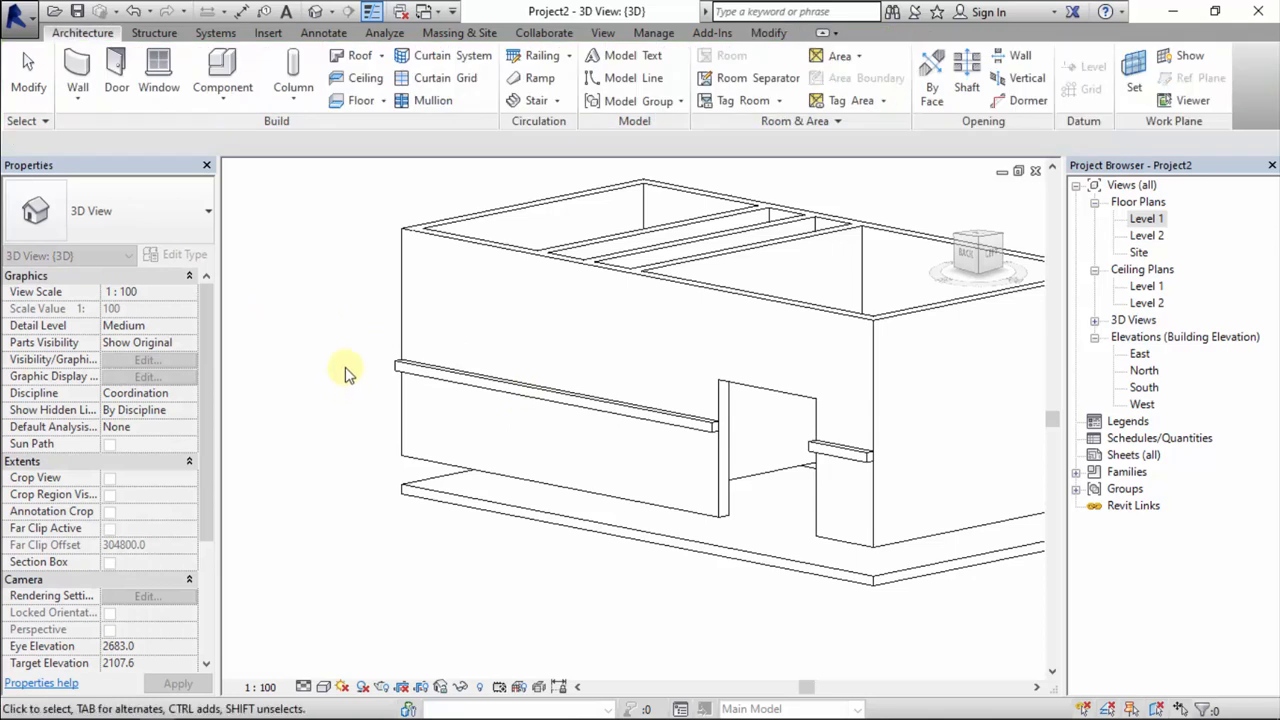
# - Examine the horizontal sweep at the wall corner, along with its constraints and Cornice type properties
pyautogui.keyDown('shift'); pyautogui.moveTo(366, 391); pyautogui.dragTo(513, 449, button='middle'); pyautogui.keyUp('shift')
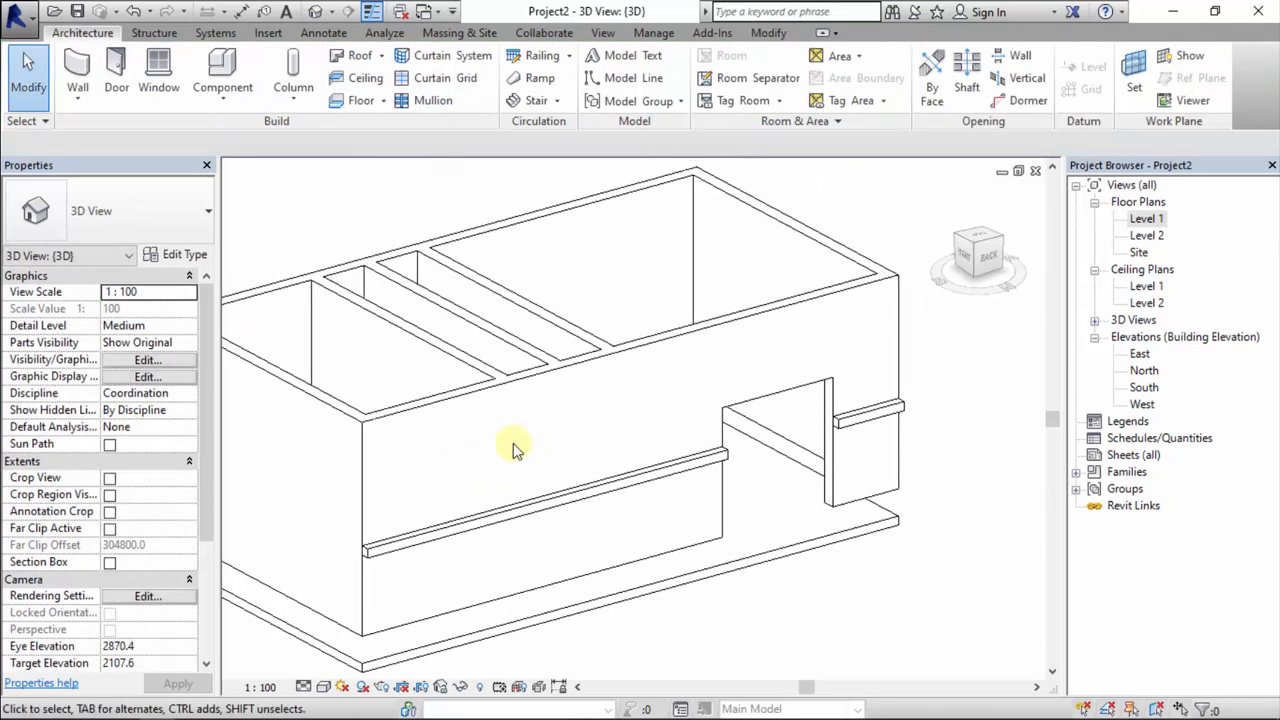
pyautogui.moveTo(390, 508); pyautogui.dragTo(577, 375, button='middle')
pyautogui.scroll(1, 547, 425)
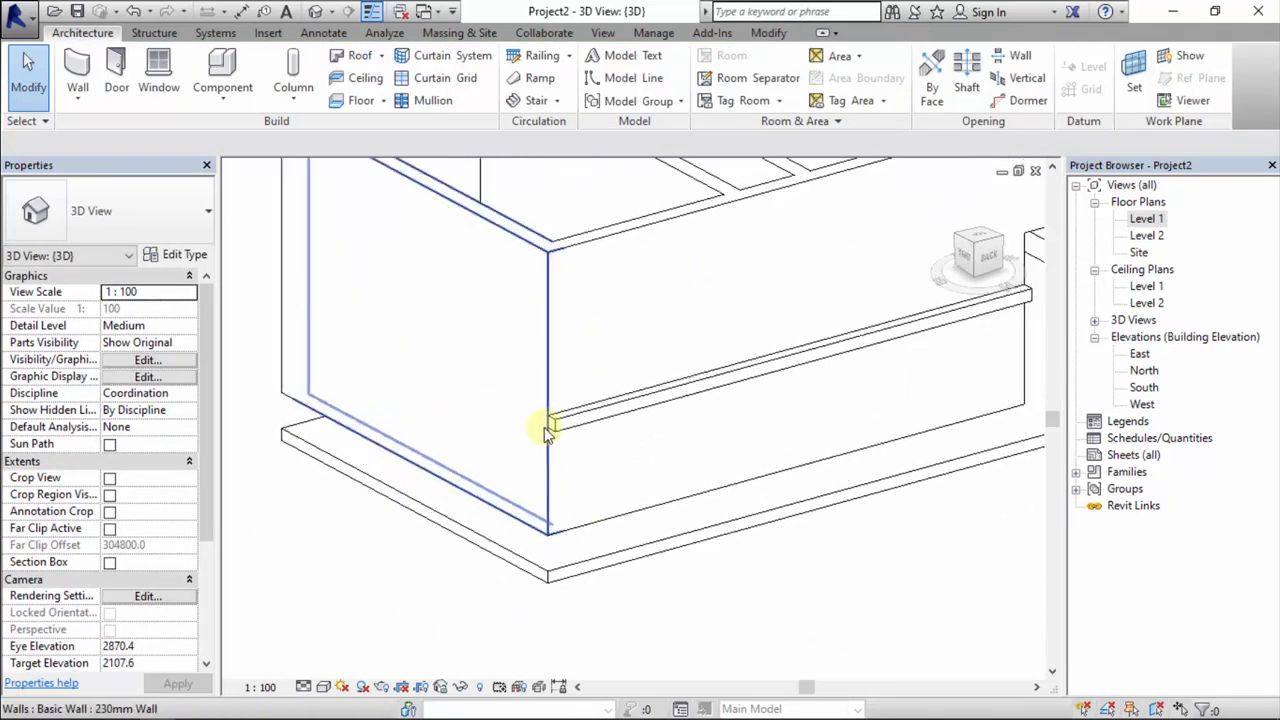
pyautogui.scroll(-3, 551, 423)
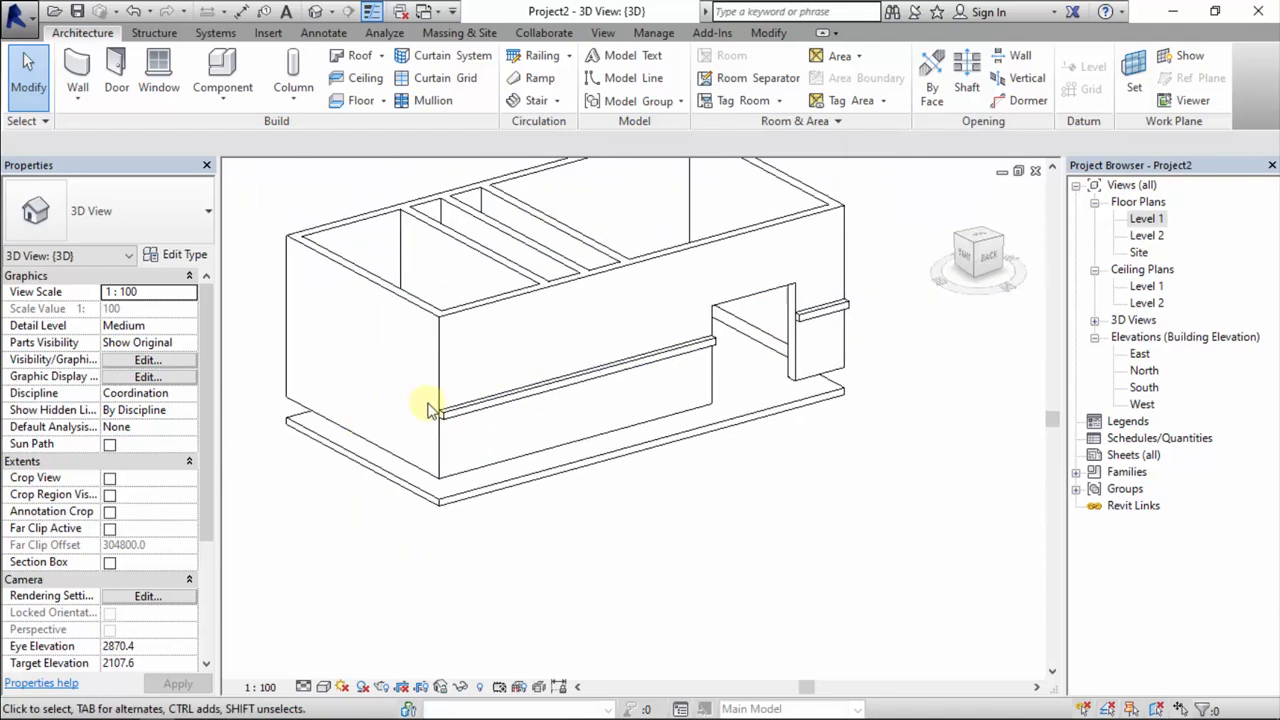
pyautogui.scroll(1, 430, 410)
pyautogui.click(459, 411)
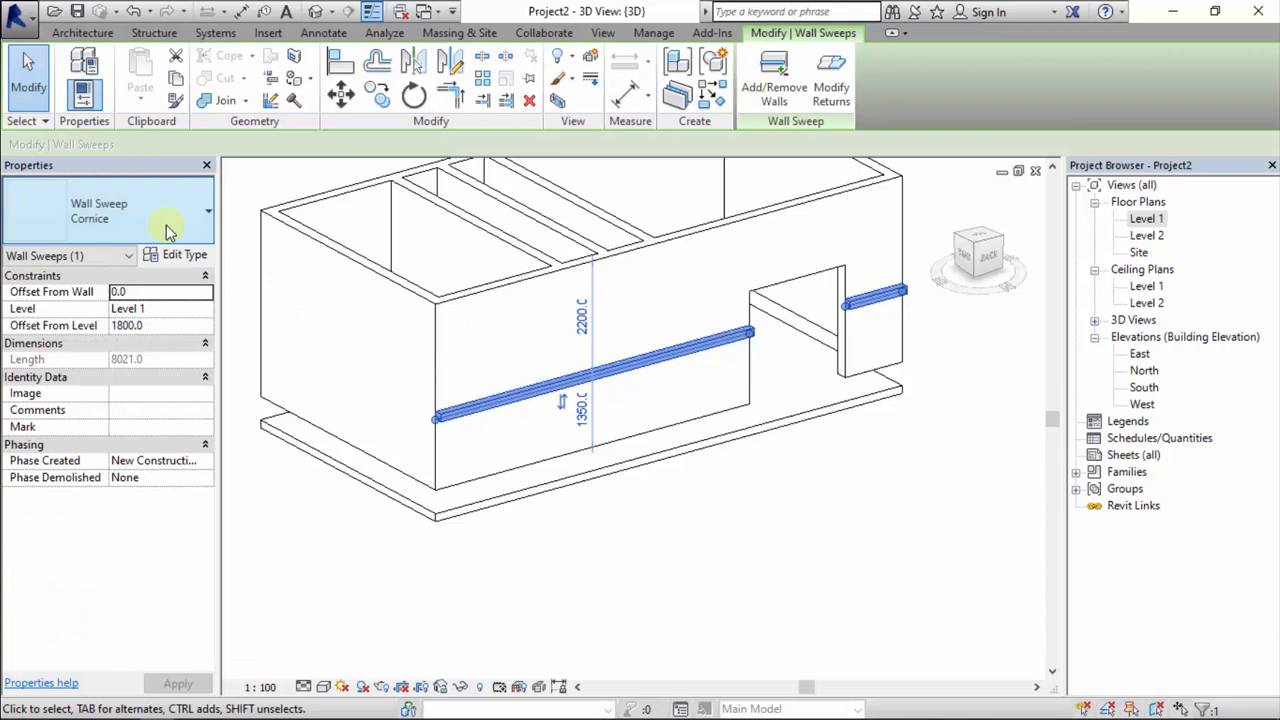
pyautogui.click(176, 254)
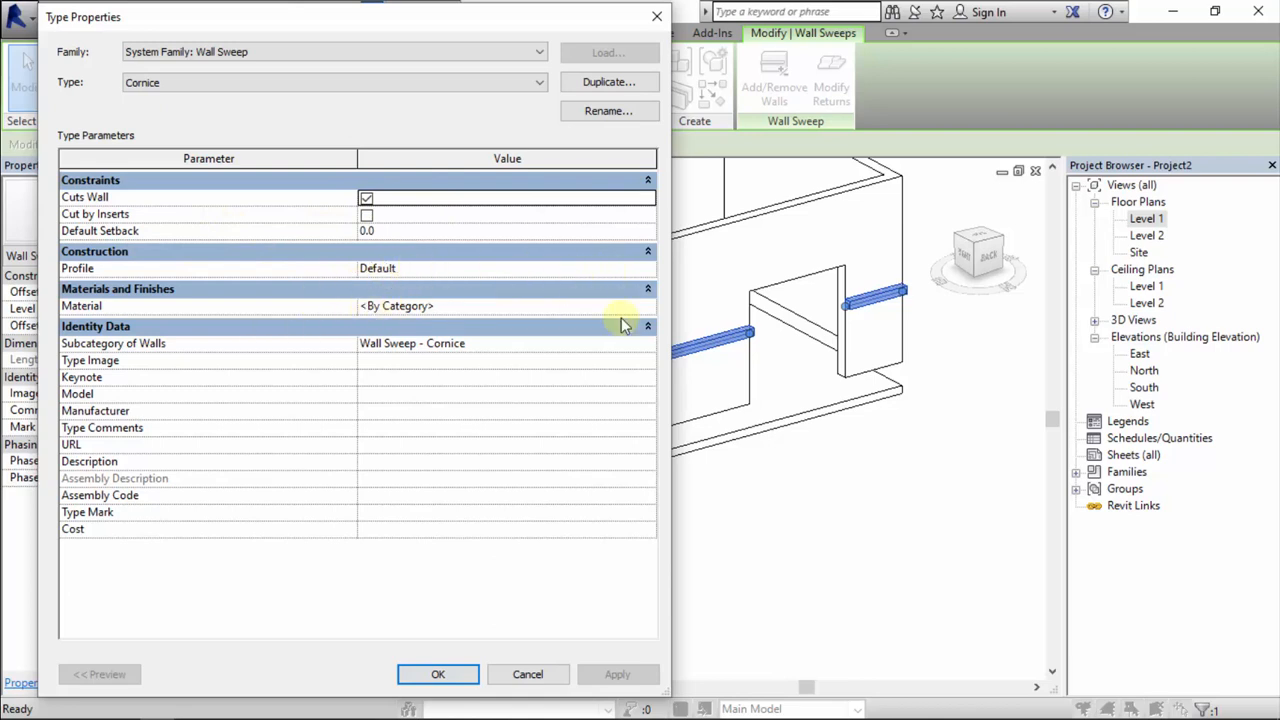
pyautogui.click(442, 672)
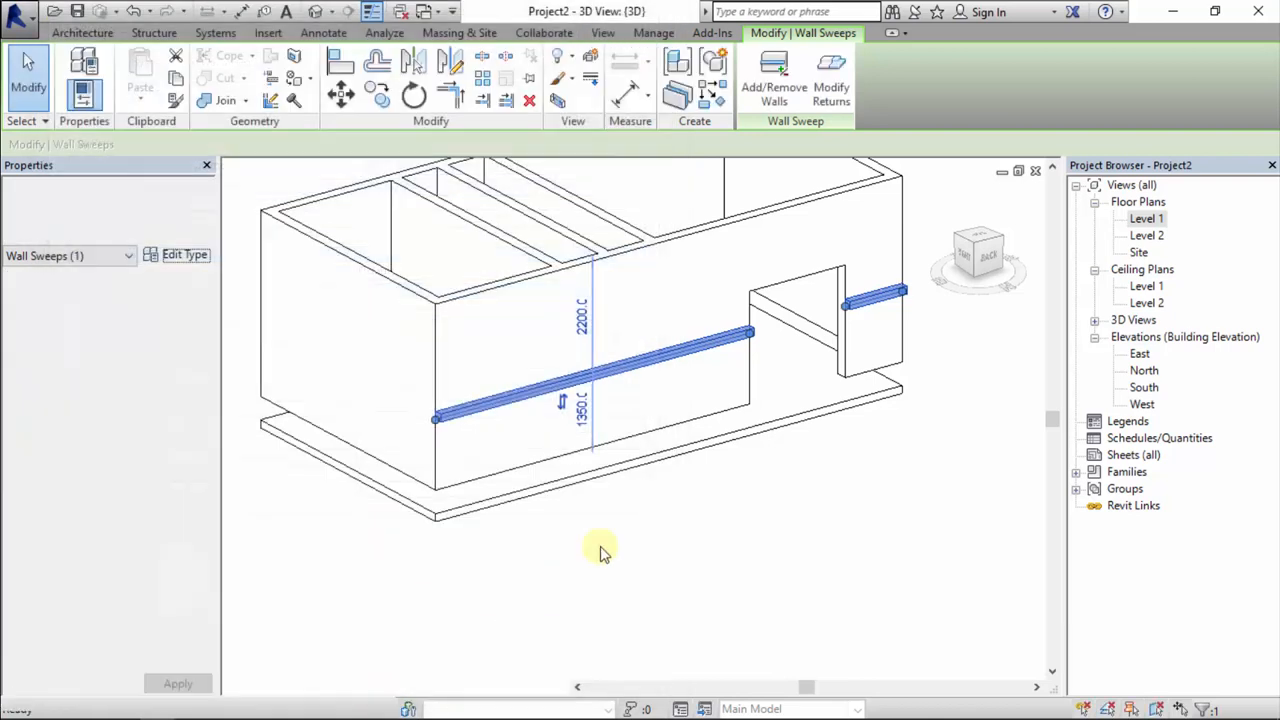
pyautogui.click(607, 556)
pyautogui.scroll(-2, 581, 401)
pyautogui.scroll(1, 605, 387)
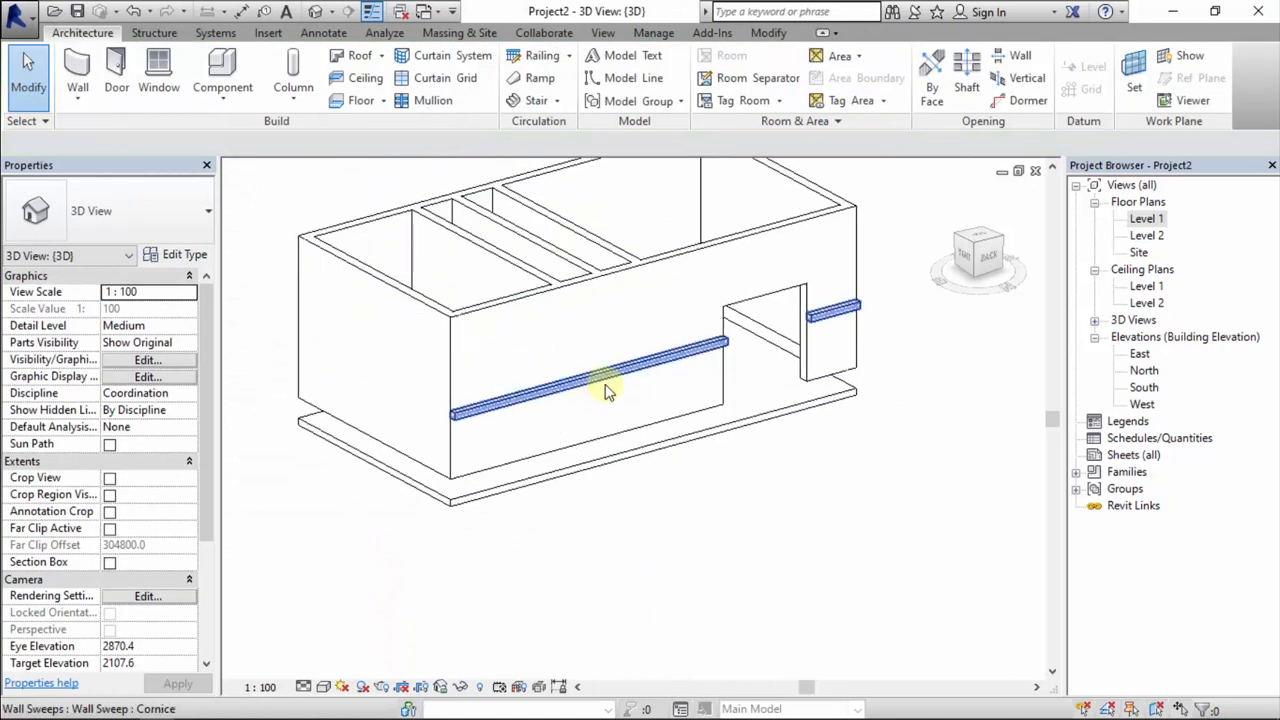
pyautogui.click(605, 386)
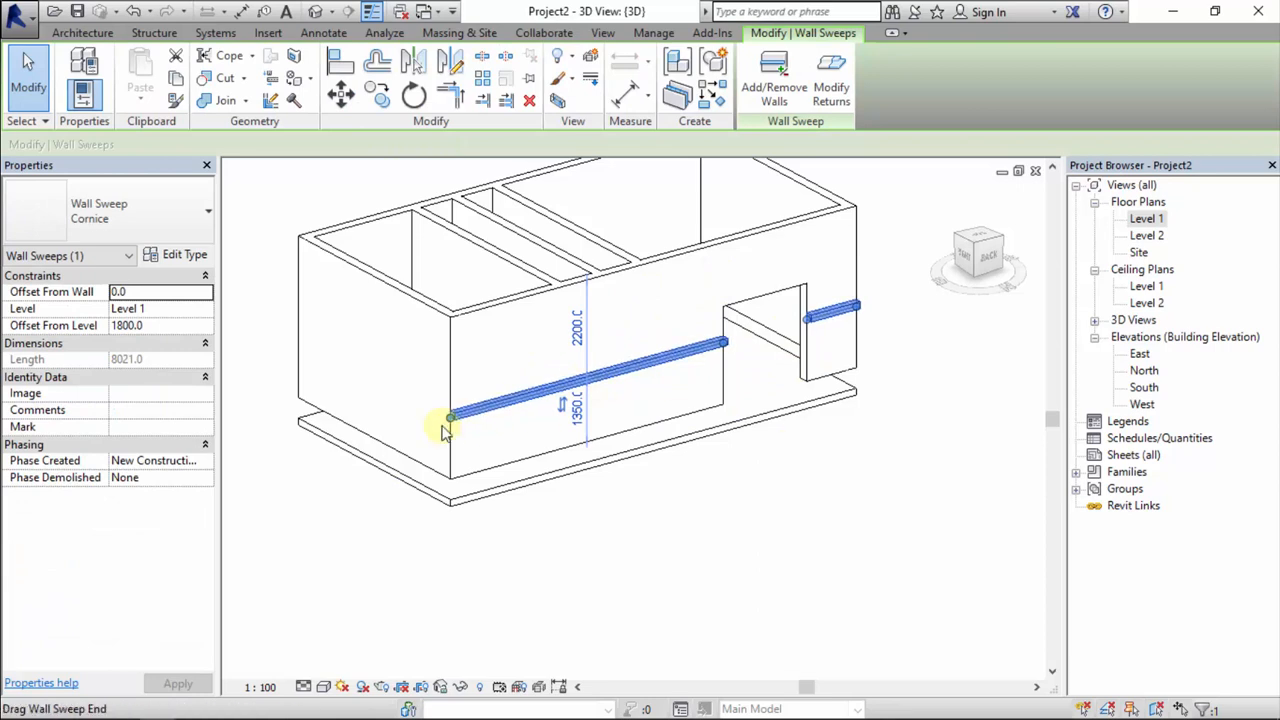
pyautogui.click(896, 362)
# - Place a vertical Cornice wall sweep on the adjoining end wall, close to the corner where the horizontal sweep ends
pyautogui.click(77, 100)
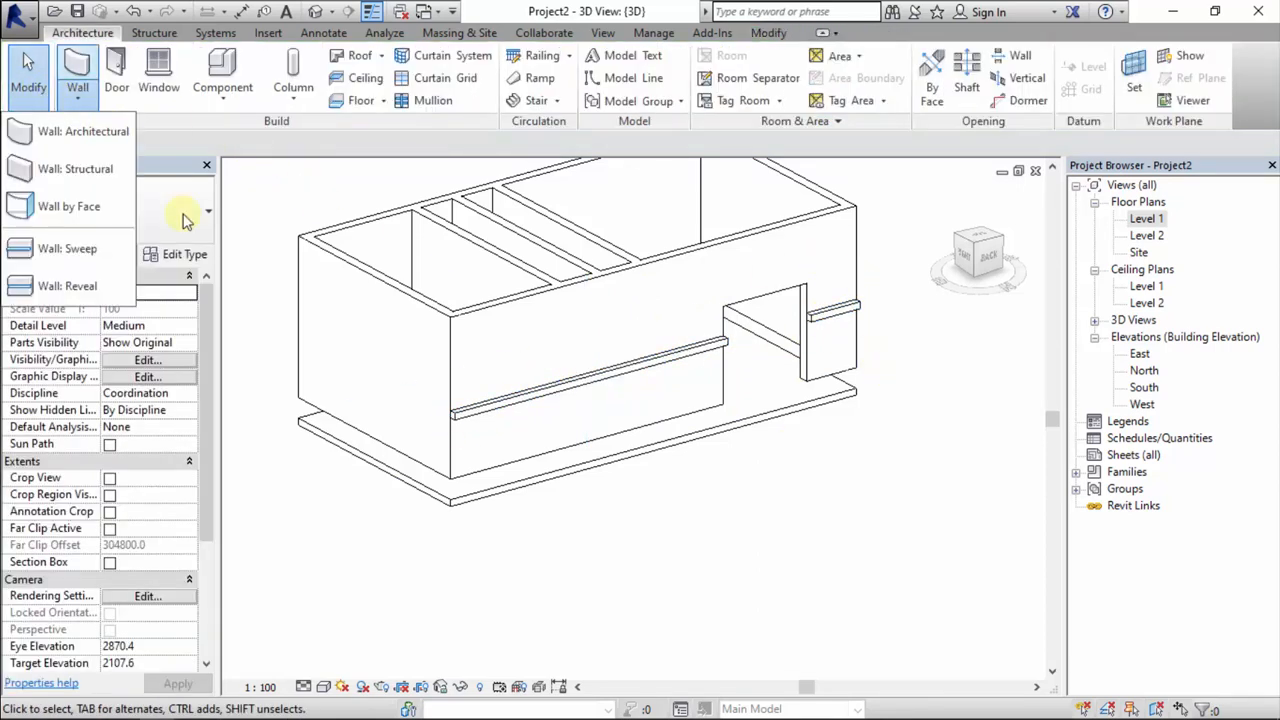
pyautogui.click(104, 252)
pyautogui.click(812, 82)
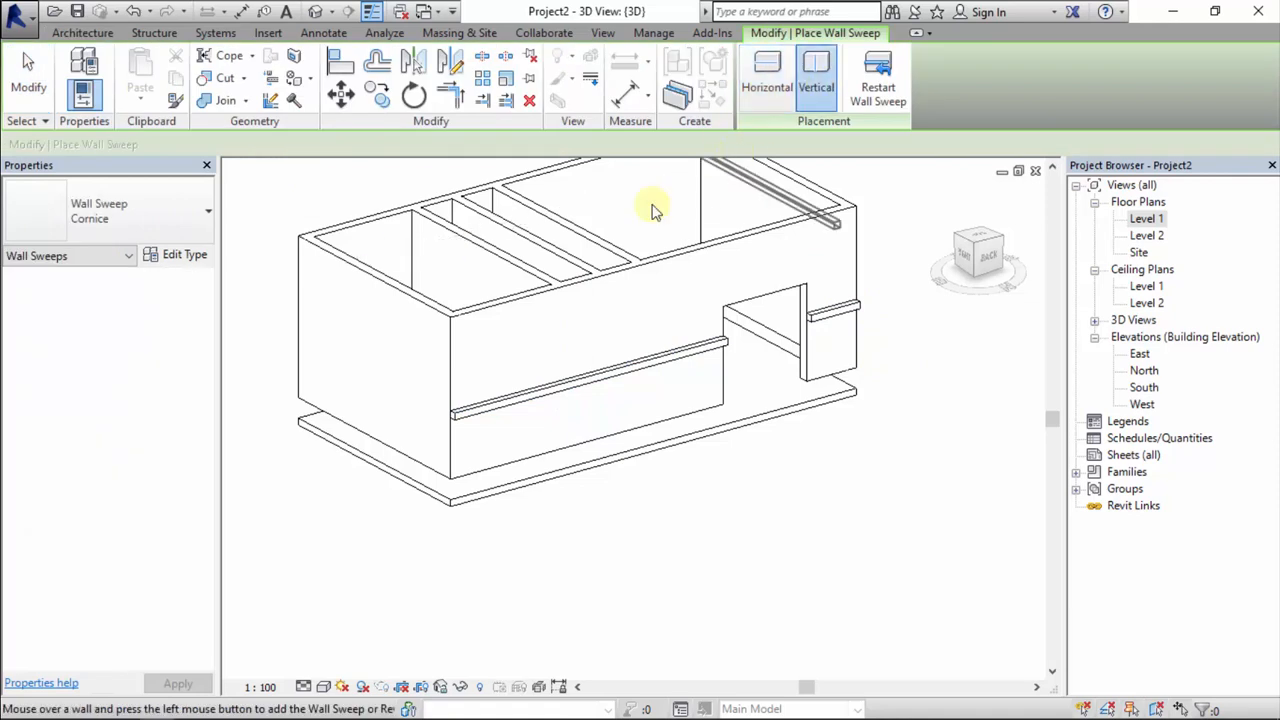
pyautogui.click(420, 342)
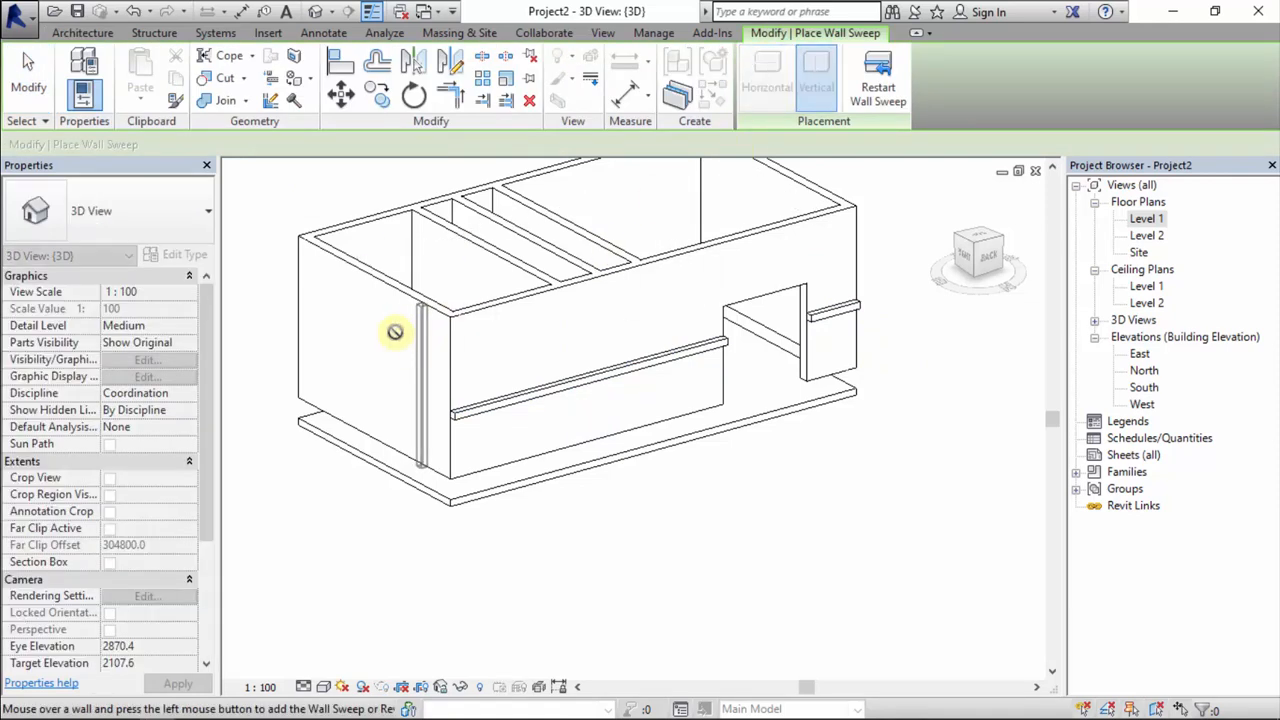
pyautogui.press('Escape')
pyautogui.press('Escape')
pyautogui.scroll(4, 400, 340)
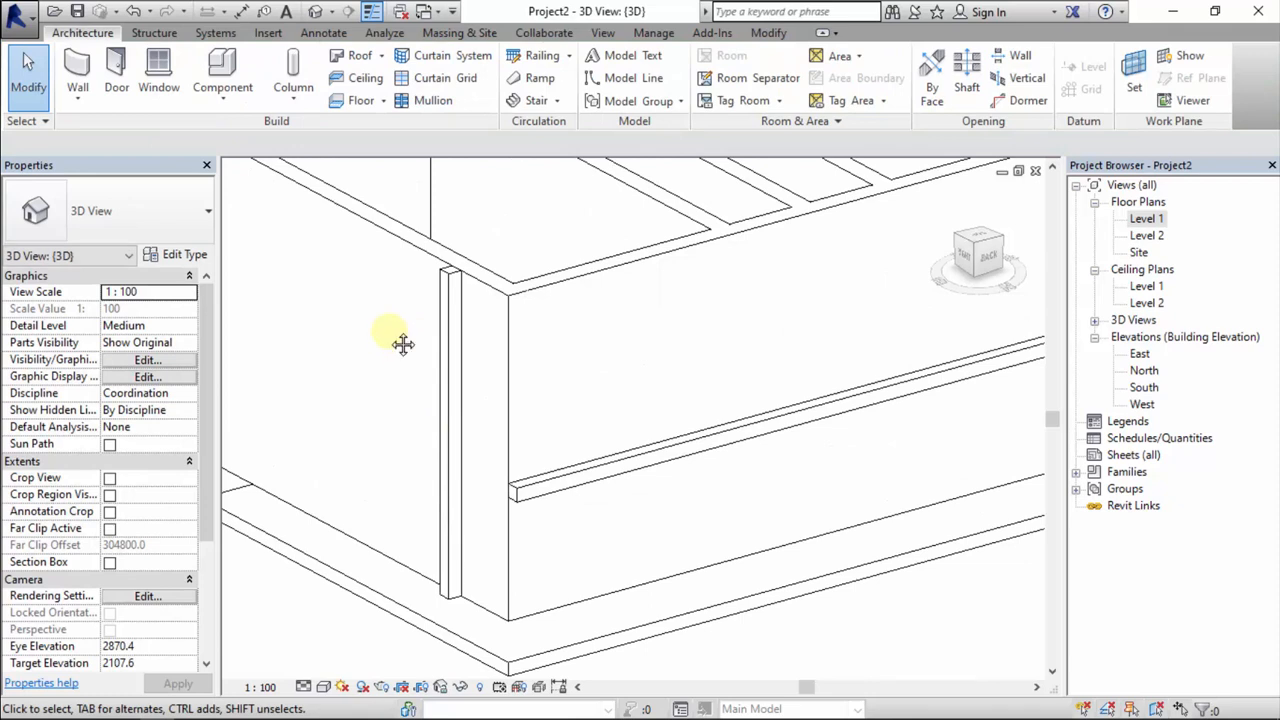
pyautogui.scroll(-3, 446, 318)
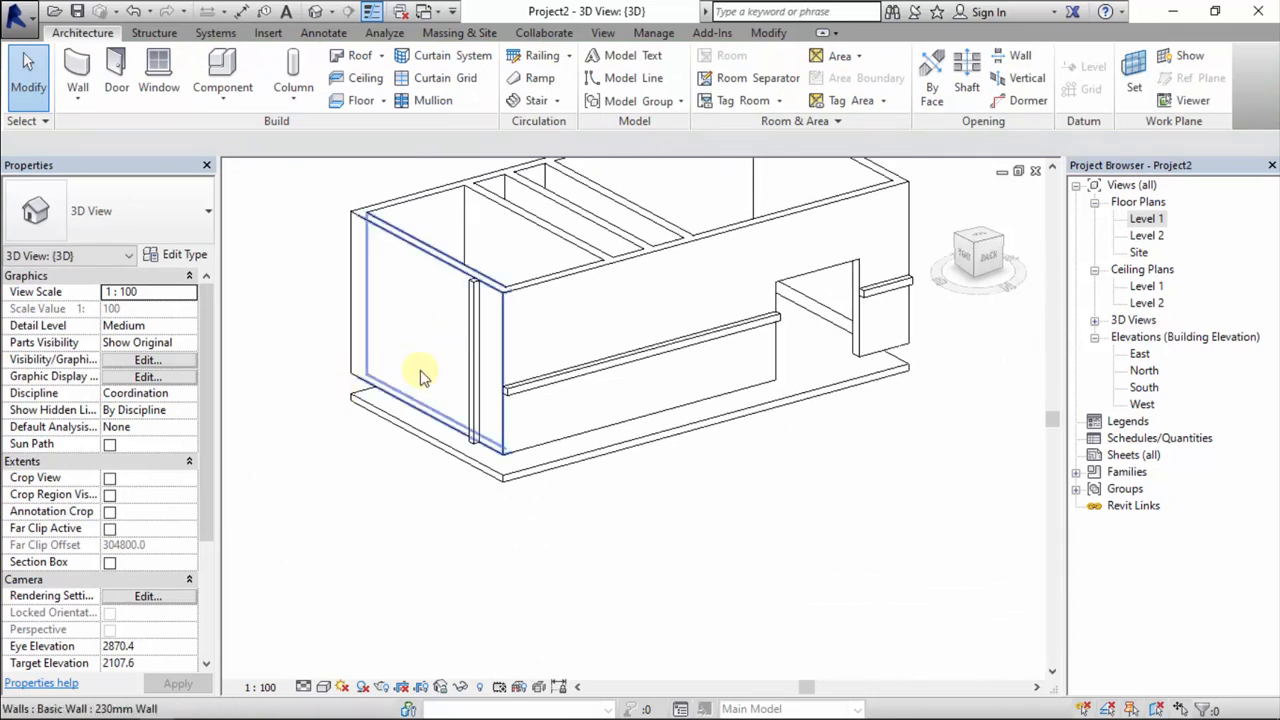
pyautogui.scroll(2, 505, 370)
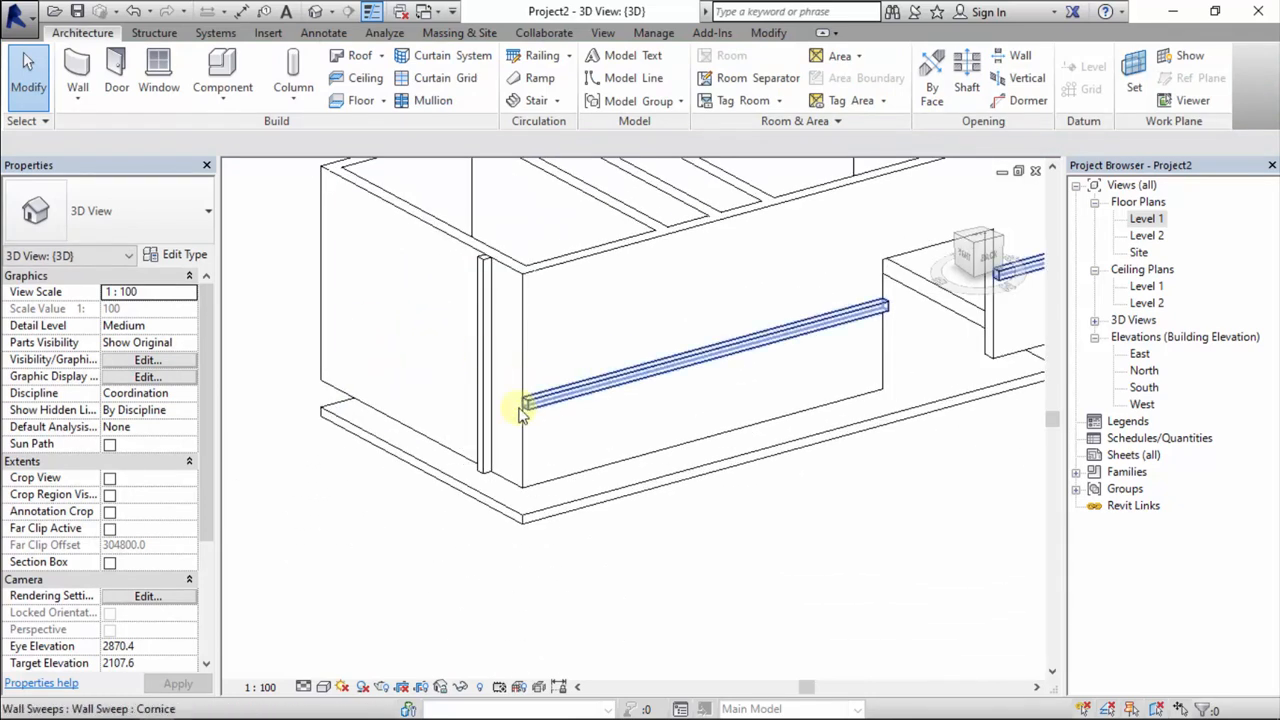
pyautogui.scroll(3, 525, 405)
pyautogui.scroll(-5, 540, 403)
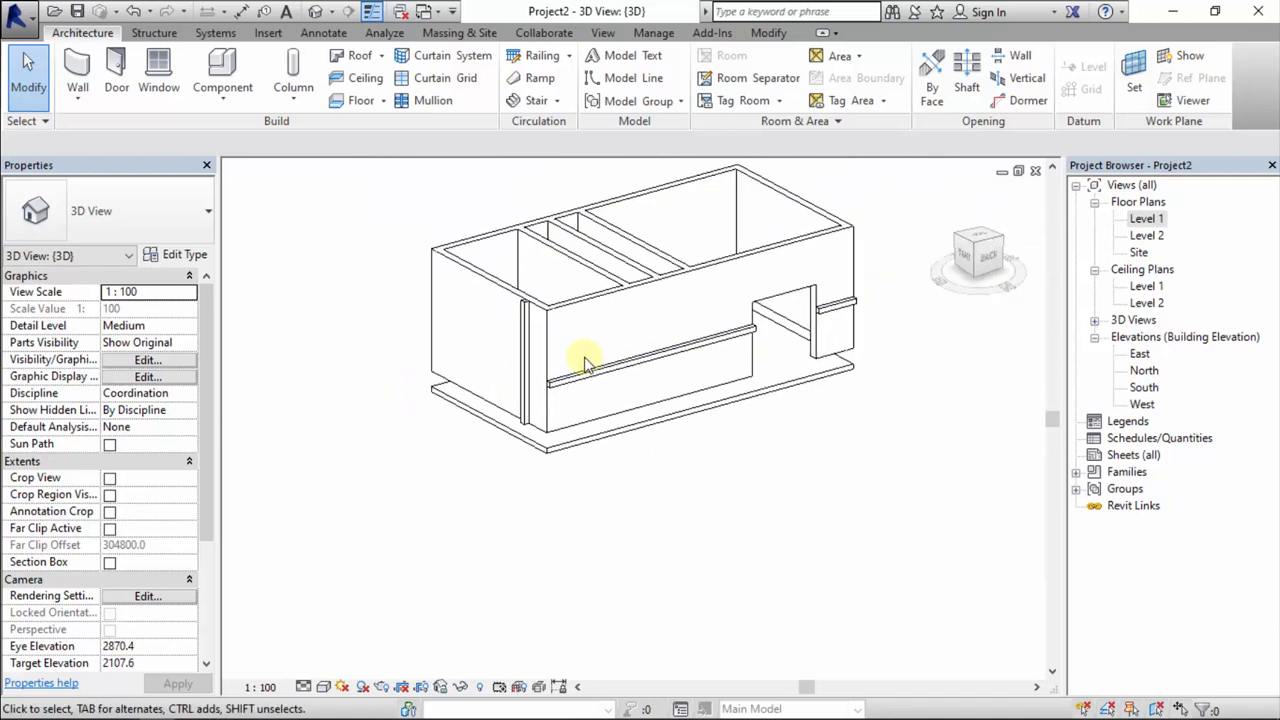
# - Cut a horizontal wall reveal just below the horizontal sweep on the wall with the opening and inspect its corner end
pyautogui.click(77, 95)
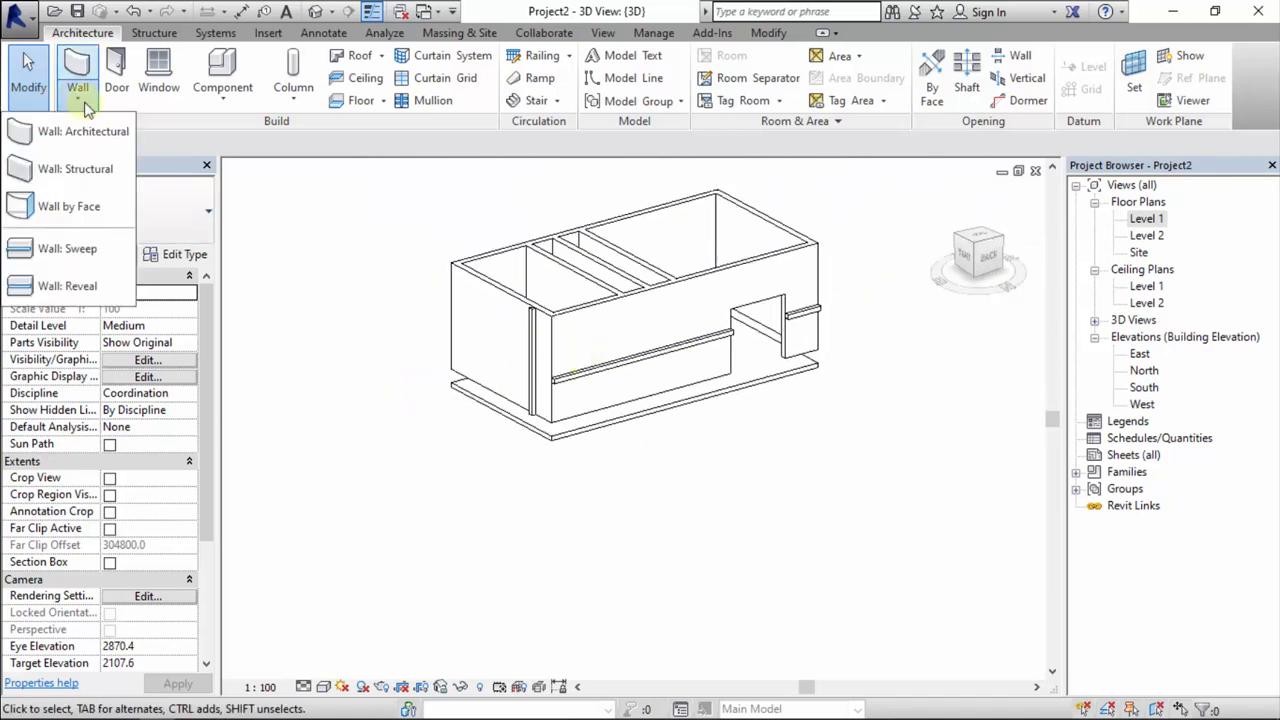
pyautogui.click(106, 285)
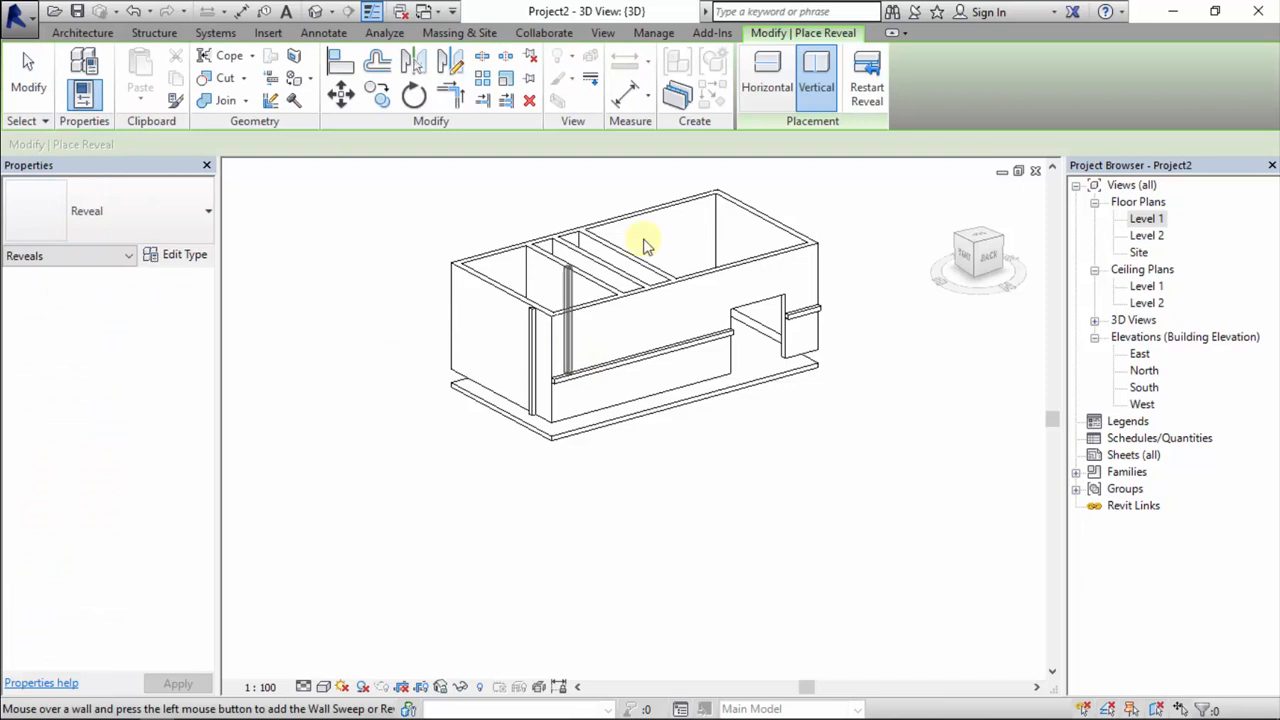
pyautogui.click(762, 92)
pyautogui.scroll(4, 714, 357)
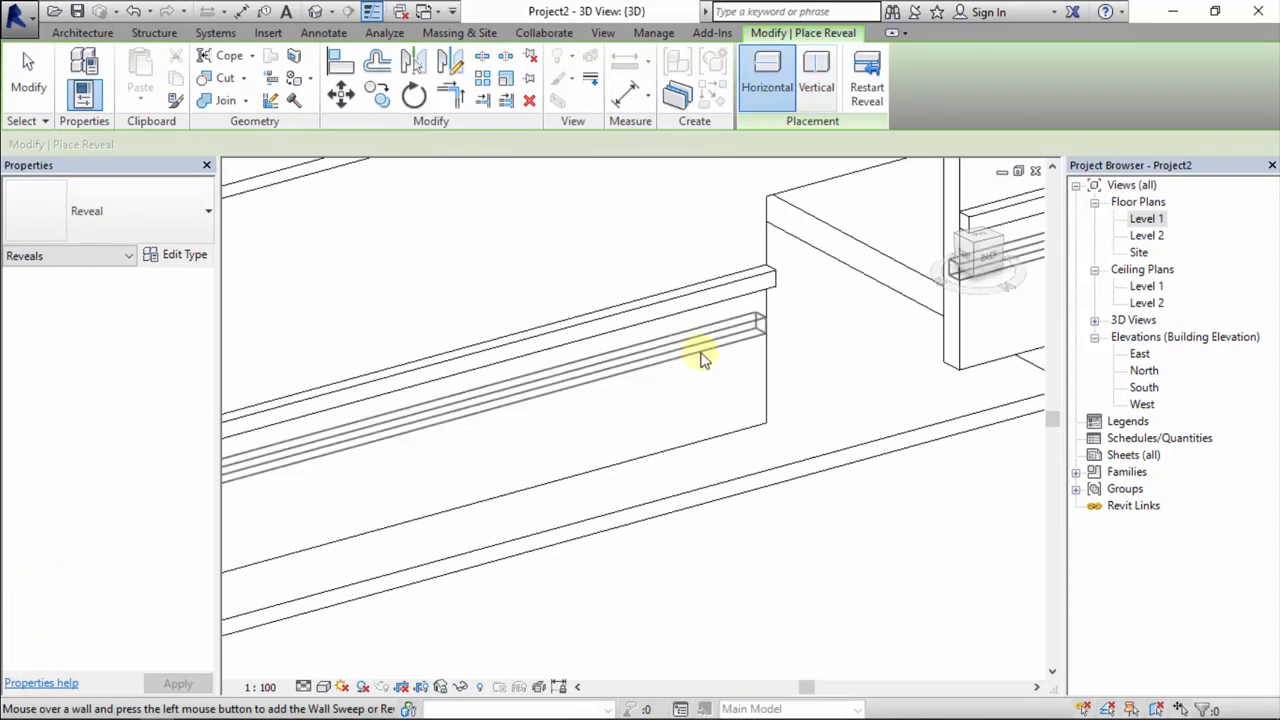
pyautogui.scroll(-2, 689, 340)
pyautogui.click(688, 342)
pyautogui.press('Escape')
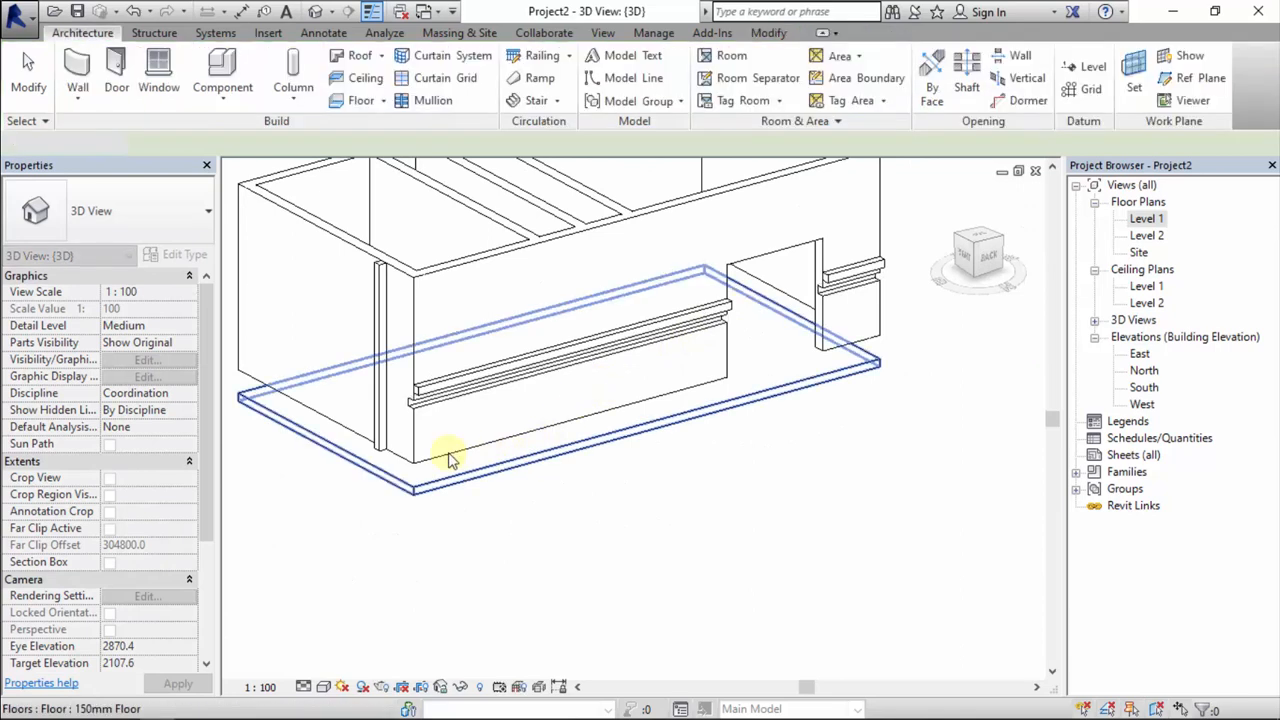
pyautogui.scroll(6, 420, 430)
pyautogui.scroll(2, 370, 330)
pyautogui.moveTo(382, 281); pyautogui.dragTo(375, 347, button='middle')
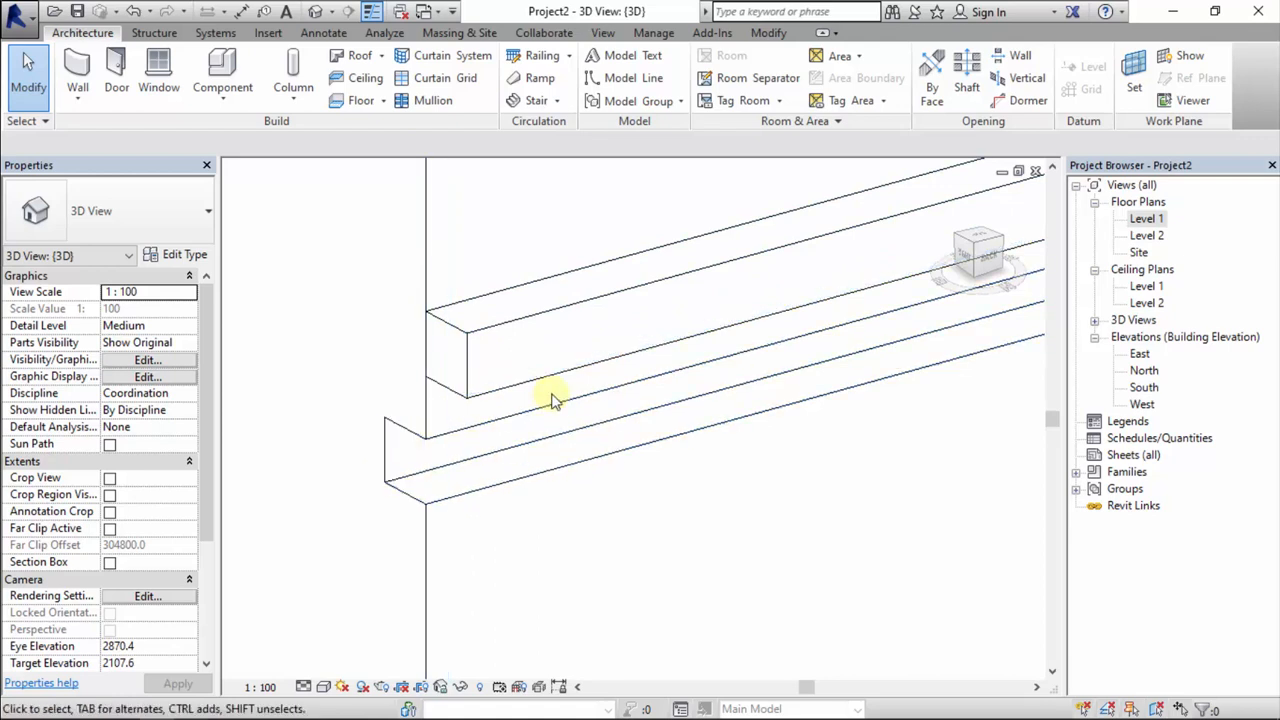
pyautogui.scroll(-2, 487, 445)
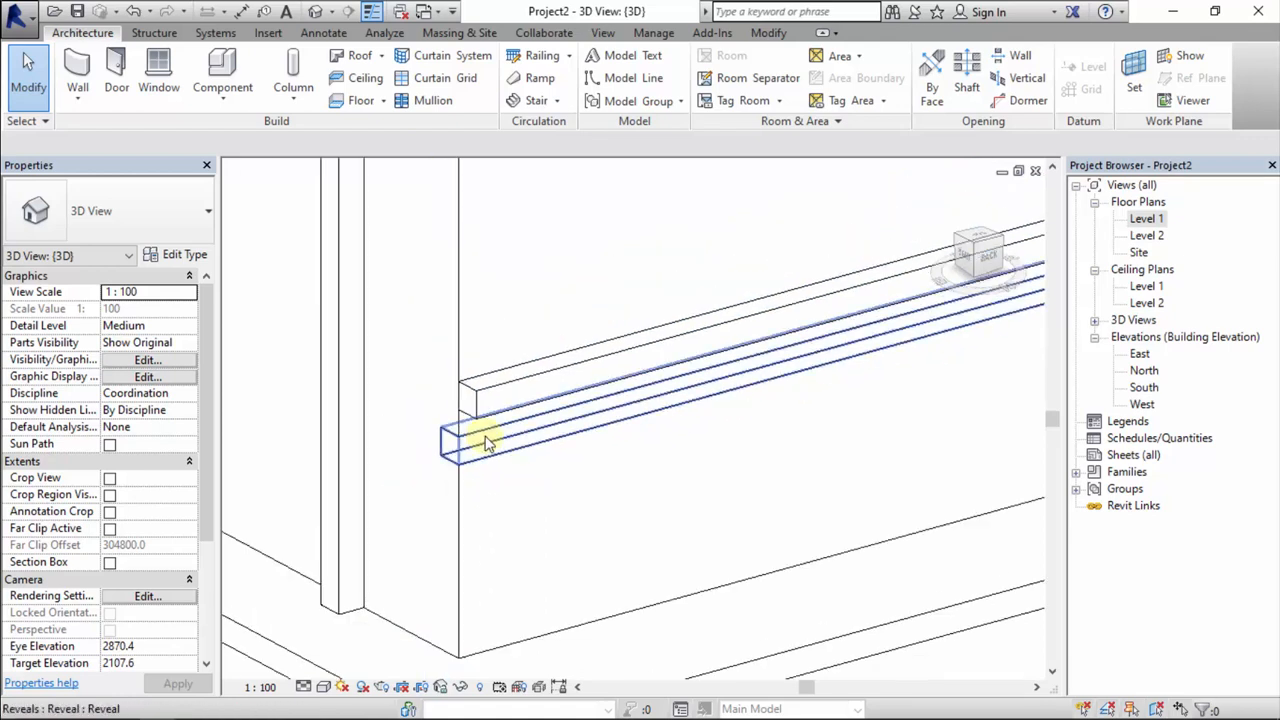
# - Cut a vertical wall reveal in the end wall, beside the vertical sweep and on its side away from the corner
pyautogui.scroll(-1, 487, 445)
pyautogui.scroll(3, 500, 360)
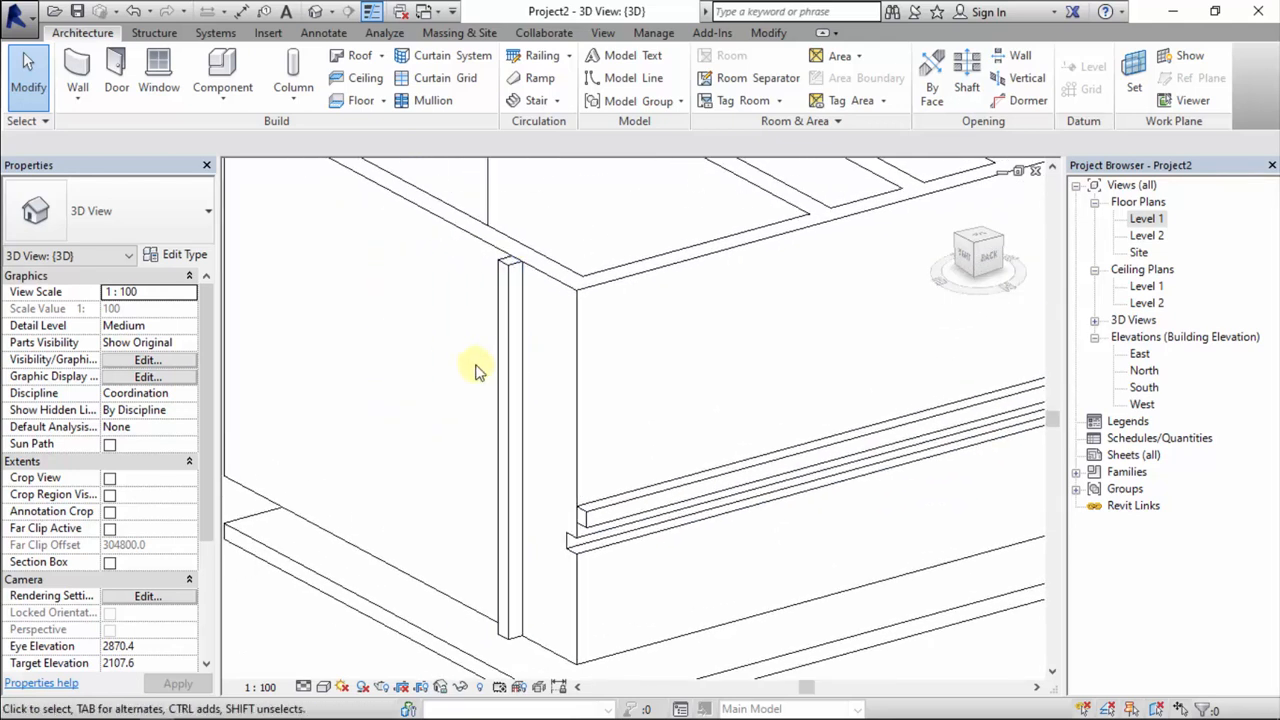
pyautogui.scroll(-2, 437, 363)
pyautogui.scroll(1, 437, 363)
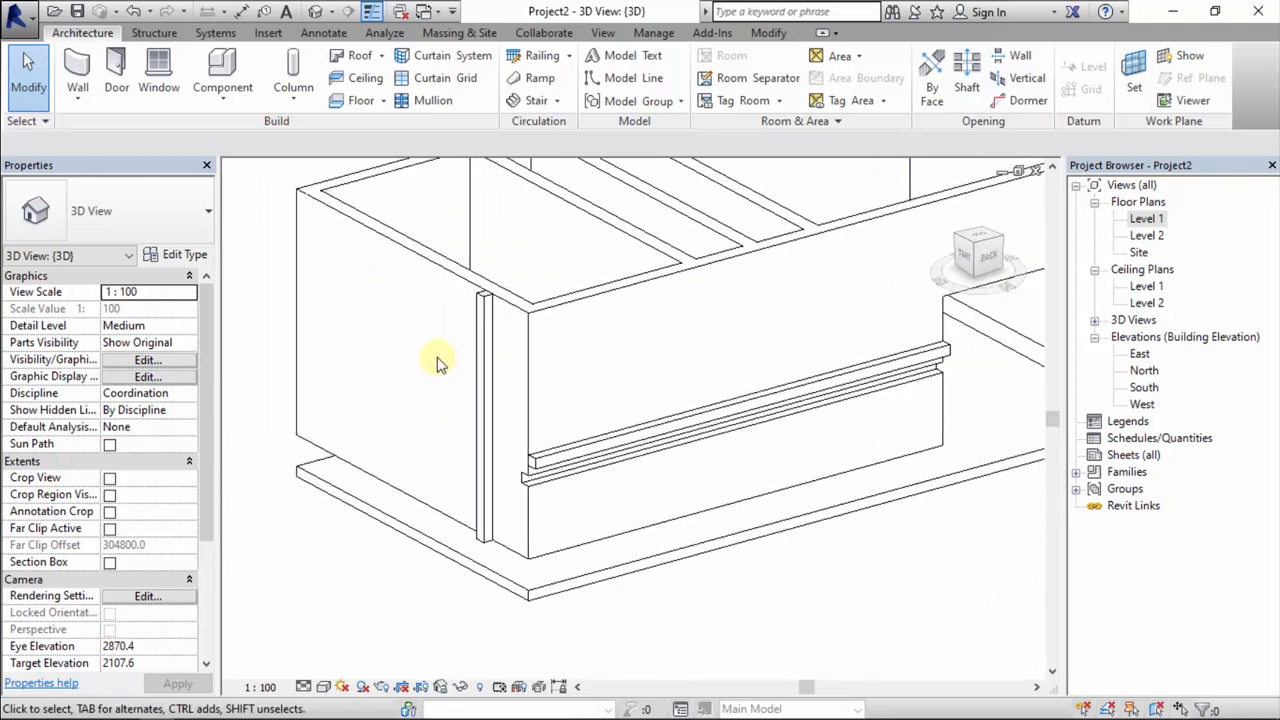
pyautogui.click(77, 92)
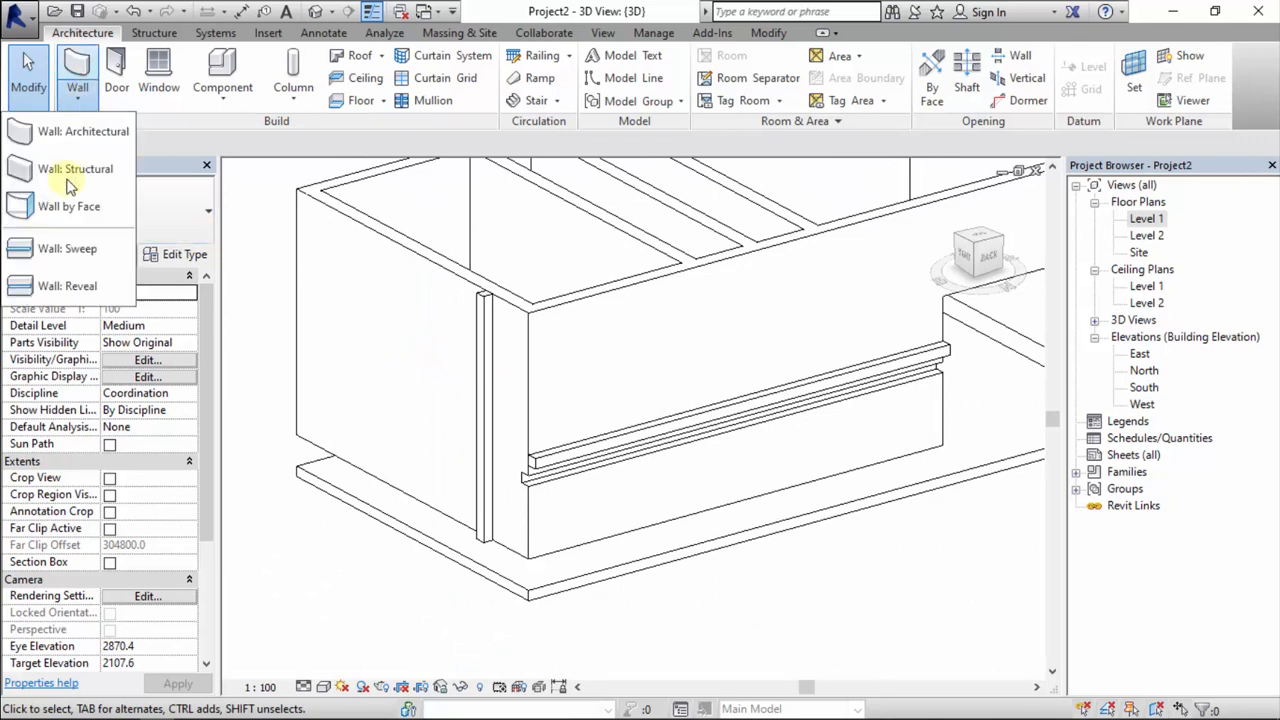
pyautogui.click(97, 285)
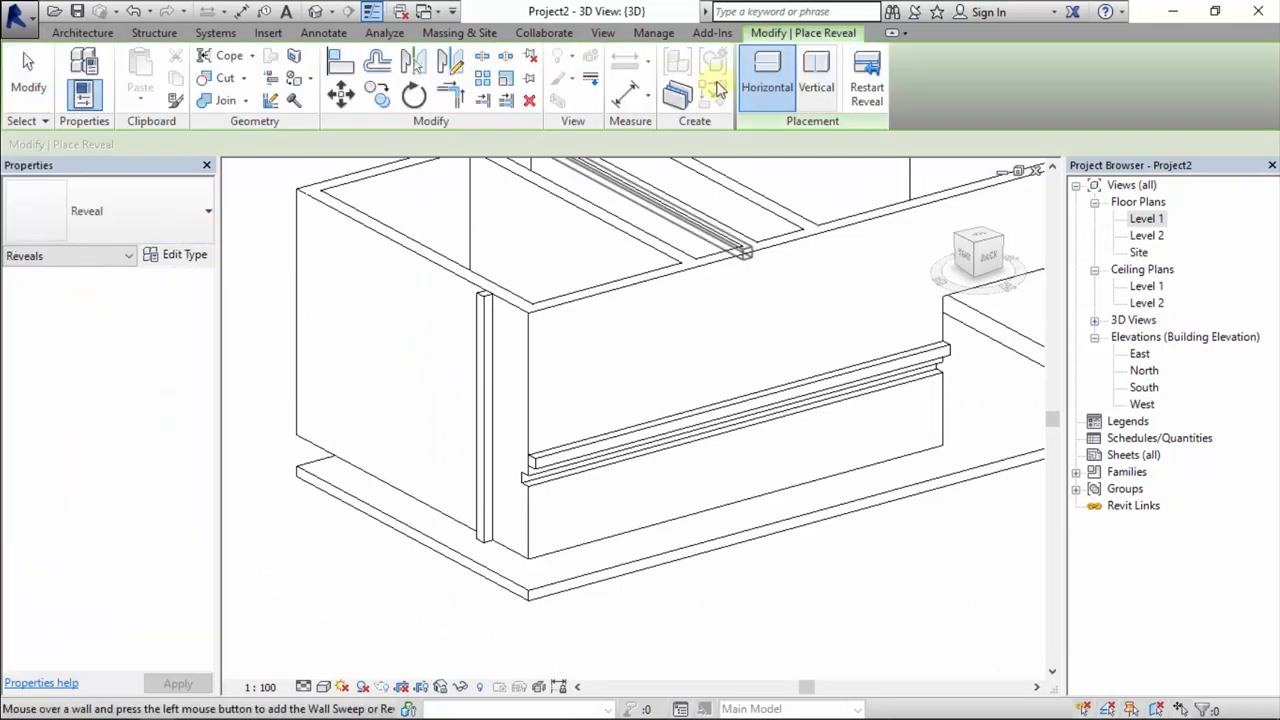
pyautogui.click(816, 75)
pyautogui.scroll(3, 457, 277)
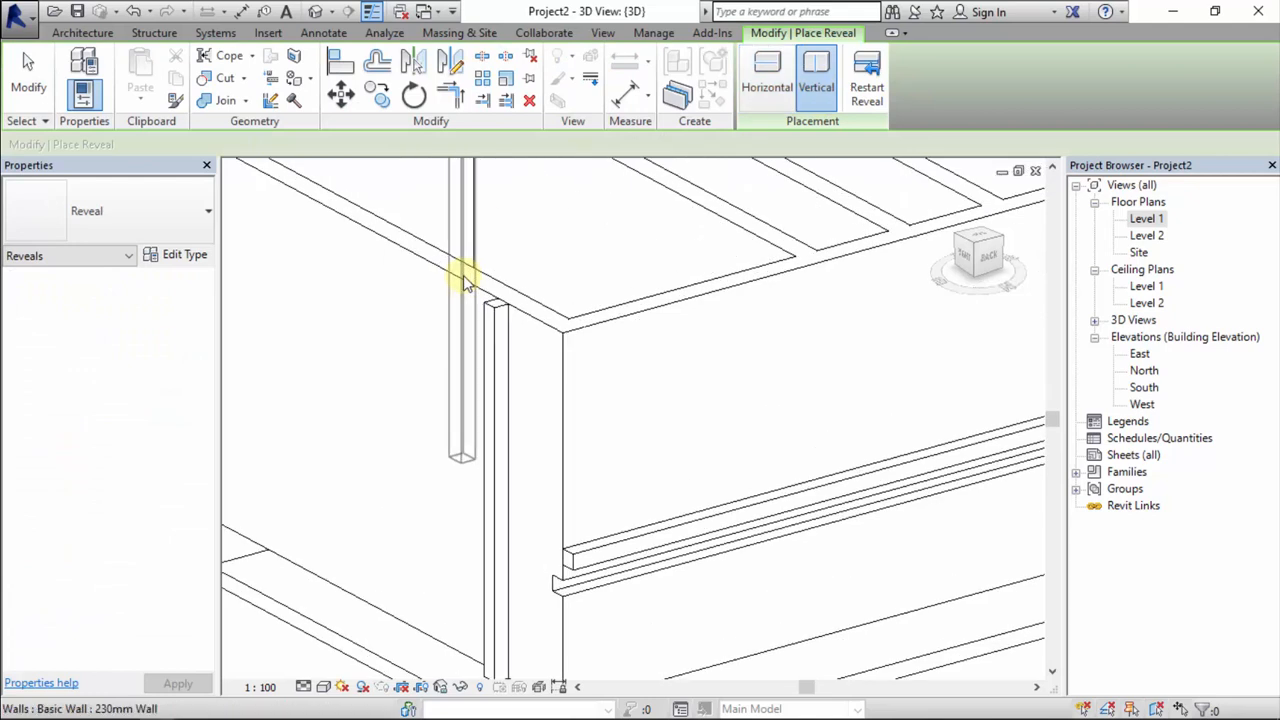
pyautogui.click(453, 339)
pyautogui.scroll(-3, 414, 323)
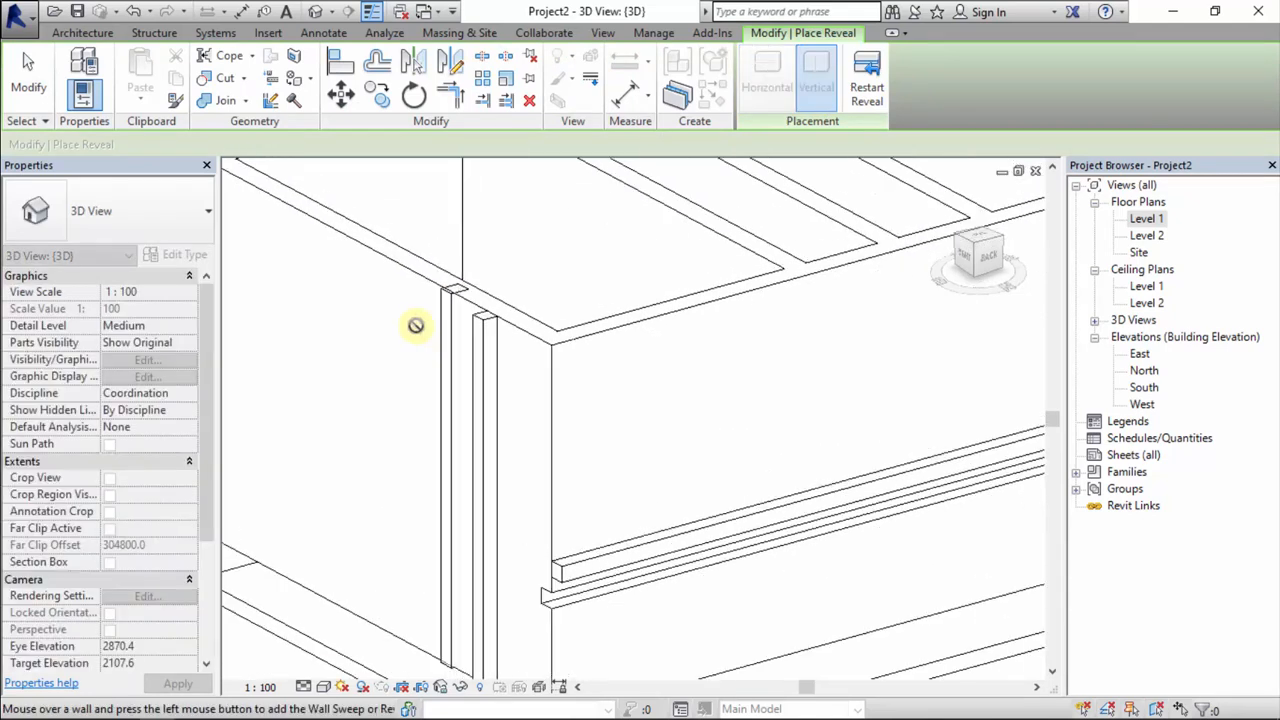
pyautogui.press('Escape')
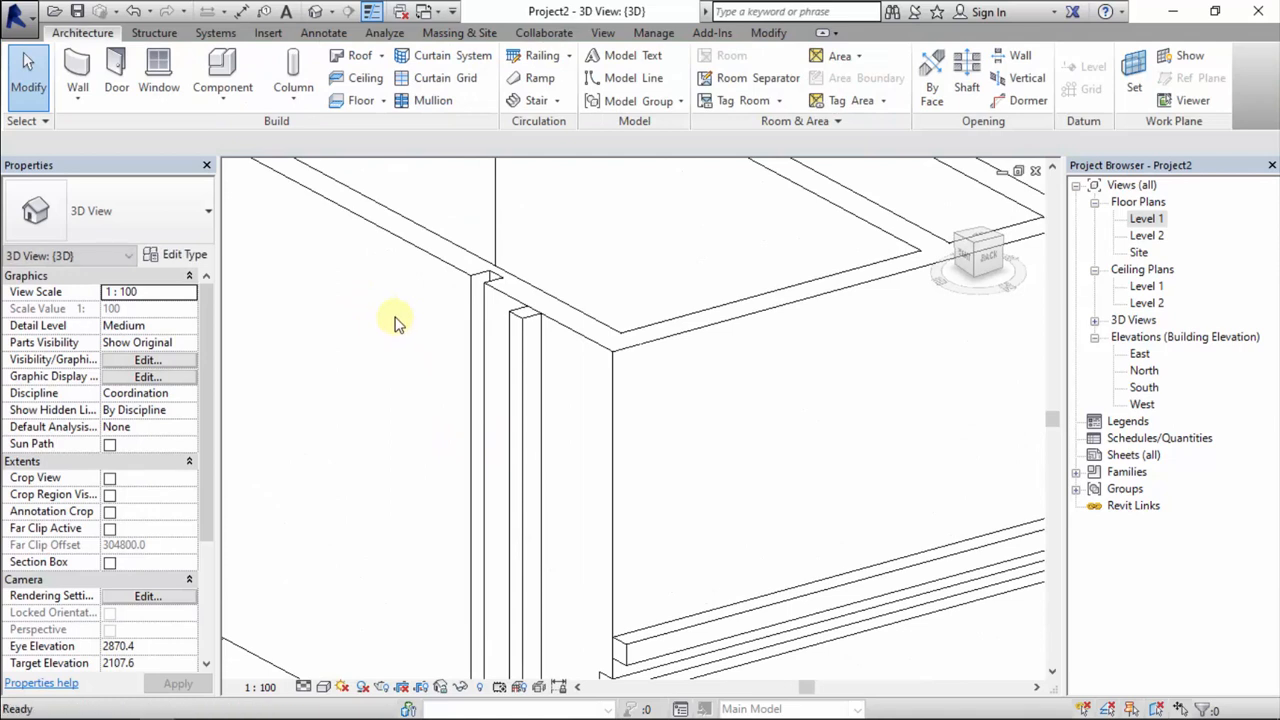
pyautogui.scroll(6, 508, 243)
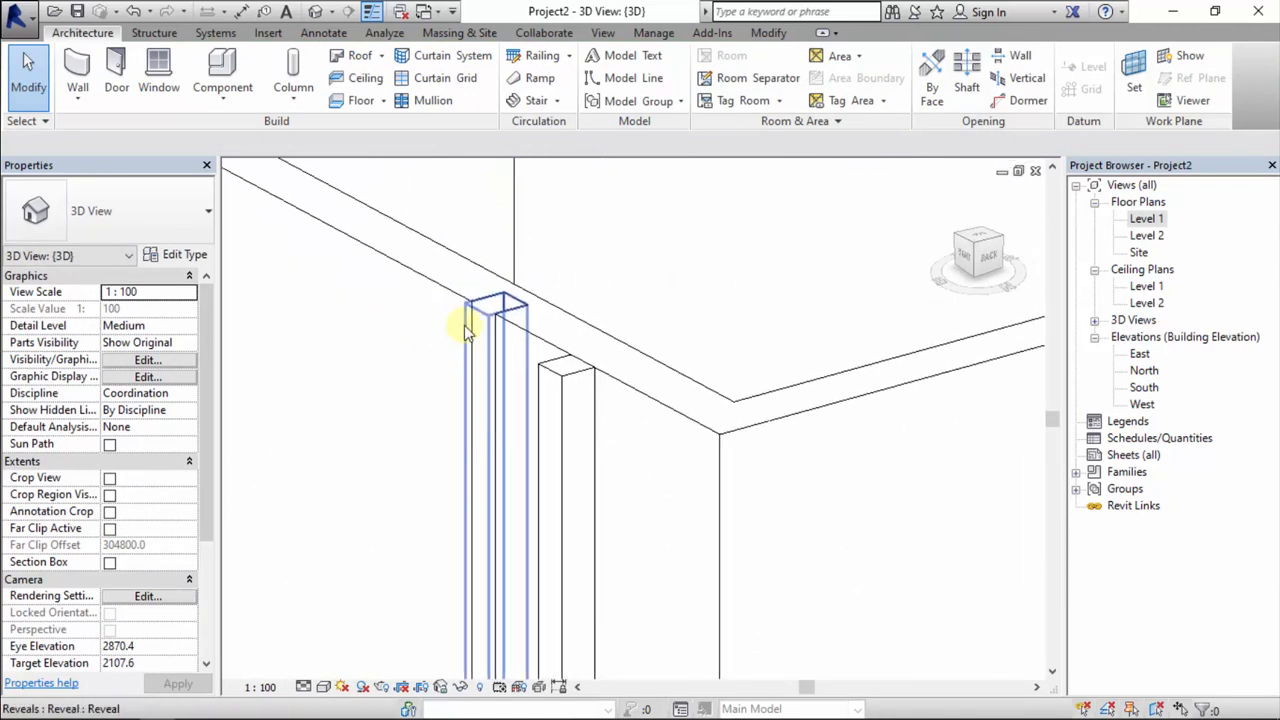
pyautogui.scroll(-6, 457, 329)
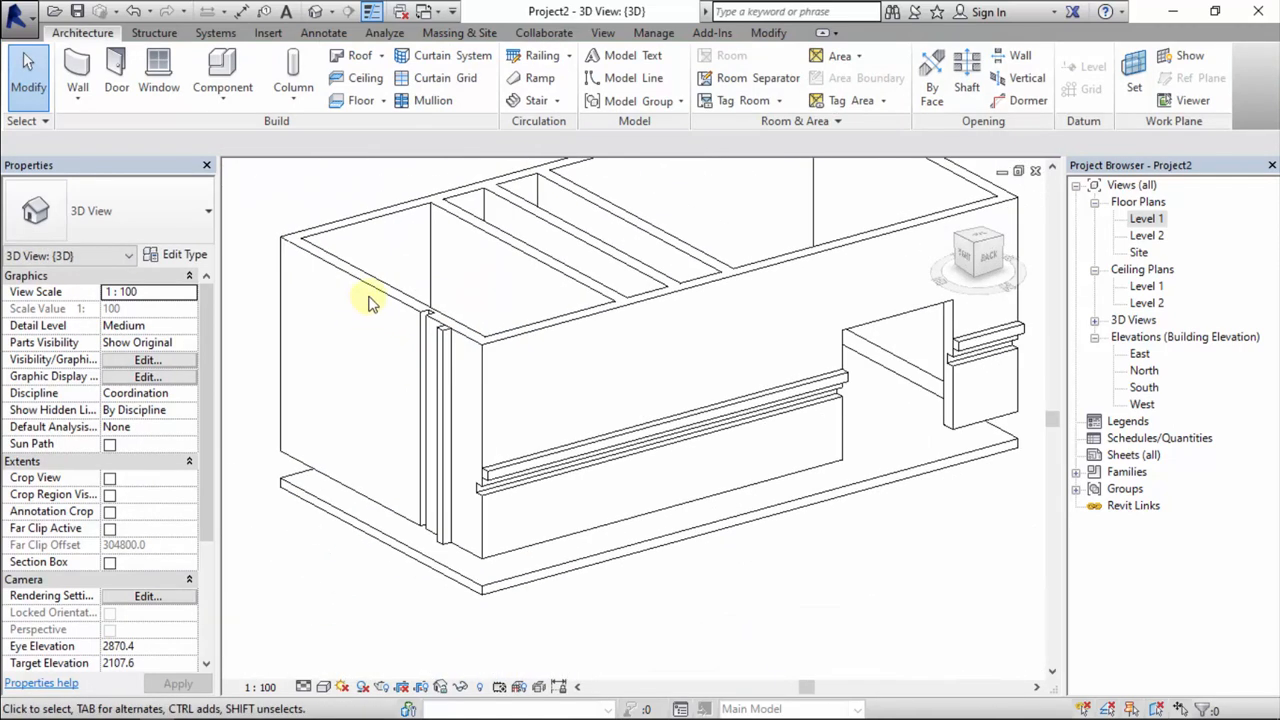
# - Open the Level 1 floor plan and centre the wall layout in the view
pyautogui.moveTo(370, 230); pyautogui.dragTo(372, 305, button='middle')
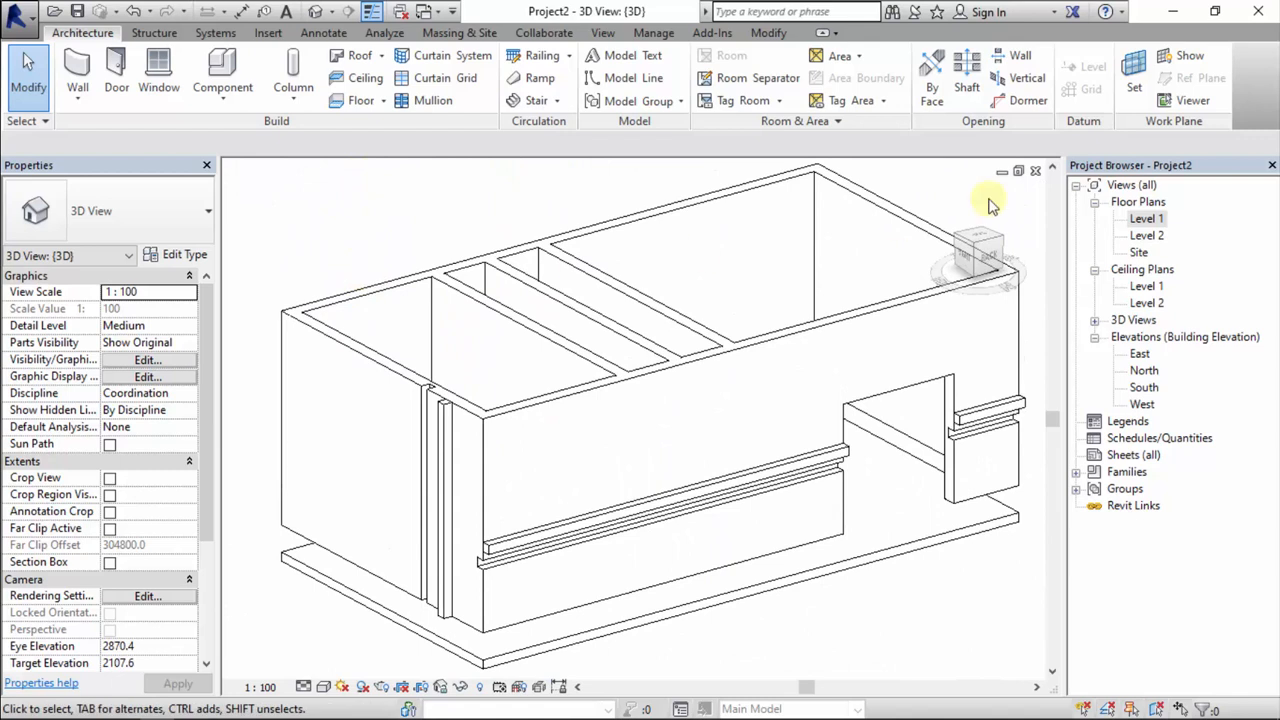
pyautogui.doubleClick(1140, 222)
pyautogui.moveTo(640, 337); pyautogui.dragTo(560, 335, button='middle')
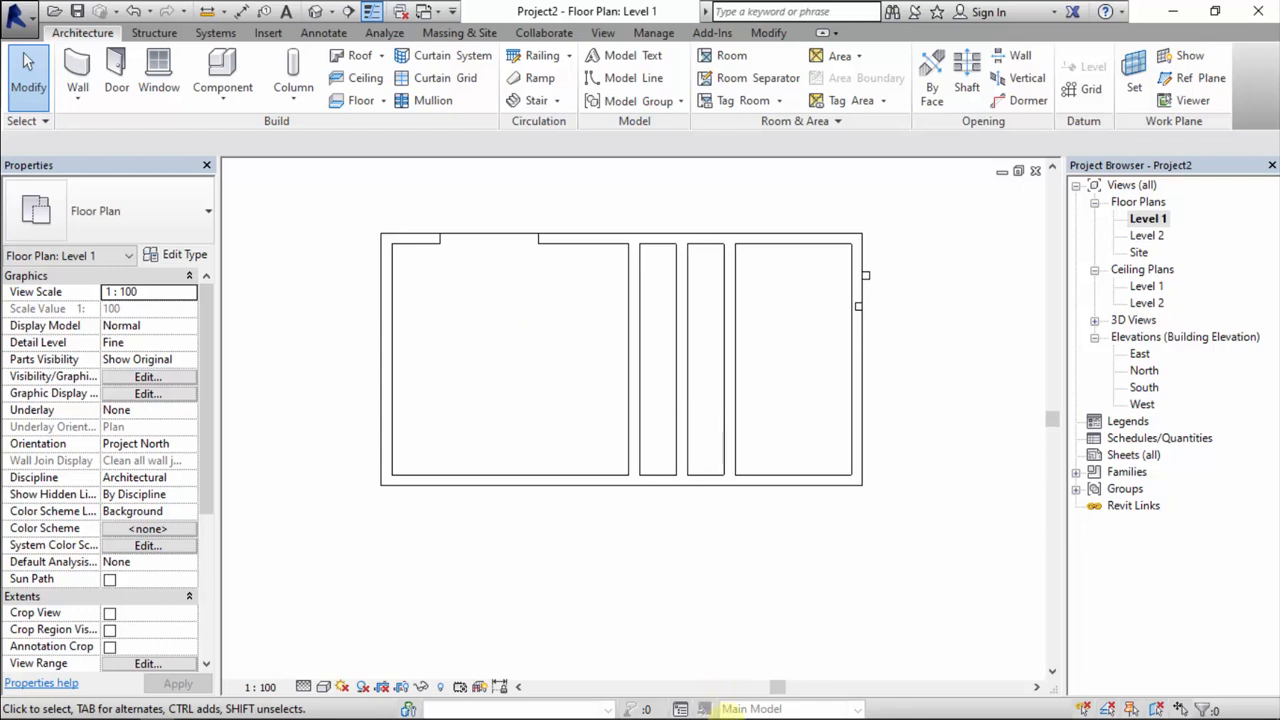
pyautogui.click(643, 708)
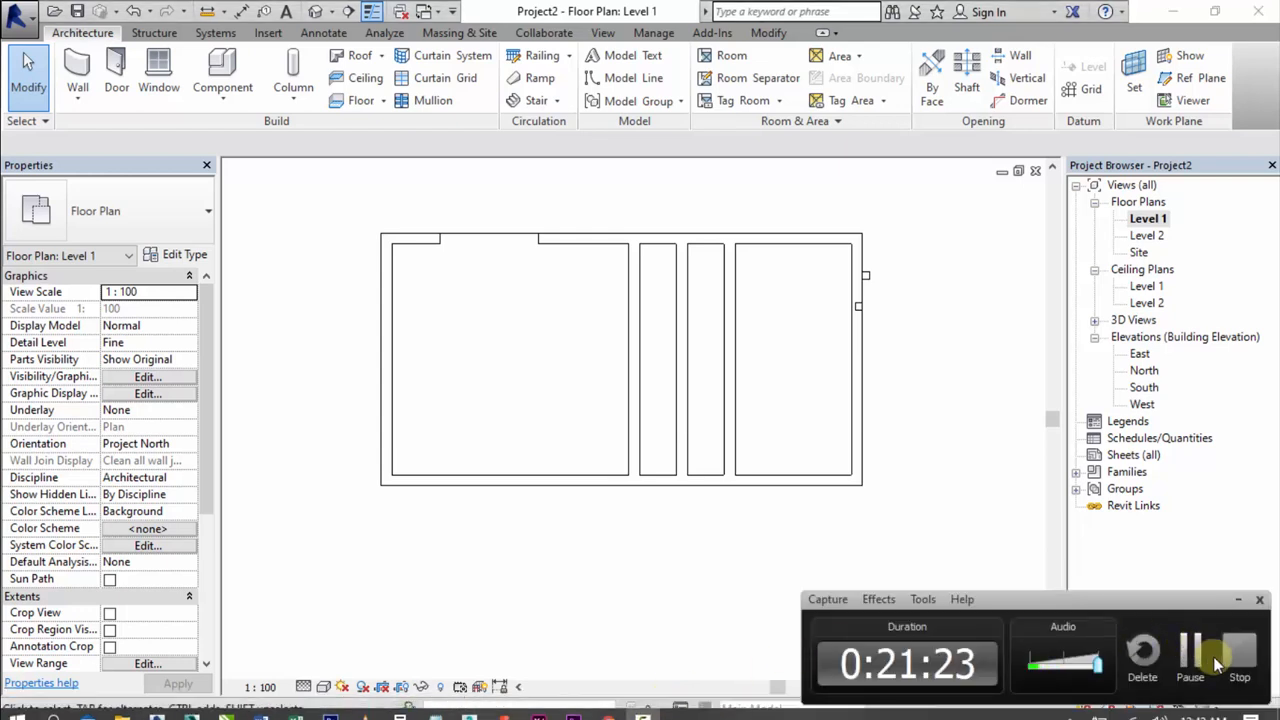